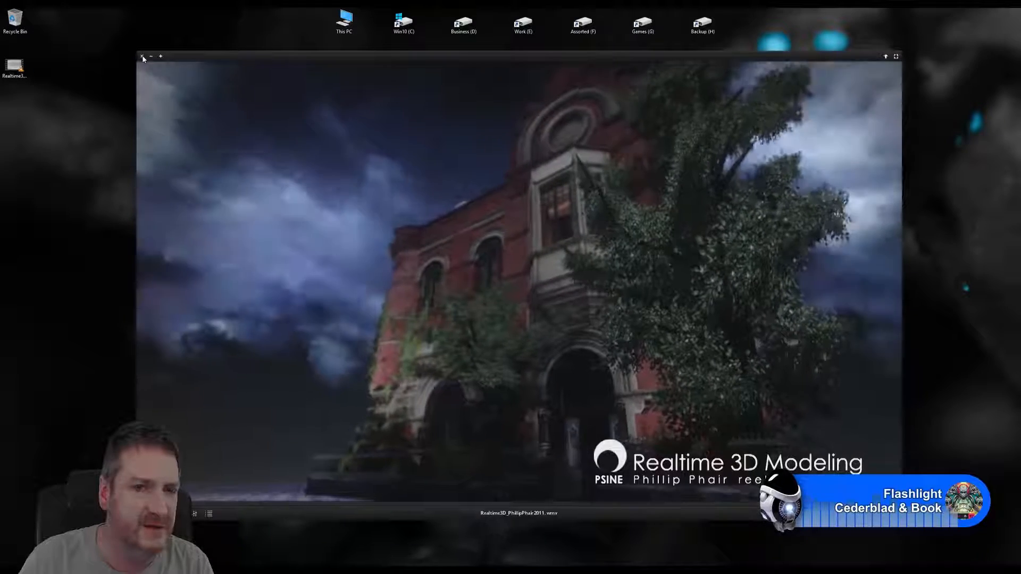
Close the video player and save the Substance Painter project as DoorHandle in the ArtDeco Building Exports folder SideDoor.
click(141, 56)
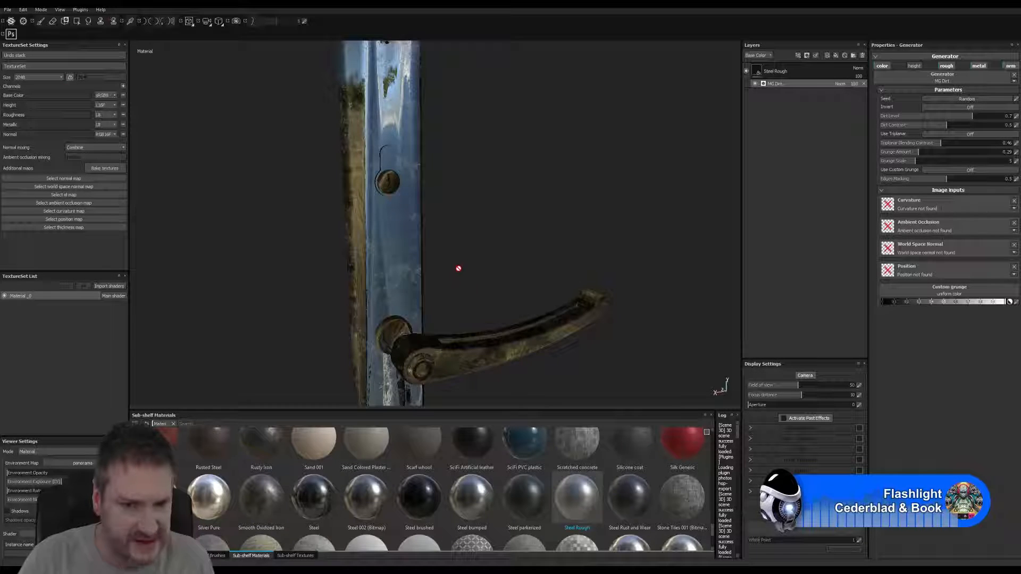
mouse_move(458, 268)
alt+mouse_down()
mouse_move(471, 182)
mouse_move(432, 155)
mouse_move(480, 266)
mouse_move(447, 282)
mouse_move(478, 252)
alt+mouse_up()
click(8, 10)
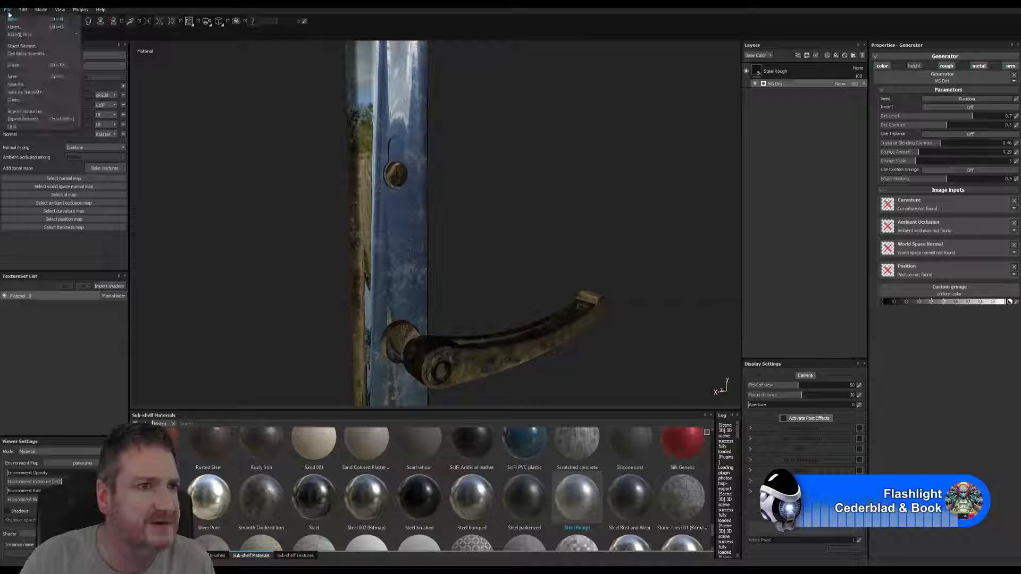
click(24, 78)
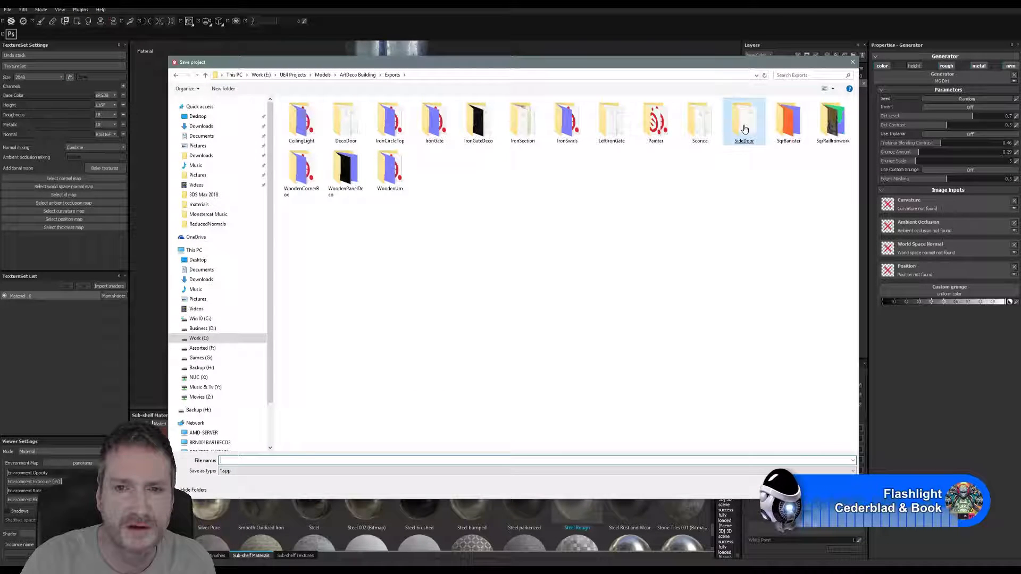
text(DoorHandle)
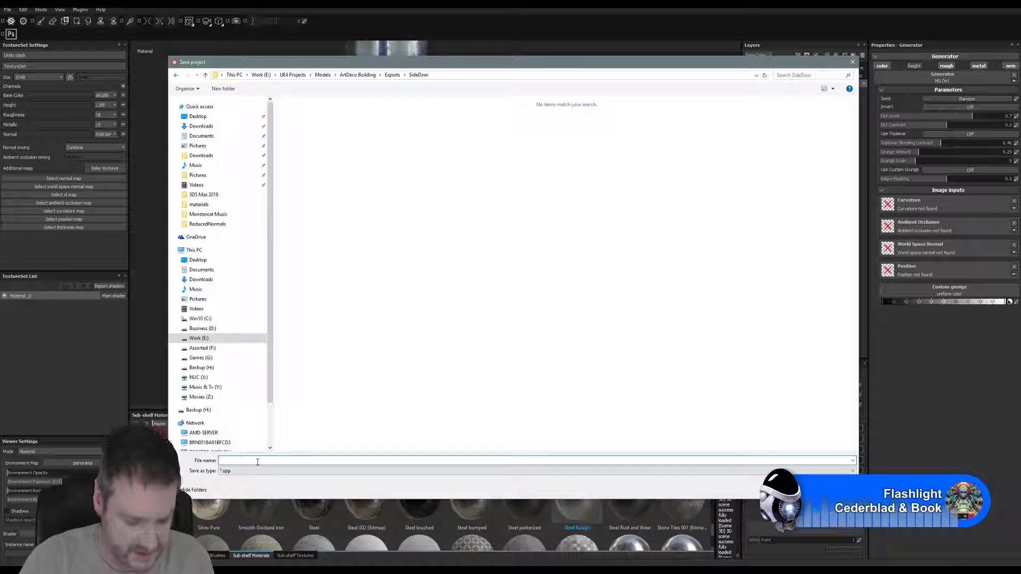
click(656, 406)
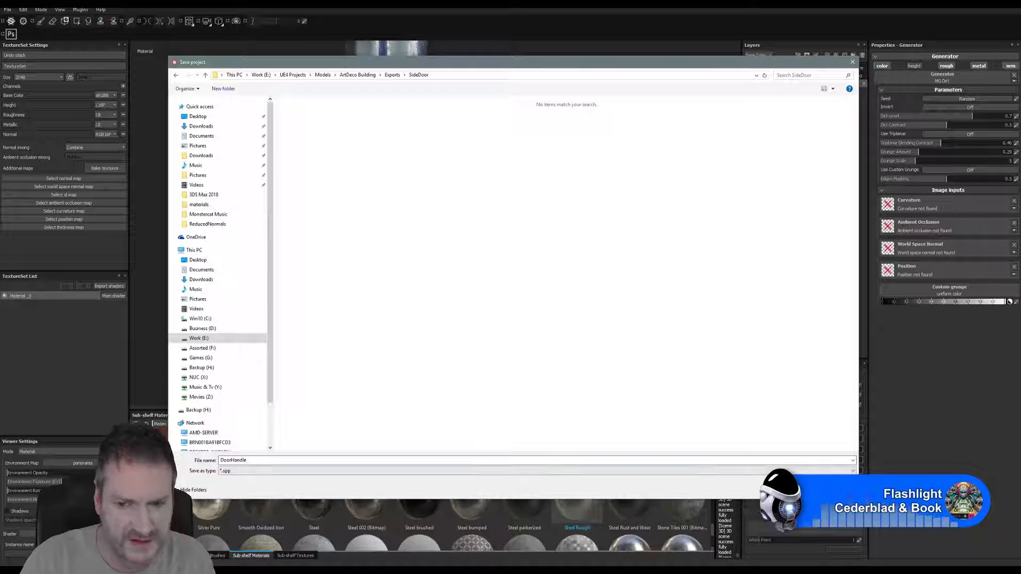
key(Return)
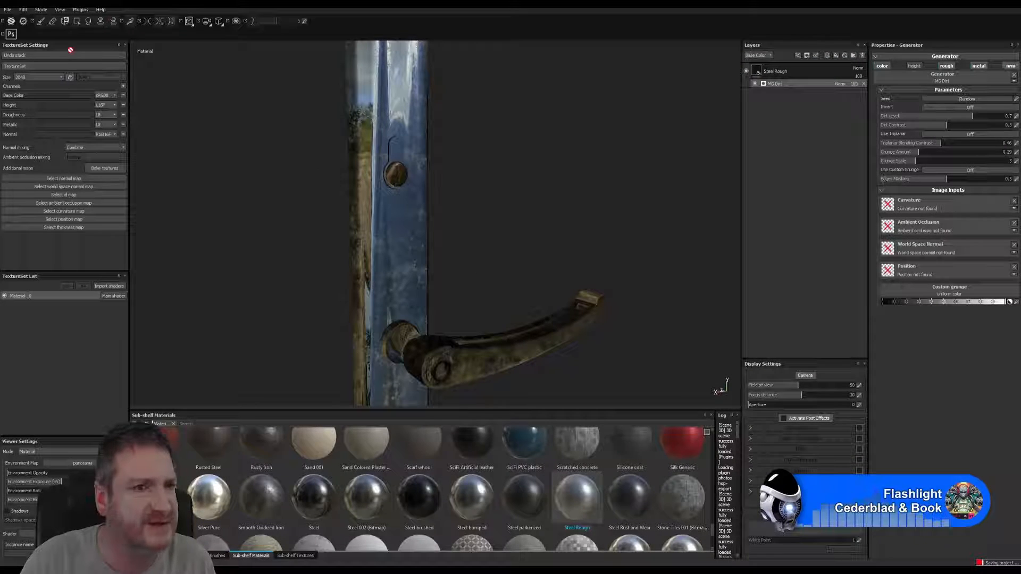
Export the Material_0 textures to UE4 Projects/Models/ArtDeco Building/Exports/SideDoor on the Work (E:) drive.
click(8, 10)
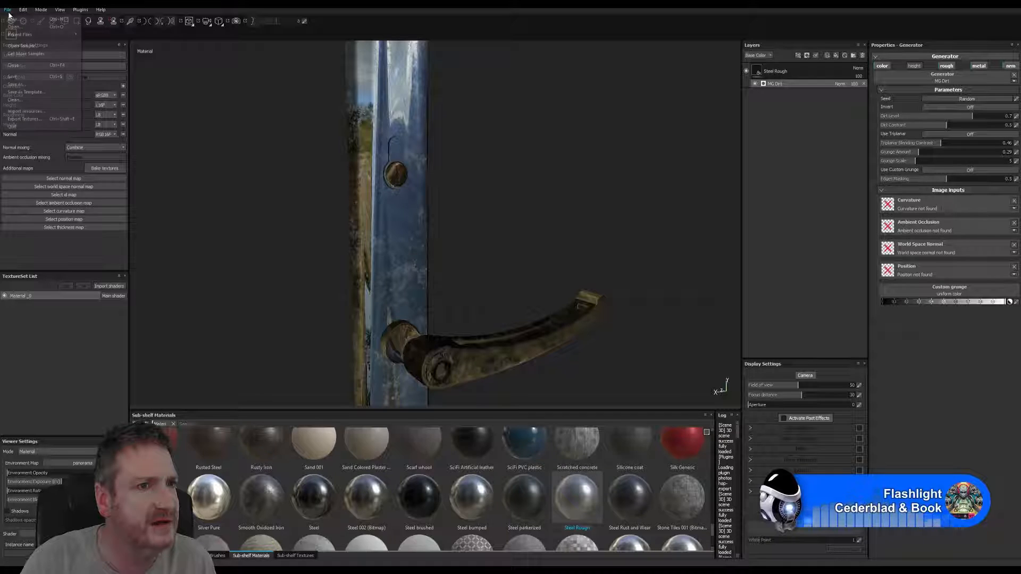
click(27, 119)
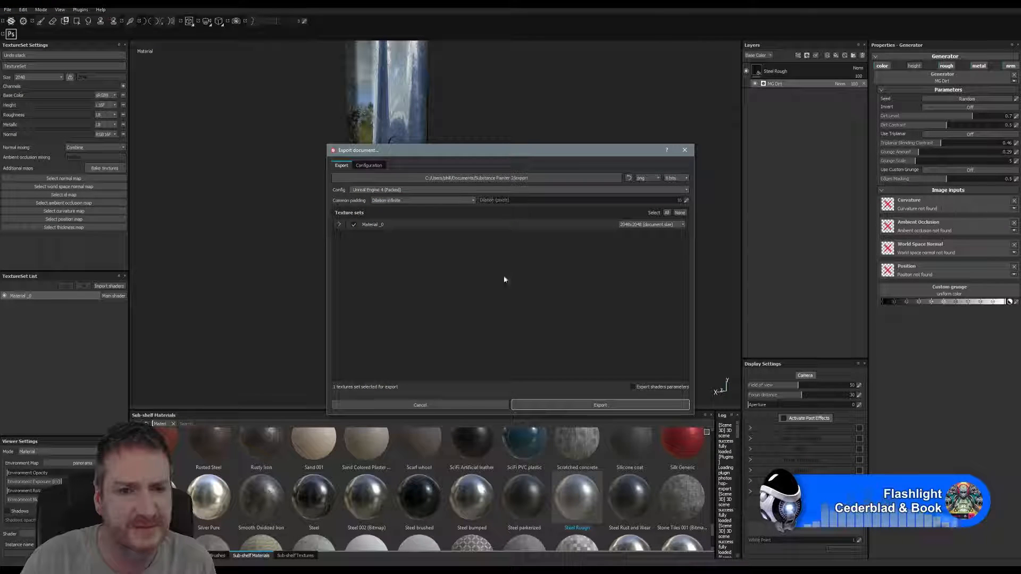
click(509, 178)
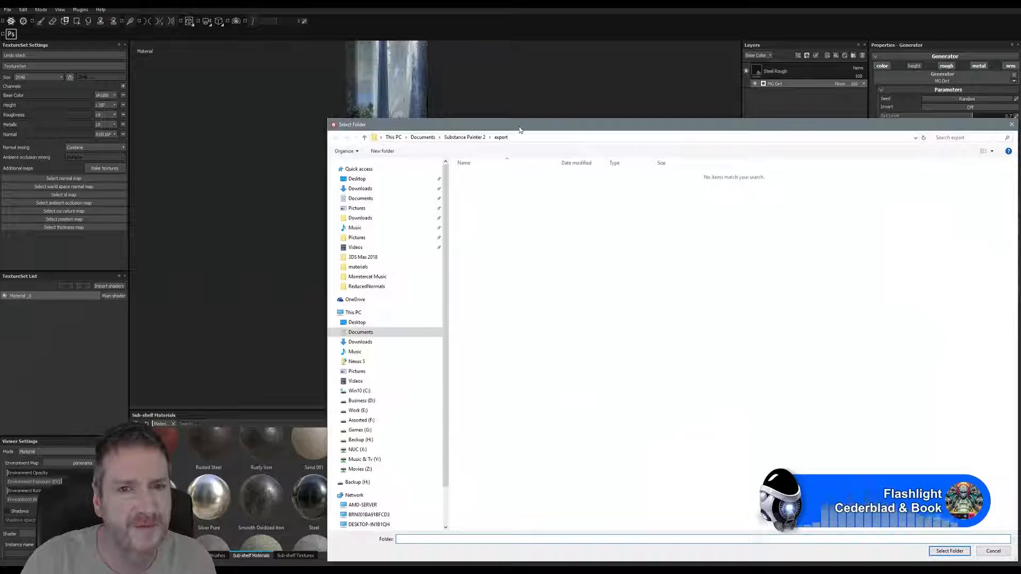
drag(519, 128, 407, 72)
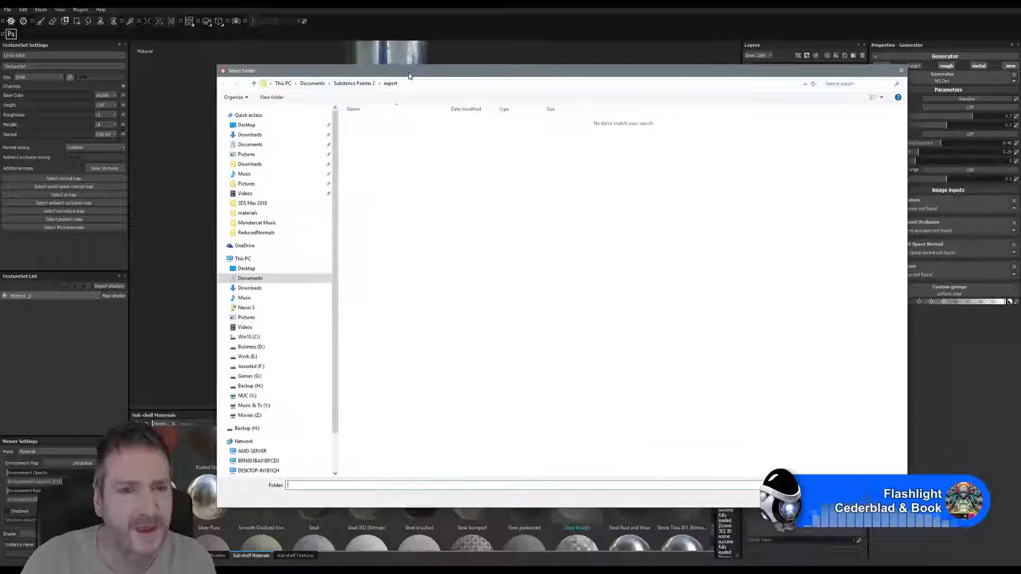
click(256, 358)
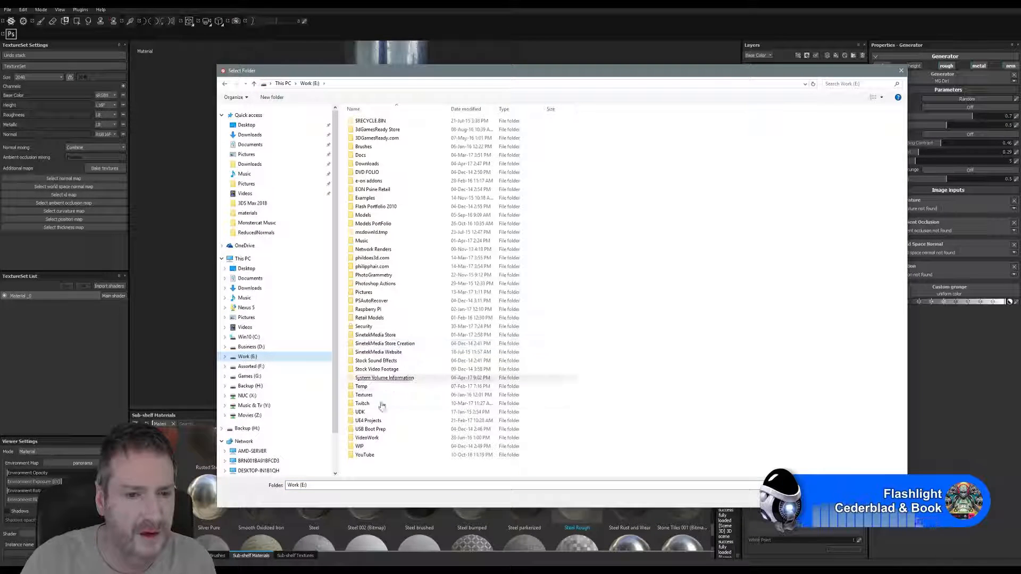
double_click(373, 421)
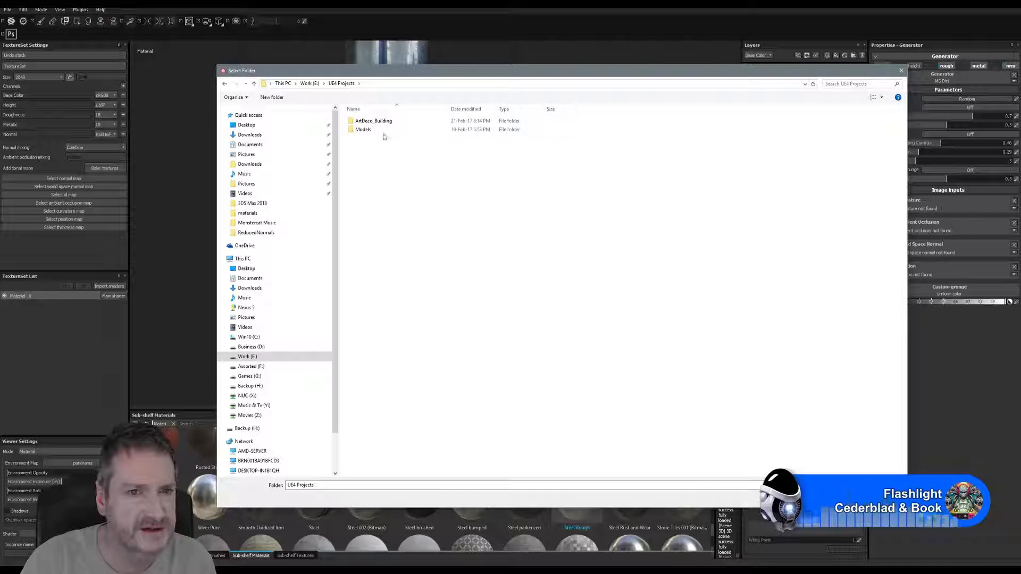
double_click(366, 129)
double_click(380, 122)
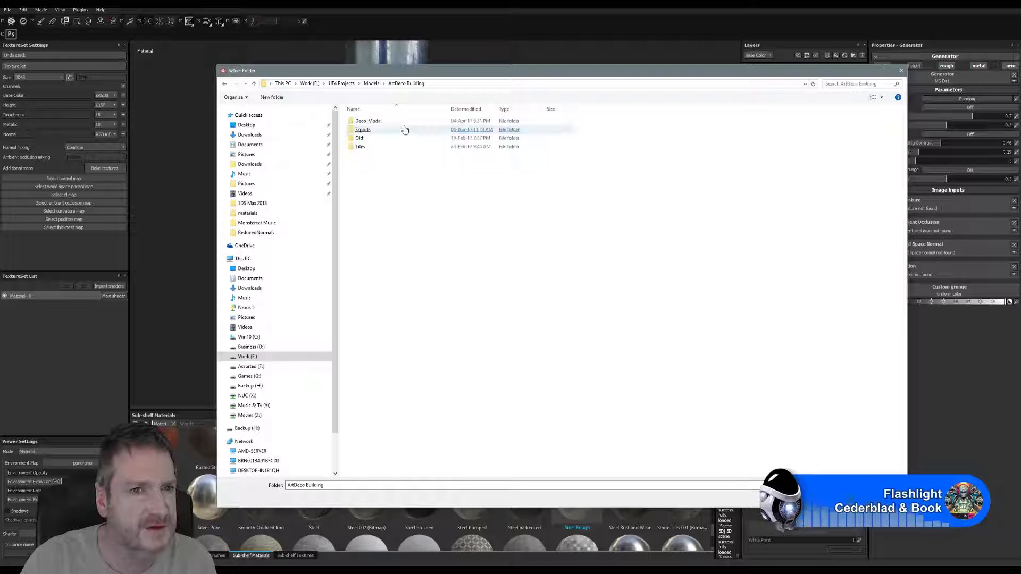
double_click(363, 130)
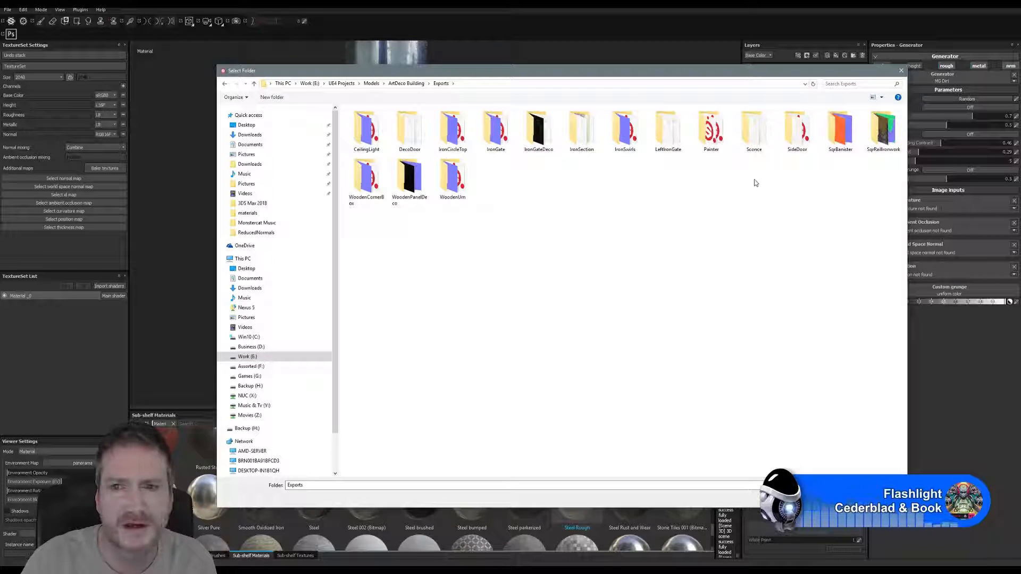
click(796, 145)
click(811, 500)
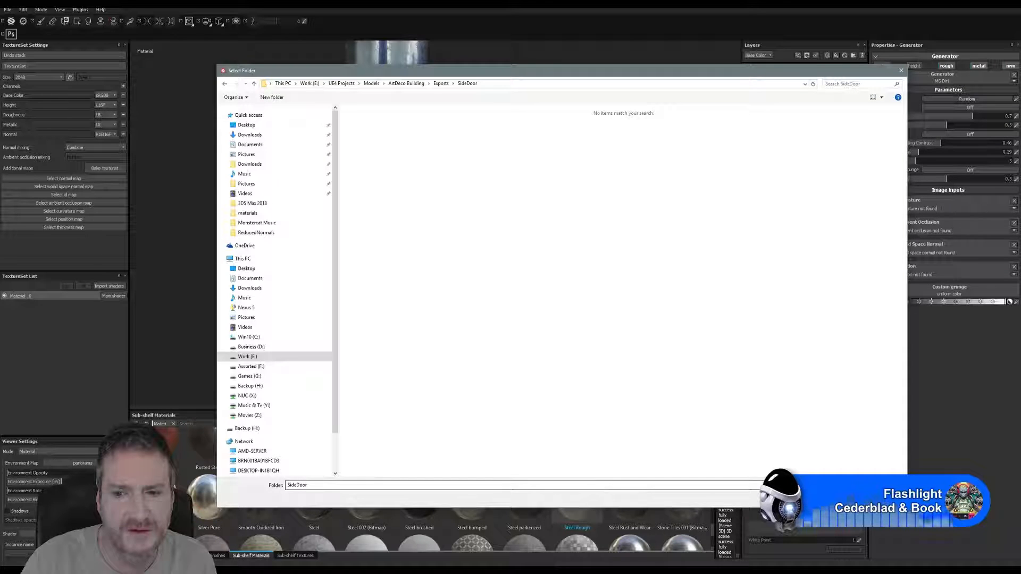
click(587, 407)
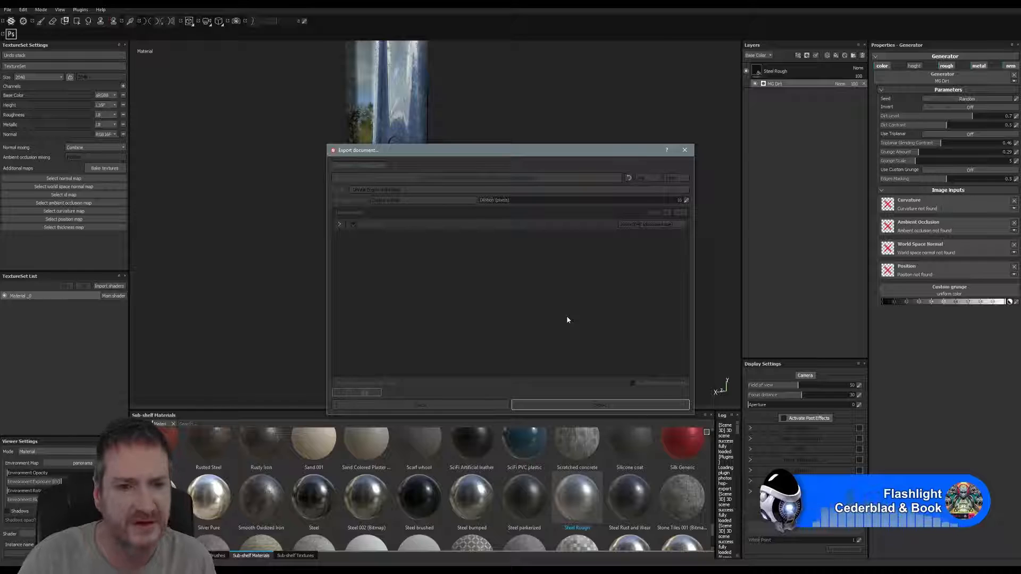
click(531, 293)
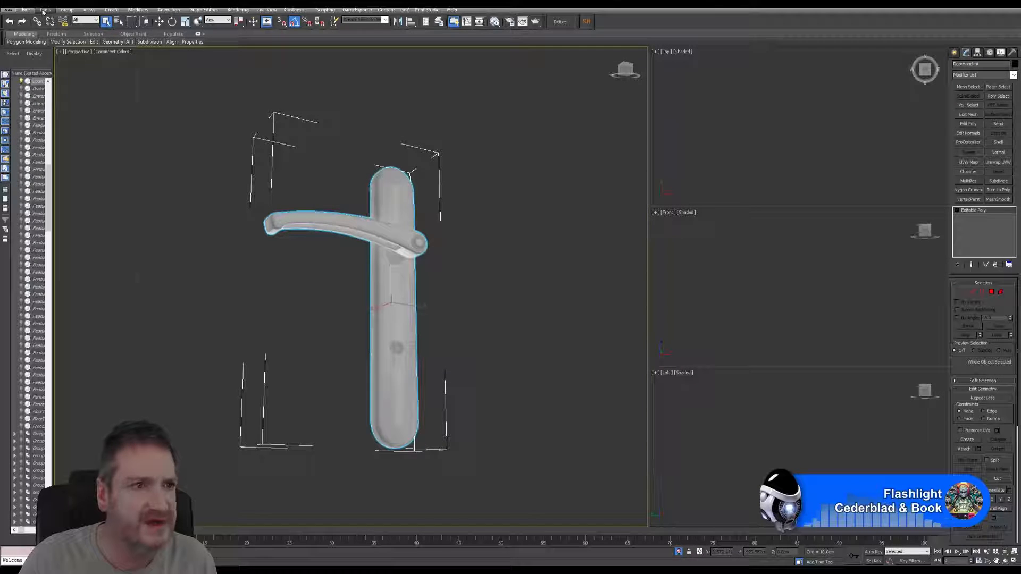
In 3ds Max, end the door handle's isolation, then select the whole side door assembly with its handle and isolate it.
click(46, 9)
click(61, 96)
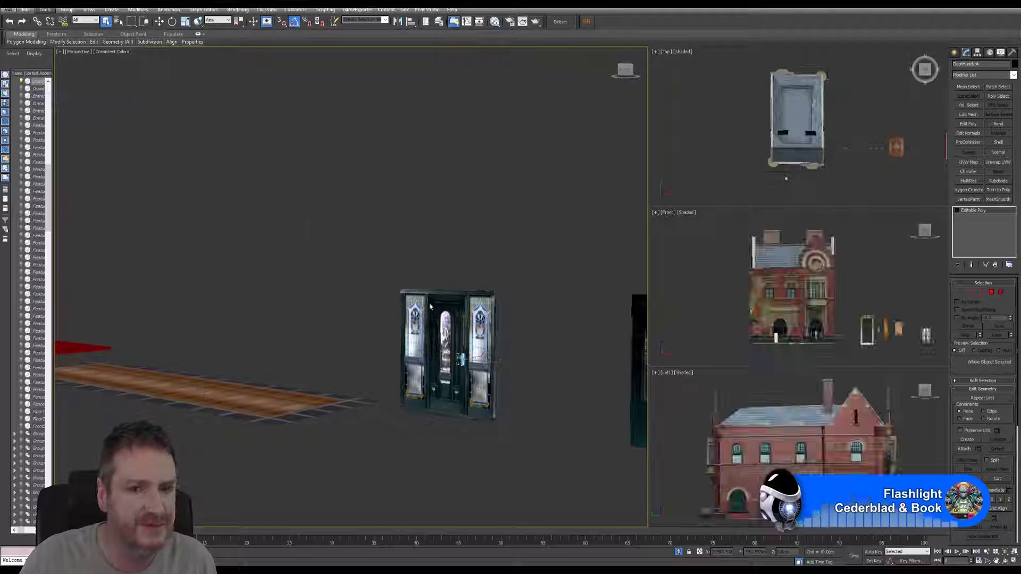
drag(538, 447, 394, 266)
click(45, 10)
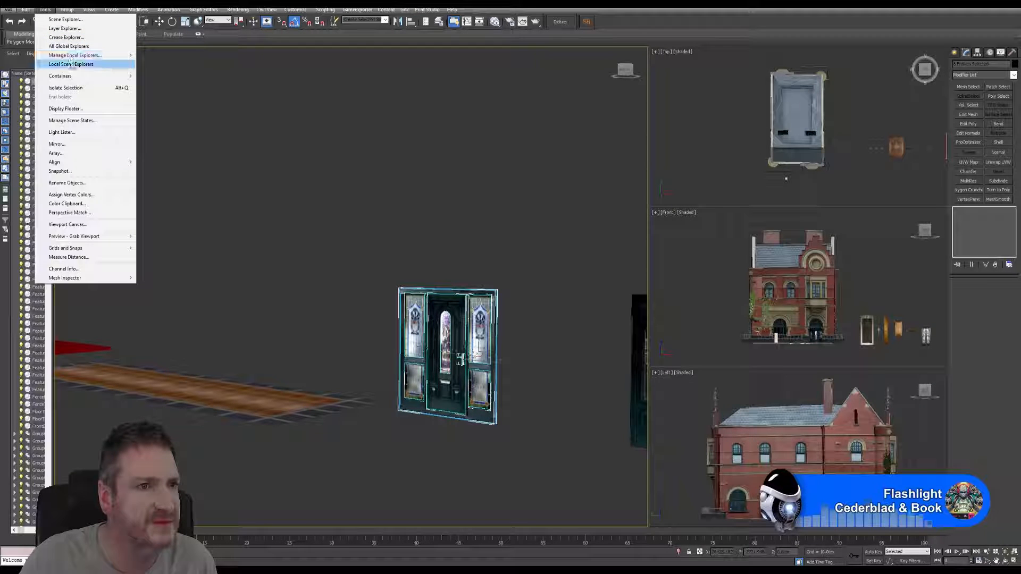
click(72, 87)
click(526, 314)
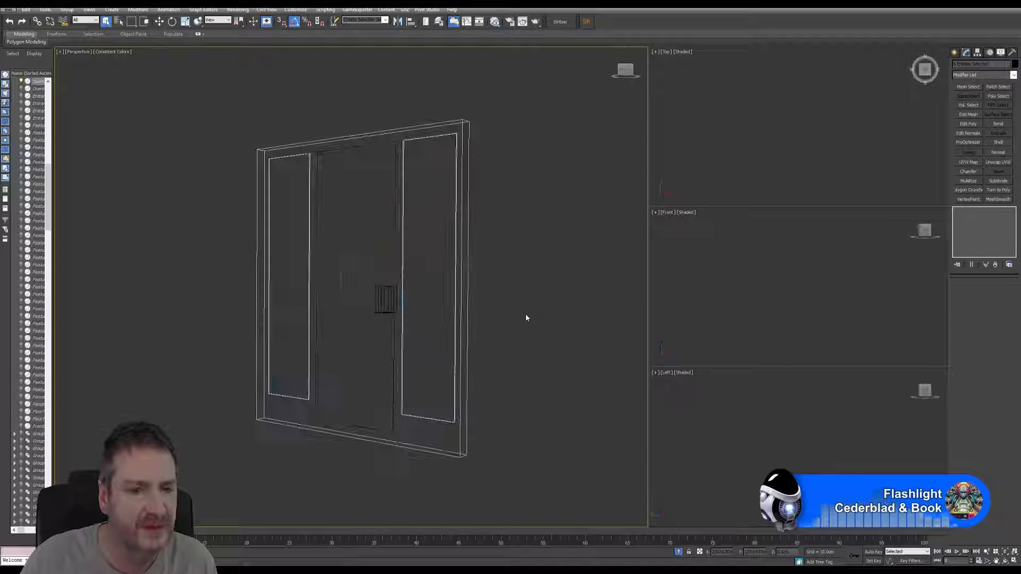
Add a new Standard material in the Slate Material Editor, in the empty space below the ceiling light material.
click(494, 21)
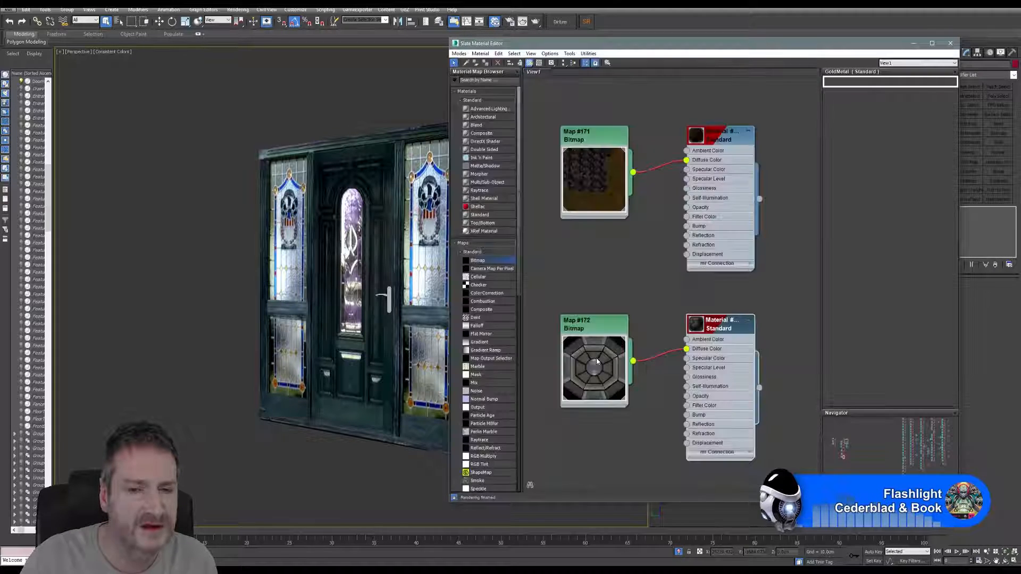
middle_drag(606, 468, 608, 193)
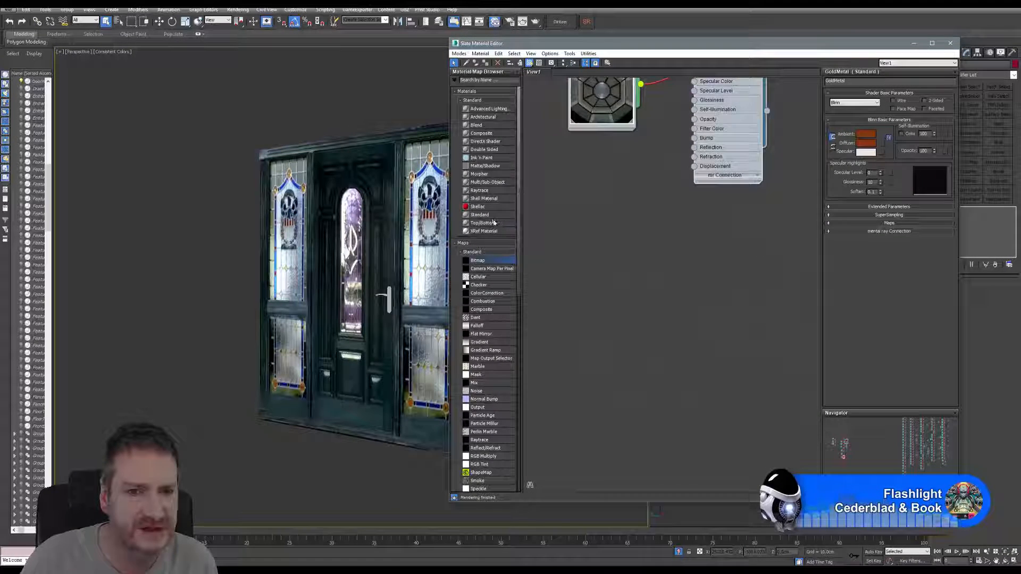
drag(489, 216, 735, 280)
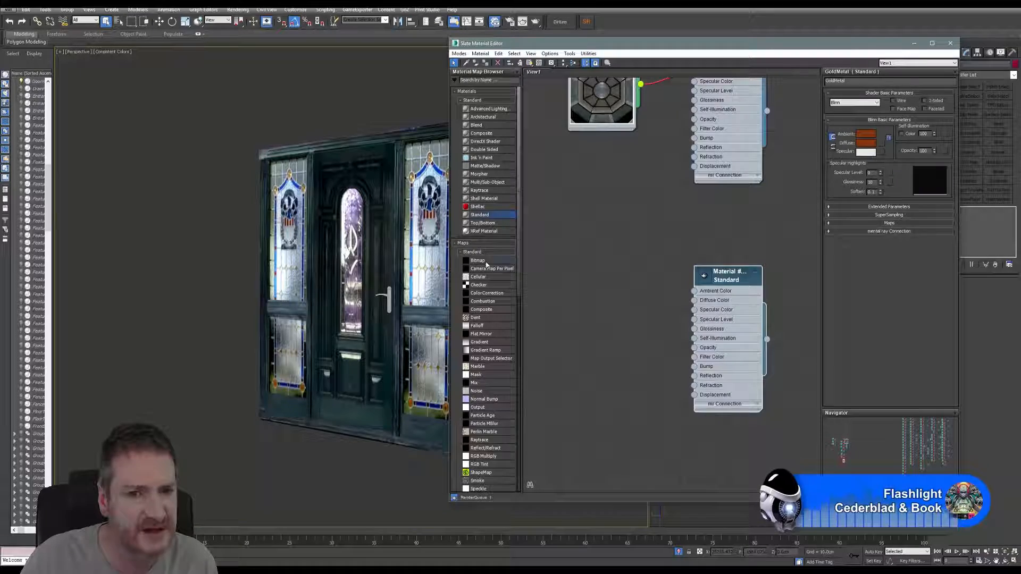
Add a Bitmap map that loads DoorHandle_Material _0_BaseColor.png from the Exports folder SideDoor.
key(alt+Tab)
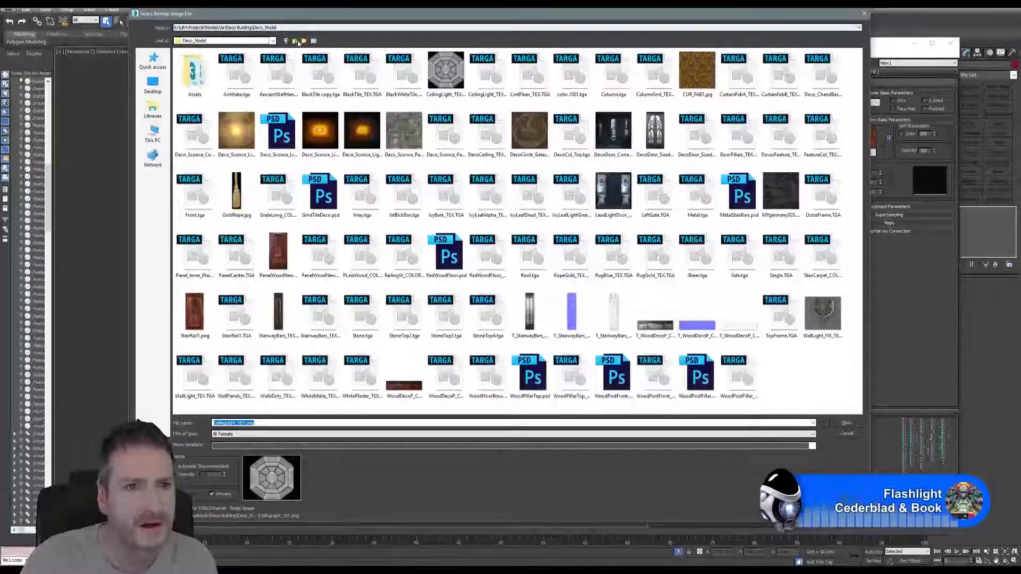
click(296, 41)
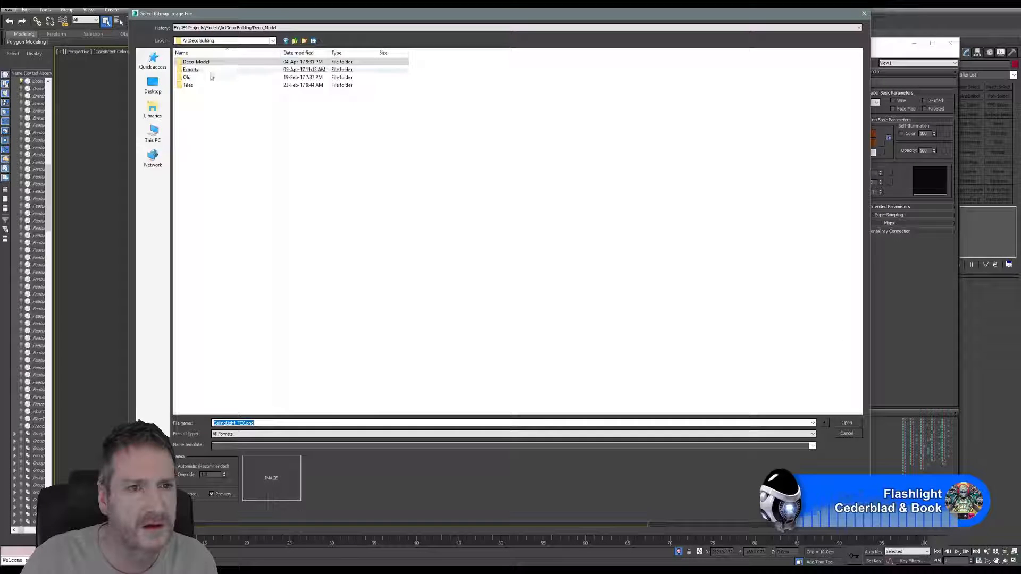
click(192, 71)
double_click(192, 72)
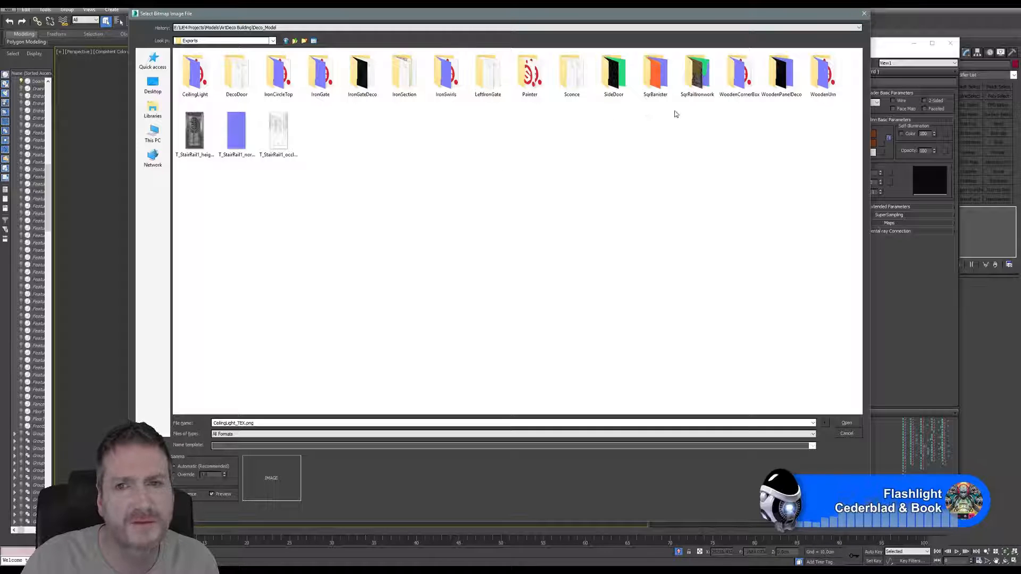
click(613, 75)
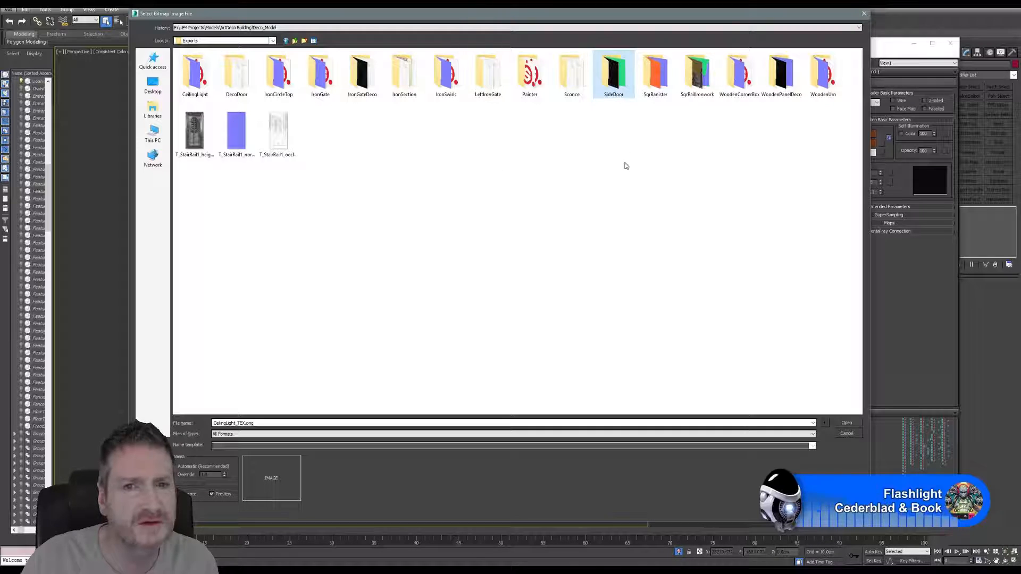
key(Return)
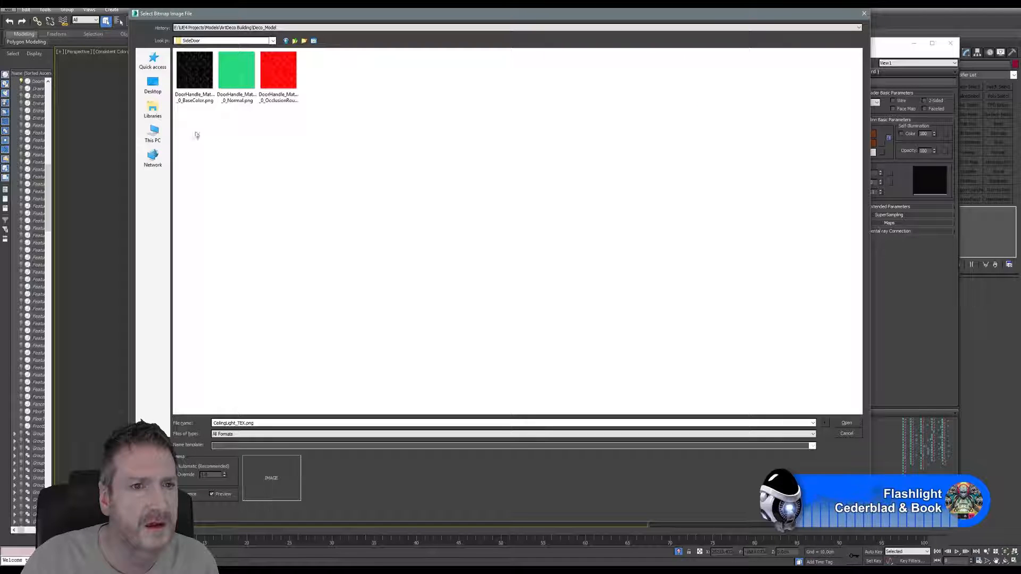
click(194, 69)
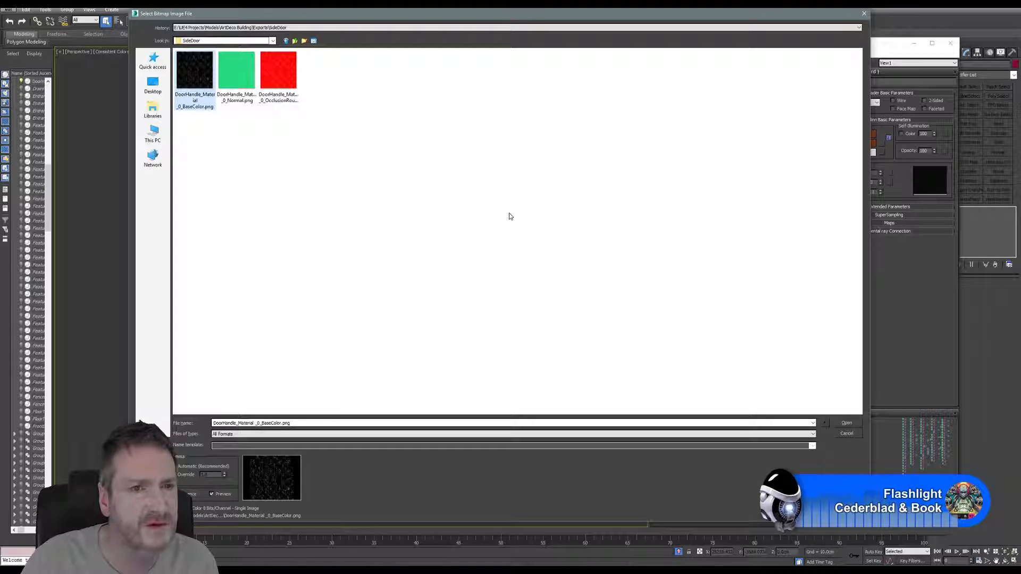
key(Return)
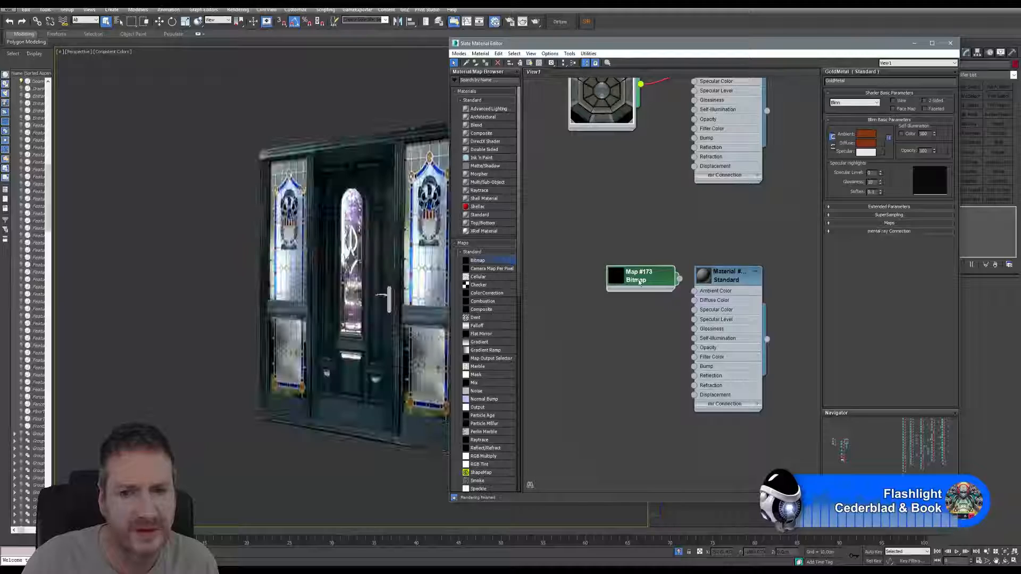
Enlarge the new bitmap node's preview, place it beside the new Standard material and connect it to Diffuse Color.
double_click(614, 275)
drag(644, 273, 613, 266)
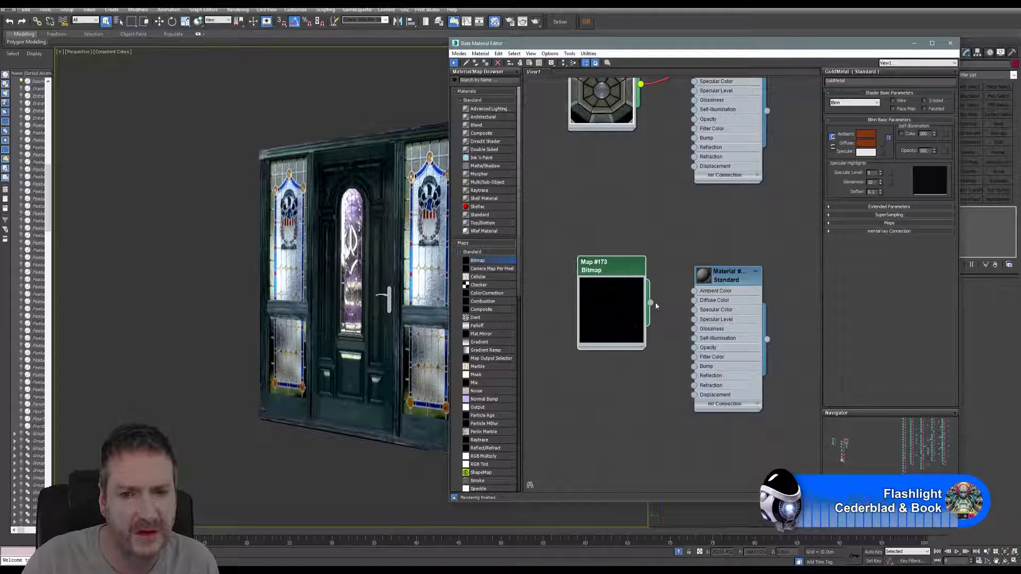
drag(695, 307, 695, 307)
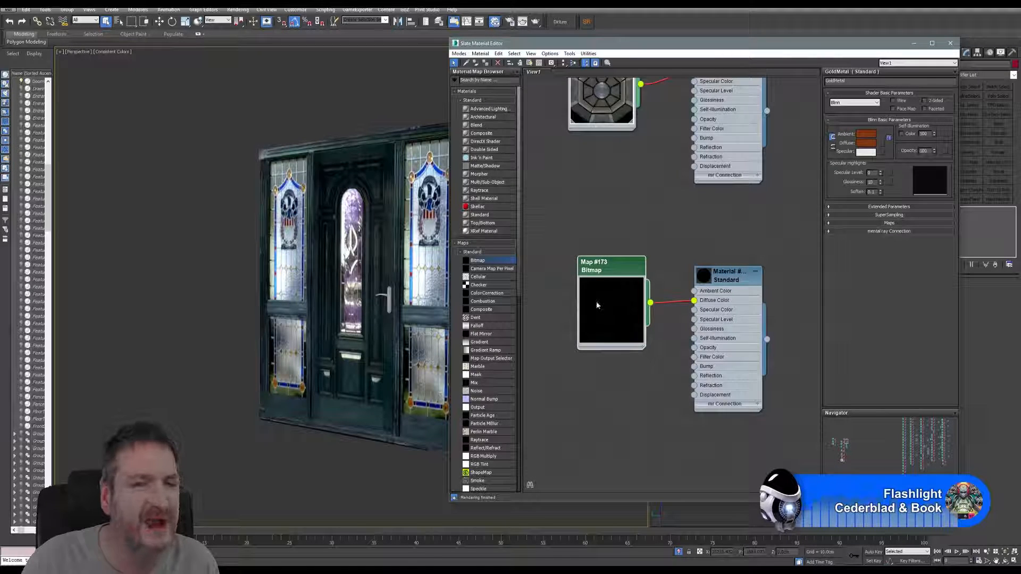
Enable Show Shaded Material in Viewport for the new Standard material and bring the door handle into clear view.
right_click(728, 286)
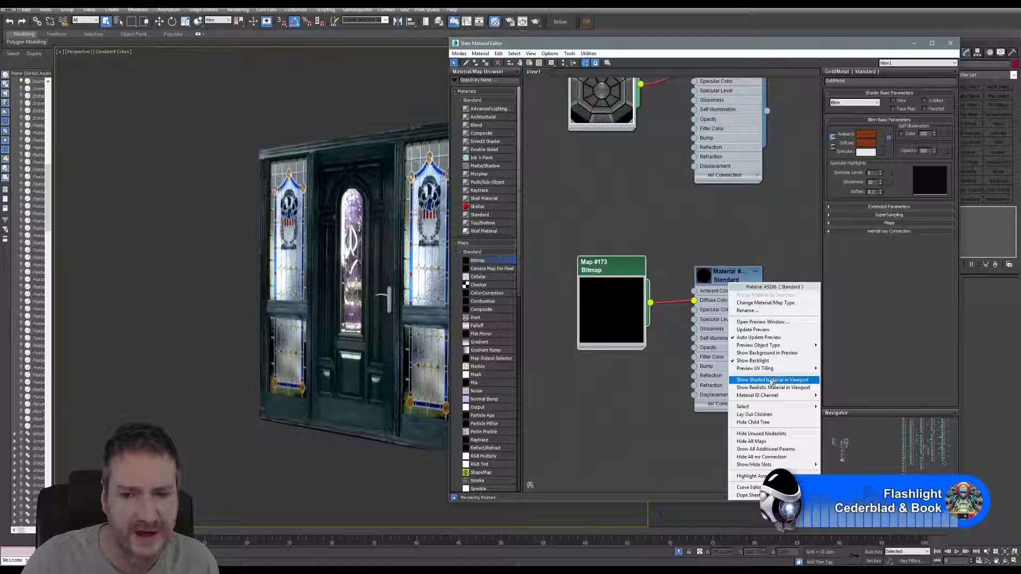
click(772, 379)
right_click(732, 272)
click(771, 380)
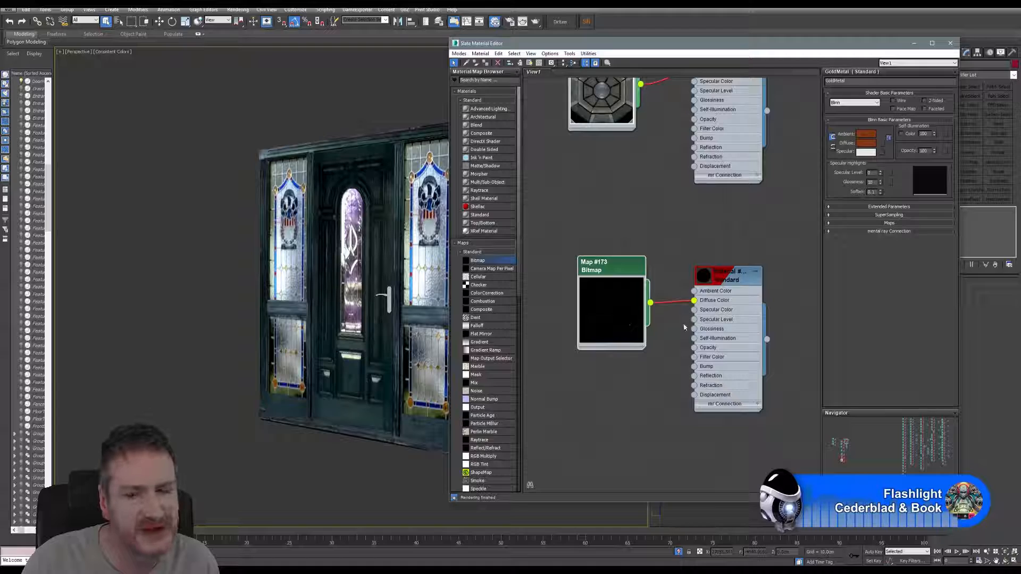
middle_drag(387, 299, 351, 315)
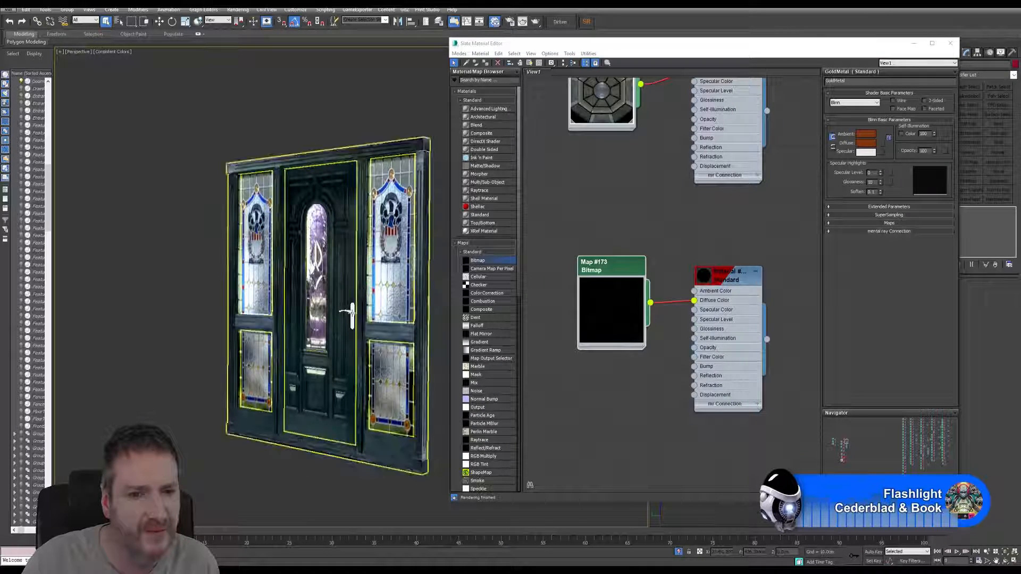
Assign the new Standard material with the door handle bitmap to the side door's handle and close the Slate Material Editor.
click(351, 314)
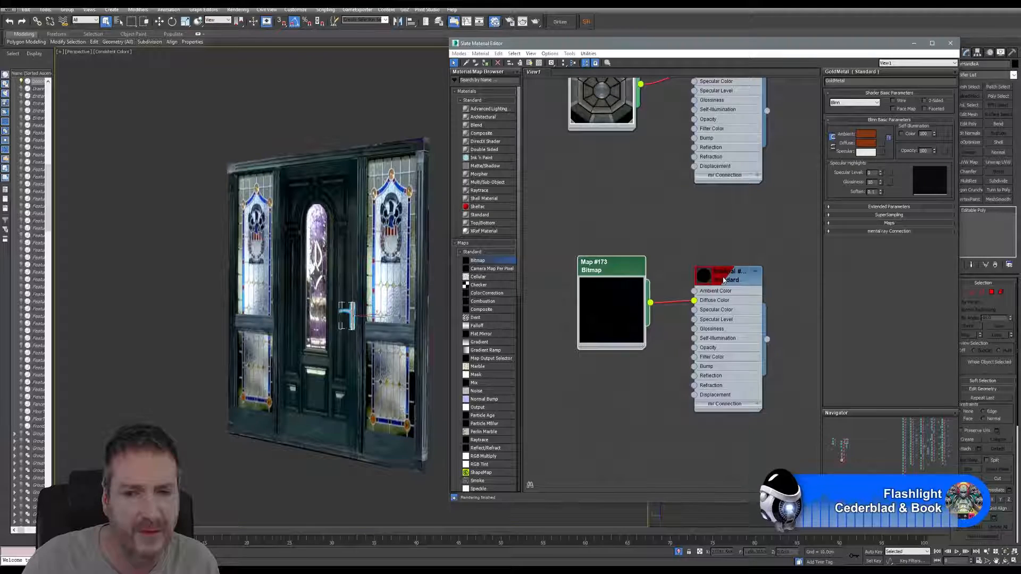
right_click(723, 280)
click(744, 291)
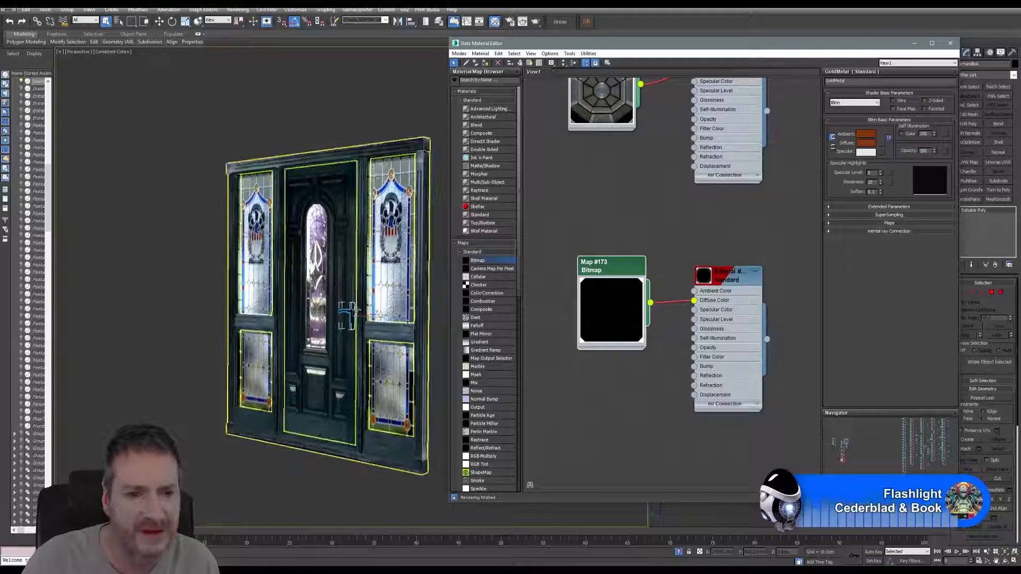
click(950, 43)
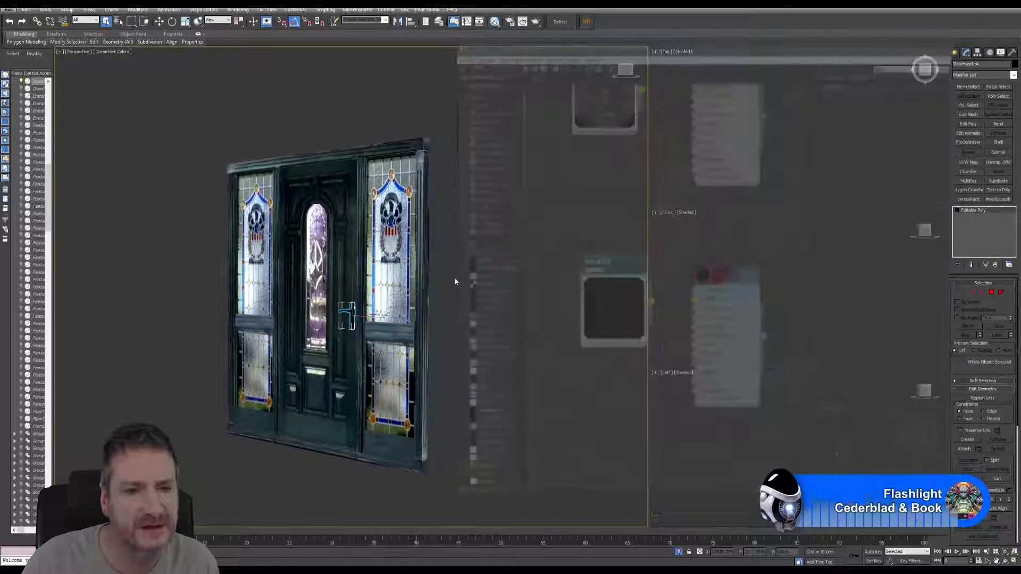
Examine the texture on the side door's handle up close and from several angles.
click(1005, 561)
mouse_move(368, 313)
mouse_down()
mouse_move(418, 345)
mouse_move(371, 312)
mouse_up()
scroll(374, 329, up, 5)
scroll(374, 329, up, 5)
scroll(393, 328, up, 3)
scroll(371, 313, up, 3)
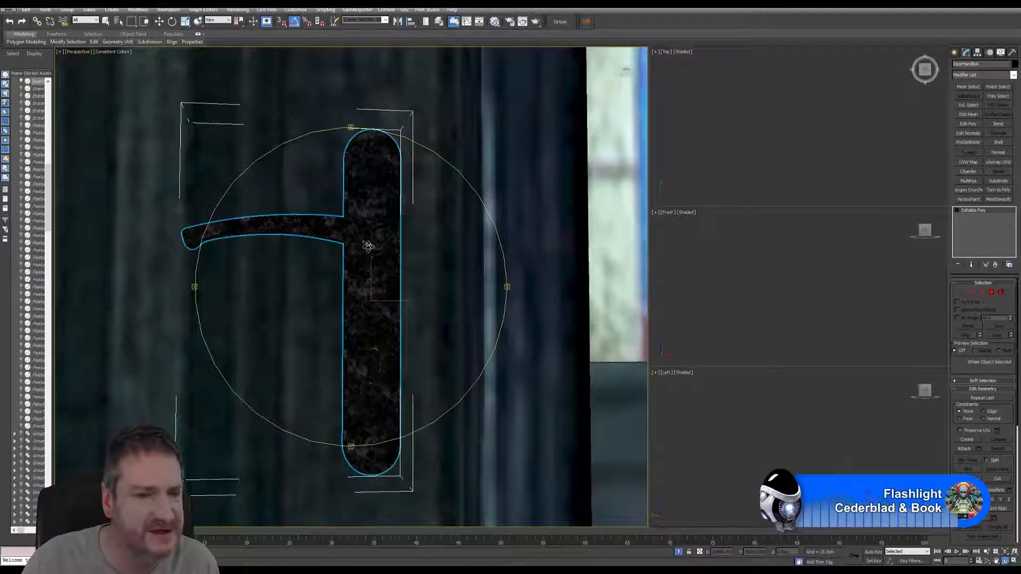
drag(368, 246, 378, 324)
scroll(378, 324, down, 5)
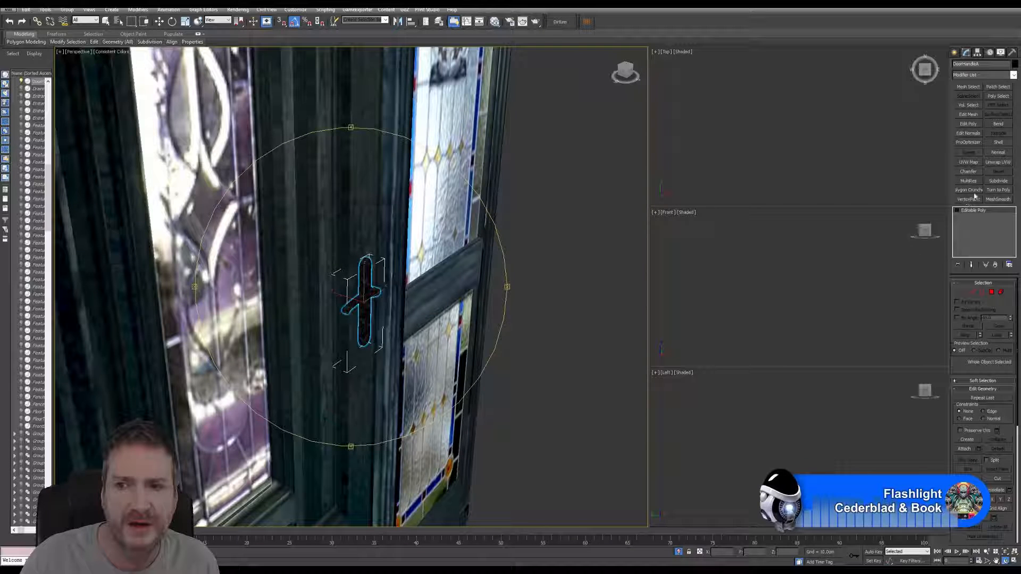
Check the handle's UV layout through a temporary Unwrap UVW modifier, and remove that modifier from the stack.
click(998, 164)
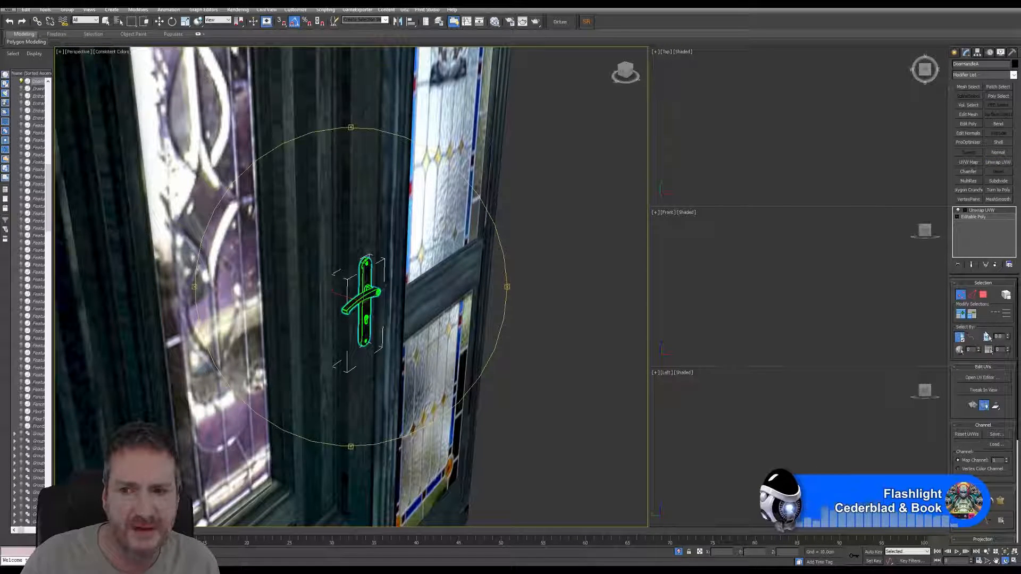
click(981, 377)
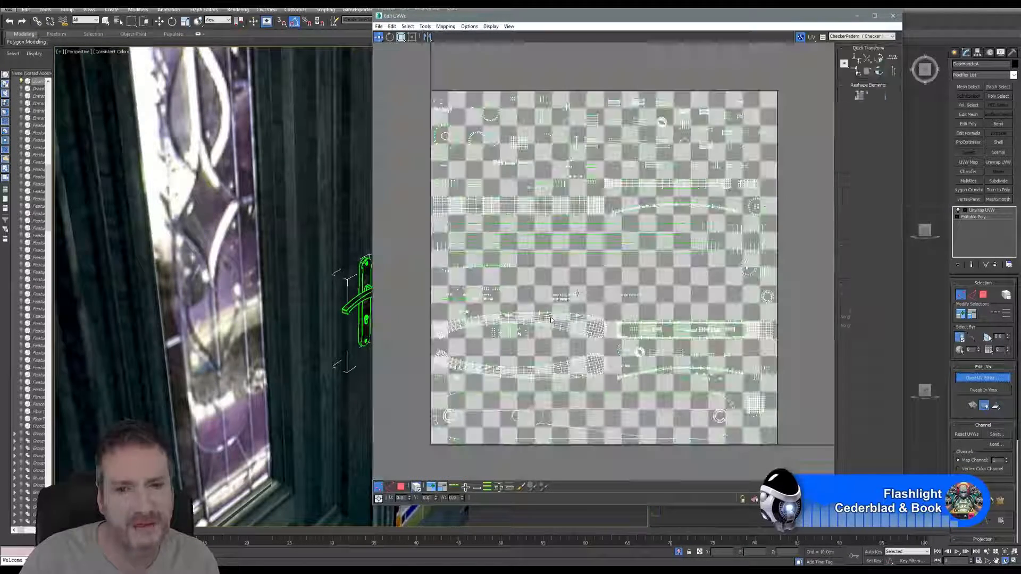
click(891, 19)
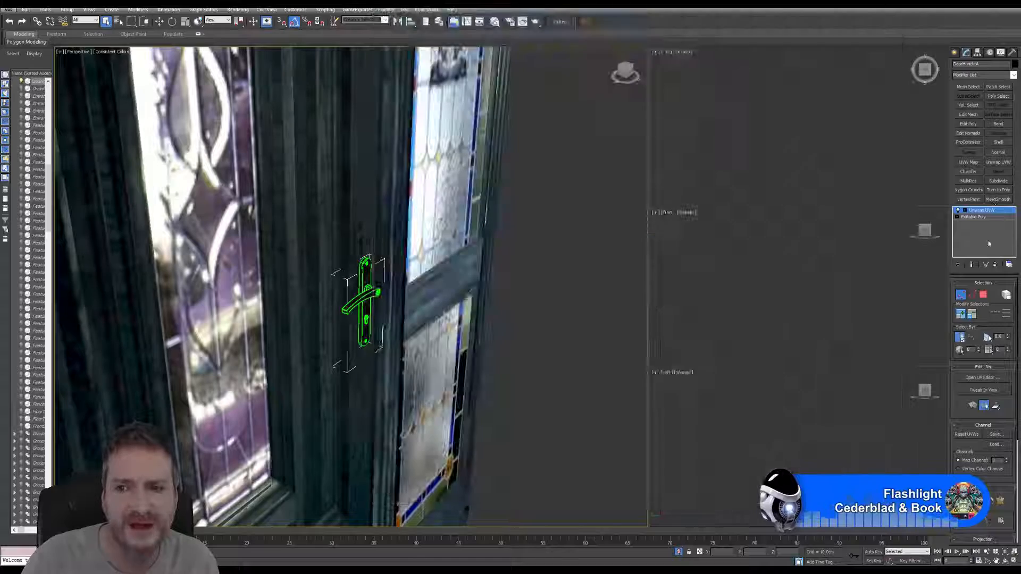
click(978, 211)
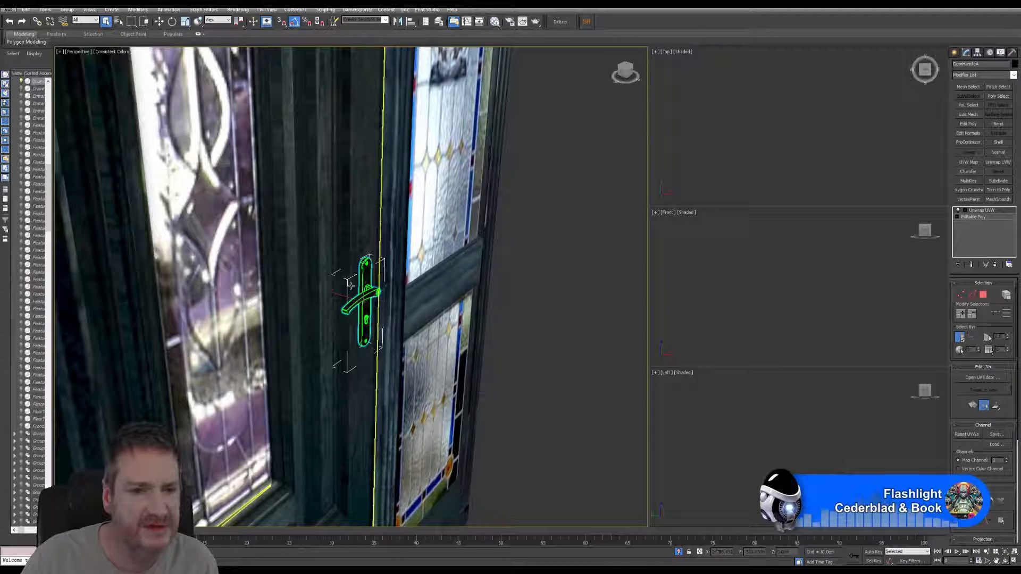
click(996, 264)
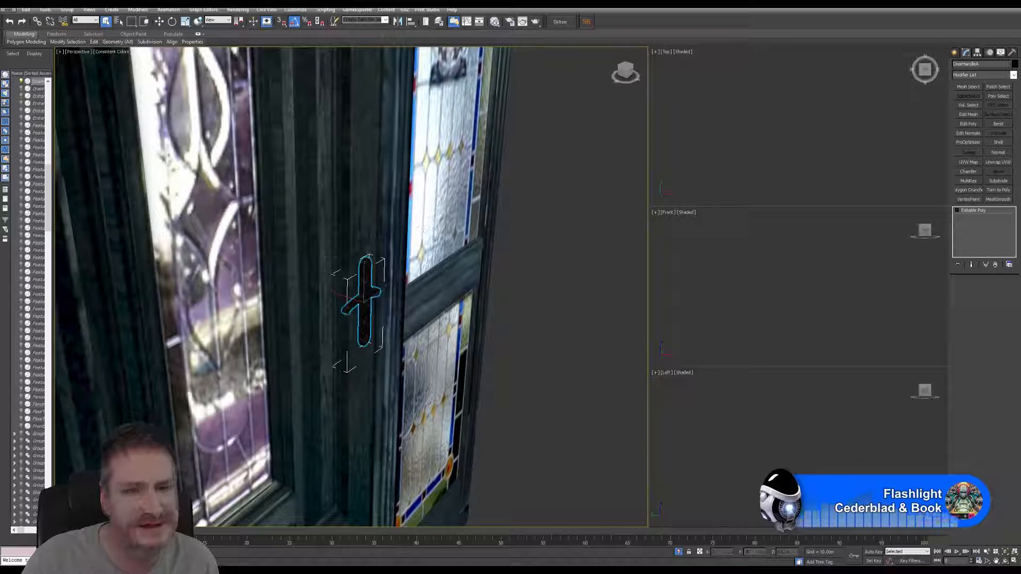
Clone the textured door handle as a single copy, shifting it along the Y axis through to the door's other side.
click(1005, 562)
drag(357, 335, 336, 329)
click(159, 21)
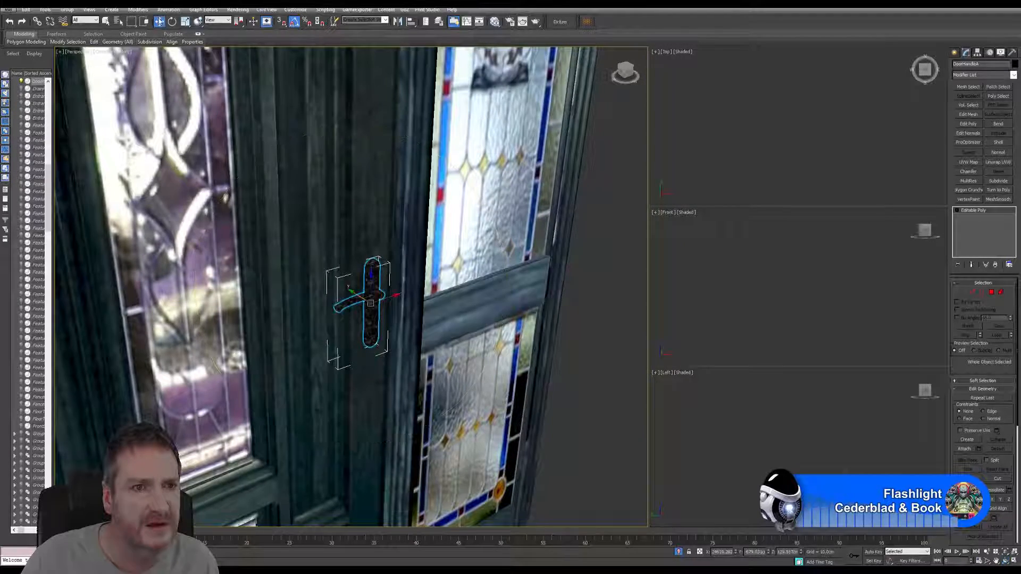
click(360, 298)
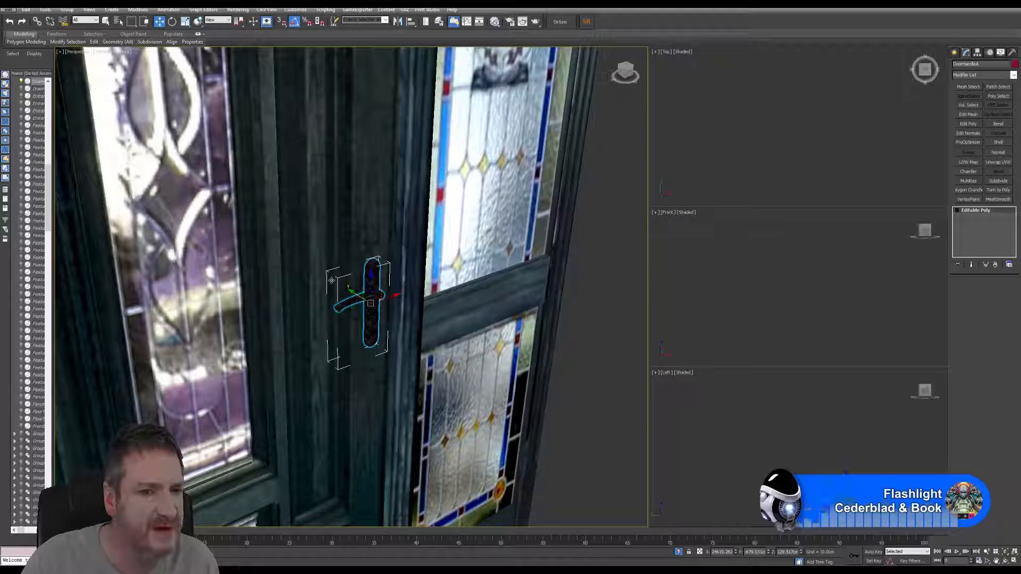
shift+drag(360, 297, 331, 280)
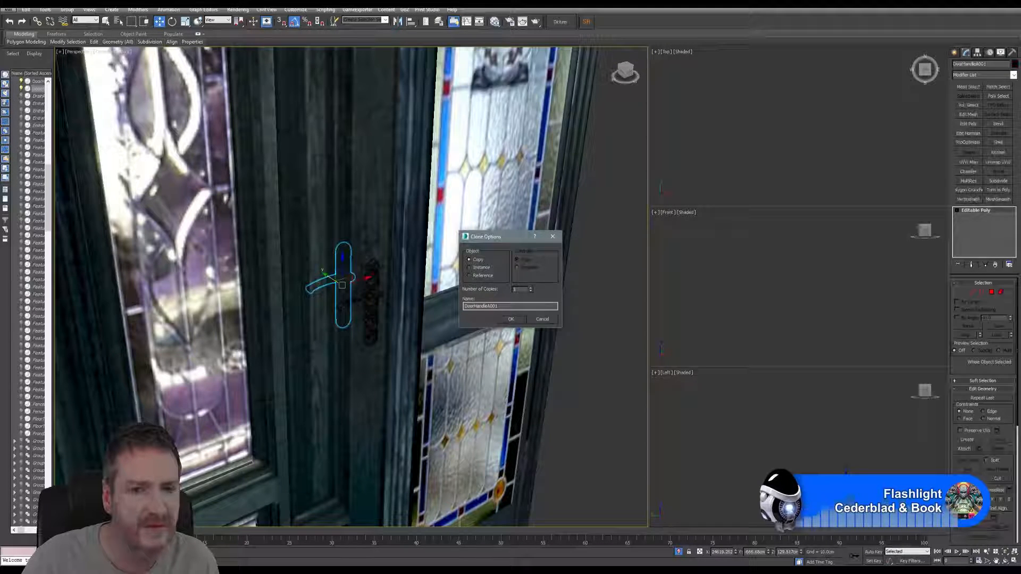
click(510, 320)
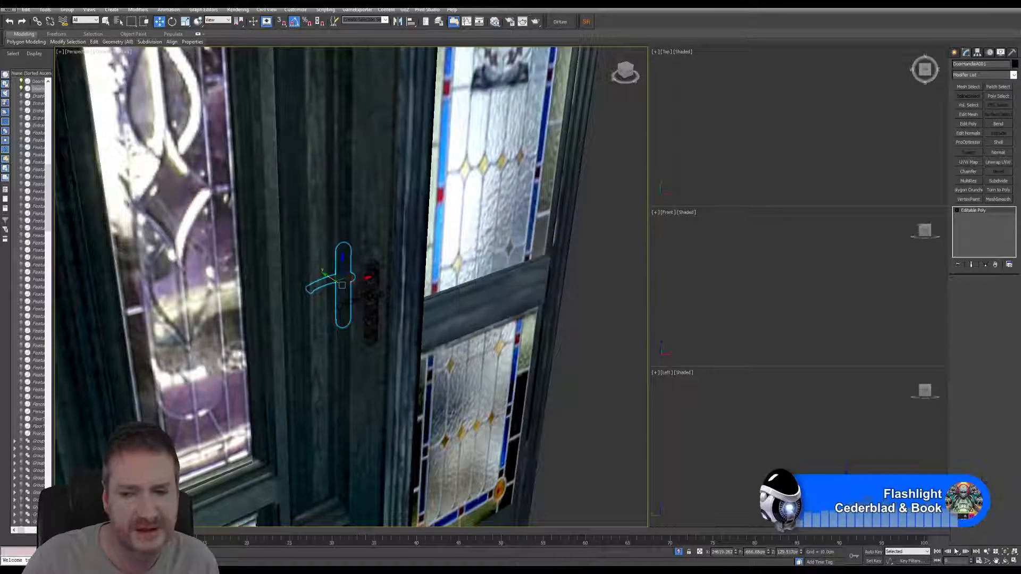
Mirror the copied door handle about the Y axis with No Clone so it faces outward on the door's other side.
click(1006, 562)
drag(421, 354, 502, 340)
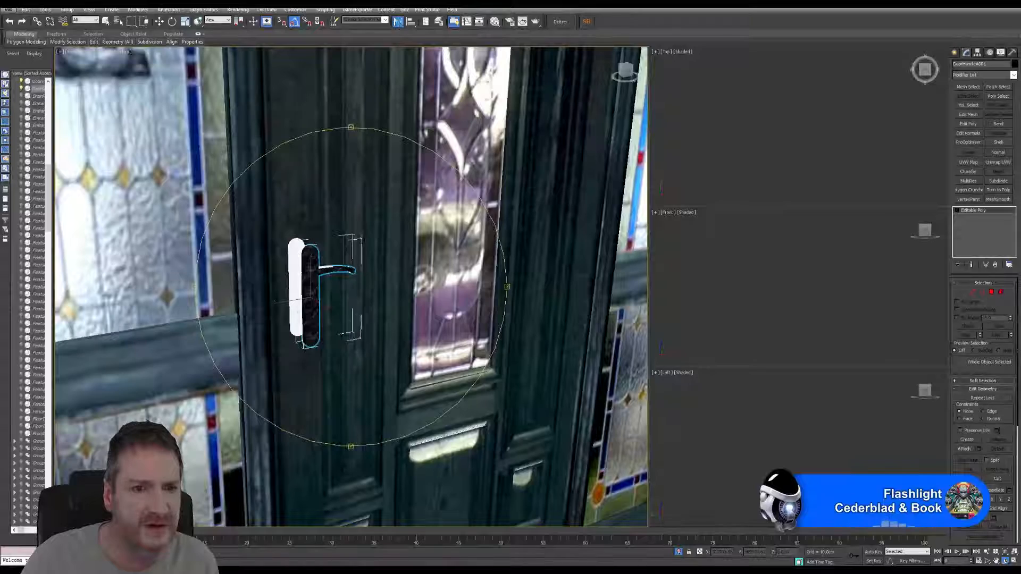
click(398, 21)
click(500, 252)
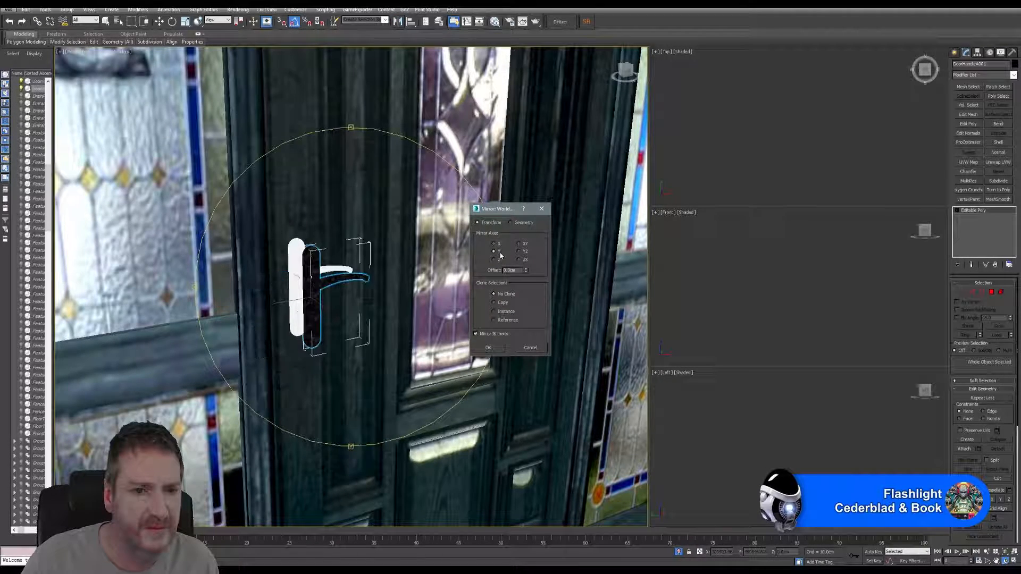
click(502, 349)
mouse_move(359, 319)
alt+middle_down()
mouse_move(388, 338)
mouse_move(353, 314)
alt+middle_up()
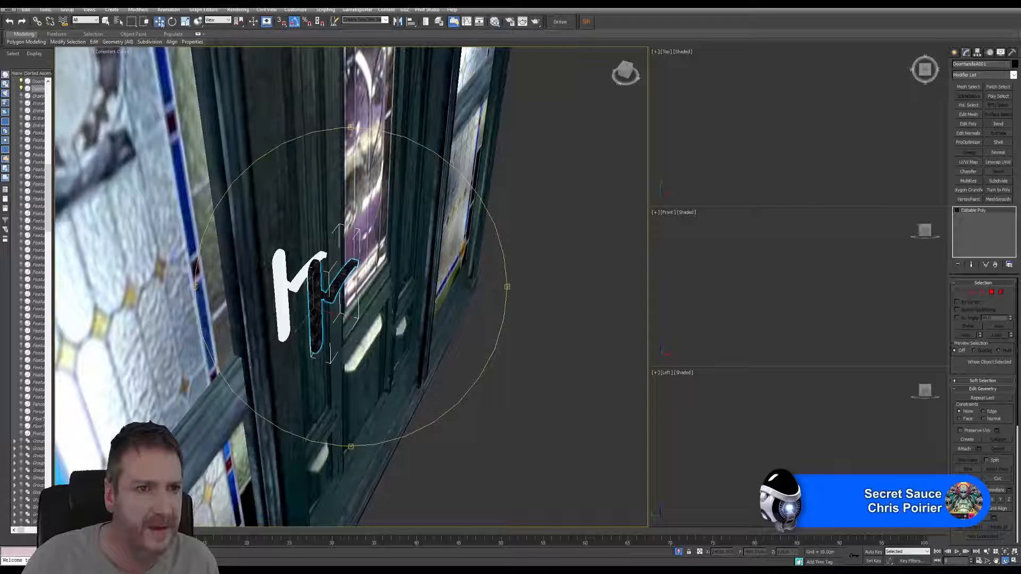
Move the mirrored handle along Y against the door where the white untextured handle sits, and delete the untextured one.
click(161, 22)
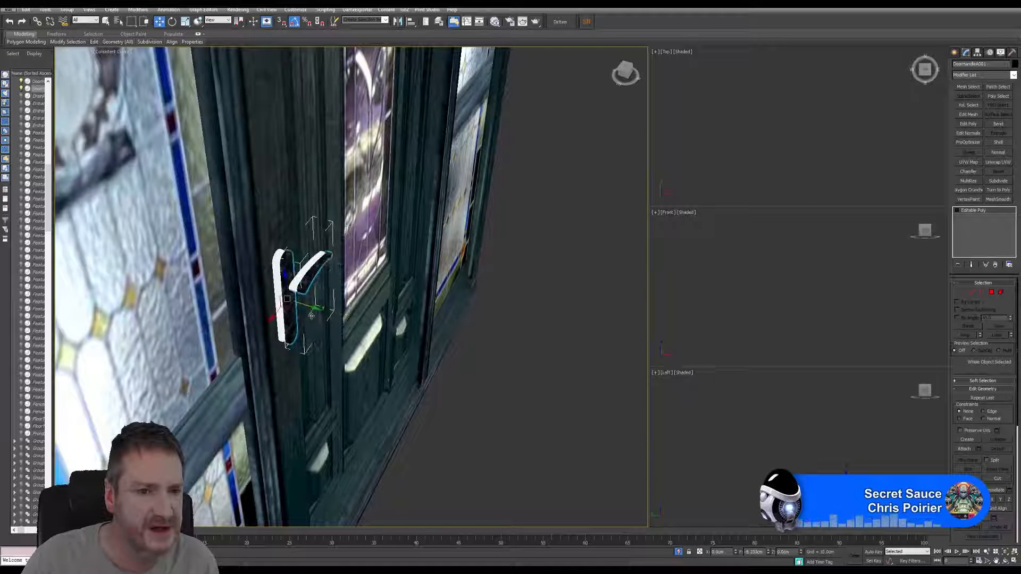
drag(311, 316, 304, 314)
click(303, 273)
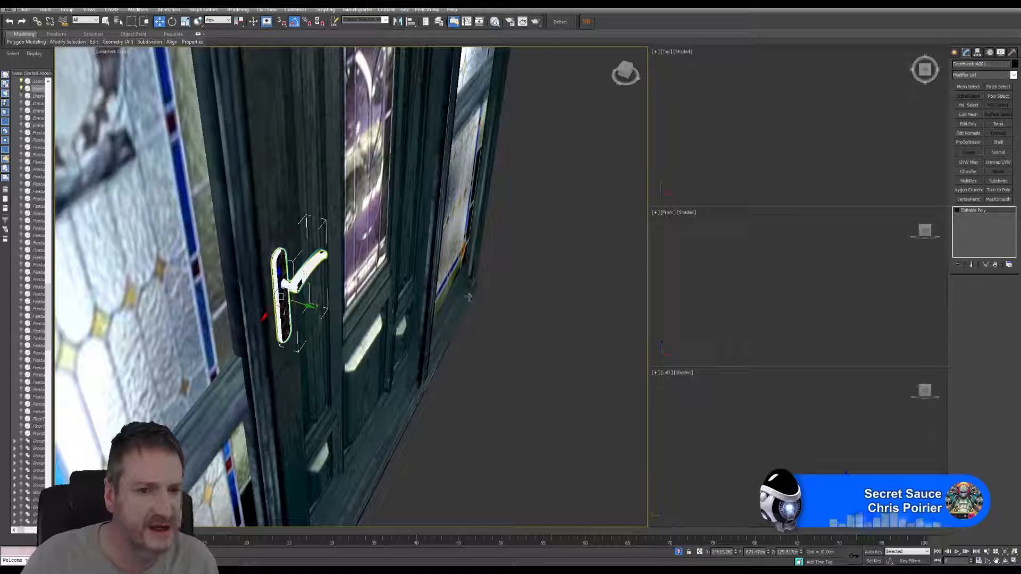
click(481, 307)
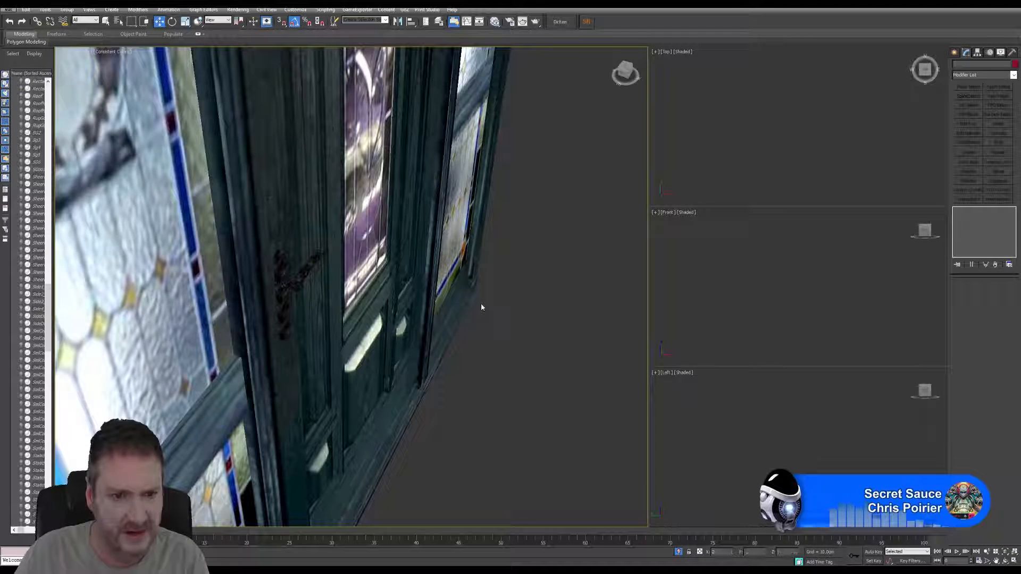
Examine the whole side door assembly, selecting its frame, handles and stained-glass panels to see which parts are separate objects.
middle_drag(503, 325, 565, 376)
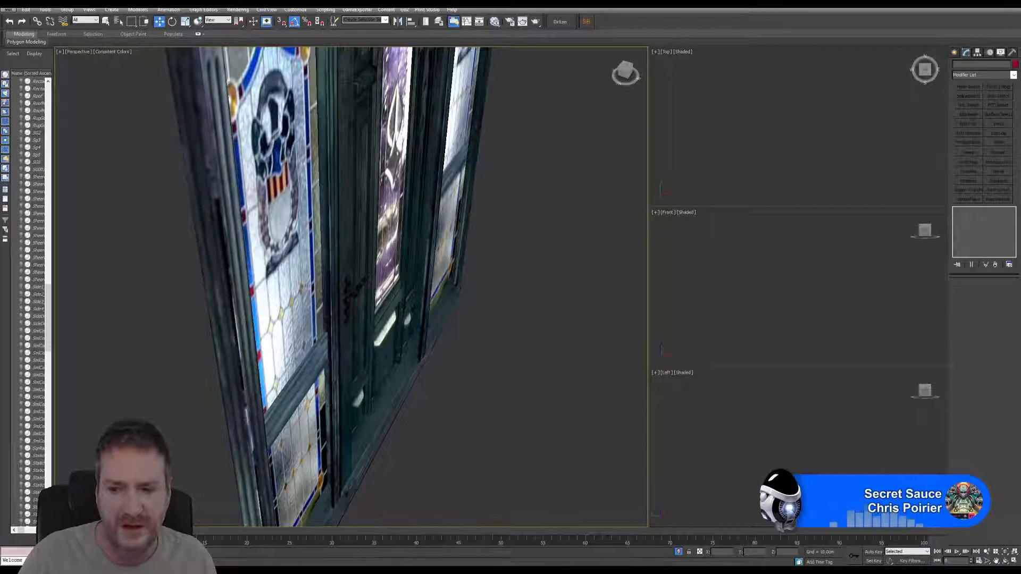
click(1004, 560)
drag(372, 340, 404, 273)
scroll(427, 310, down, 5)
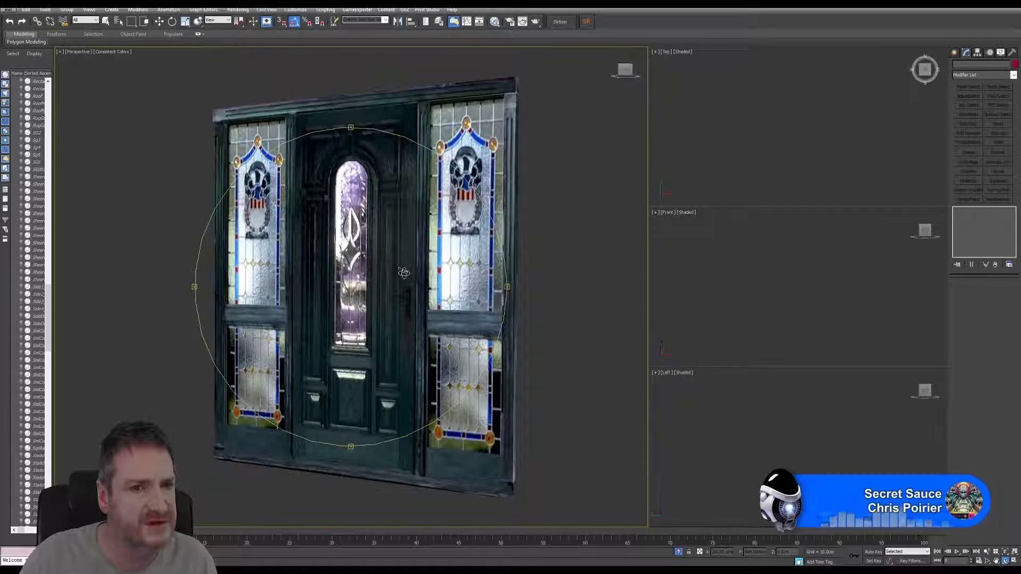
click(106, 22)
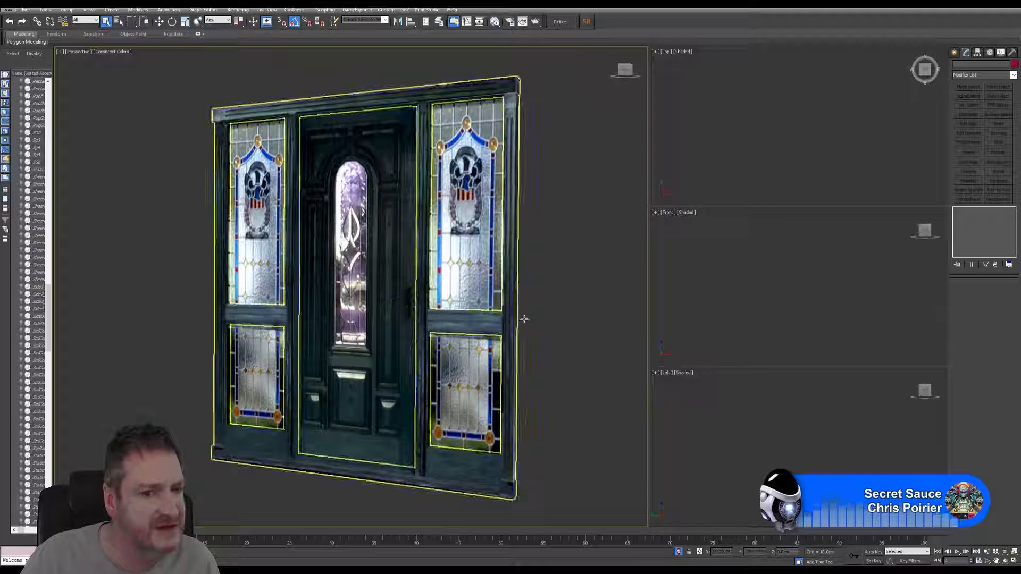
click(296, 109)
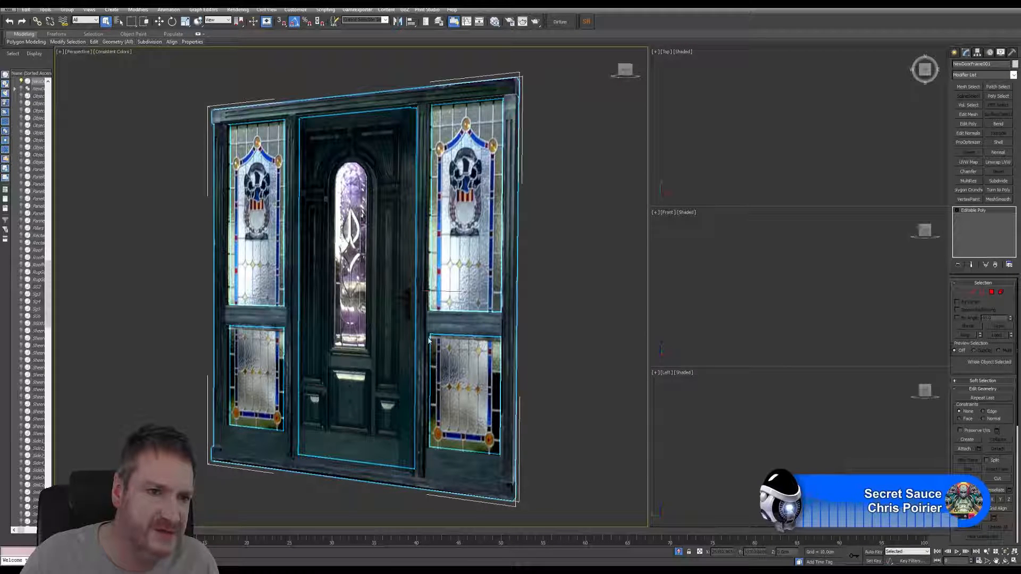
drag(569, 501, 570, 502)
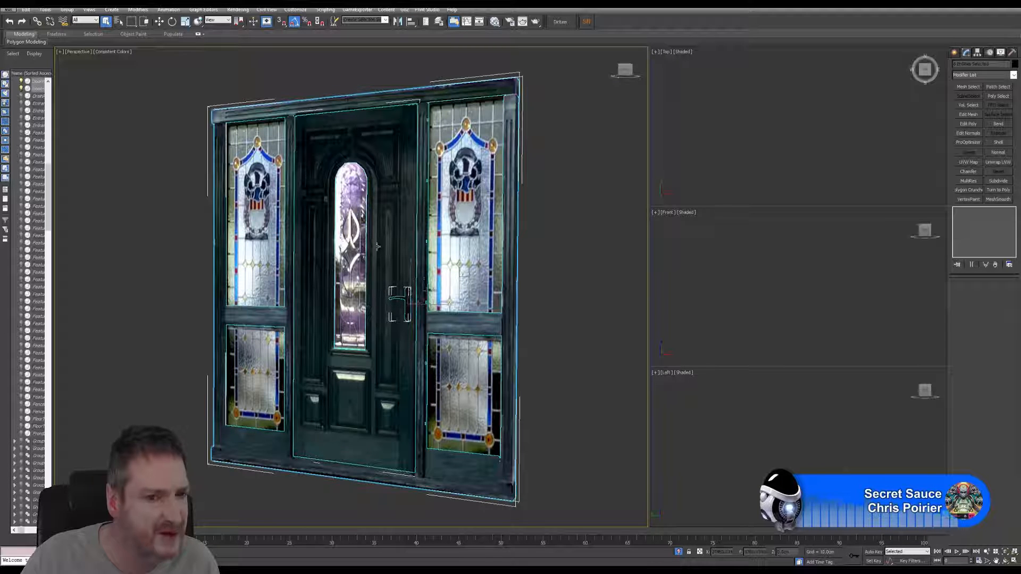
click(543, 222)
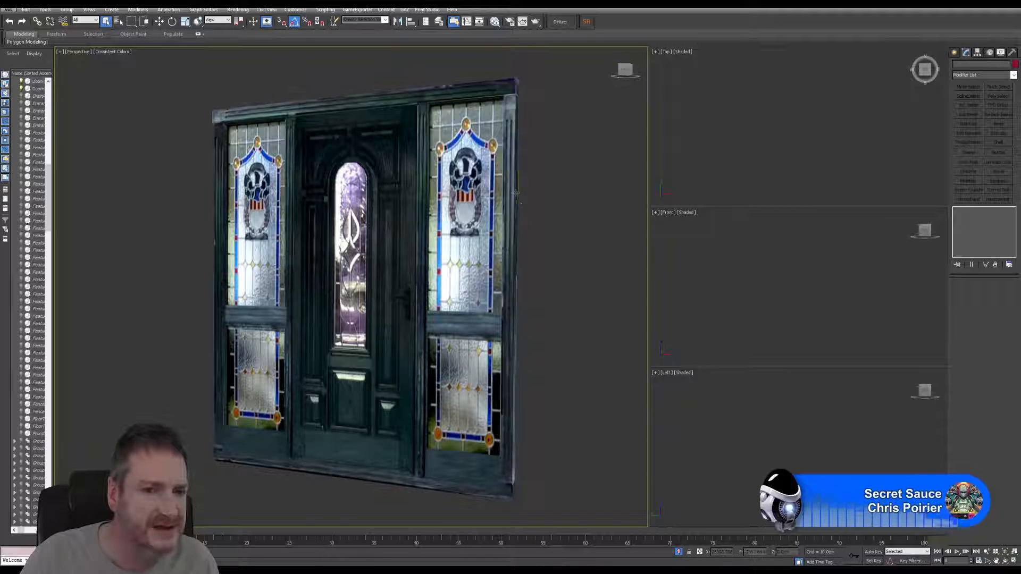
click(298, 118)
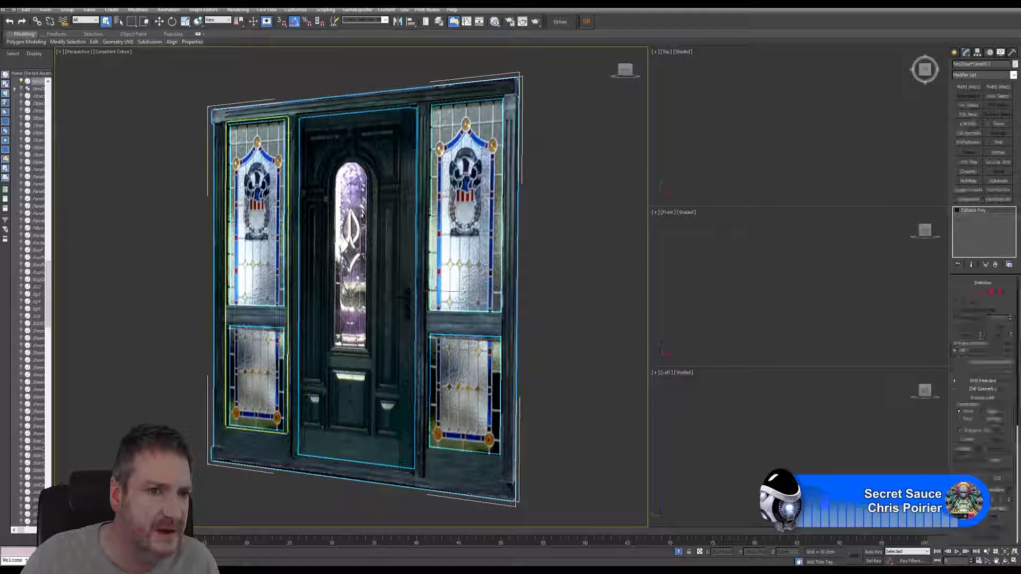
click(286, 186)
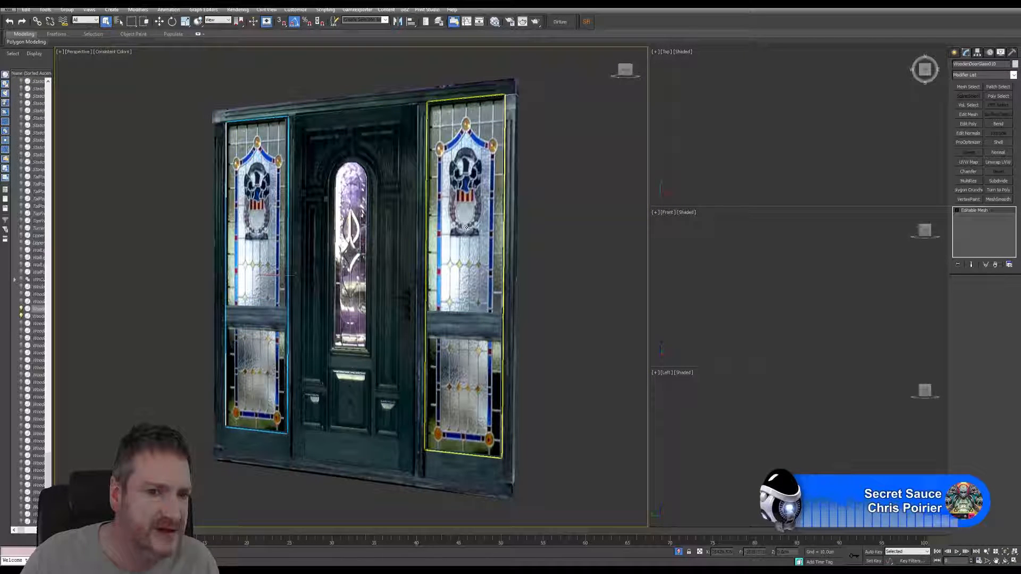
click(466, 227)
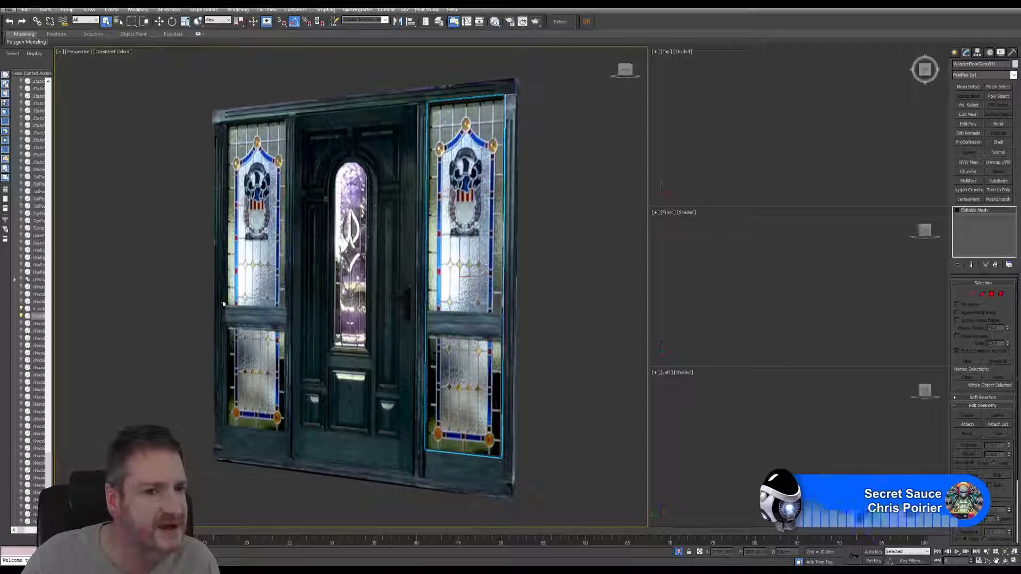
Save the scene and attach both stained-glass side panels to the door frame object.
click(247, 115)
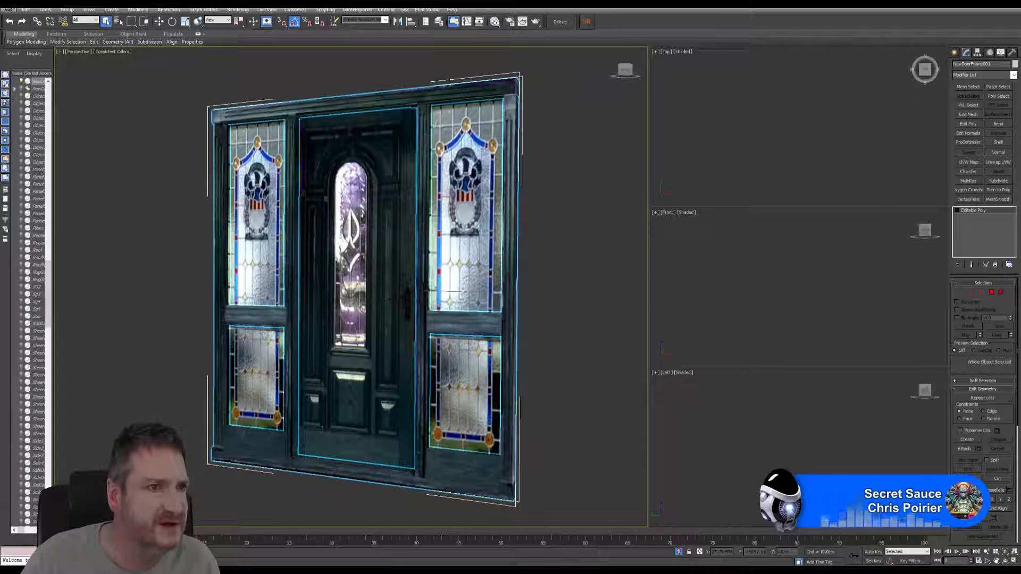
click(8, 10)
click(32, 79)
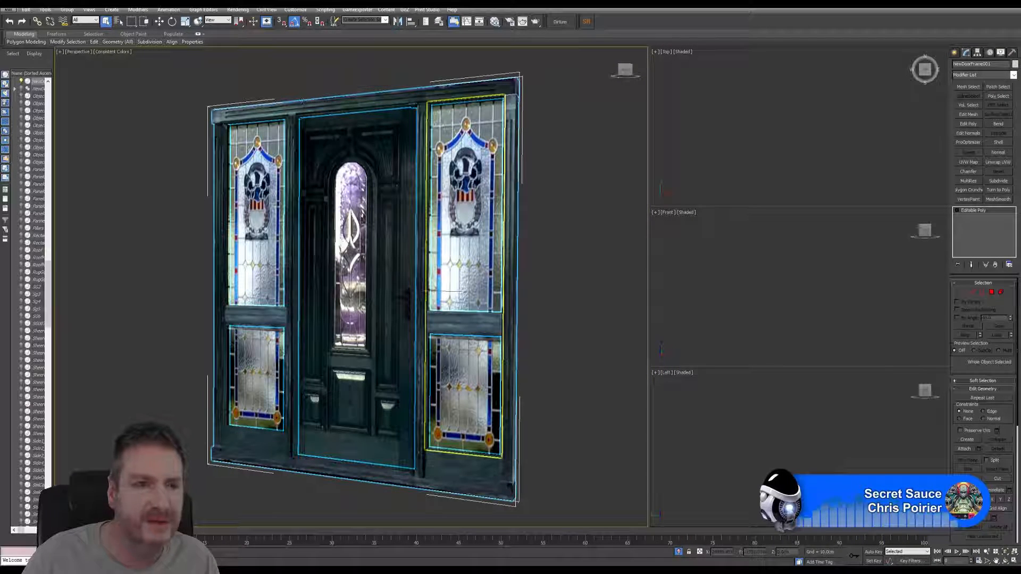
click(963, 449)
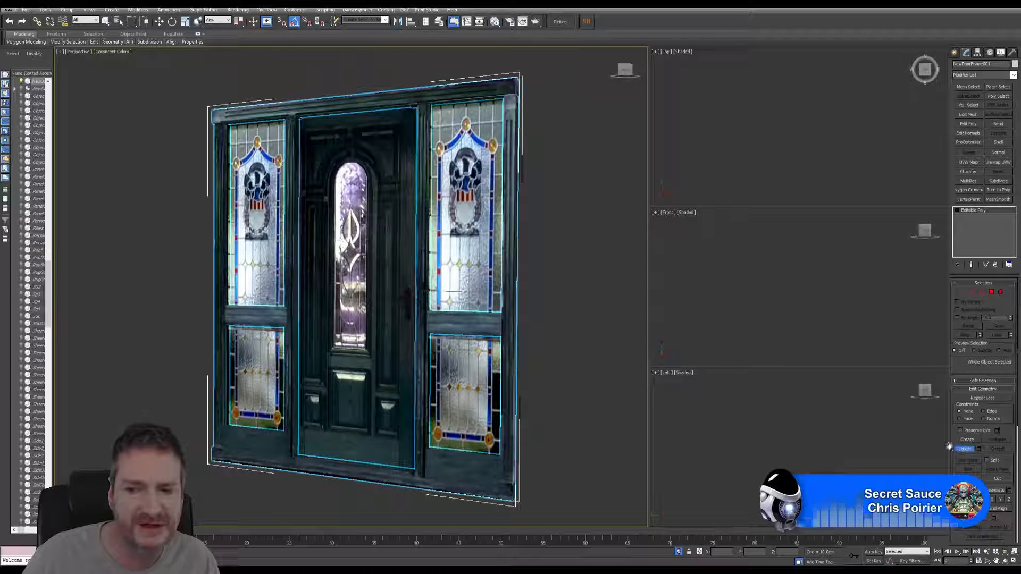
click(258, 194)
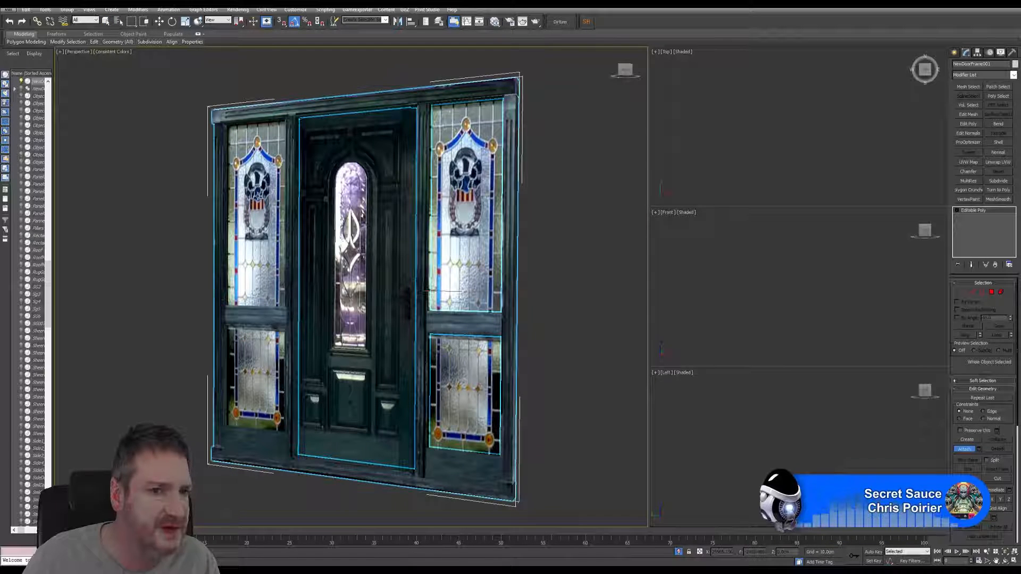
click(478, 162)
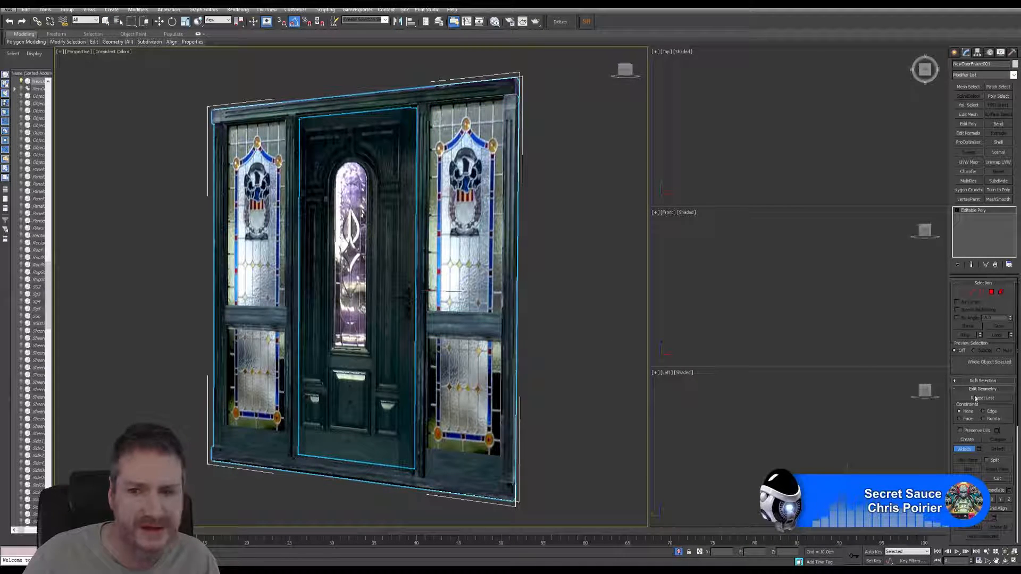
right_click(588, 235)
click(587, 234)
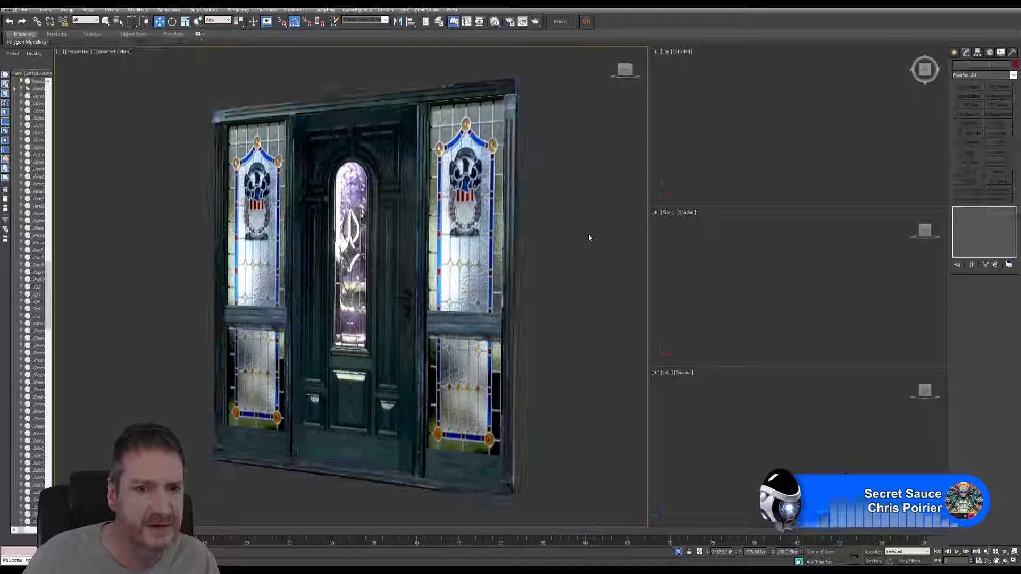
Ungroup the centre door group so its door, glass and handle parts become separate objects, and clear the selection.
click(388, 266)
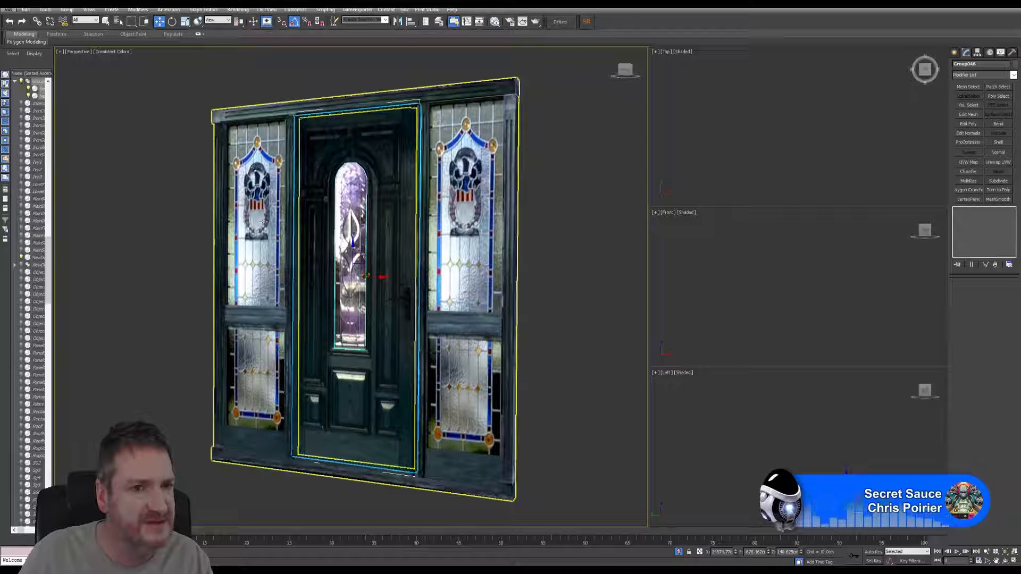
click(537, 239)
click(246, 134)
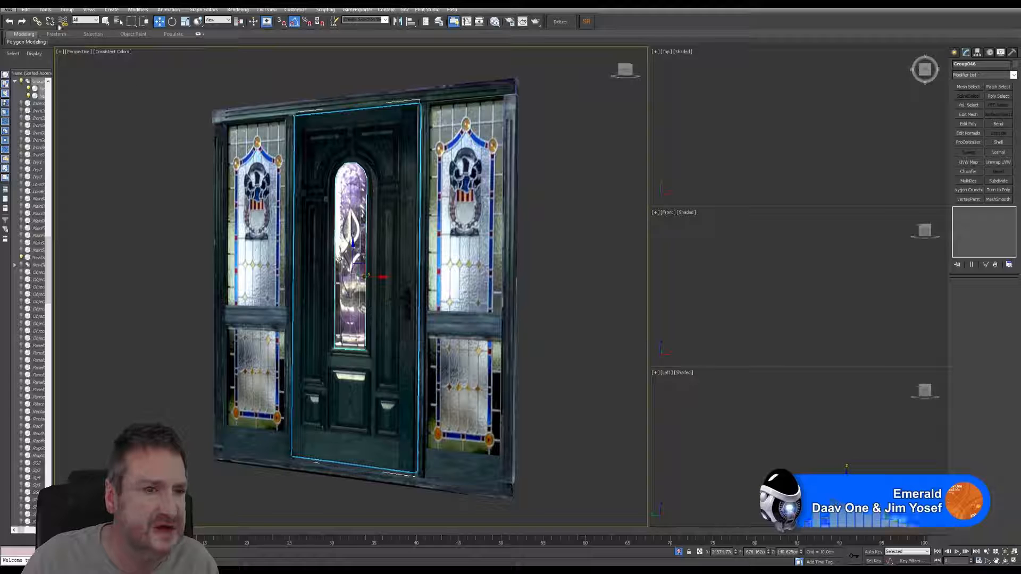
click(67, 10)
click(86, 31)
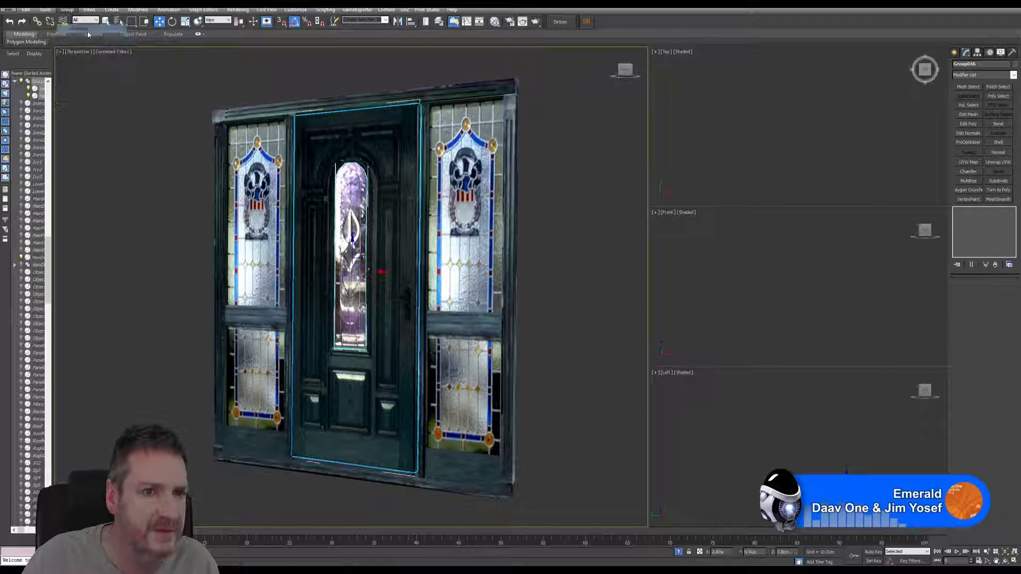
click(588, 253)
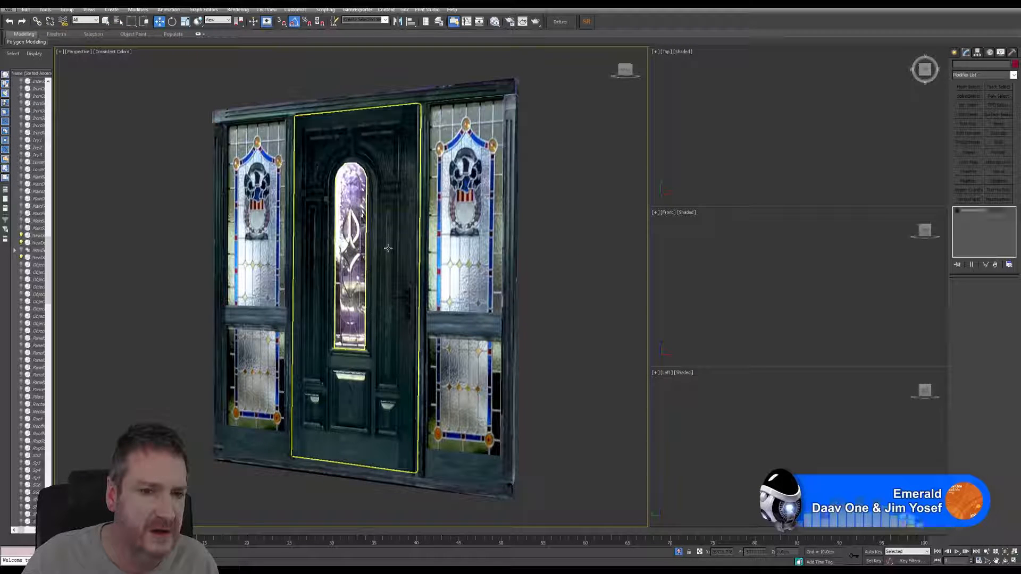
Attach the arched glass pane and the handle parts to the door object, matching material IDs to material.
click(367, 282)
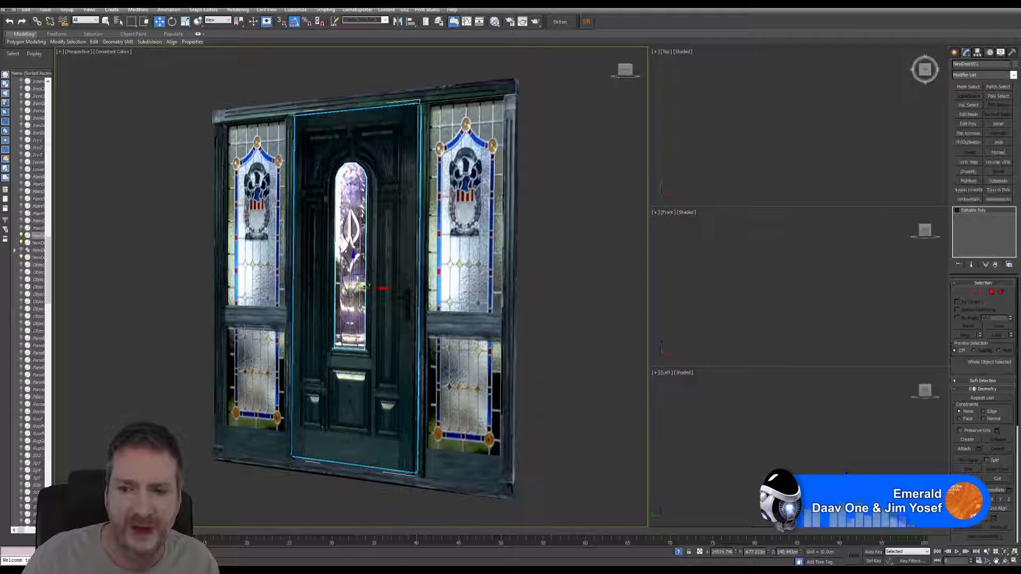
click(964, 449)
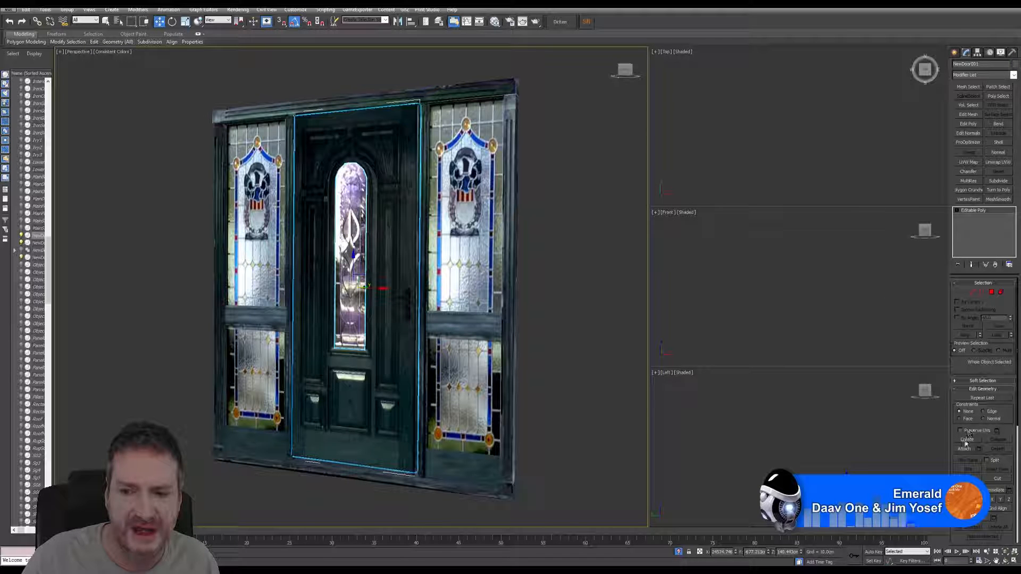
click(351, 208)
click(551, 274)
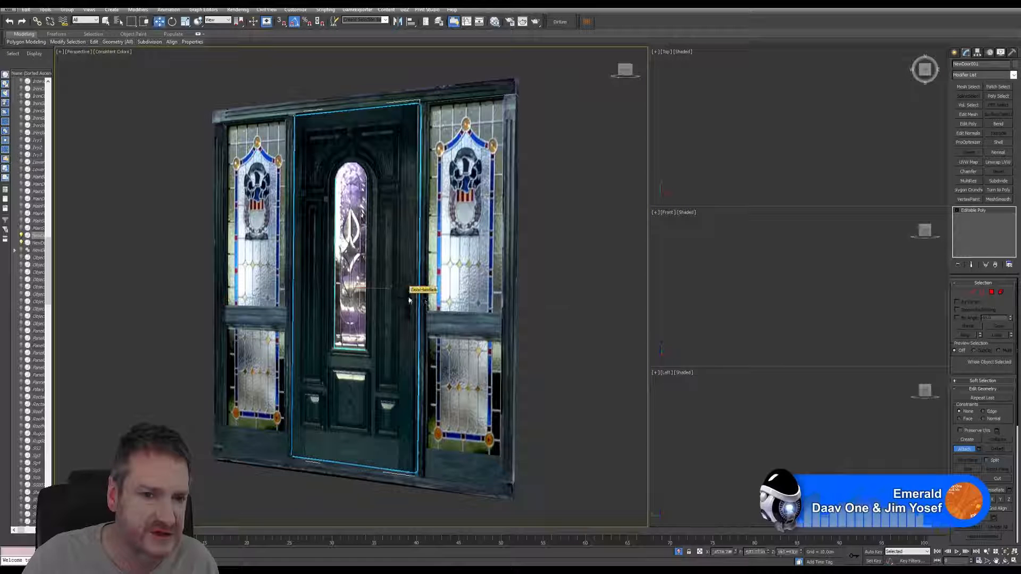
click(425, 301)
click(551, 276)
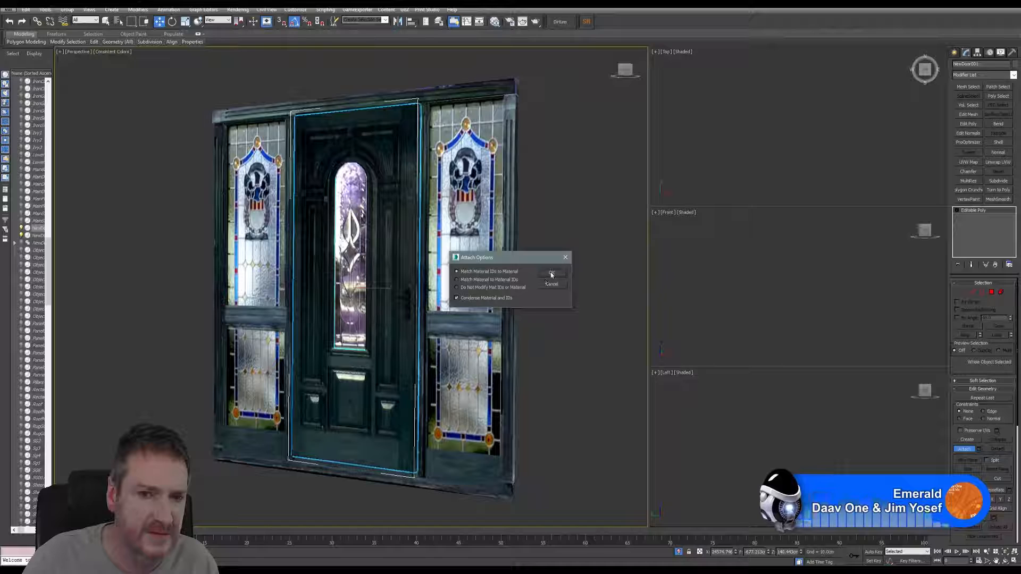
click(550, 273)
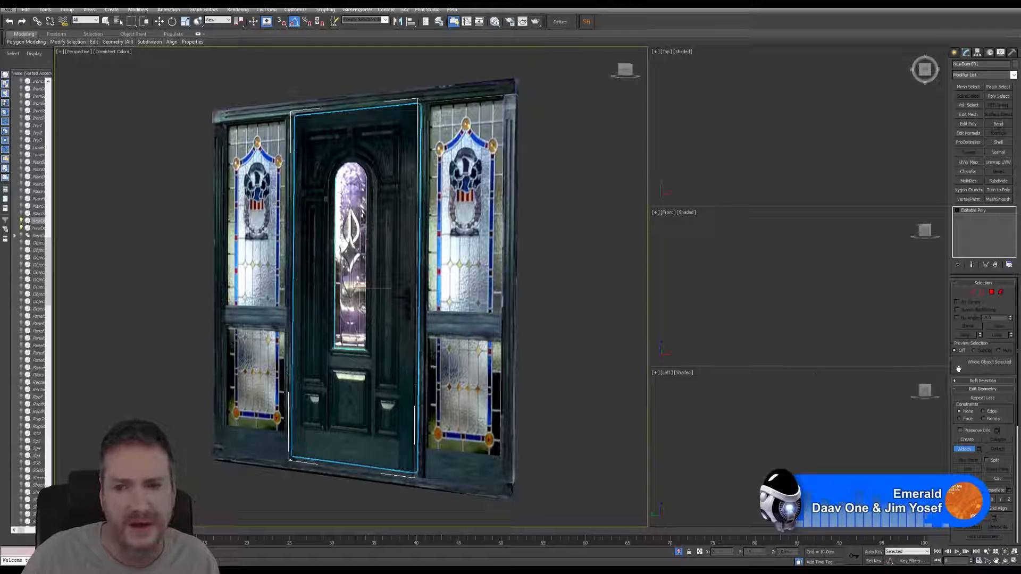
key(w)
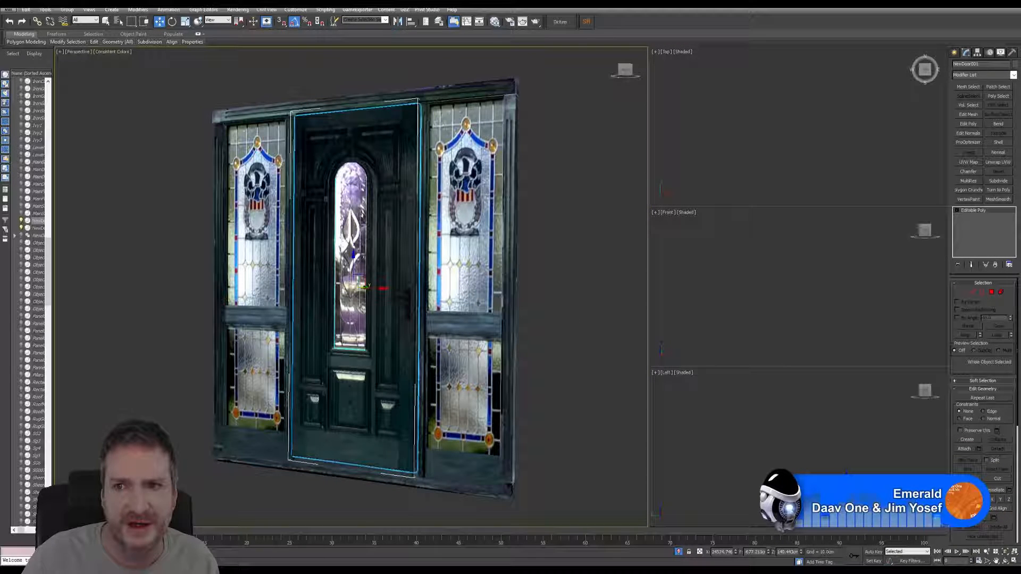
Rename the combined door object as SideDoor.
click(970, 64)
text(SideD)
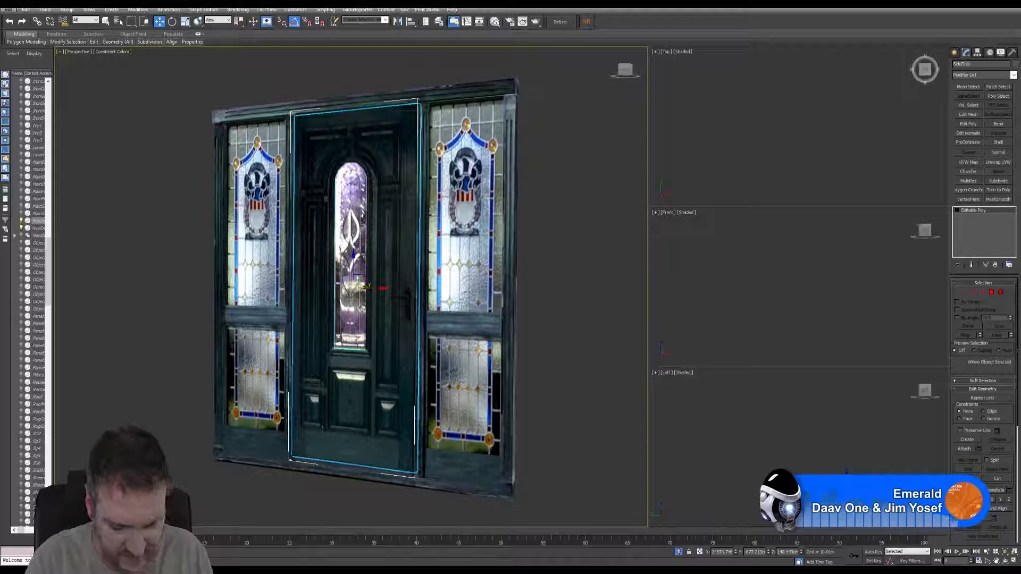
text(oor)
key(Return)
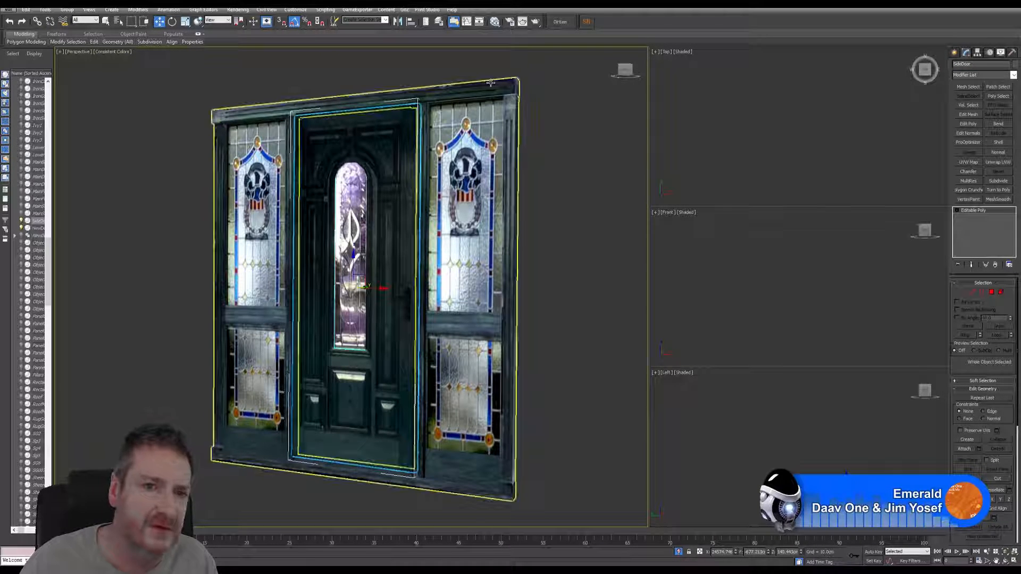
Select the surrounding door frame with its stained-glass panels and rename it as SideDoorFrame.
click(491, 83)
click(974, 64)
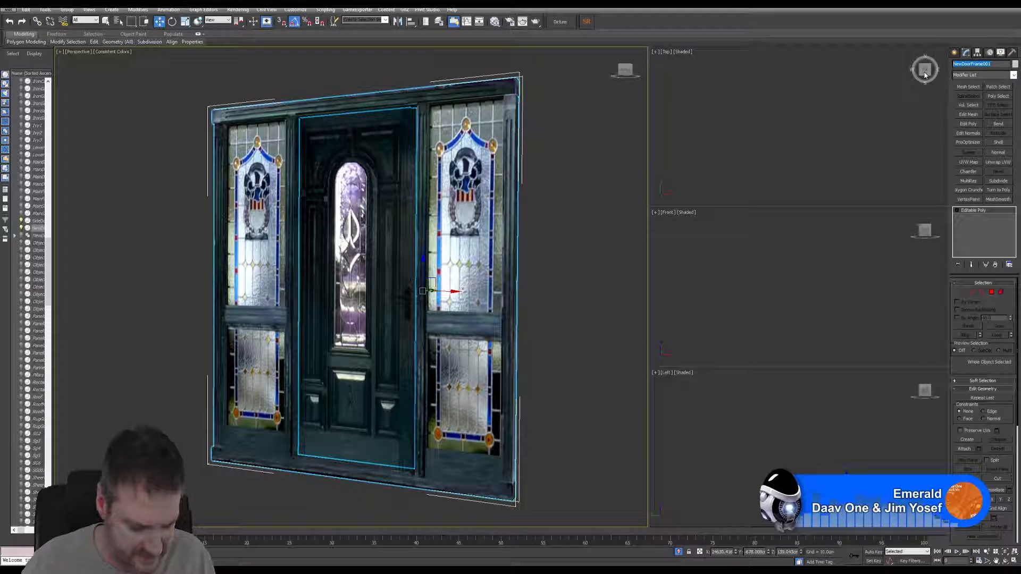
text(SideD)
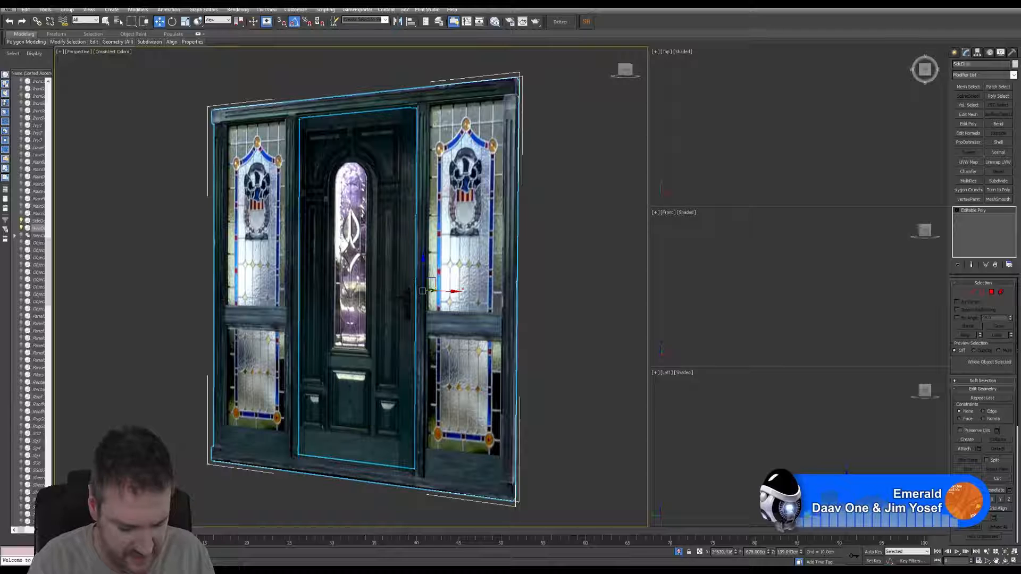
text(oorFrame)
key(Return)
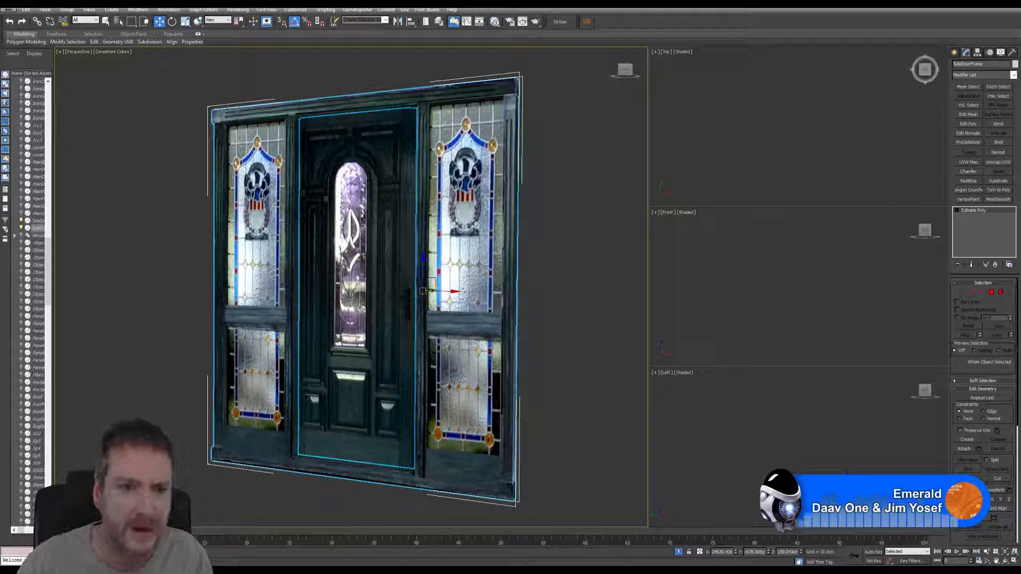
Check the door and its frame as separate objects, isolating the frame to view it alone.
click(389, 234)
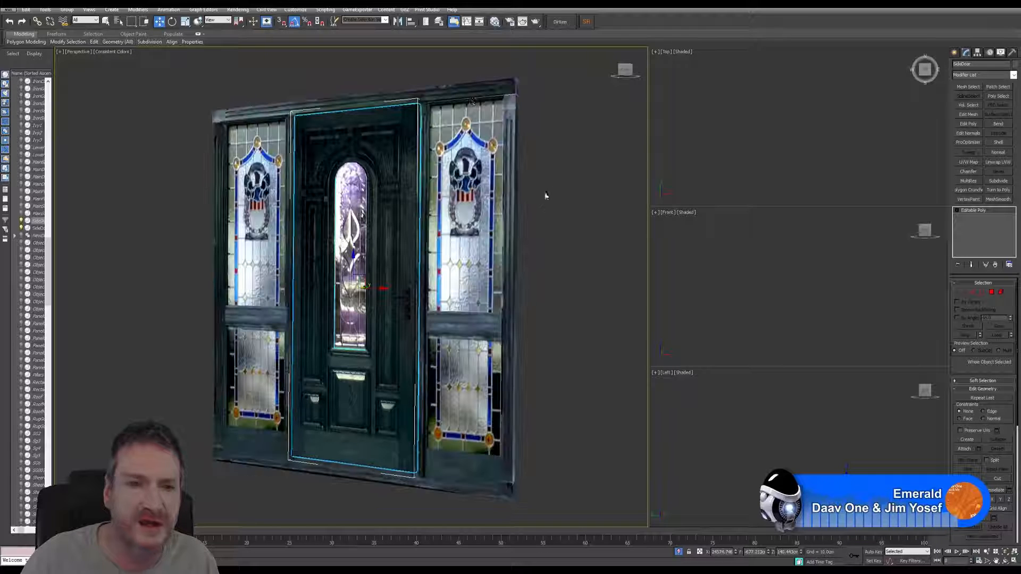
click(279, 109)
key(alt+q)
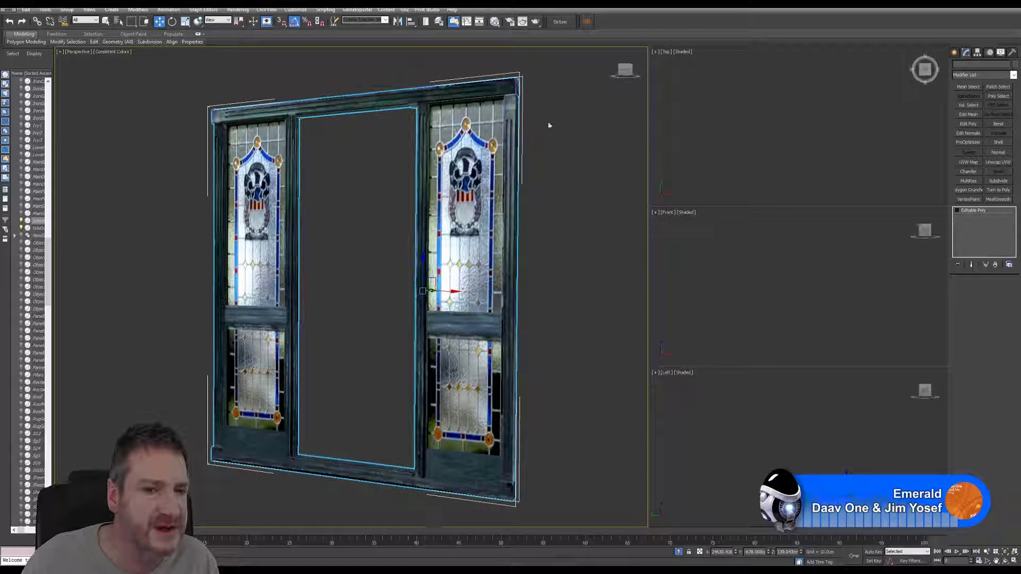
Pick the door frame's material into the Slate Material Editor and examine the file path of its diffuse bitmap.
click(494, 22)
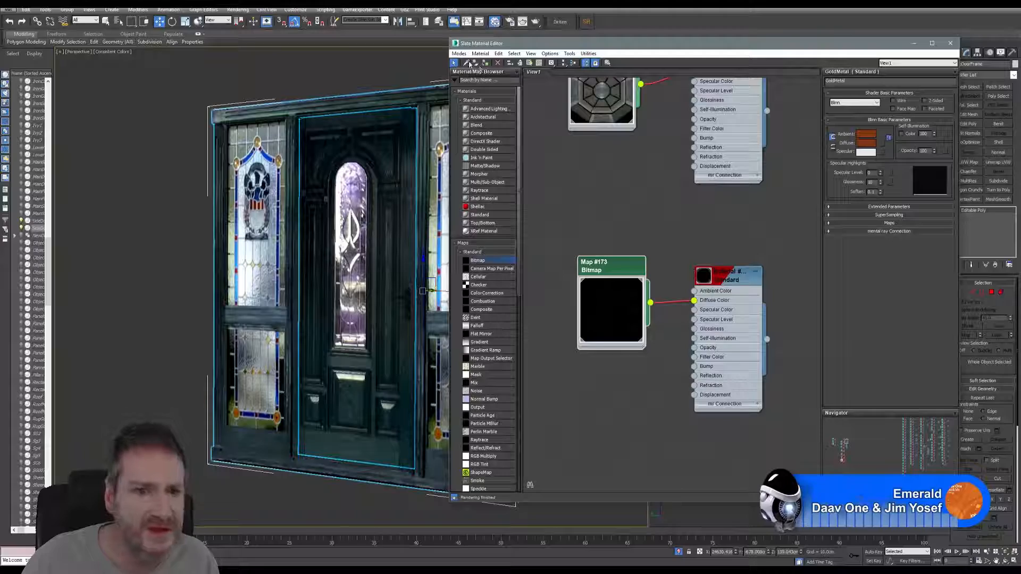
click(466, 62)
click(238, 114)
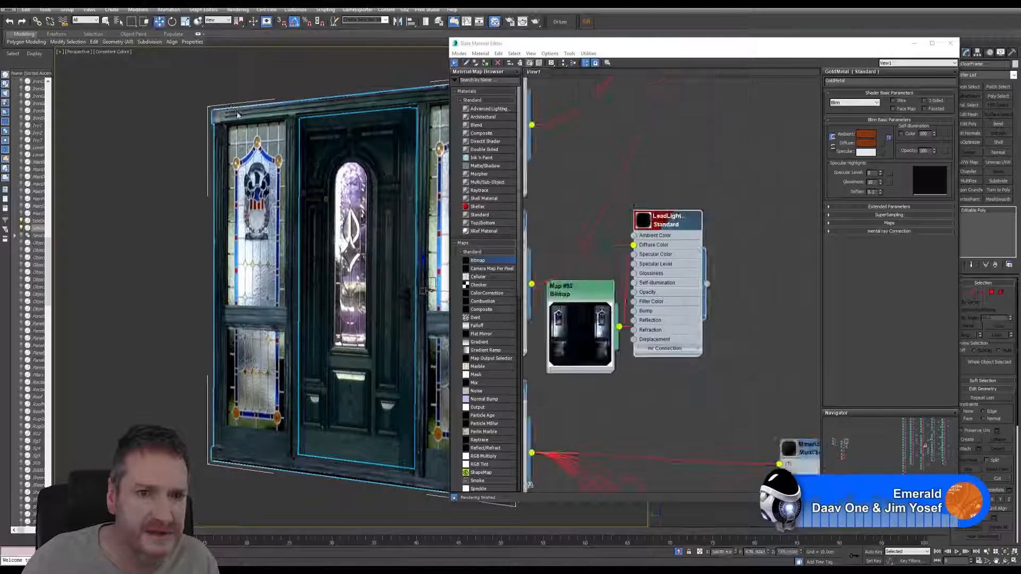
scroll(711, 311, down, 2)
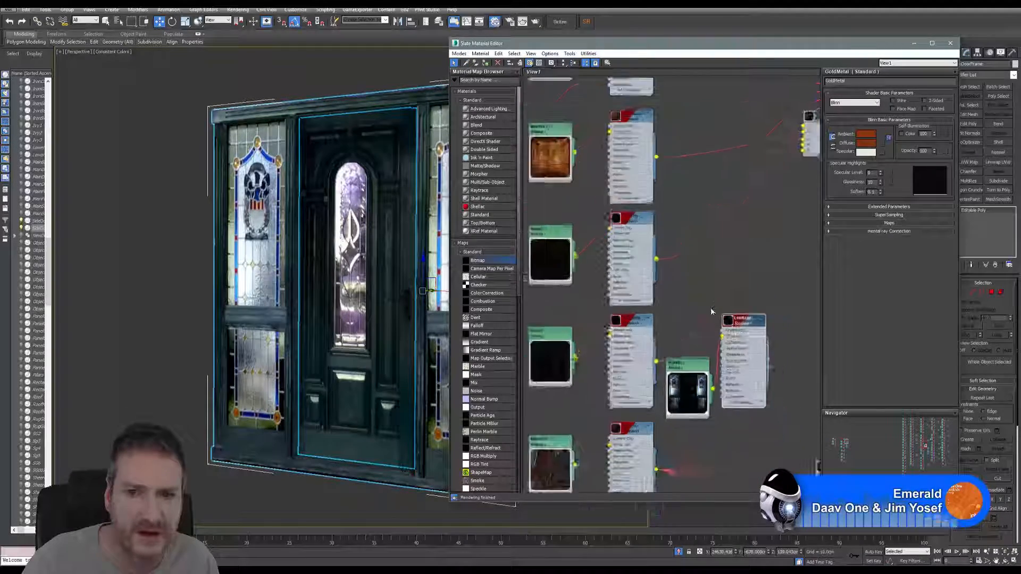
middle_drag(712, 311, 667, 226)
scroll(644, 282, up, 2)
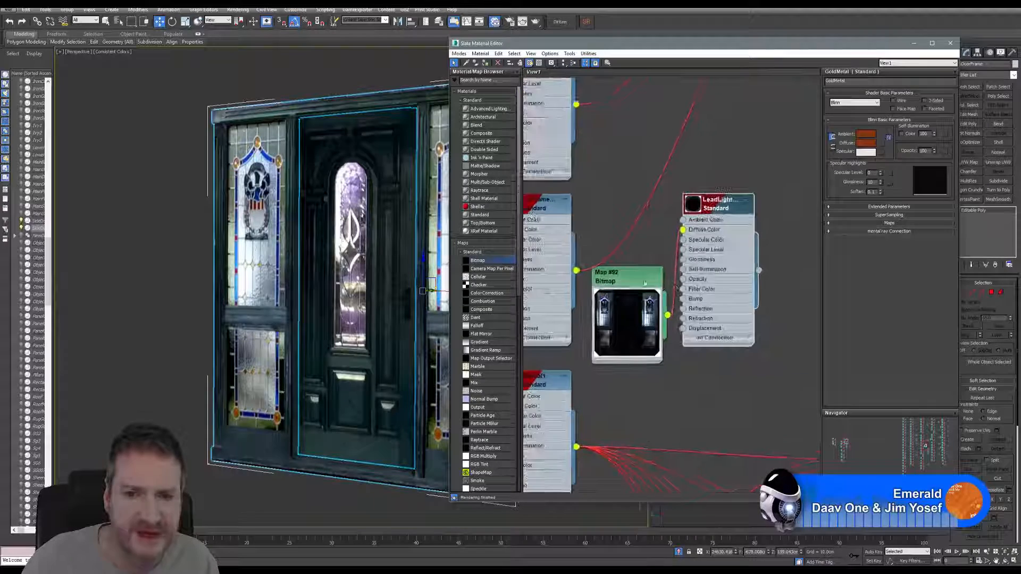
double_click(640, 279)
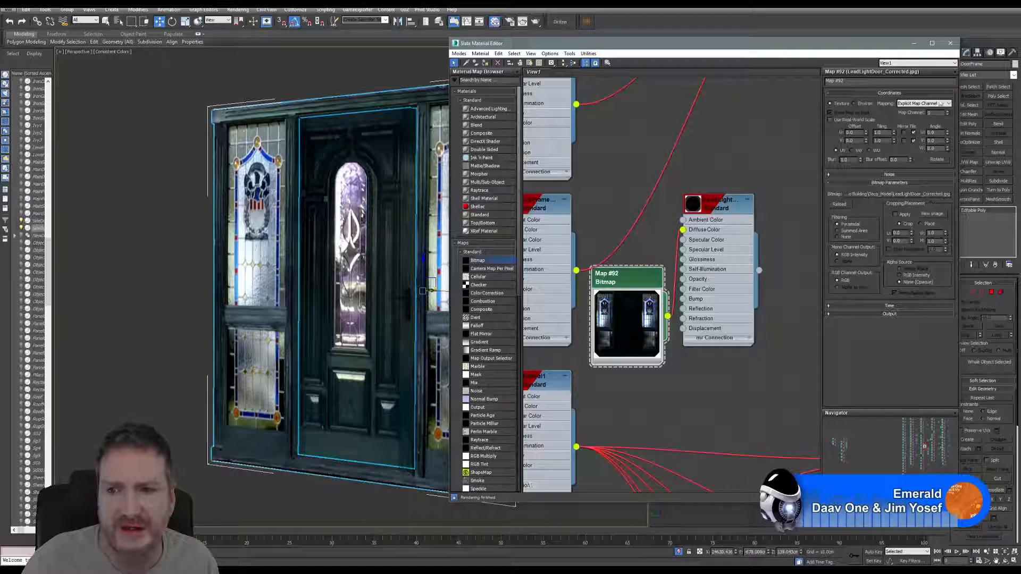
click(950, 42)
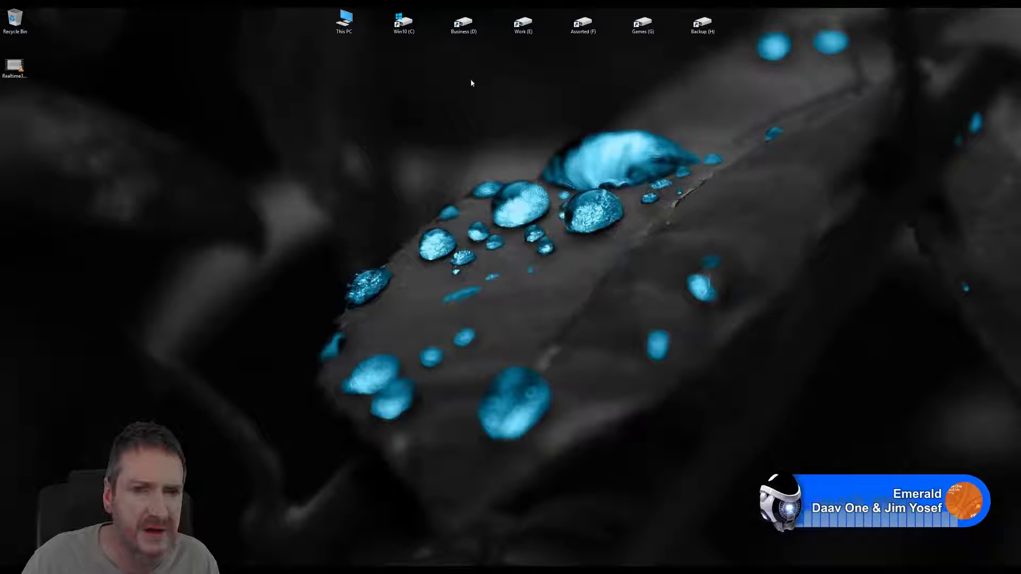
Switch to File Explorer and open the Deco_Model folder under UE4 Projects, Models, ArtDeco Building on the Work (E:) drive.
click(523, 21)
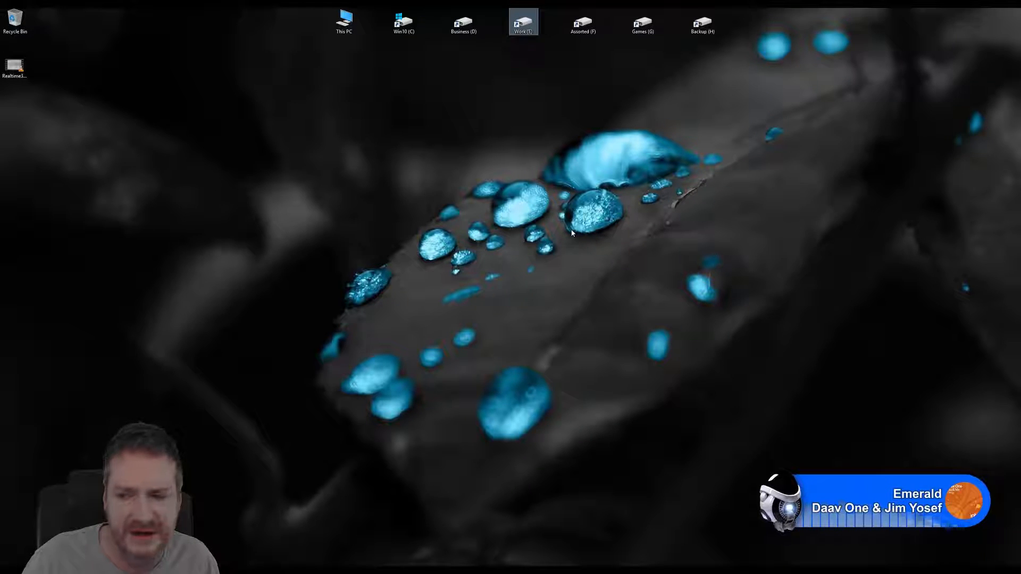
key(Return)
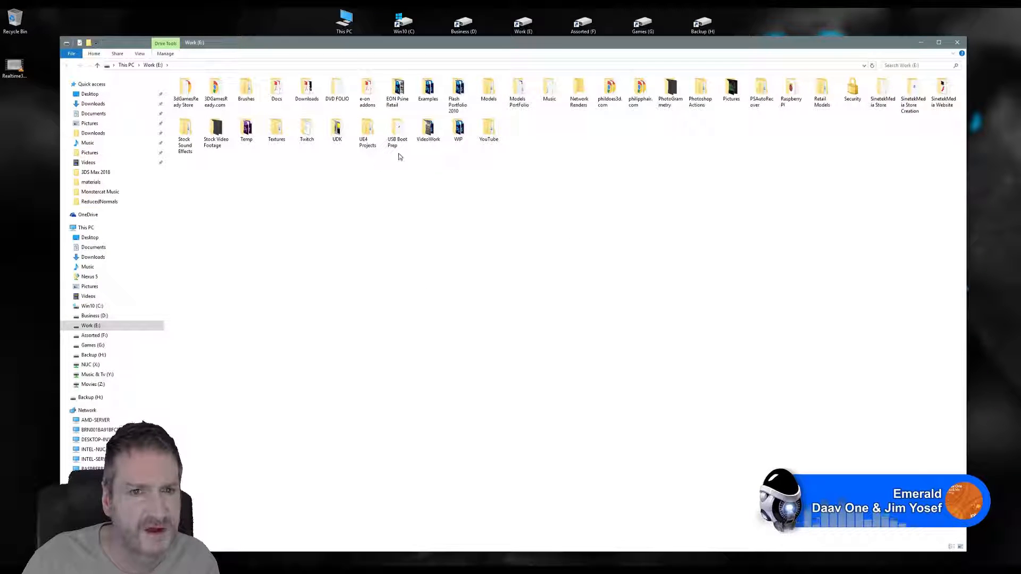
click(369, 130)
double_click(369, 131)
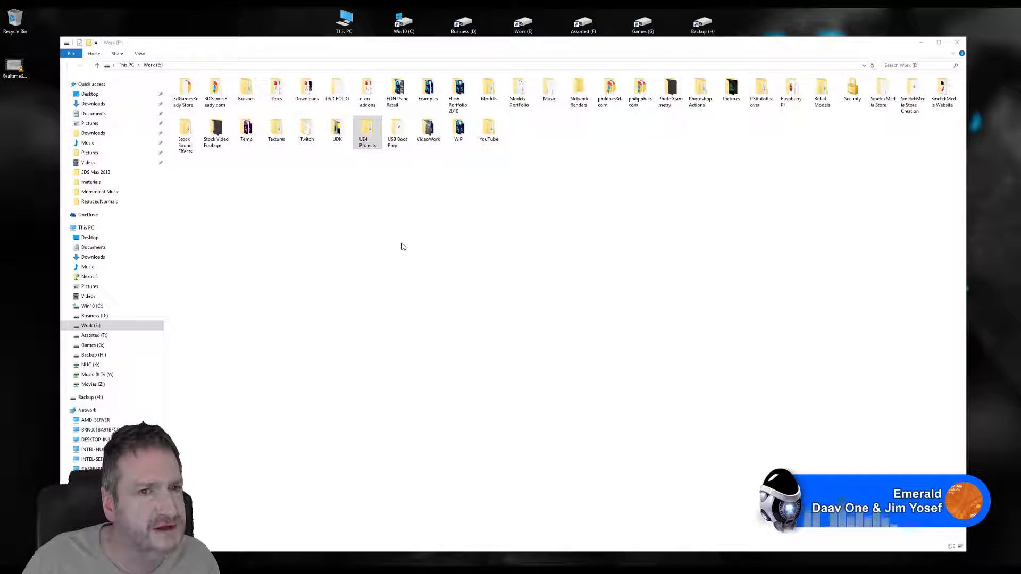
click(226, 100)
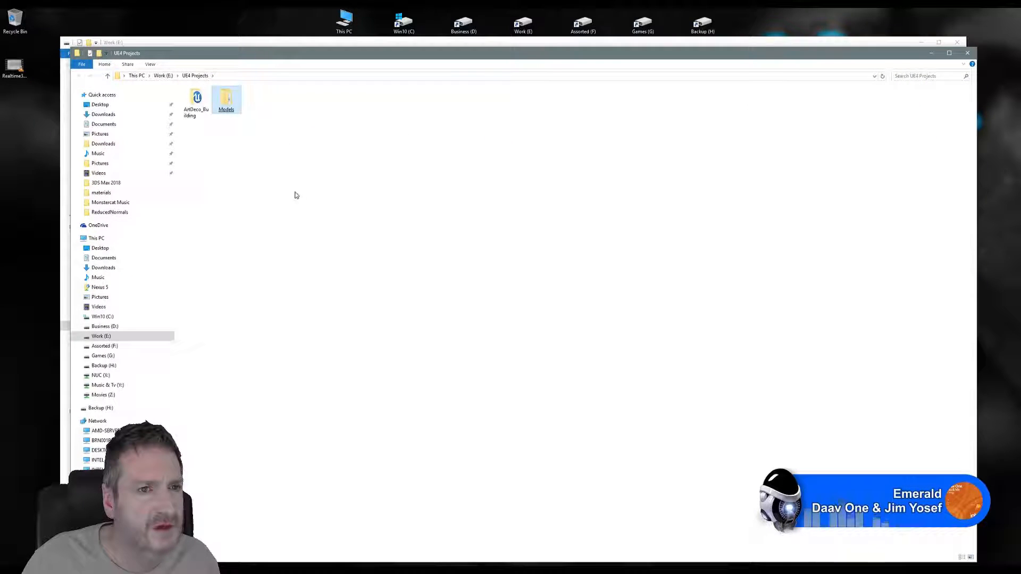
double_click(227, 100)
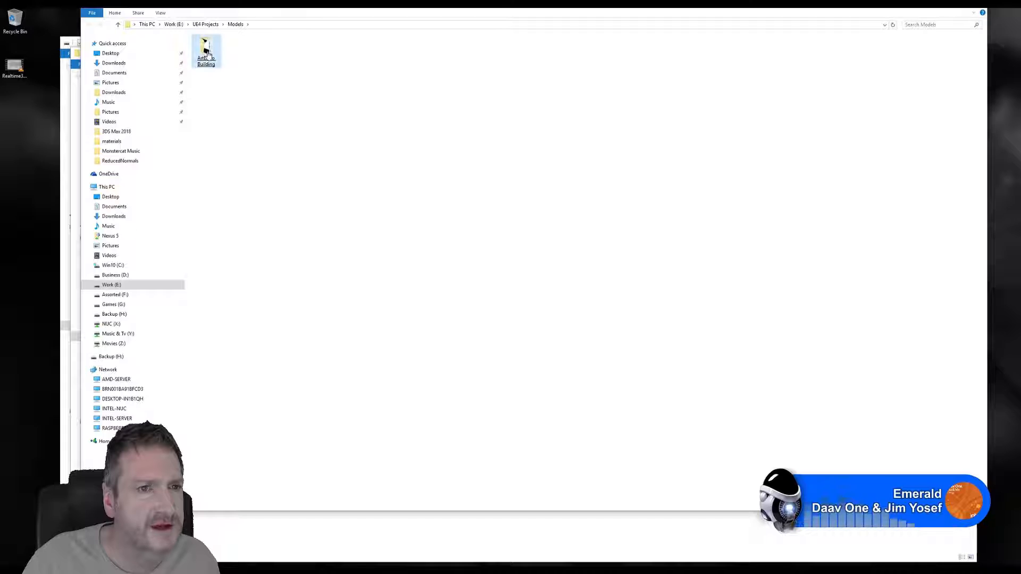
key(Return)
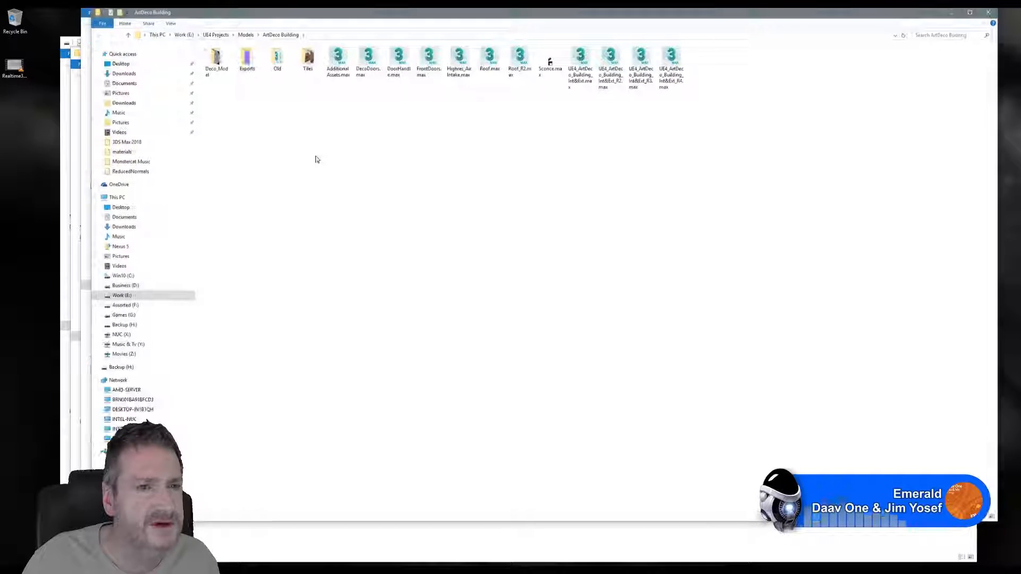
click(221, 85)
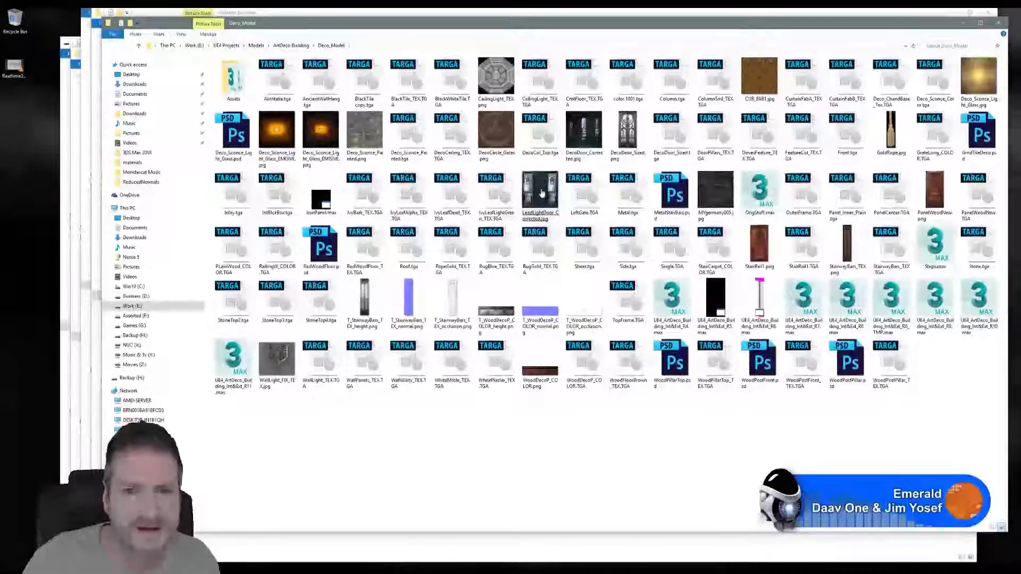
Copy the LeadLightDoor_Corrected.jpg texture file and close the Deco_Model, ArtDeco Building and Models folder windows.
right_click(540, 187)
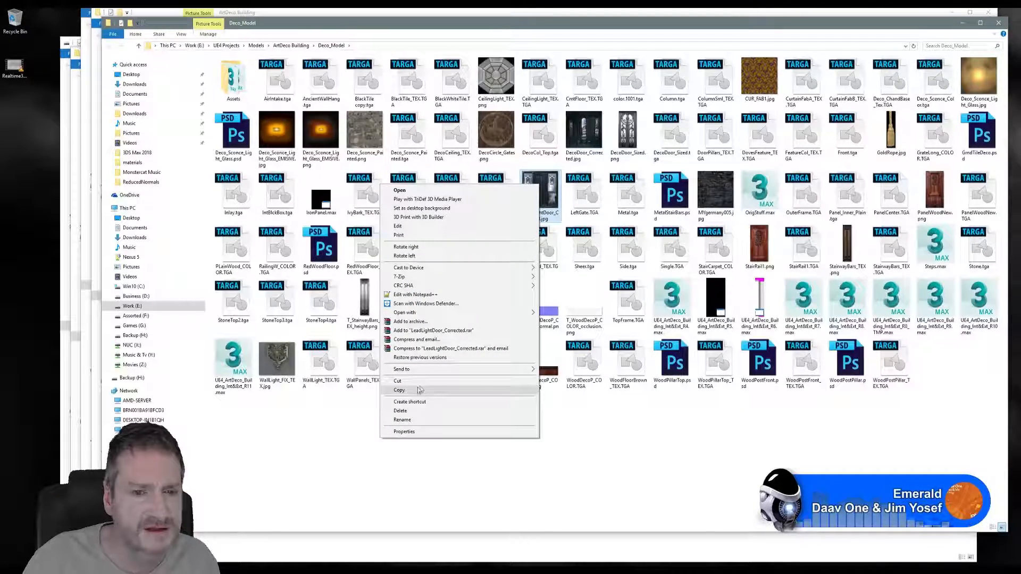
click(420, 389)
click(993, 23)
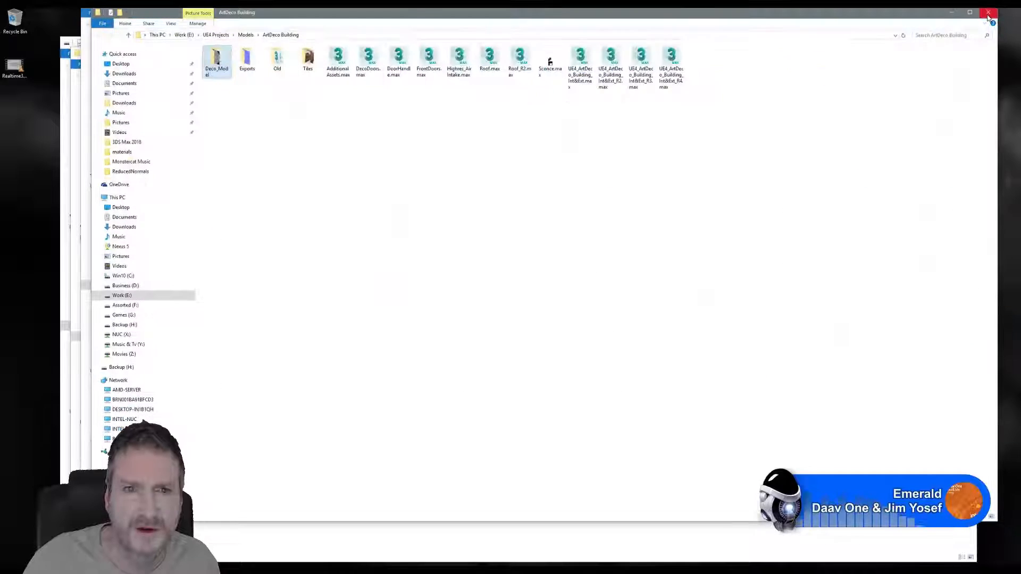
click(987, 14)
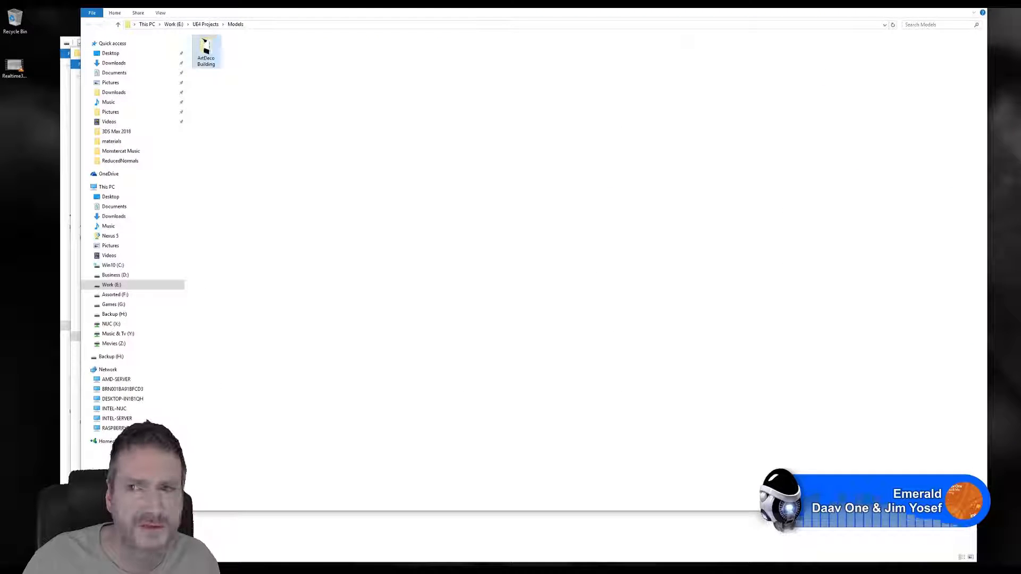
click(977, 3)
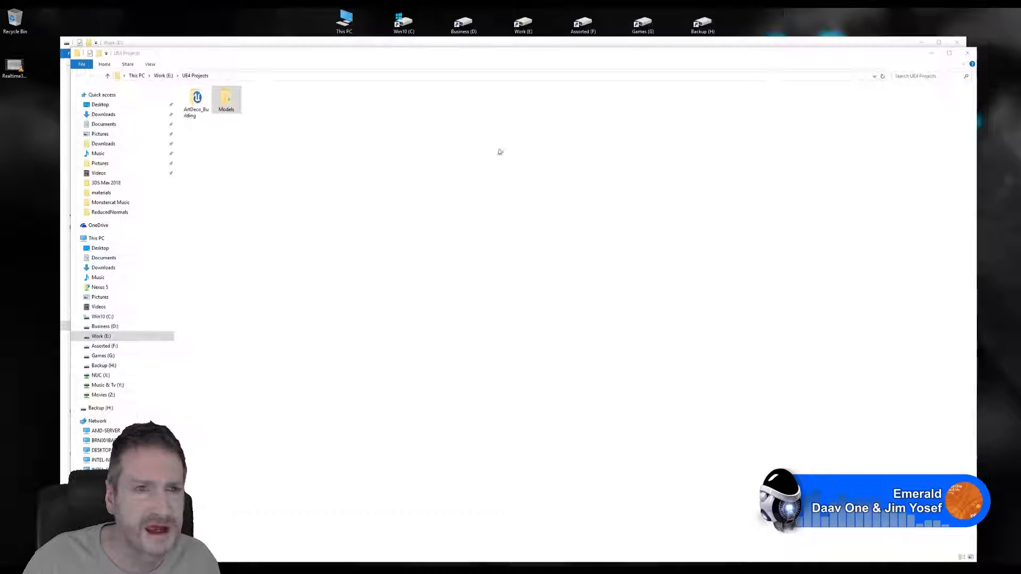
Create a folder named FrontDoor inside the ArtDeco Building Exports folder.
double_click(226, 103)
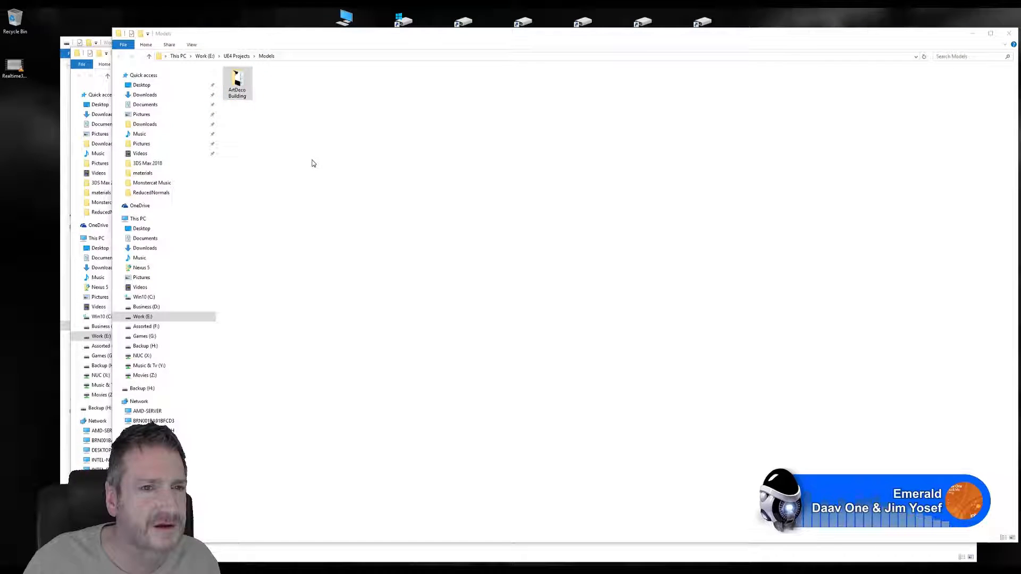
double_click(281, 100)
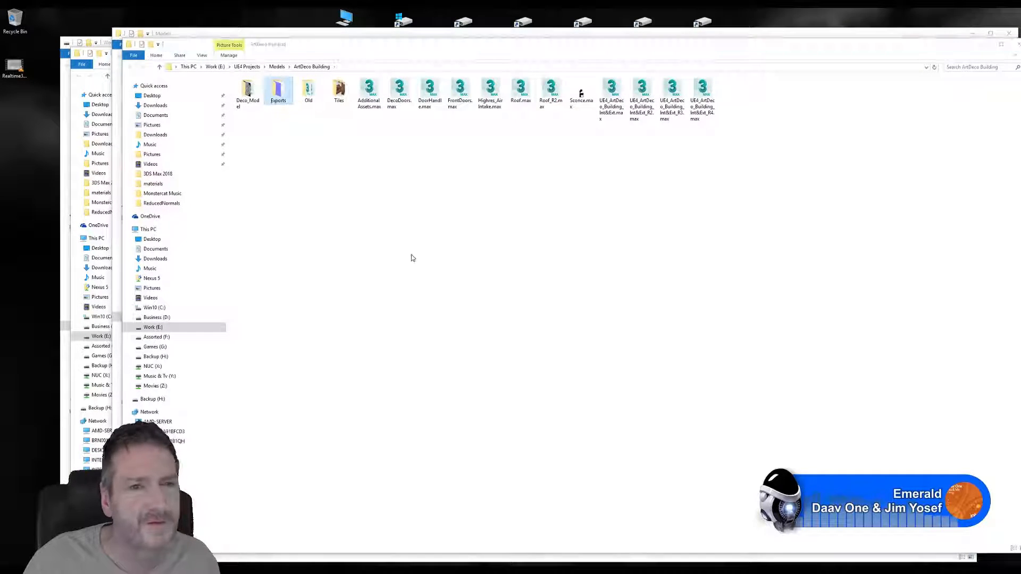
right_click(355, 193)
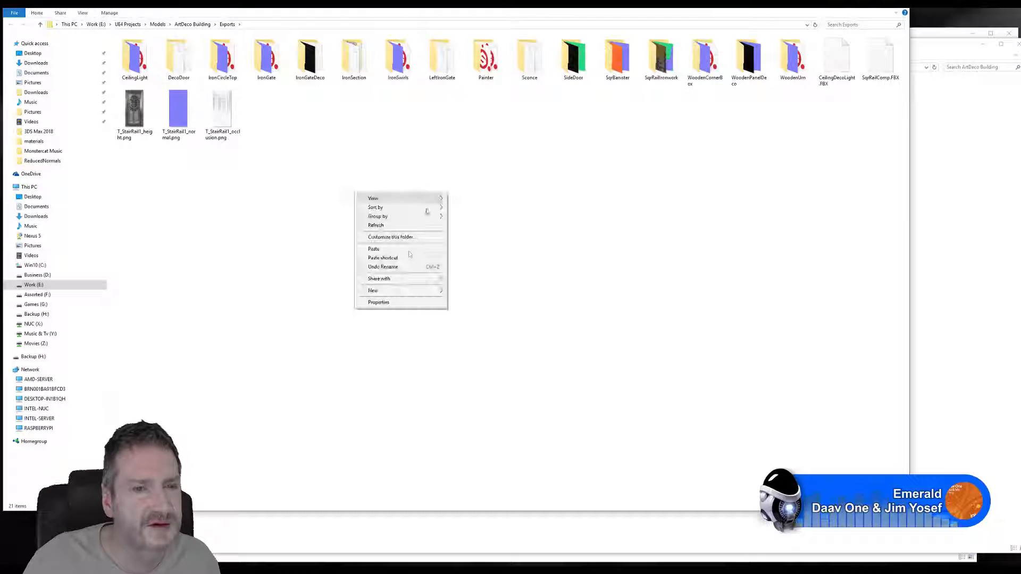
mouse_move(374, 290)
click(324, 291)
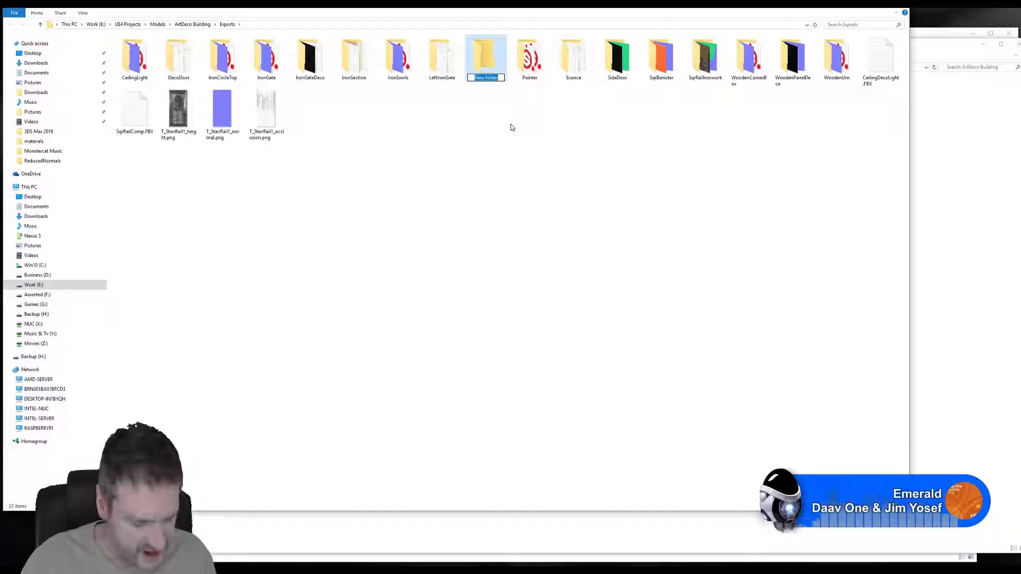
text(FrontD)
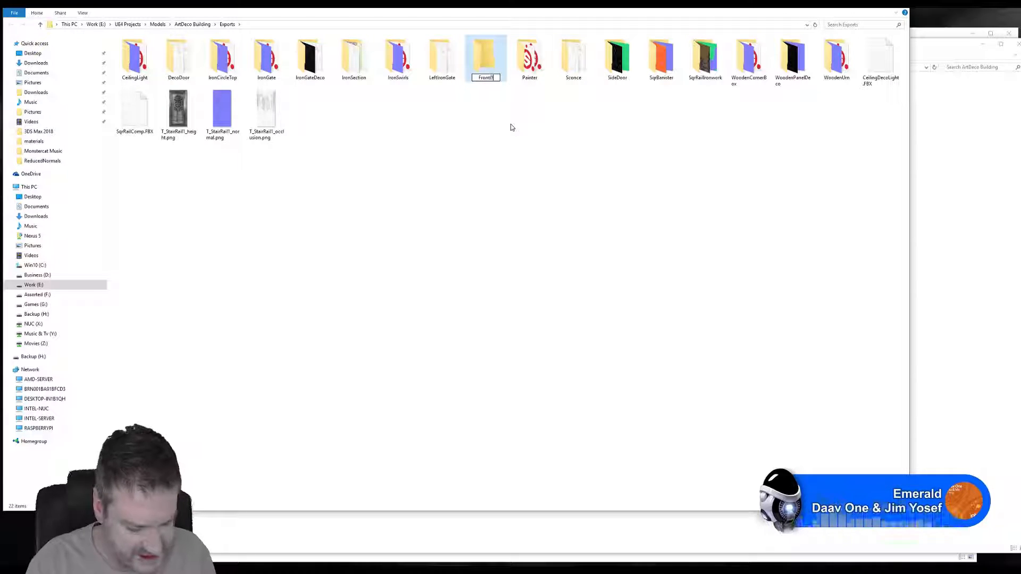
text(oor)
key(Return)
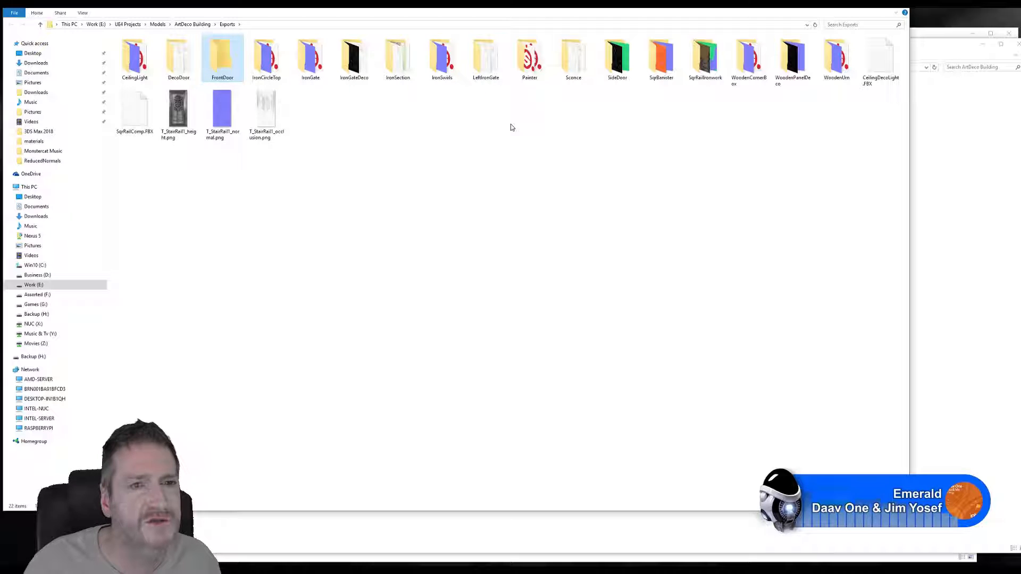
Paste the copied LeadLightDoor_Corrected.jpg texture into the SideDoor export folder and close all the folder windows.
double_click(625, 63)
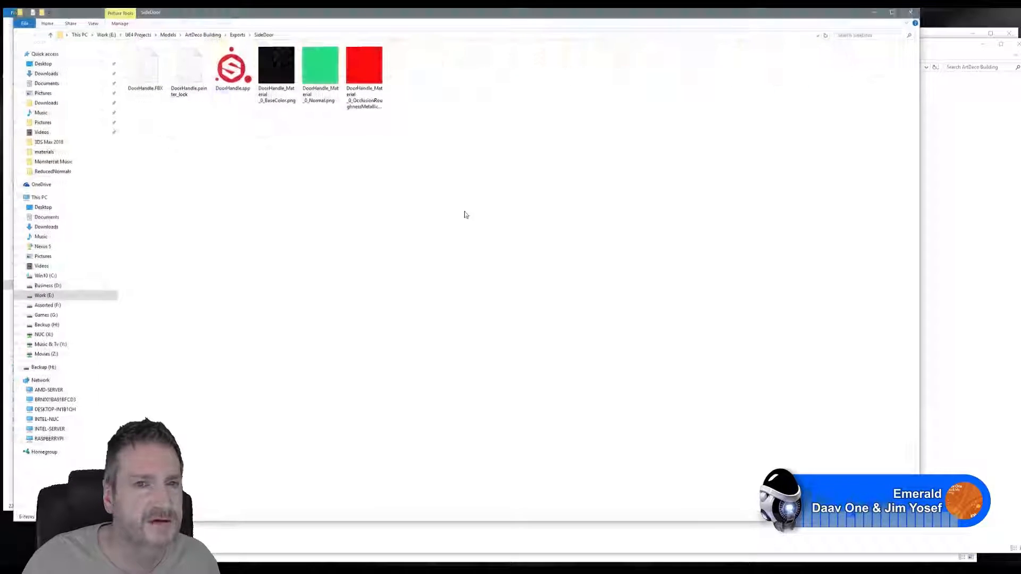
right_click(462, 312)
click(415, 365)
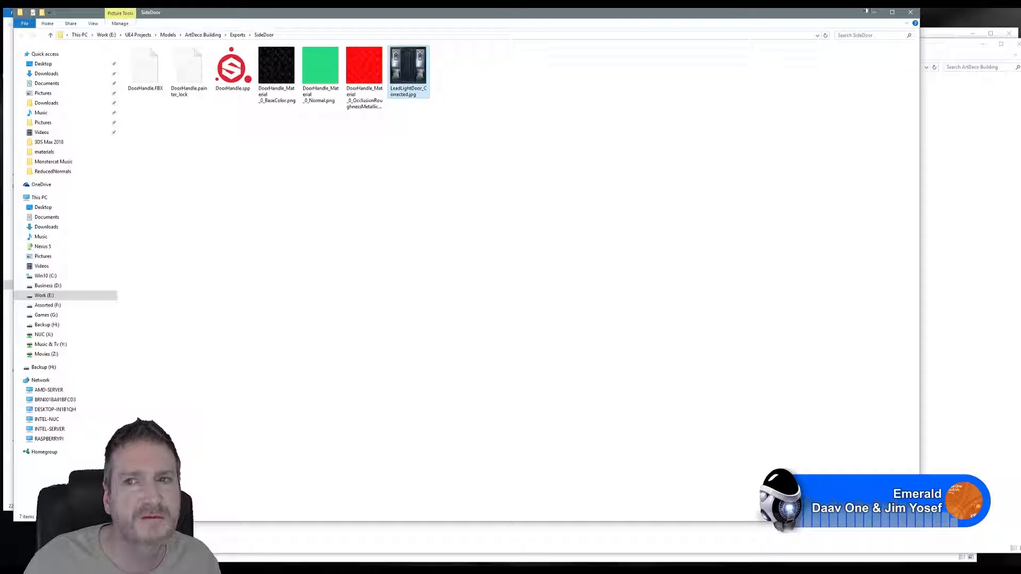
click(910, 11)
click(1007, 33)
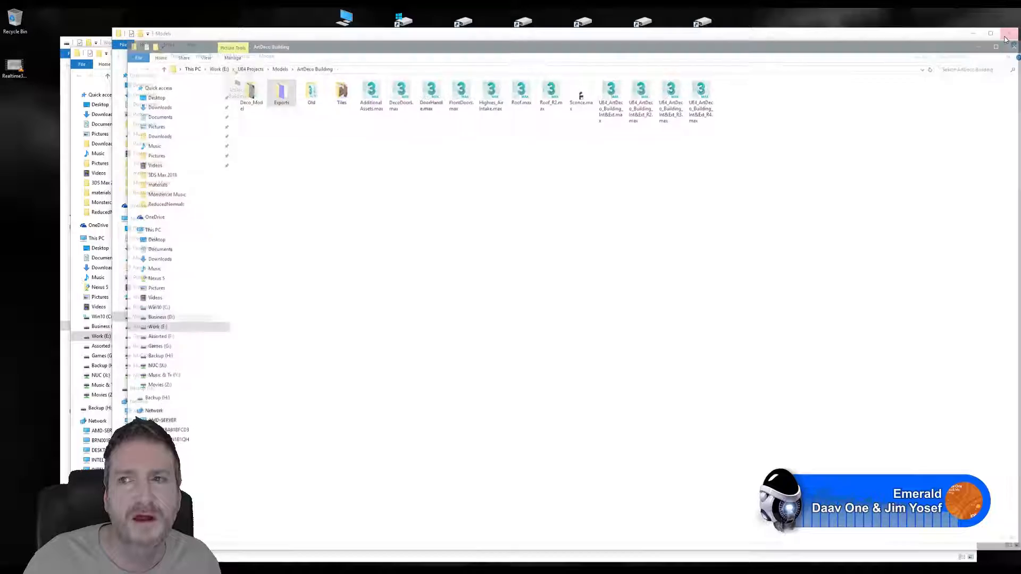
click(1013, 46)
click(956, 43)
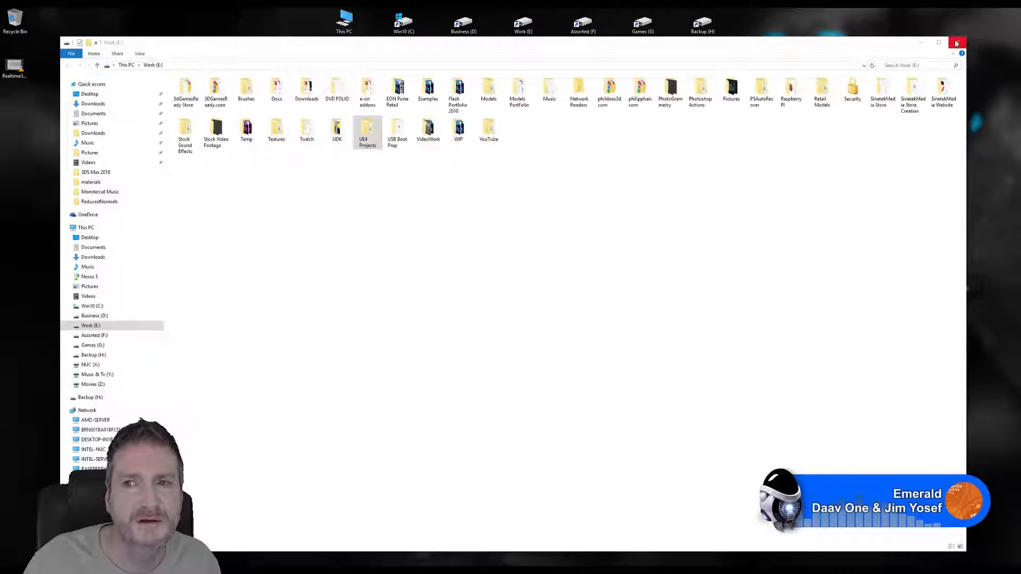
click(957, 43)
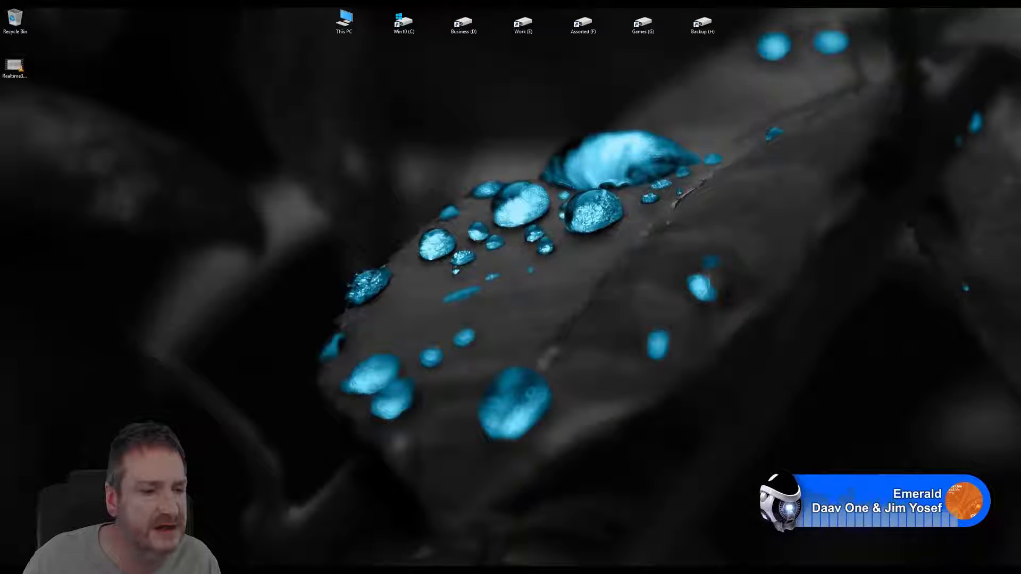
Launch Knald and load LeadLightDoor_Corrected.jpg from the Exports SideDoor folder as the color map.
key(super)
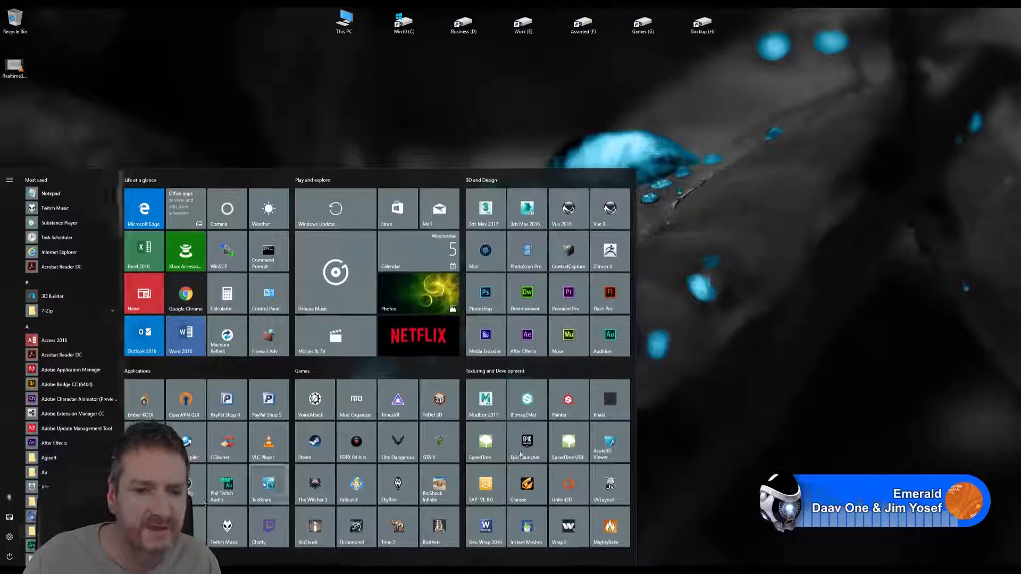
click(611, 400)
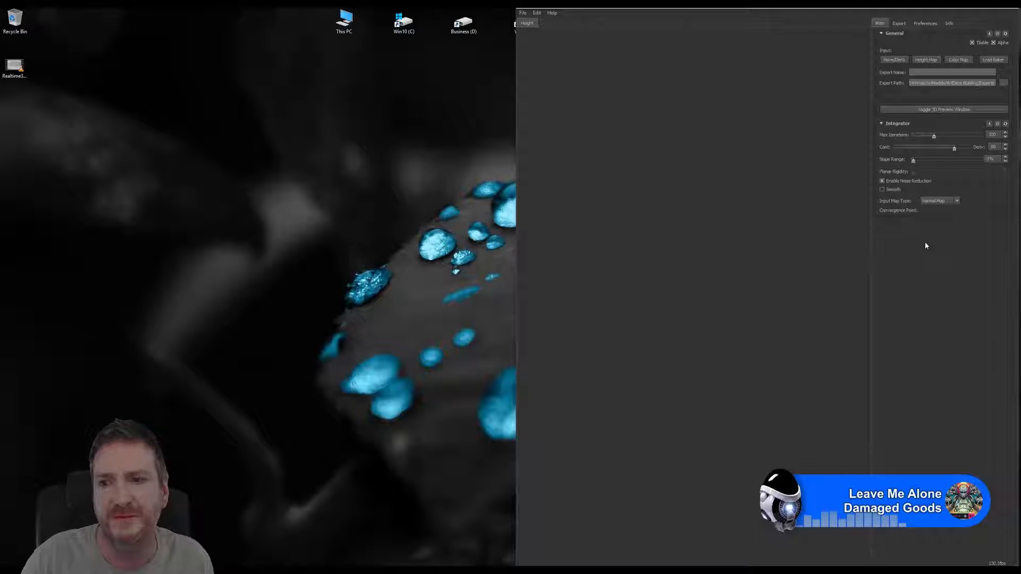
click(964, 60)
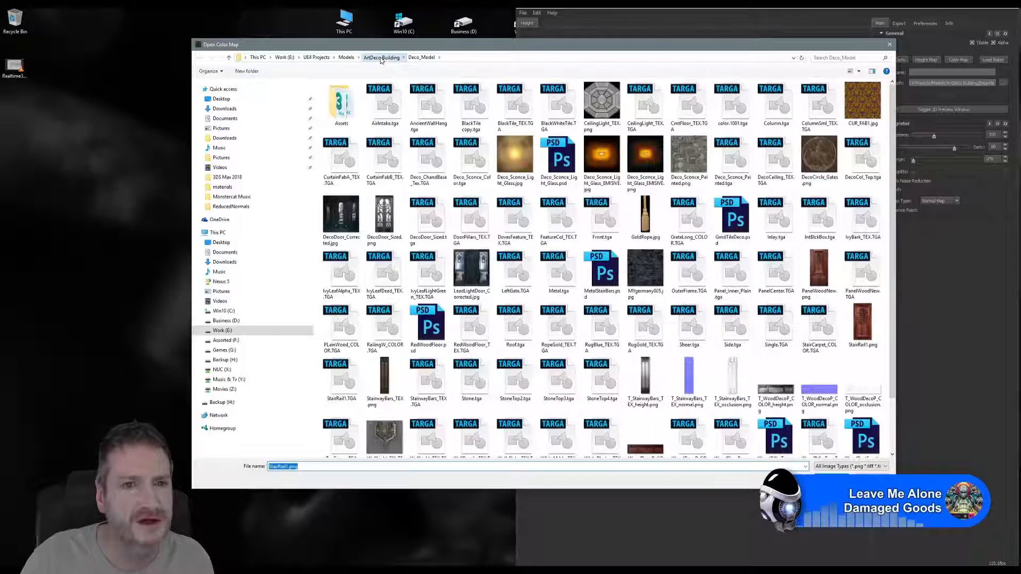
click(381, 57)
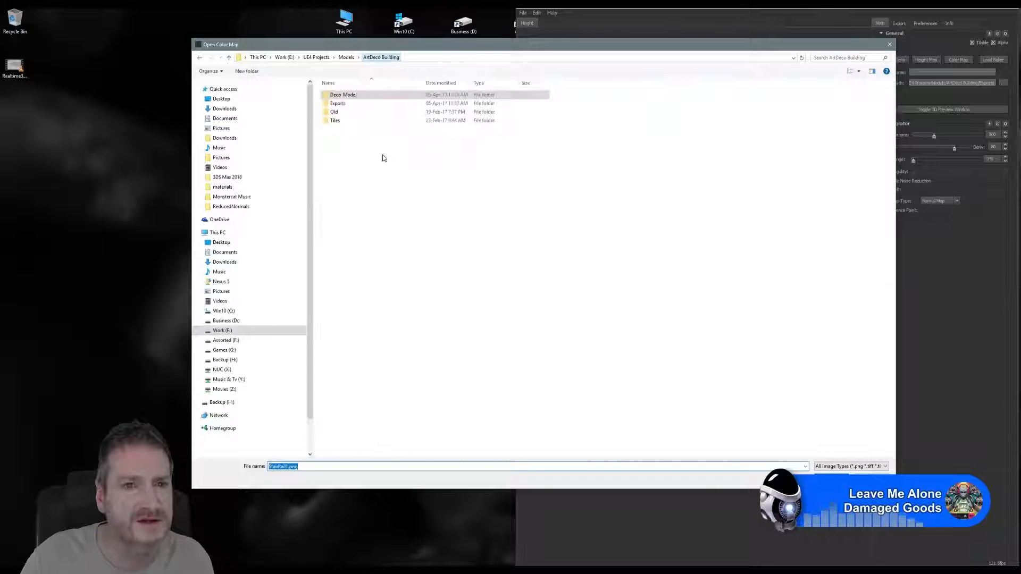
double_click(345, 105)
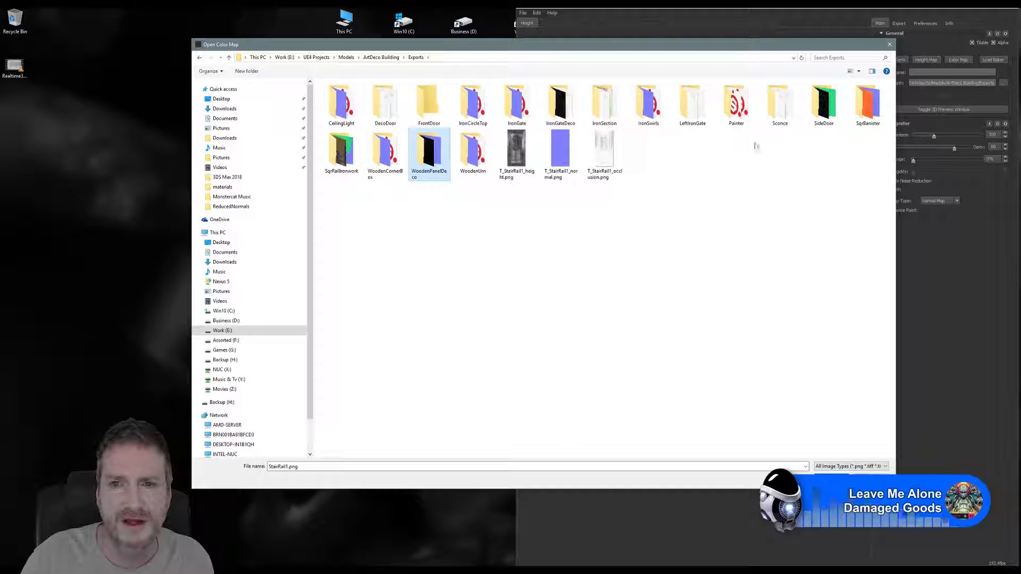
double_click(826, 109)
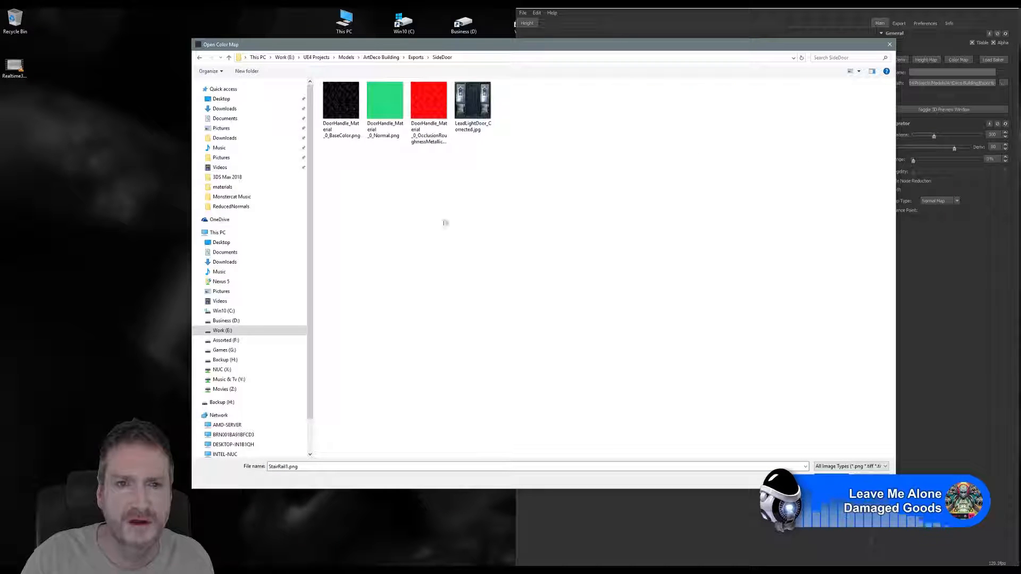
double_click(474, 108)
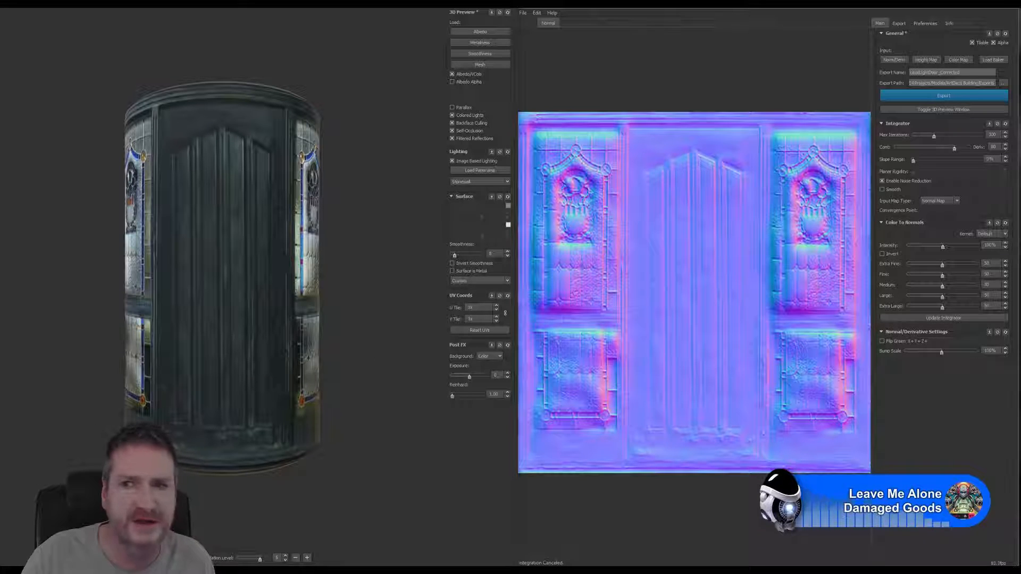
Switch to 3ds Max and export the side door frame to the SideDoor folder as the FBX file SideDoorFrame, using the Painter - UE4 preset.
click(974, 6)
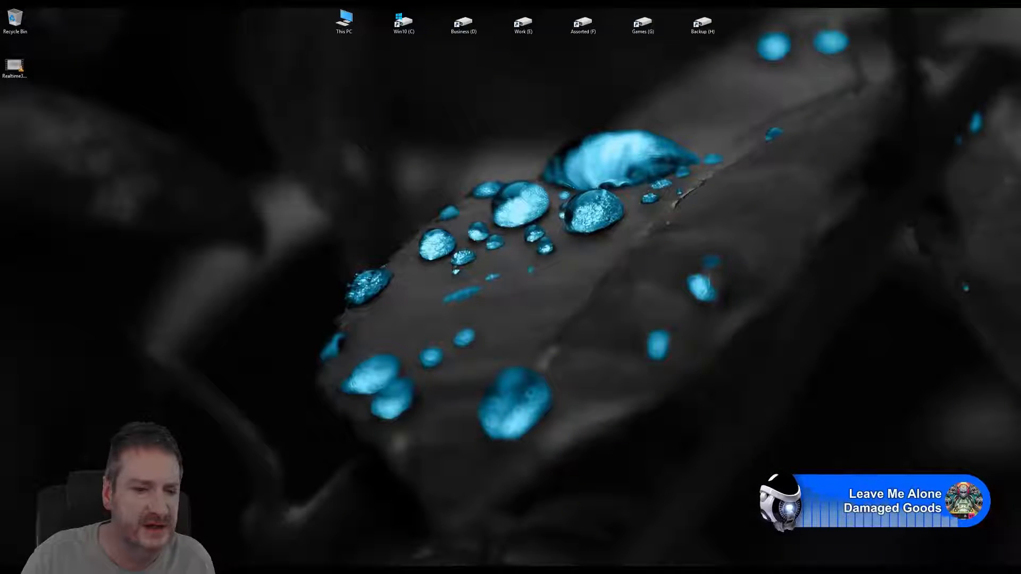
key(alt+Tab)
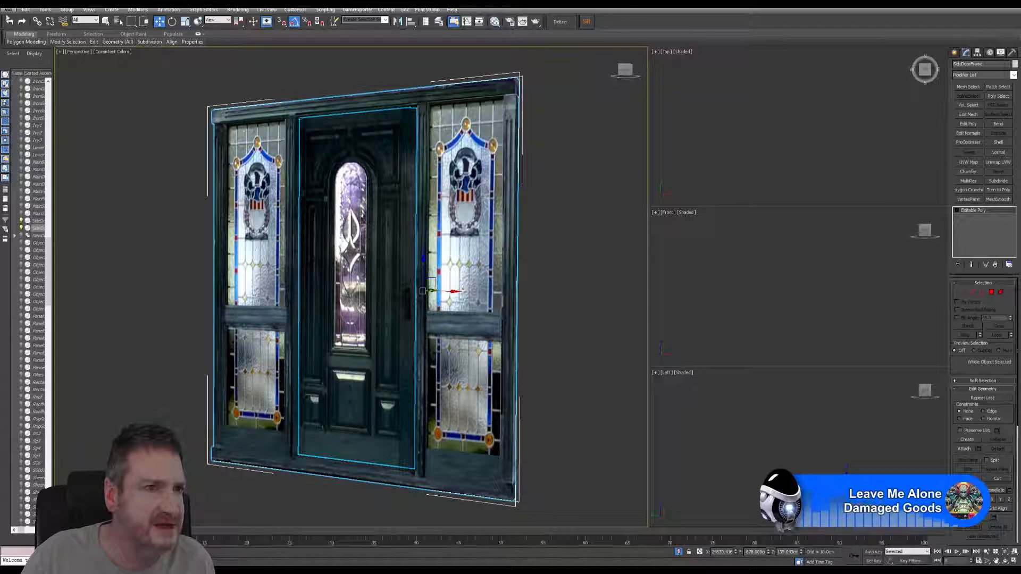
click(10, 9)
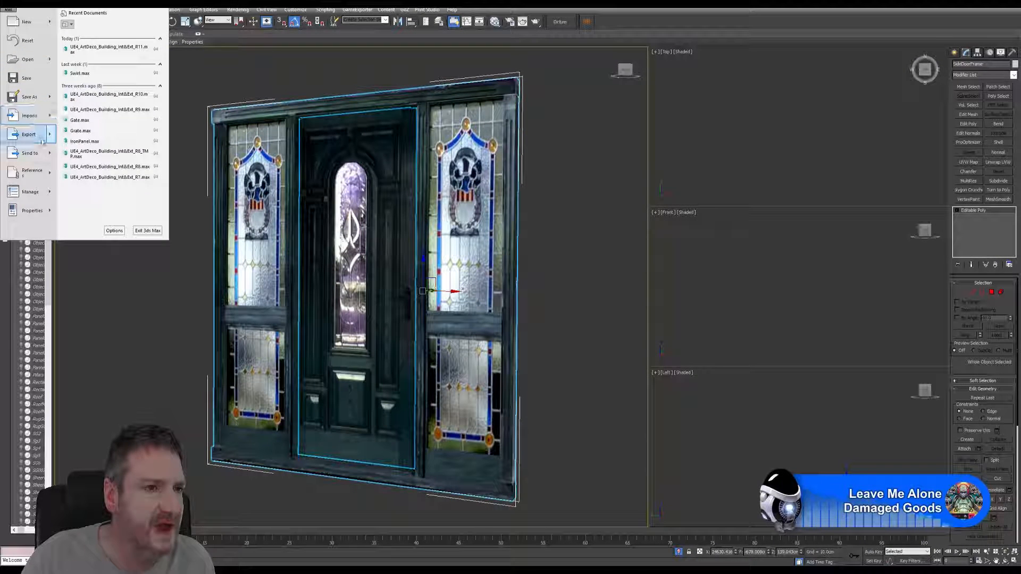
mouse_move(42, 142)
click(92, 77)
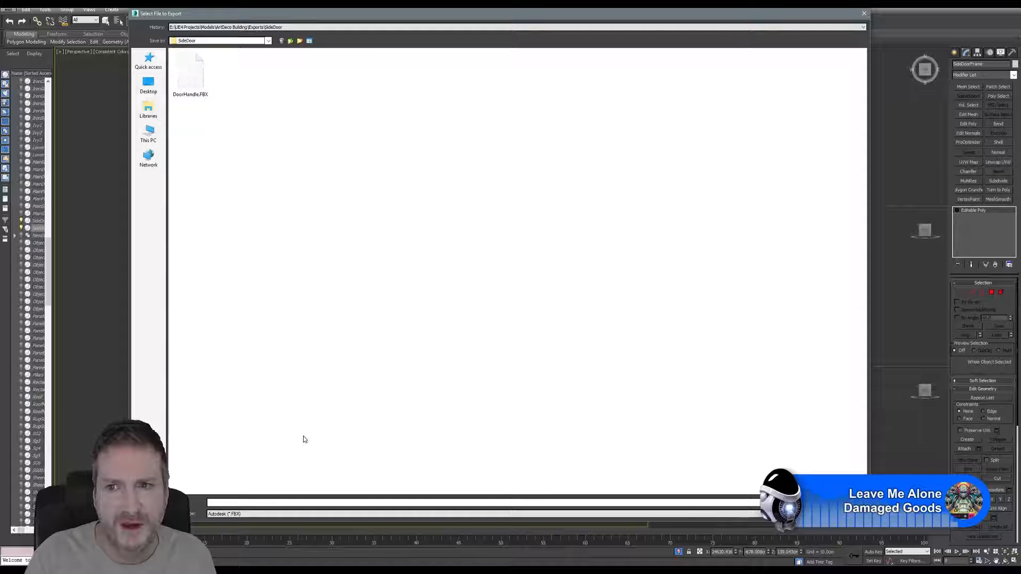
text(ideDoorF)
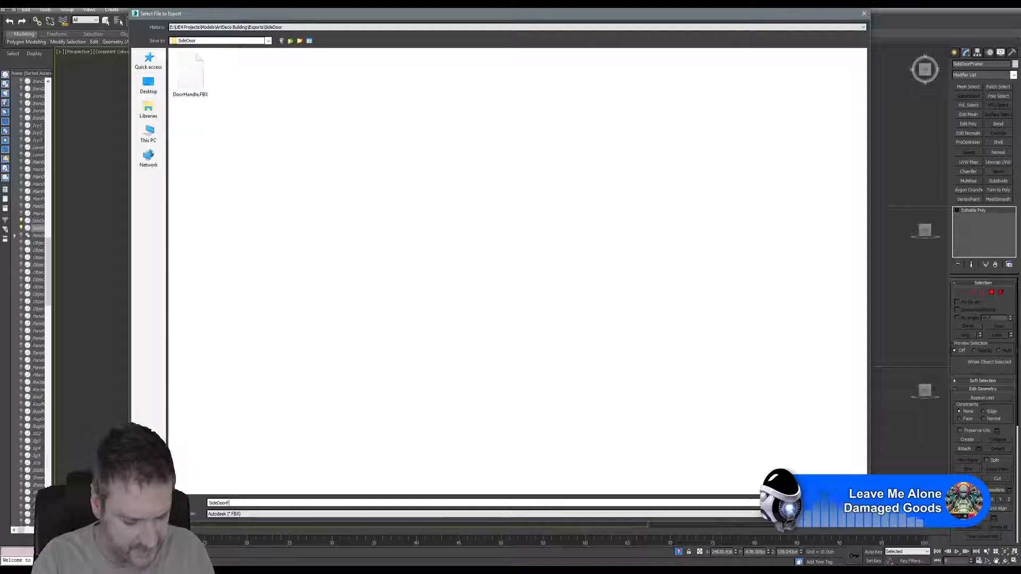
text(rame)
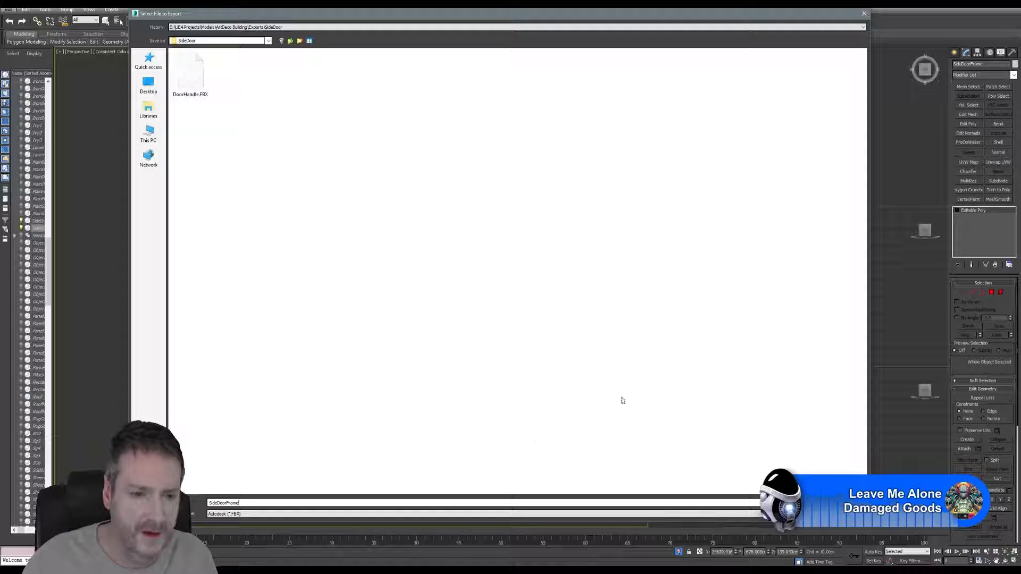
key(Return)
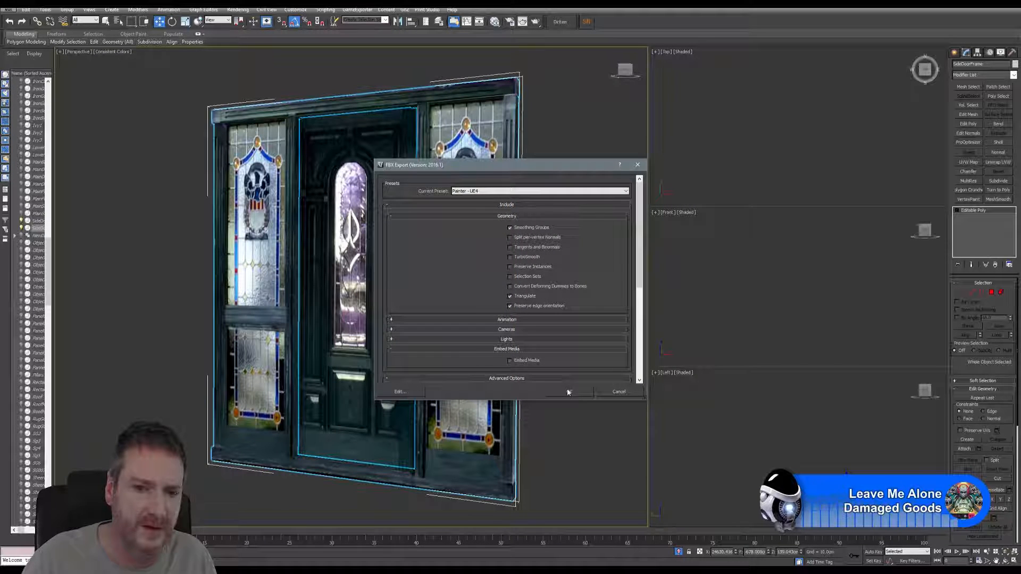
click(569, 392)
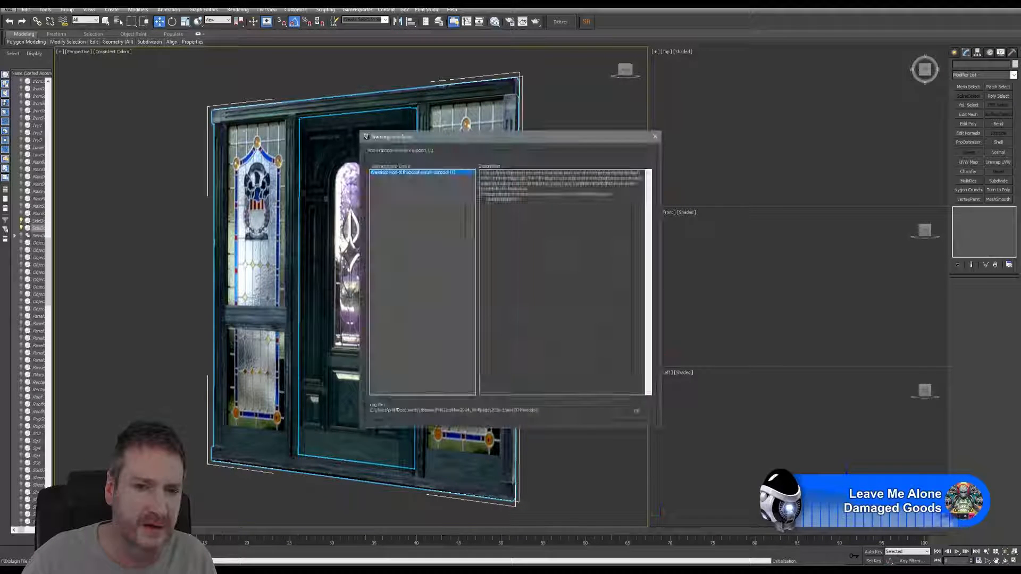
click(648, 412)
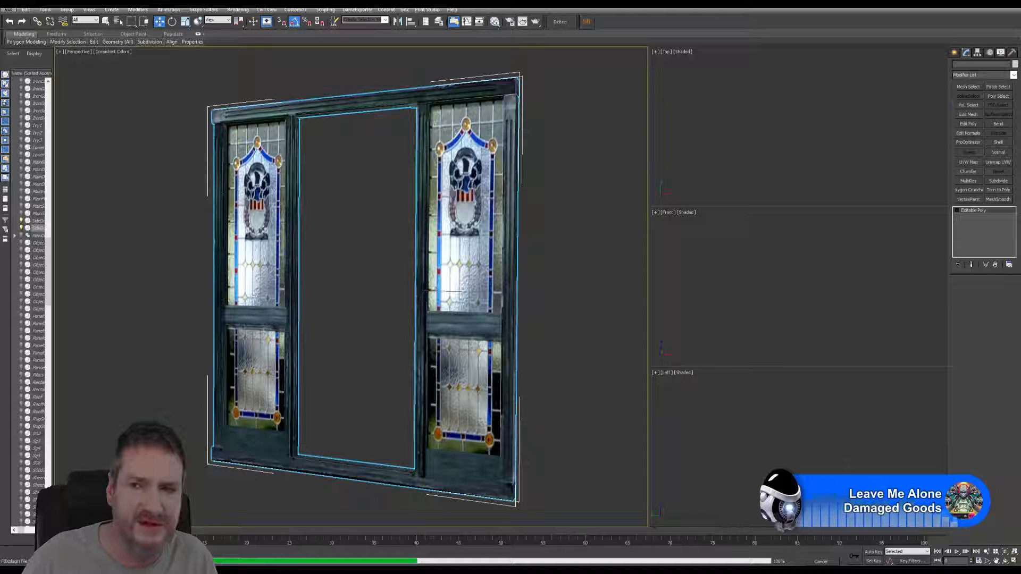
Reset the side door frame's XForm and collapse its whole modifier stack.
click(1011, 52)
click(983, 153)
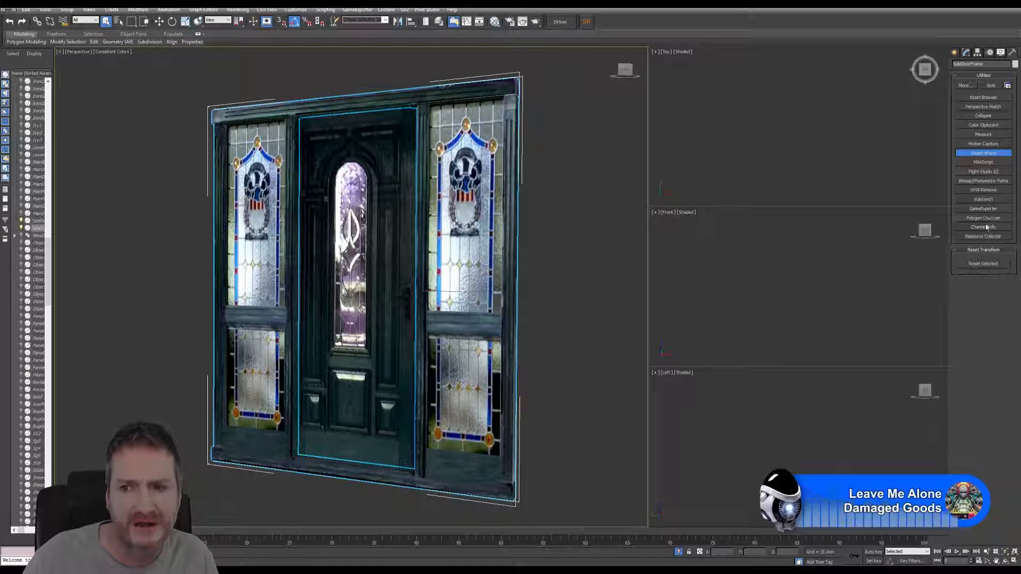
click(983, 263)
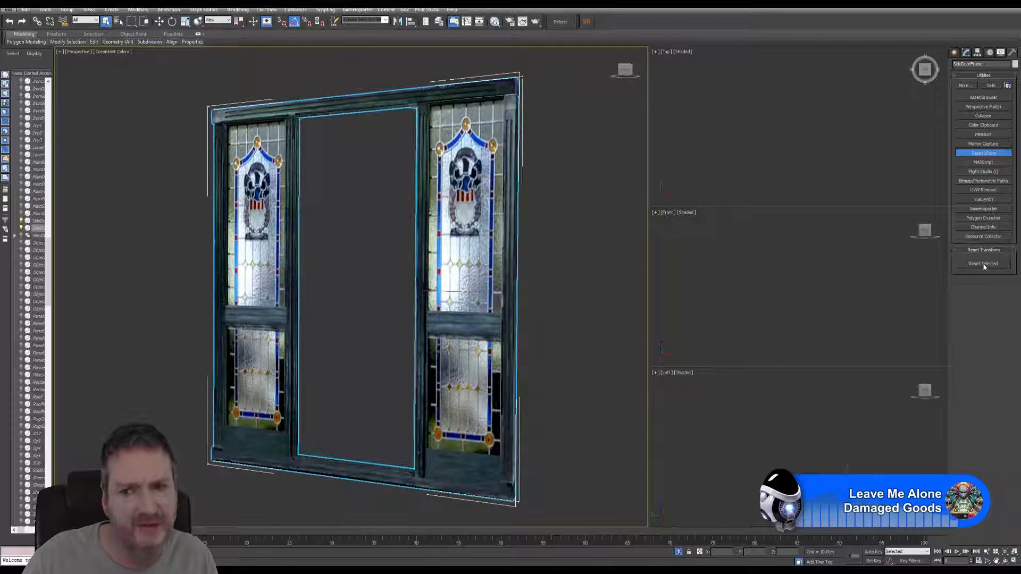
click(966, 53)
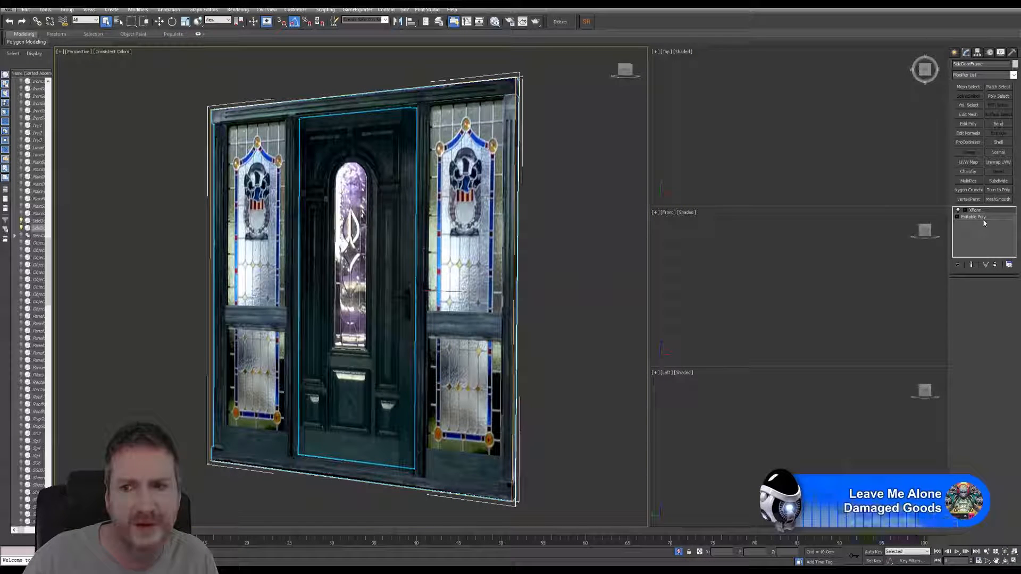
right_click(973, 211)
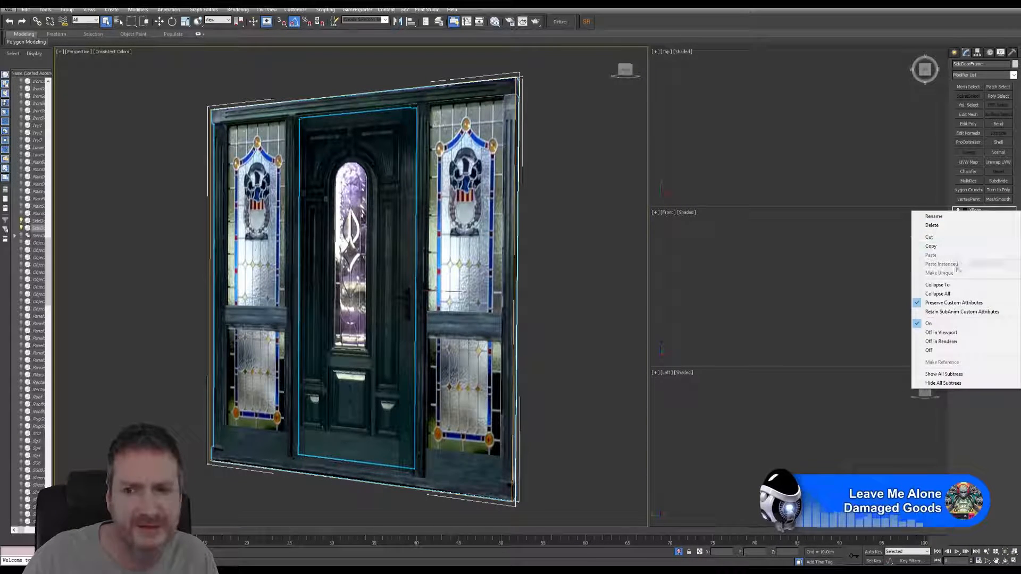
click(937, 294)
click(548, 308)
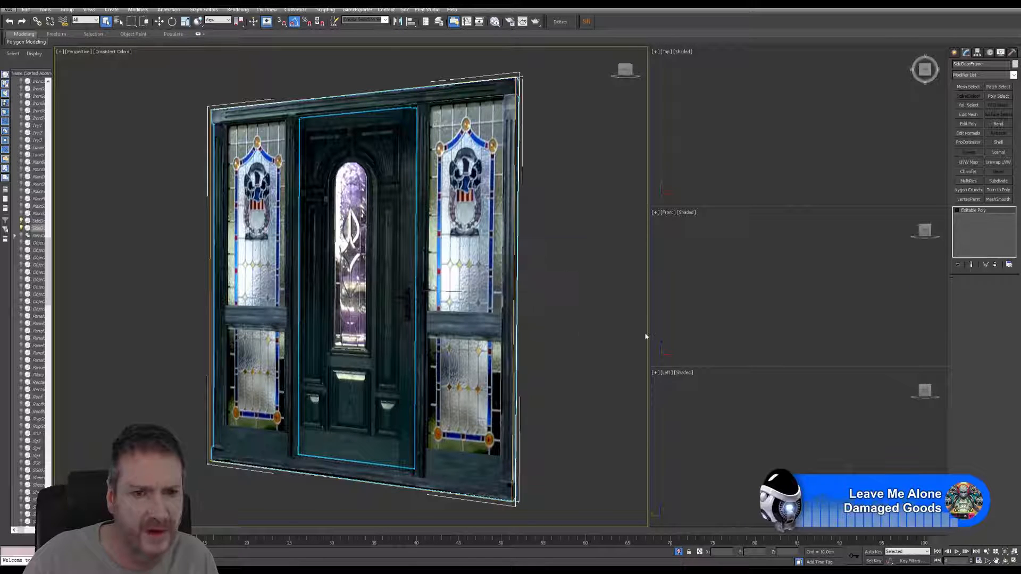
Center the side door frame's pivot on the object and lower it vertically to the base of the frame.
click(159, 22)
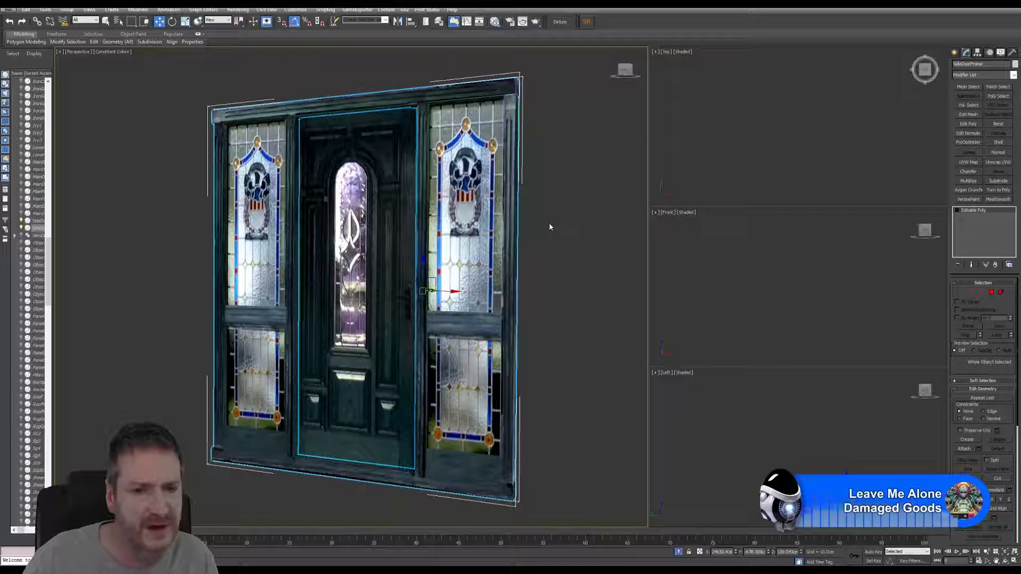
click(977, 54)
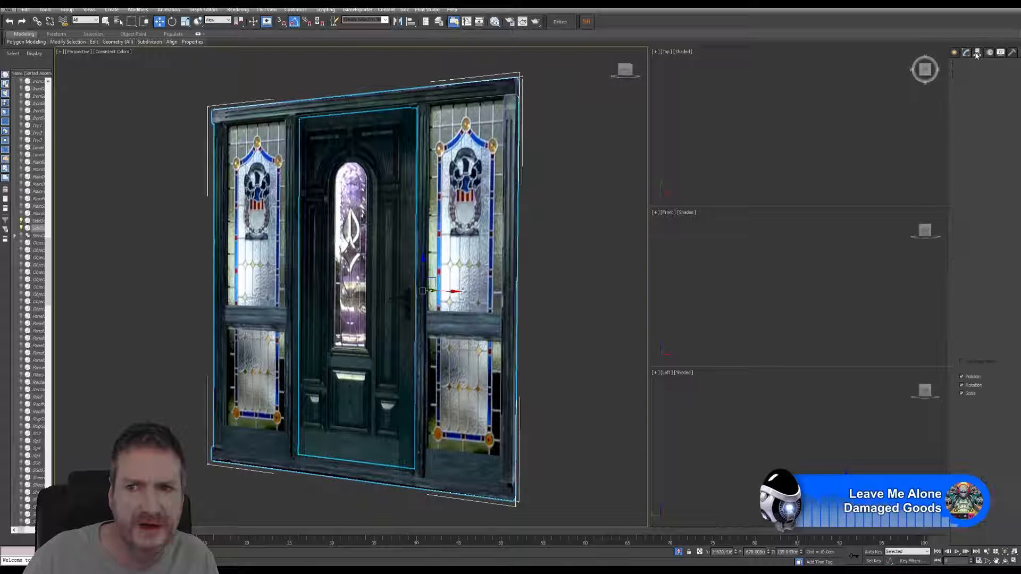
click(983, 104)
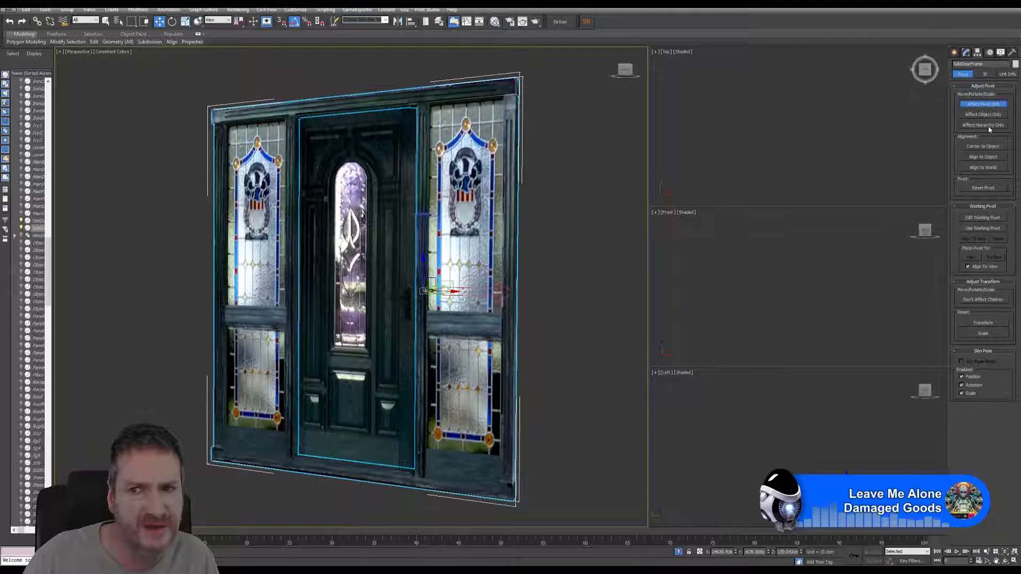
click(984, 148)
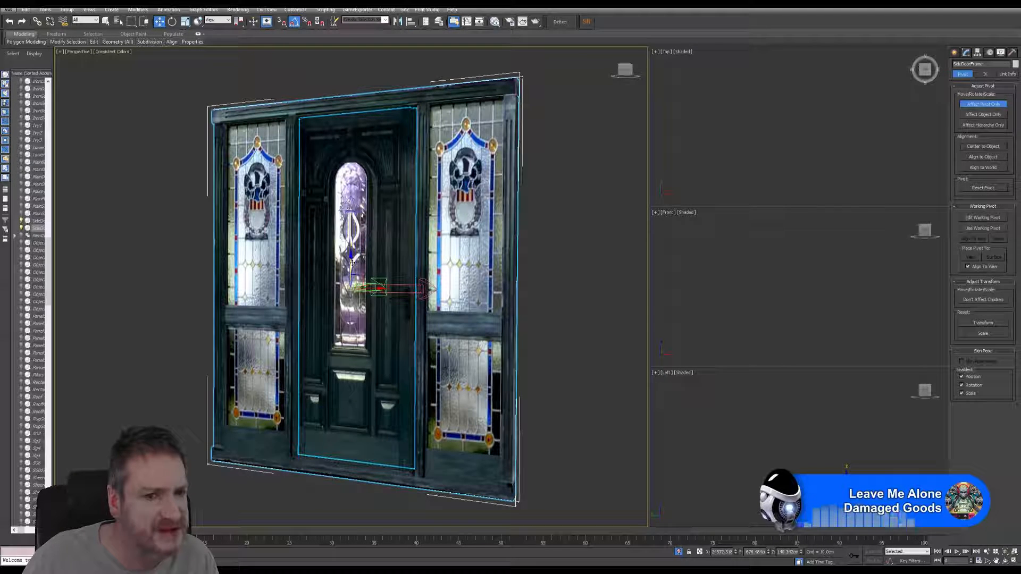
drag(349, 268, 347, 456)
Fine-tune the pivot's height onto the frame's bottom edge in the Front view and leave pivot editing.
click(813, 155)
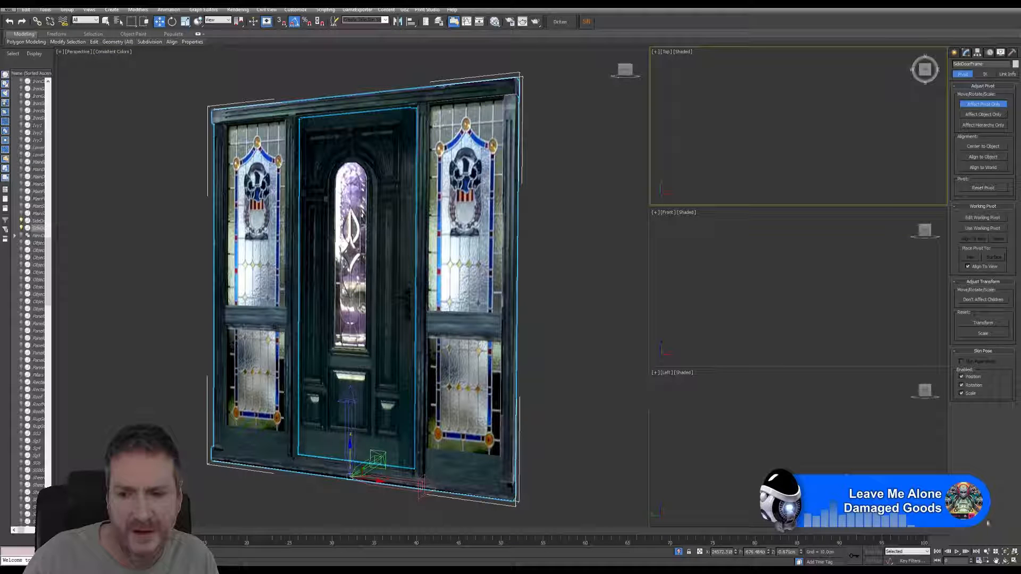
click(1004, 552)
click(861, 335)
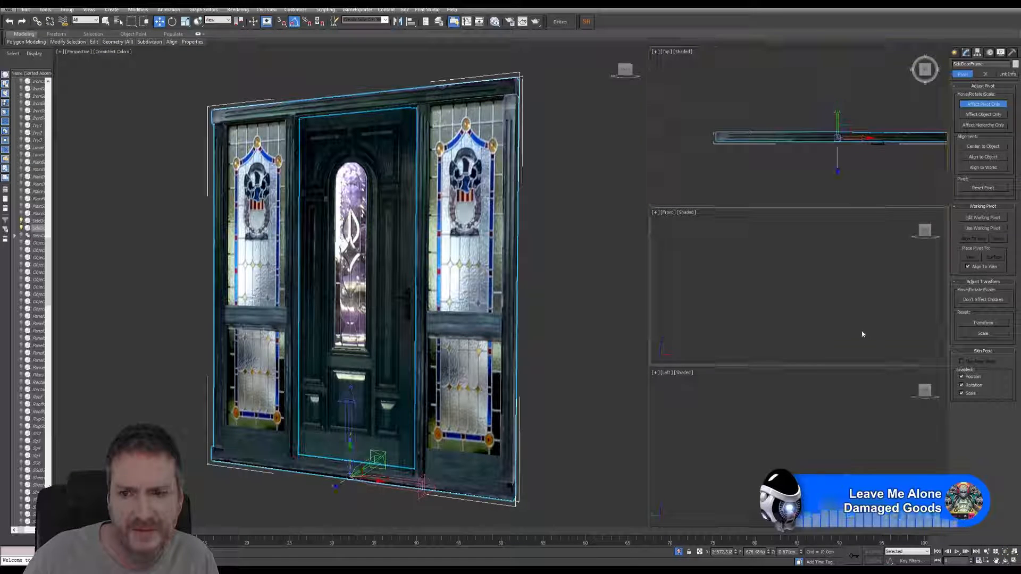
click(1005, 553)
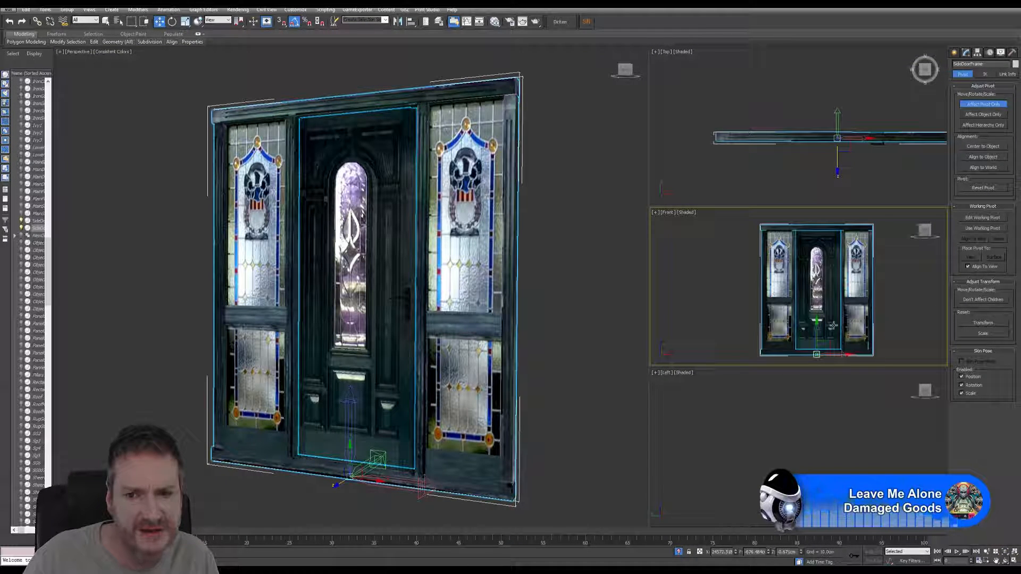
scroll(833, 325, up, 8)
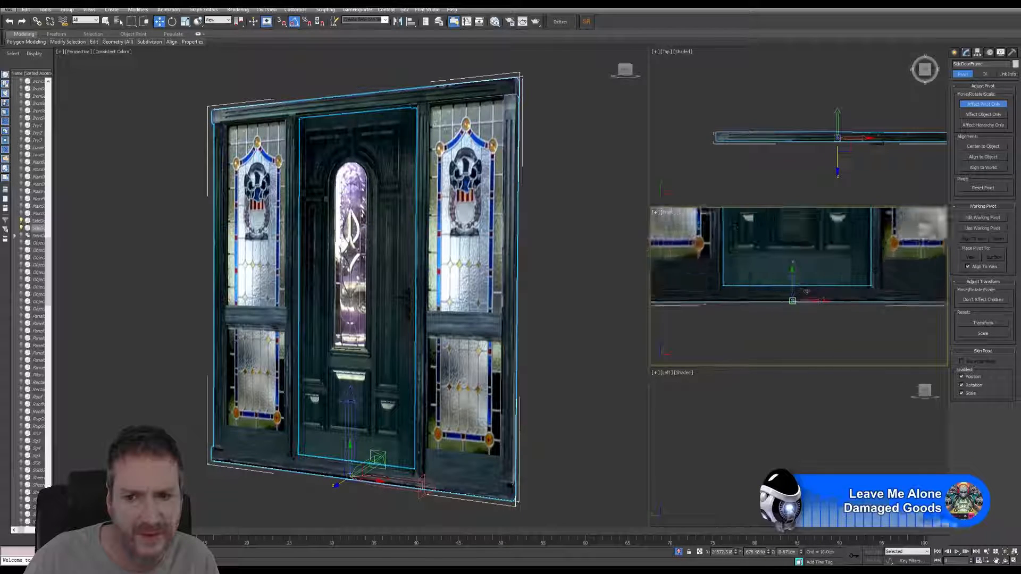
scroll(797, 295, up, 9)
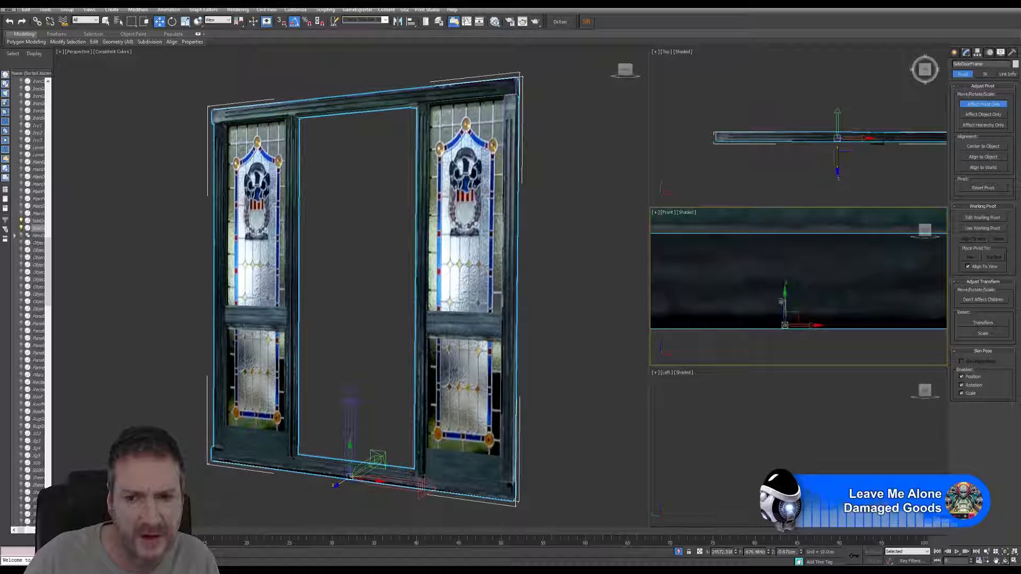
drag(784, 302, 784, 304)
scroll(794, 299, down, 2)
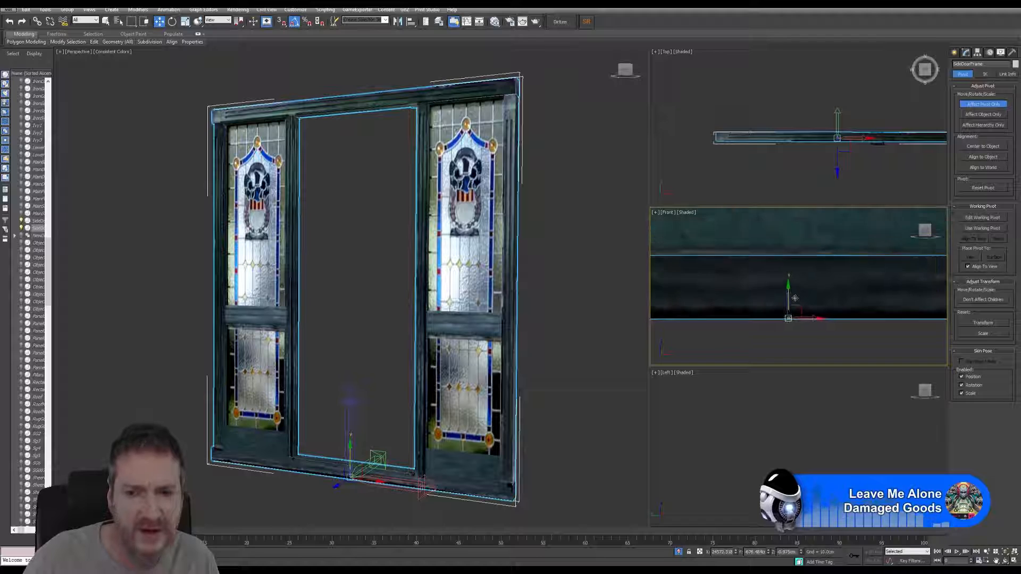
scroll(794, 298, down, 8)
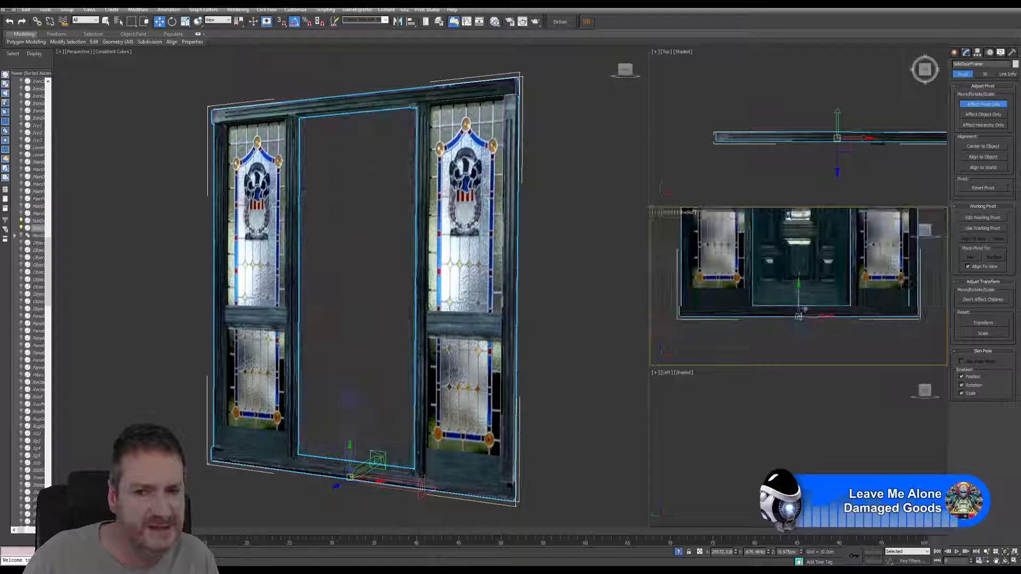
scroll(805, 309, down, 8)
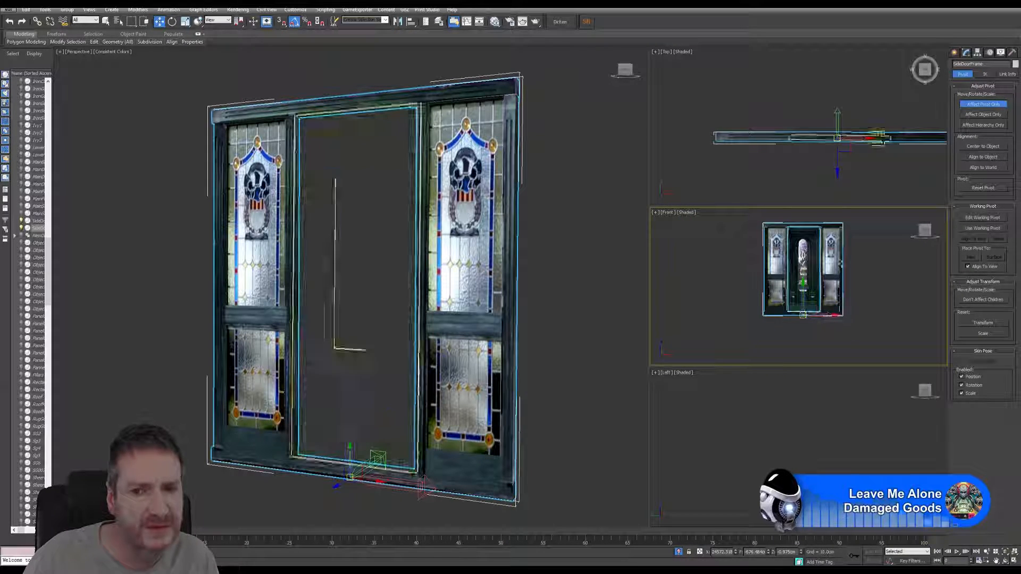
middle_drag(802, 298, 791, 318)
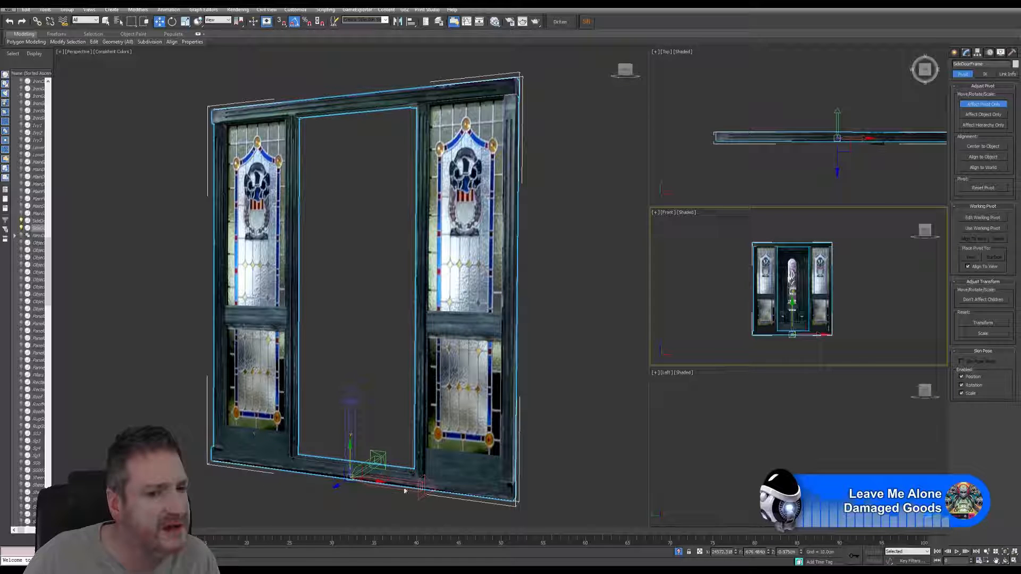
click(962, 74)
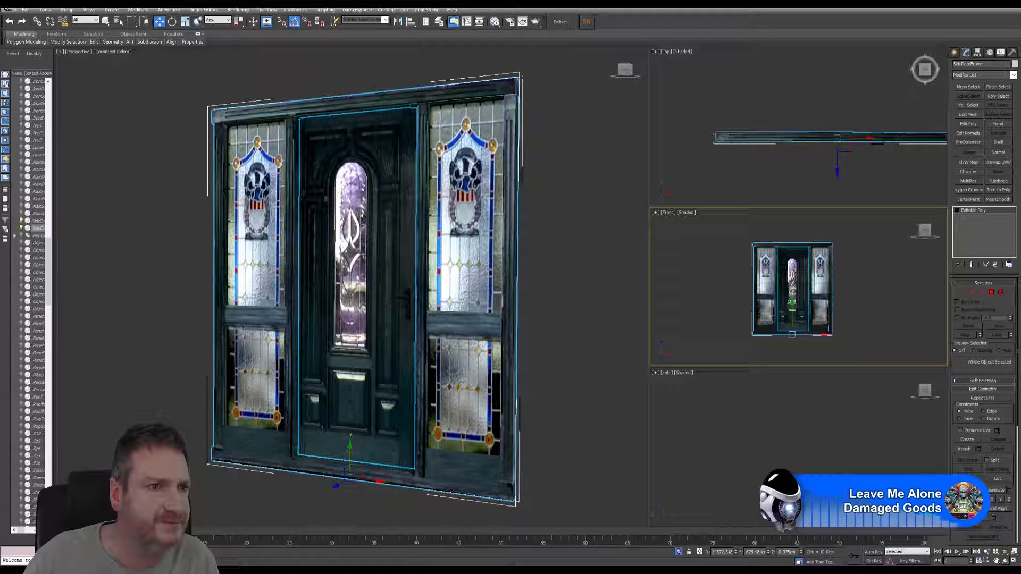
Export the side door frame as FBX to the SideDoor folder, replacing the existing SideDoorFrame.FBX.
click(8, 9)
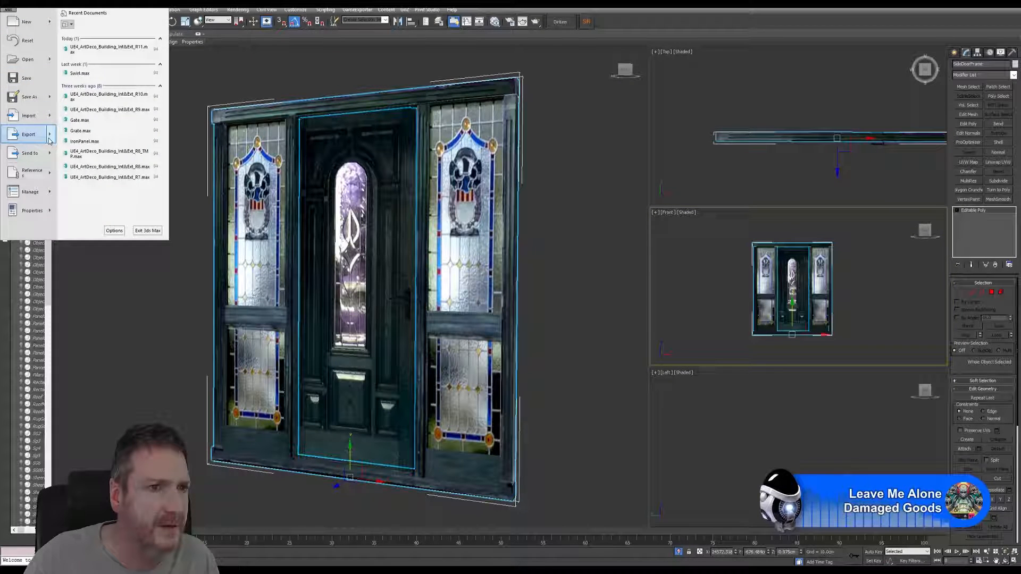
mouse_move(49, 140)
click(101, 71)
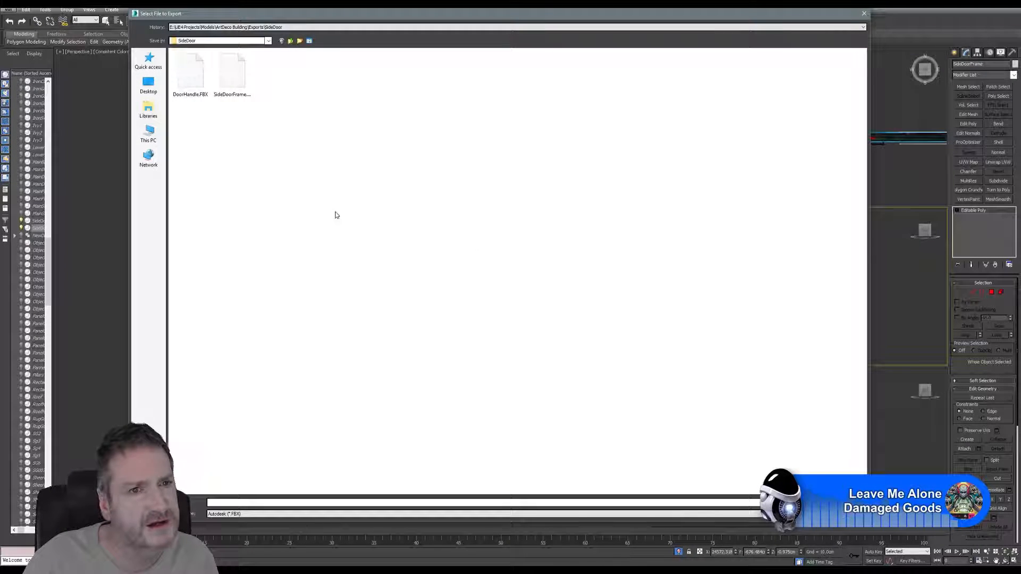
click(233, 74)
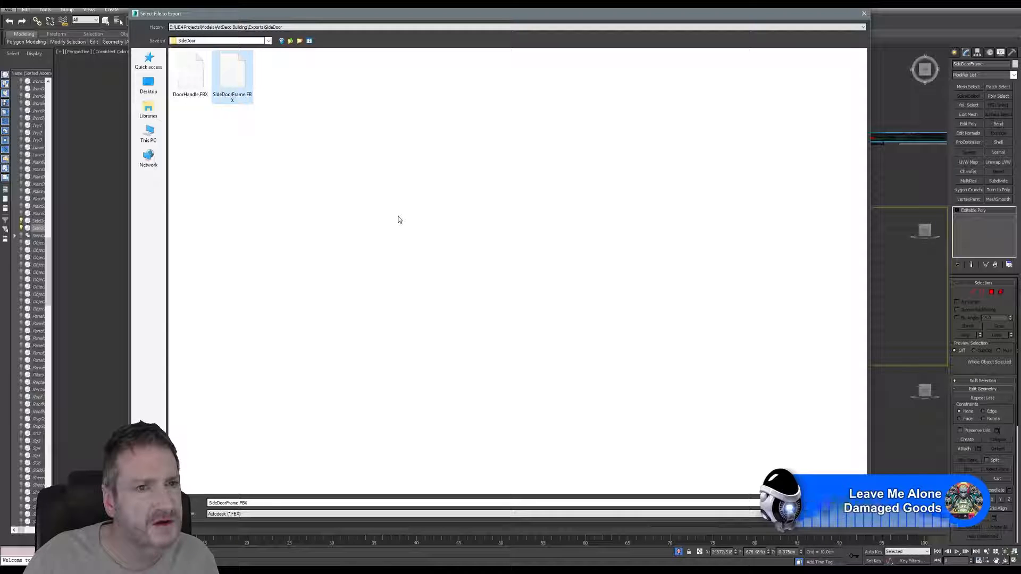
key(Return)
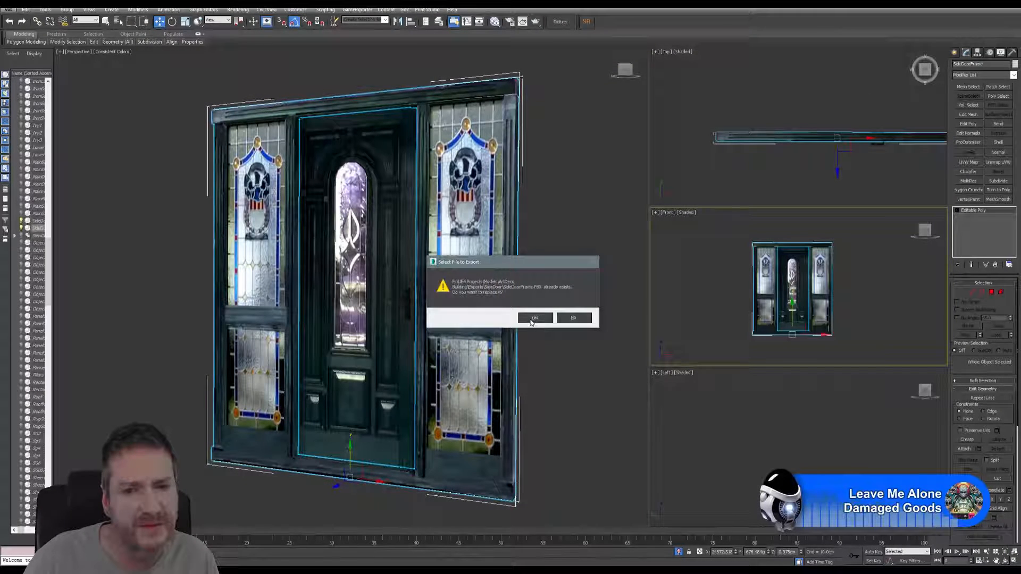
click(534, 318)
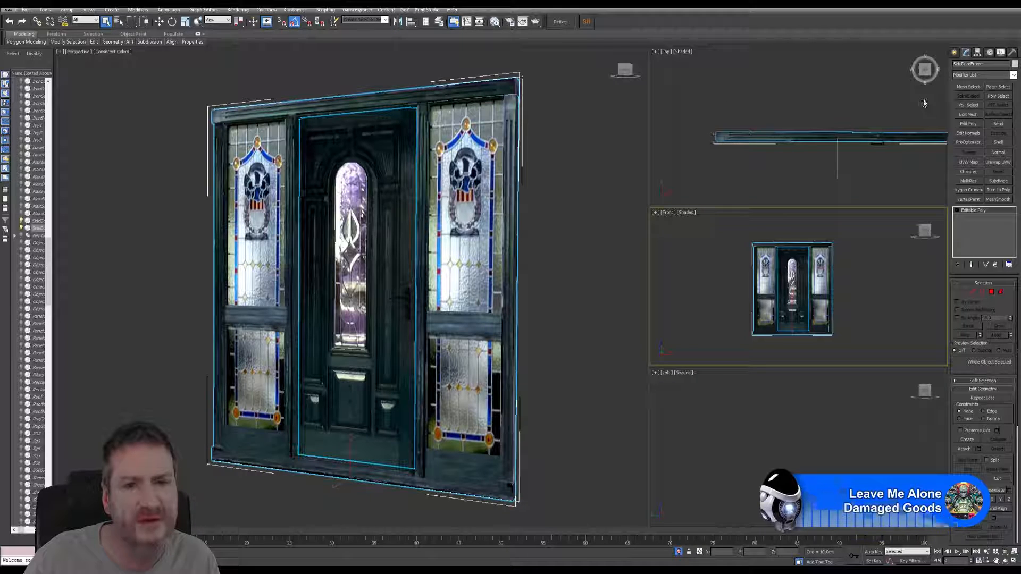
Switch to Knald and change the mesh up-axis setting of the 3D preview in the preferences.
click(974, 3)
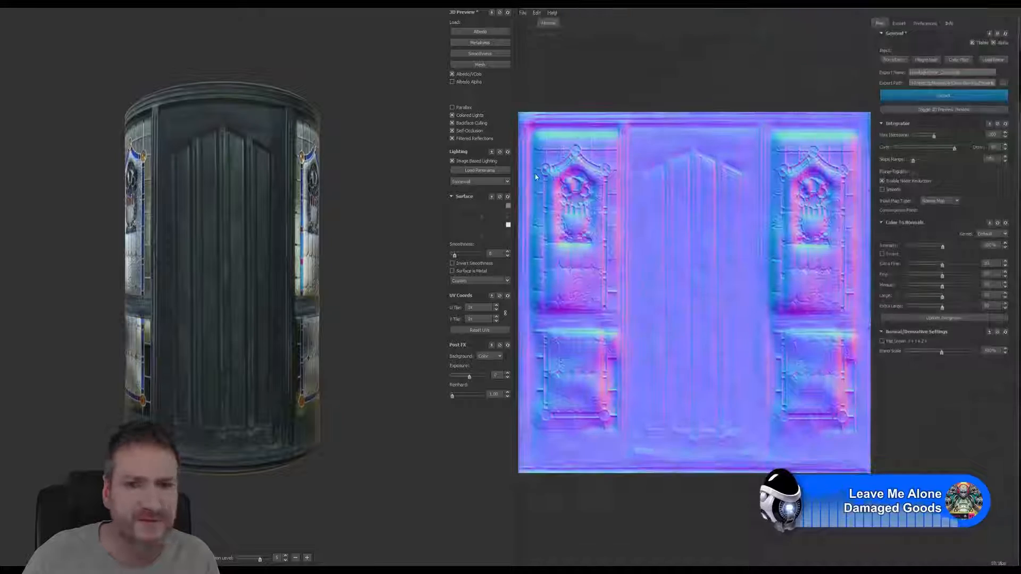
click(489, 66)
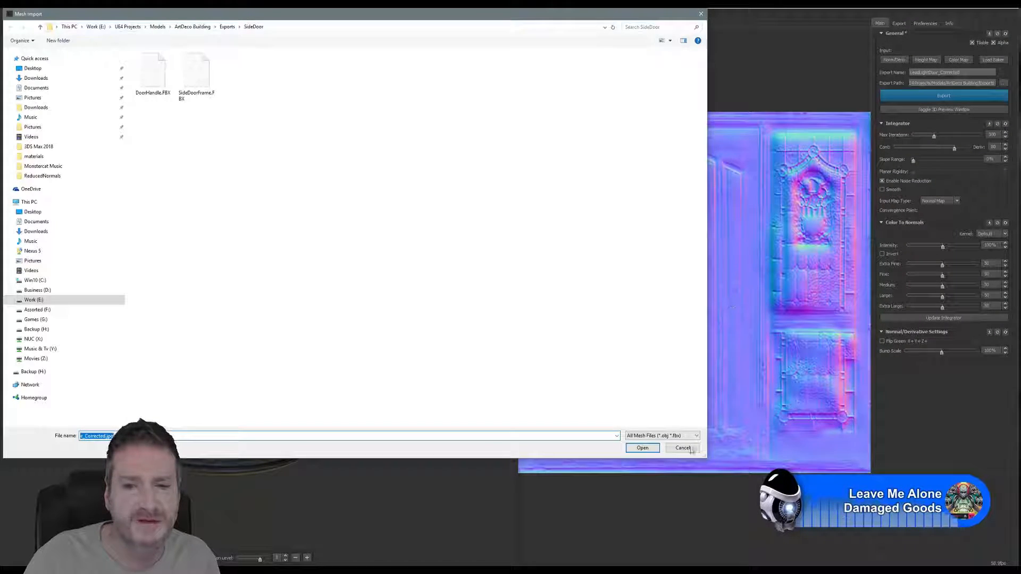
click(680, 448)
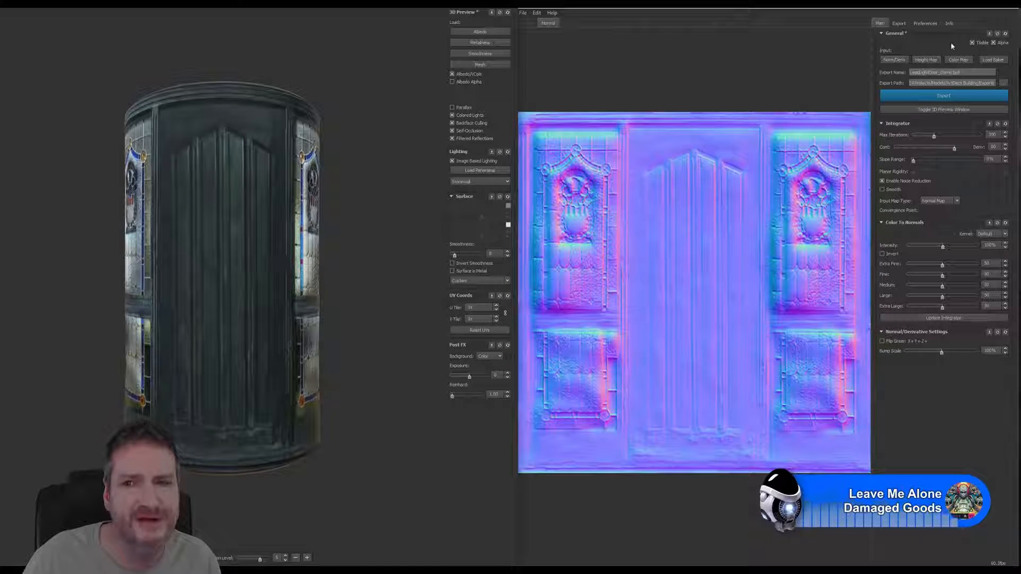
click(925, 23)
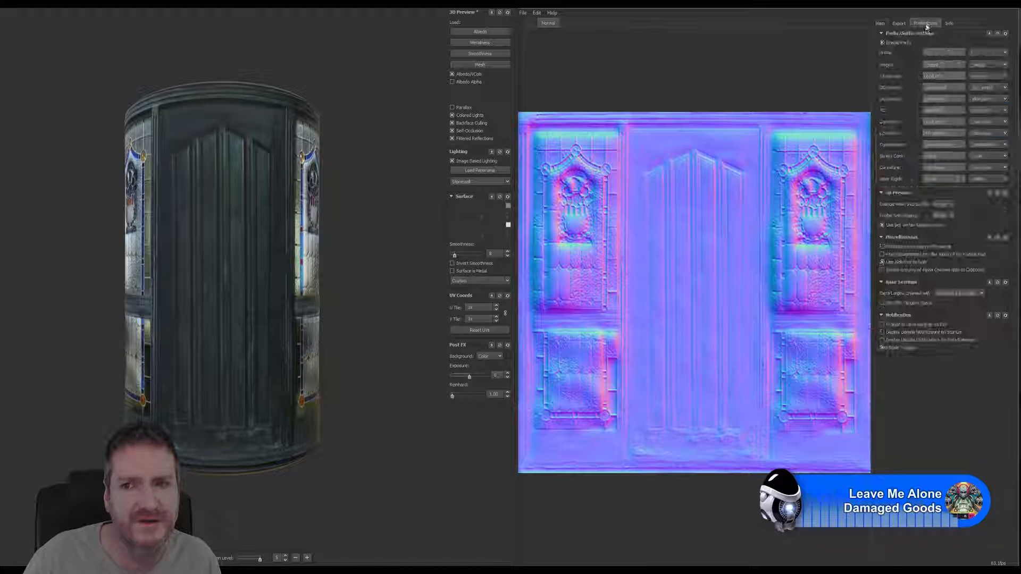
click(951, 205)
click(942, 218)
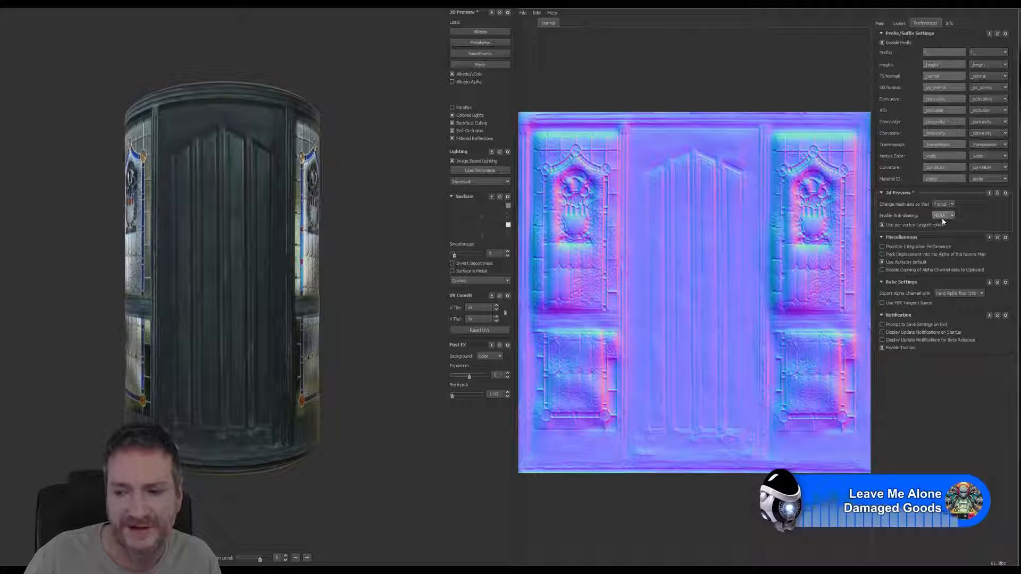
click(880, 23)
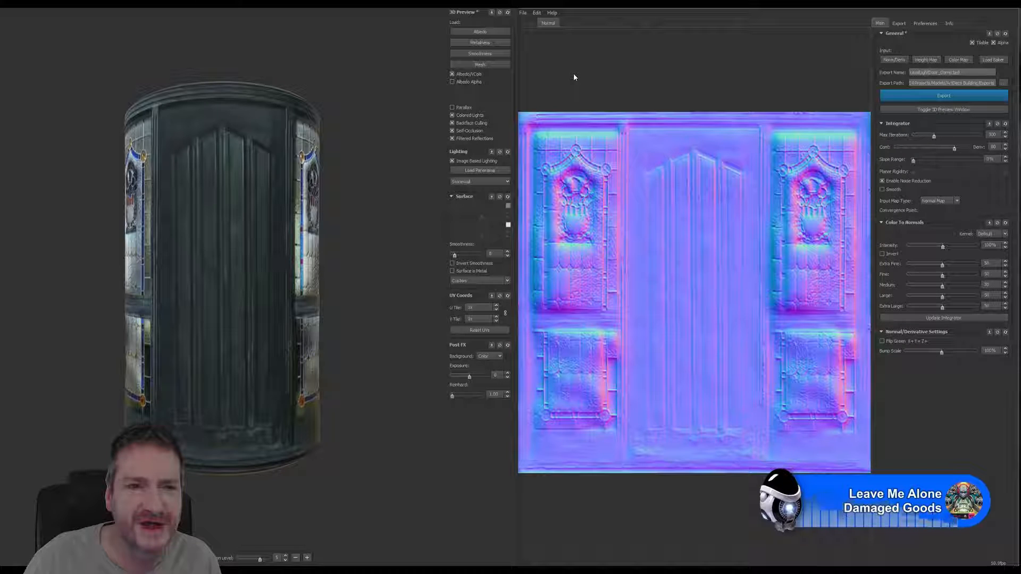
Load SideDoorFrame.FBX as the 3D preview mesh and check the textured frame from a slight angle.
click(485, 67)
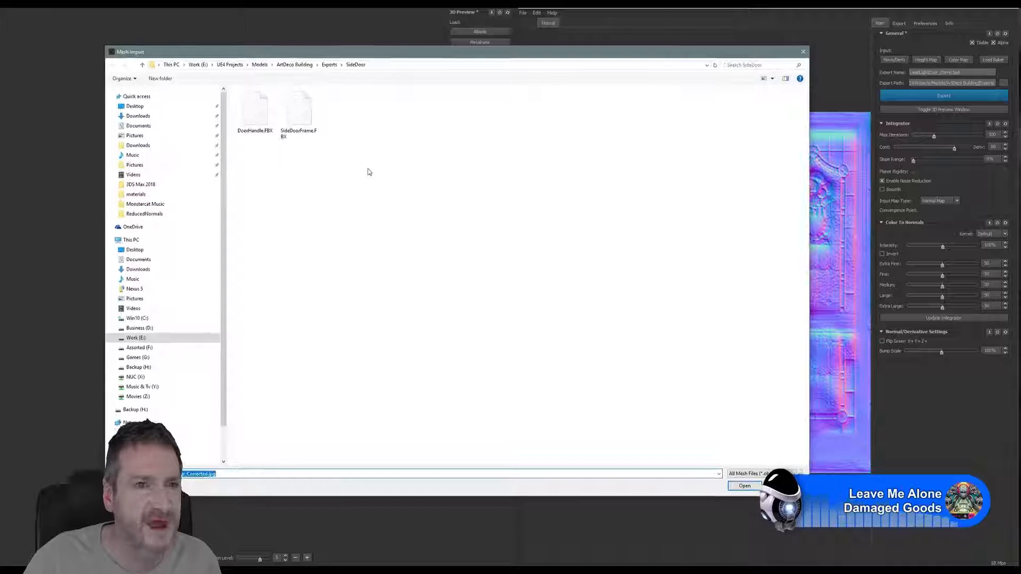
double_click(293, 112)
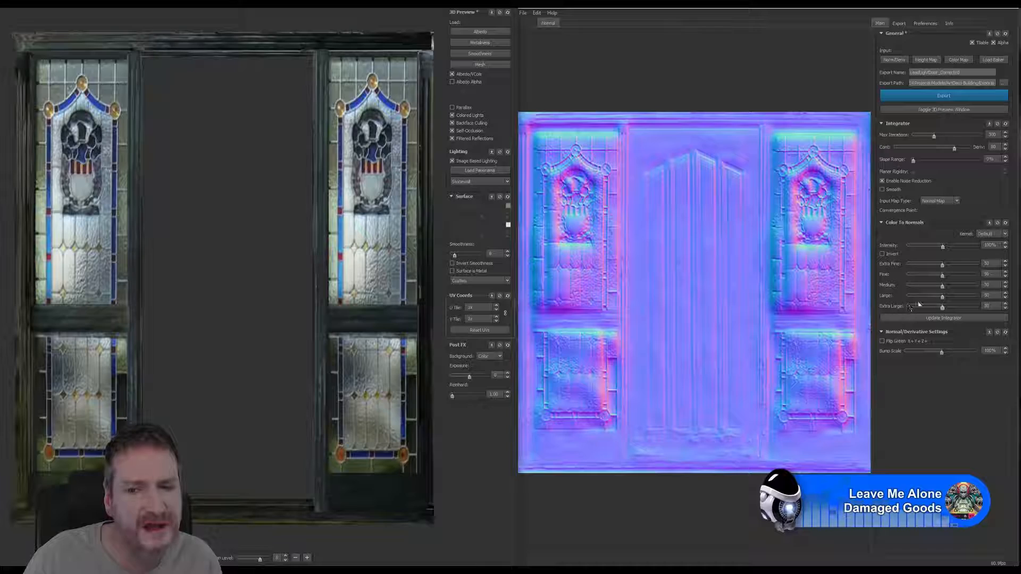
key(super)
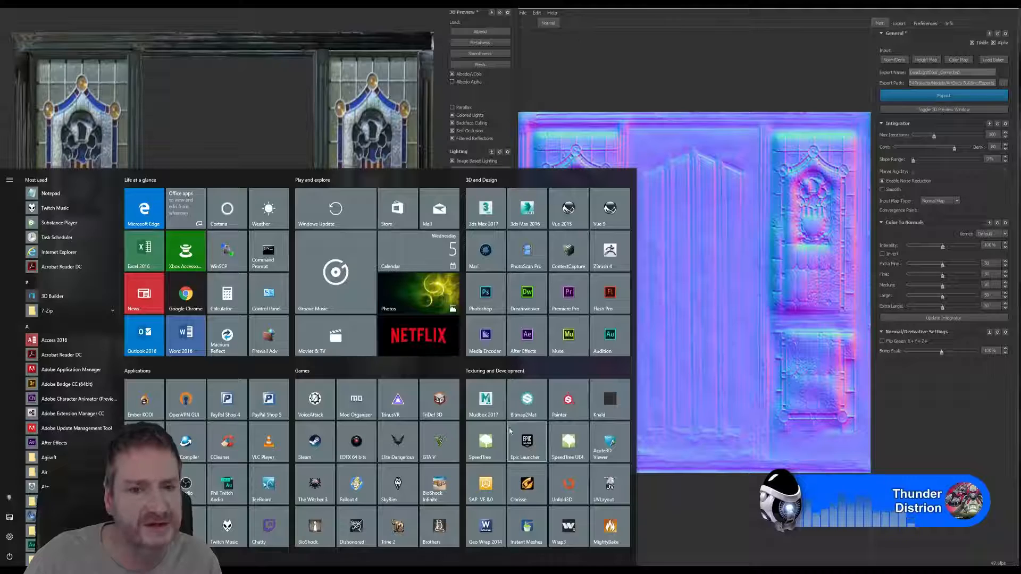
key(super)
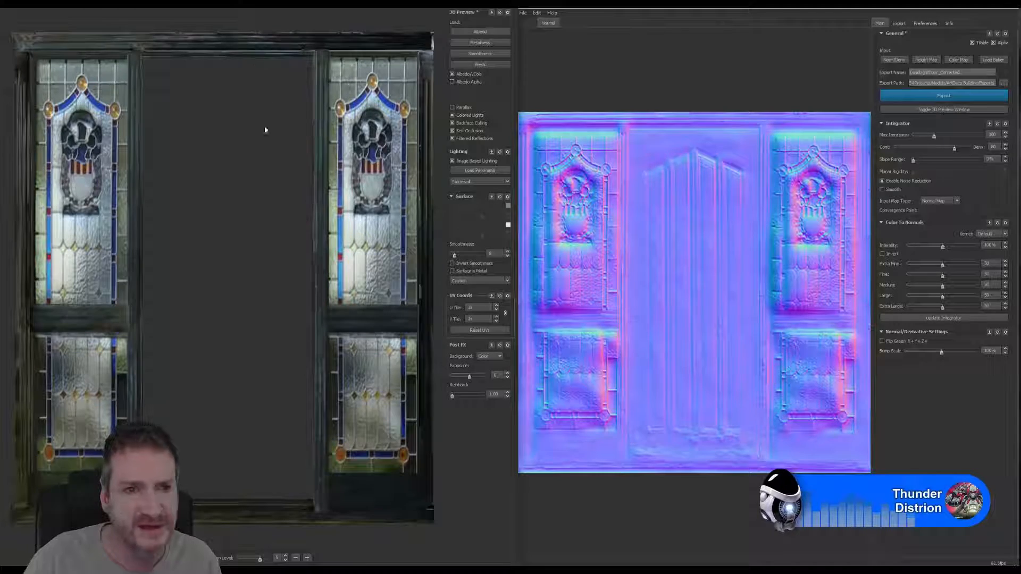
scroll(222, 252, up, 1)
scroll(222, 253, down, 1)
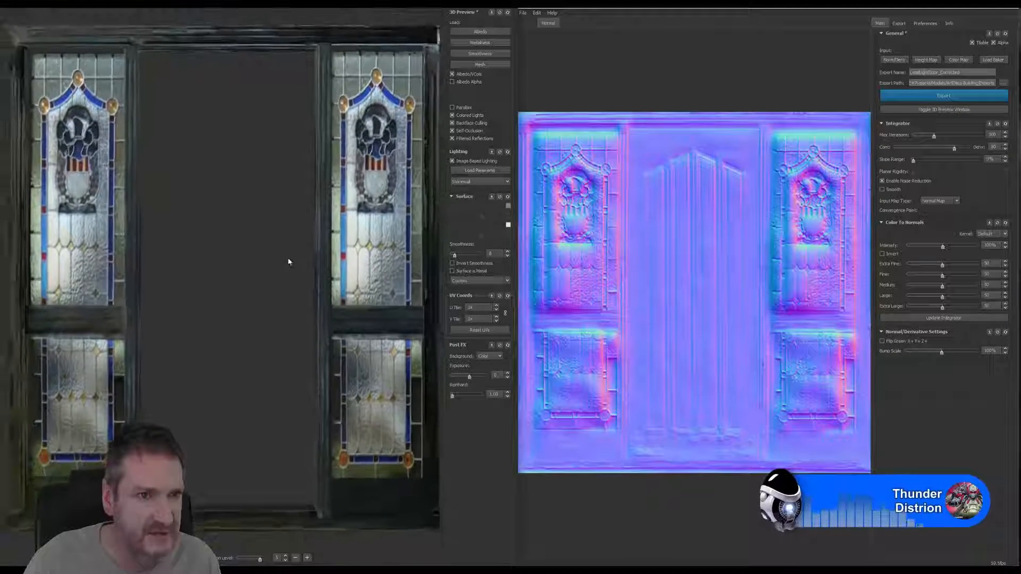
drag(289, 260, 270, 280)
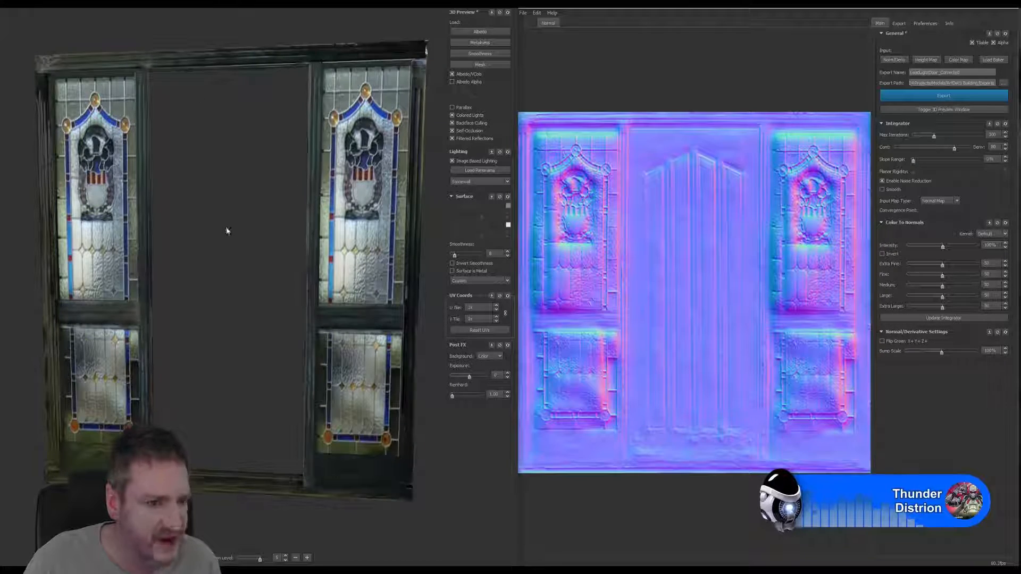
mouse_move(226, 230)
mouse_down()
mouse_move(206, 230)
mouse_move(224, 229)
mouse_up()
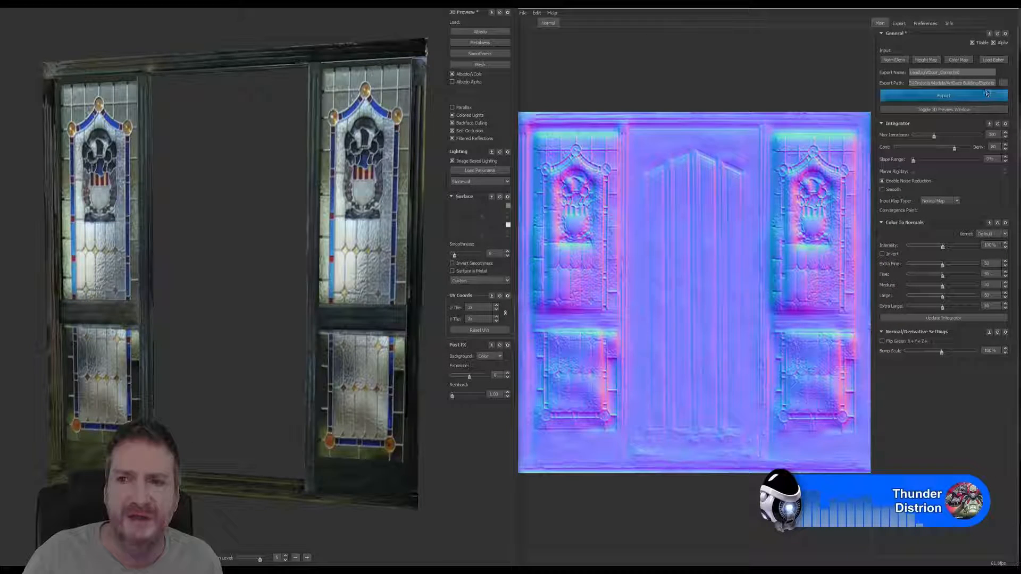
Set the map export path to the SideDoor folder inside ArtDeco Building's Exports folder.
click(930, 99)
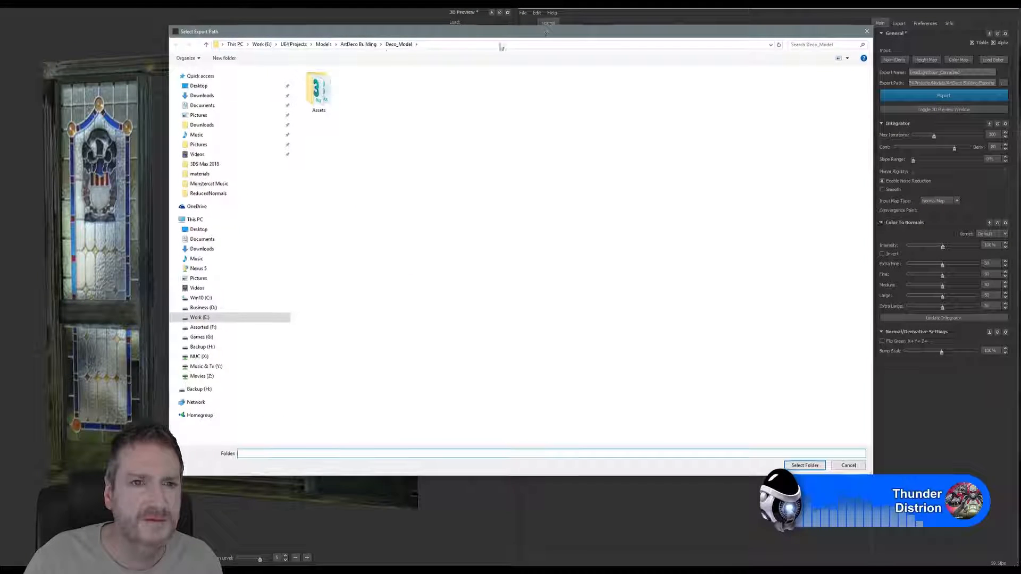
click(358, 44)
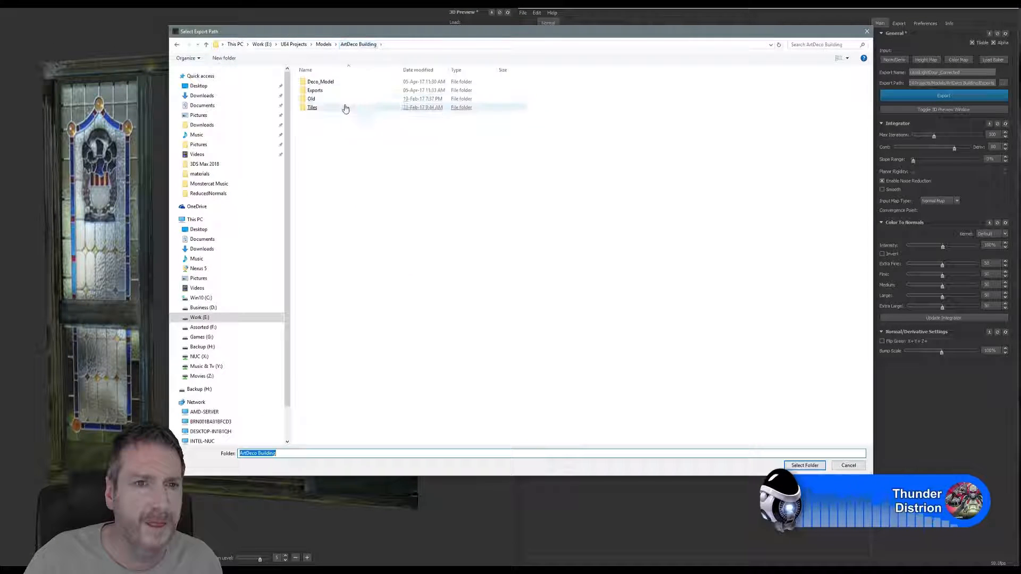
double_click(315, 90)
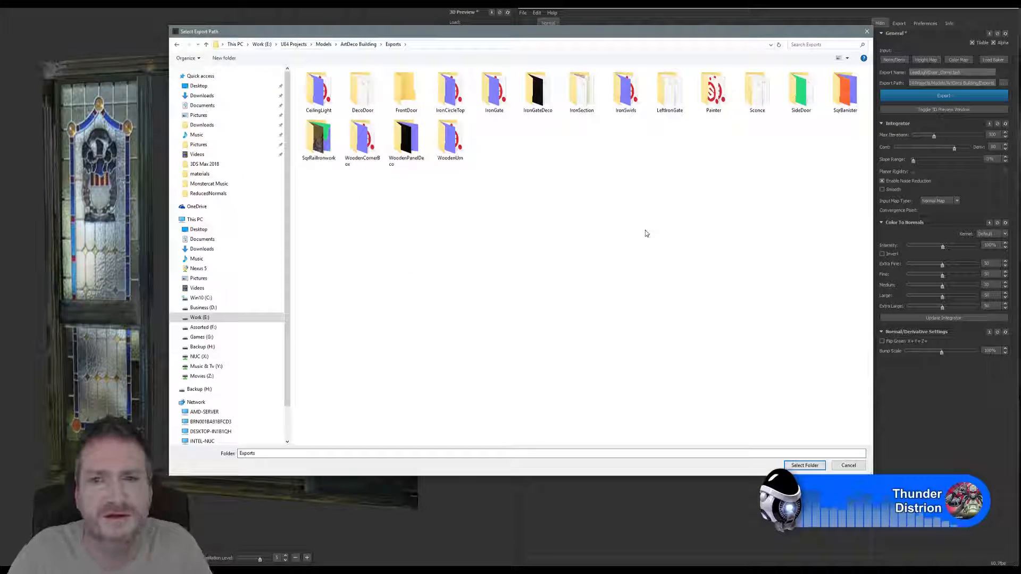
double_click(801, 90)
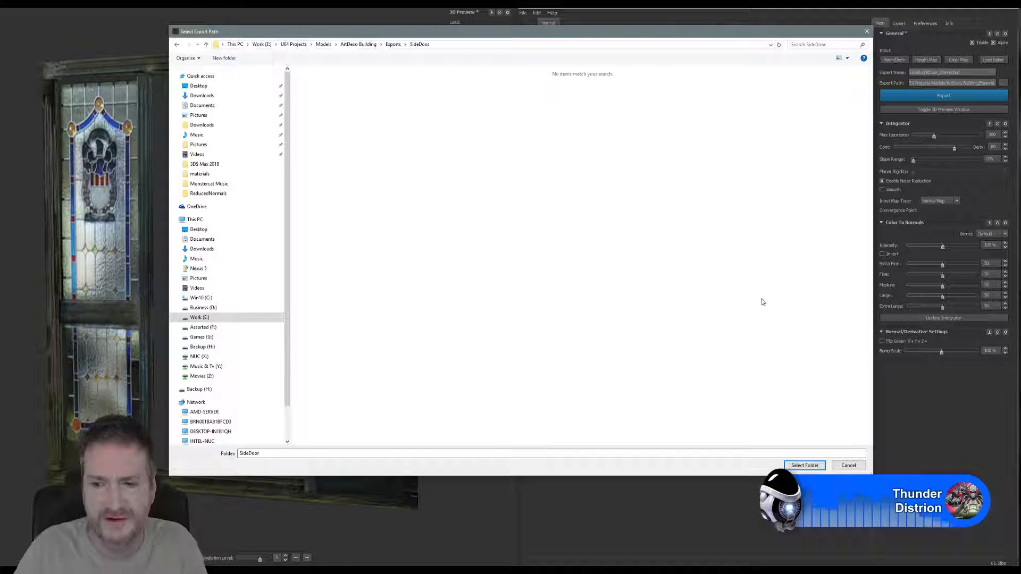
click(805, 465)
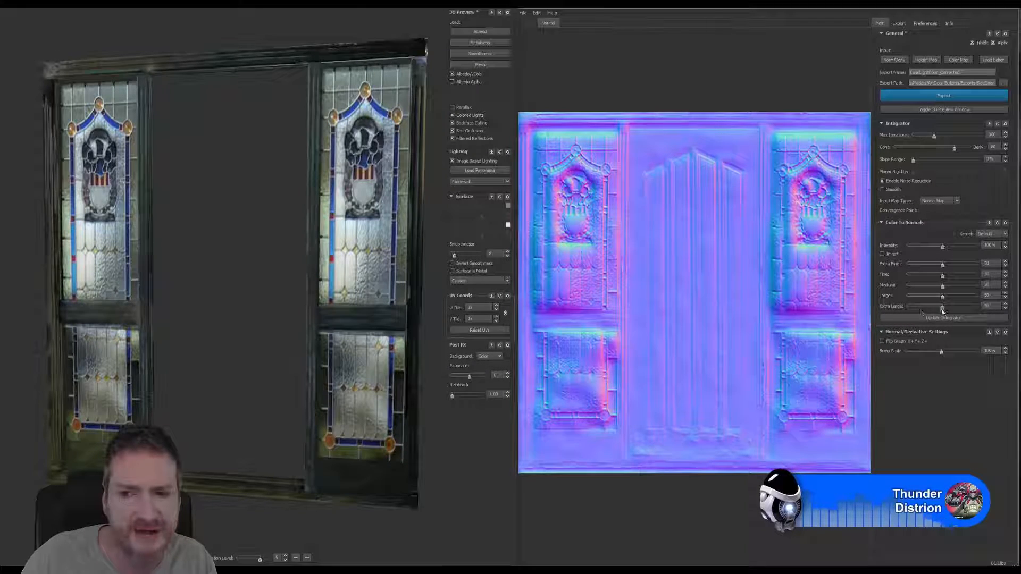
Lower the Color To Normals detail levels from Extra Large through Extra Fine and slightly reduce the overall intensity to soften the normal map.
drag(941, 307, 914, 298)
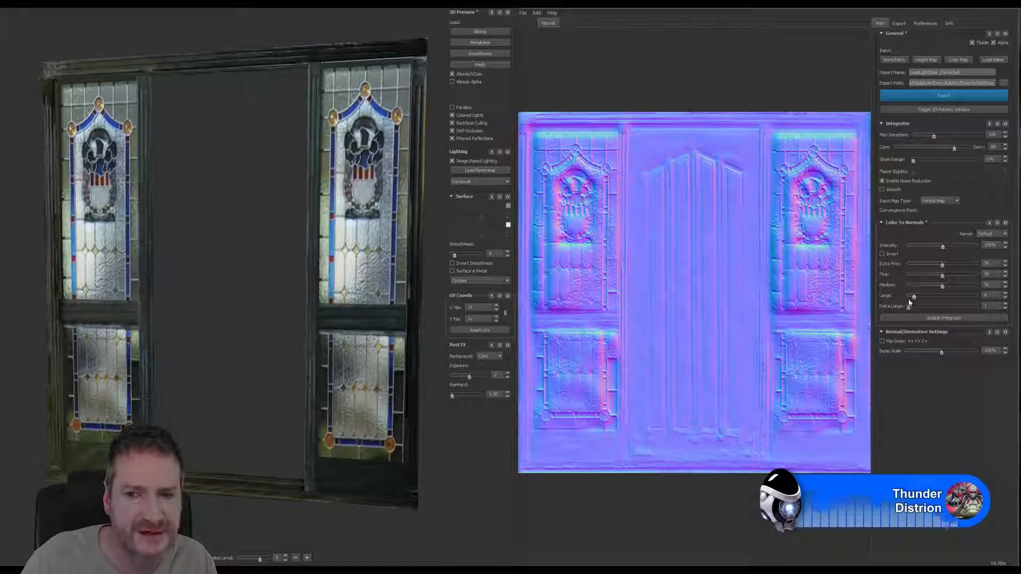
drag(942, 286, 920, 288)
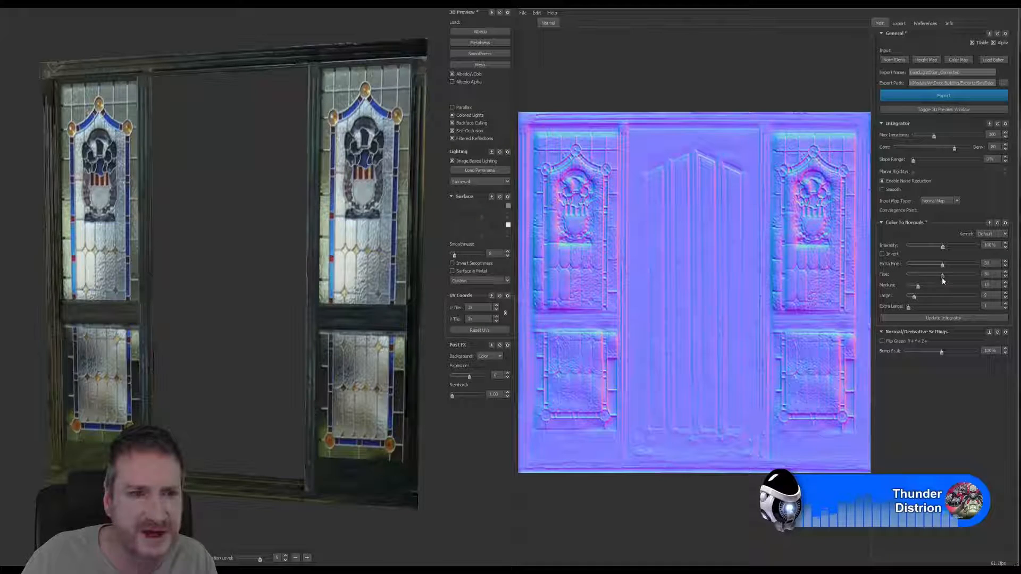
mouse_move(942, 277)
mouse_down()
mouse_move(907, 267)
mouse_move(930, 266)
mouse_up()
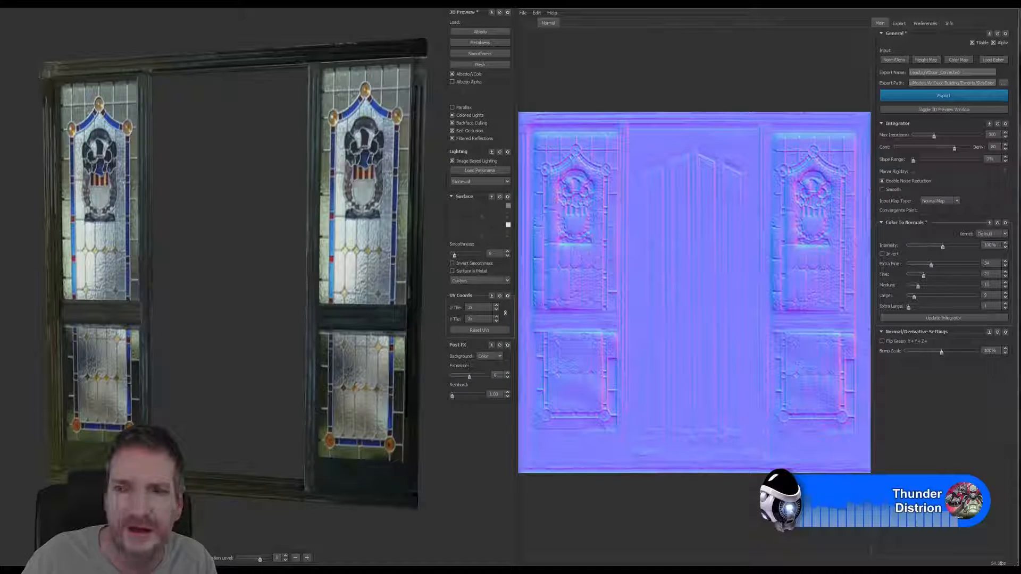
mouse_move(931, 265)
mouse_down()
mouse_move(977, 264)
mouse_move(902, 264)
mouse_move(981, 263)
mouse_move(919, 264)
mouse_move(935, 273)
mouse_move(923, 275)
mouse_up()
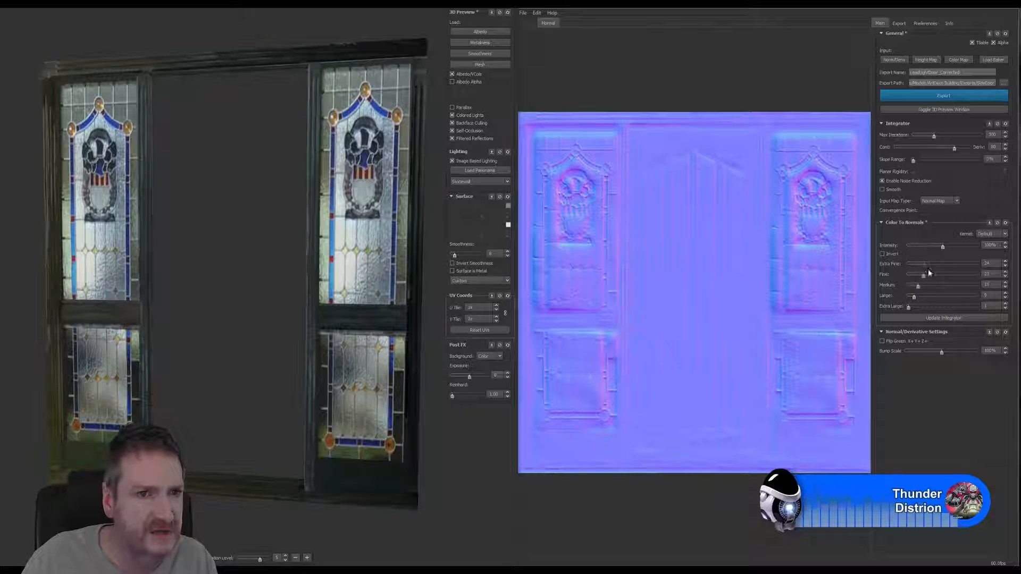
mouse_move(934, 271)
mouse_down()
mouse_move(961, 265)
mouse_move(929, 276)
mouse_move(940, 246)
mouse_move(924, 254)
mouse_move(985, 245)
mouse_move(930, 257)
mouse_move(955, 252)
mouse_move(940, 261)
mouse_up()
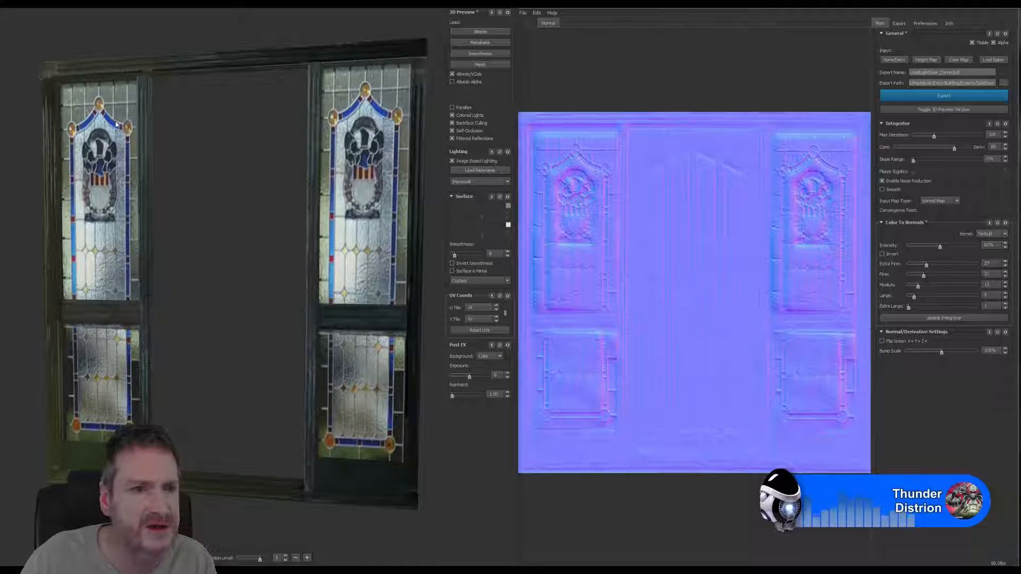
Examine the softened normal map's effect on the door frame from several angles in the 3D preview.
scroll(212, 182, up, 3)
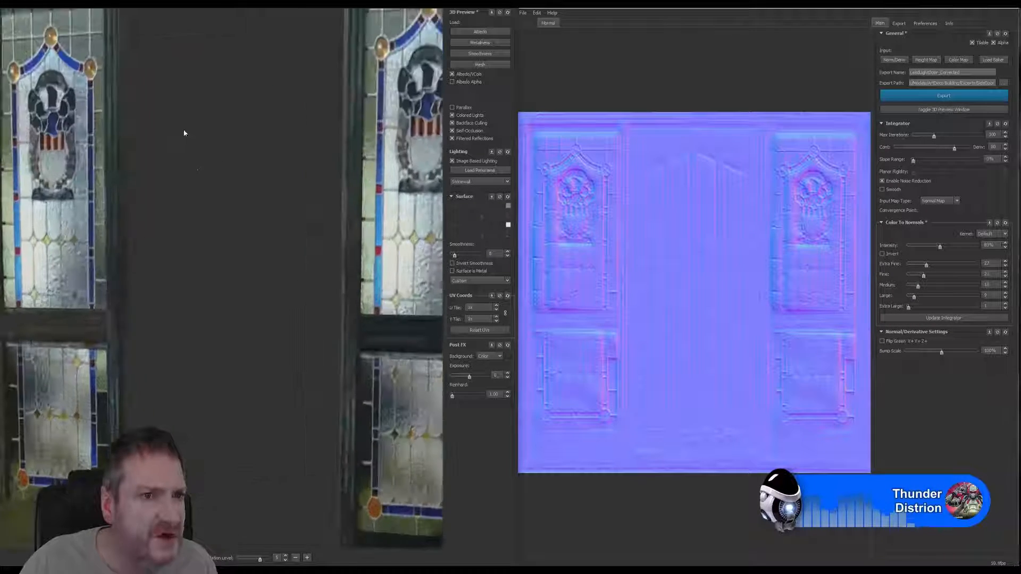
scroll(191, 159, down, 5)
drag(201, 173, 168, 110)
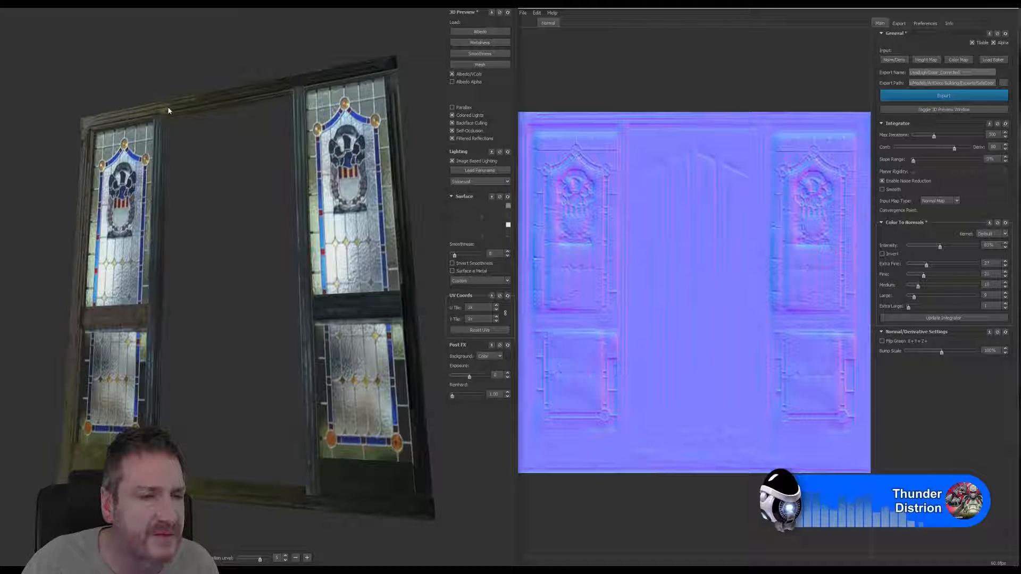
drag(206, 266, 208, 149)
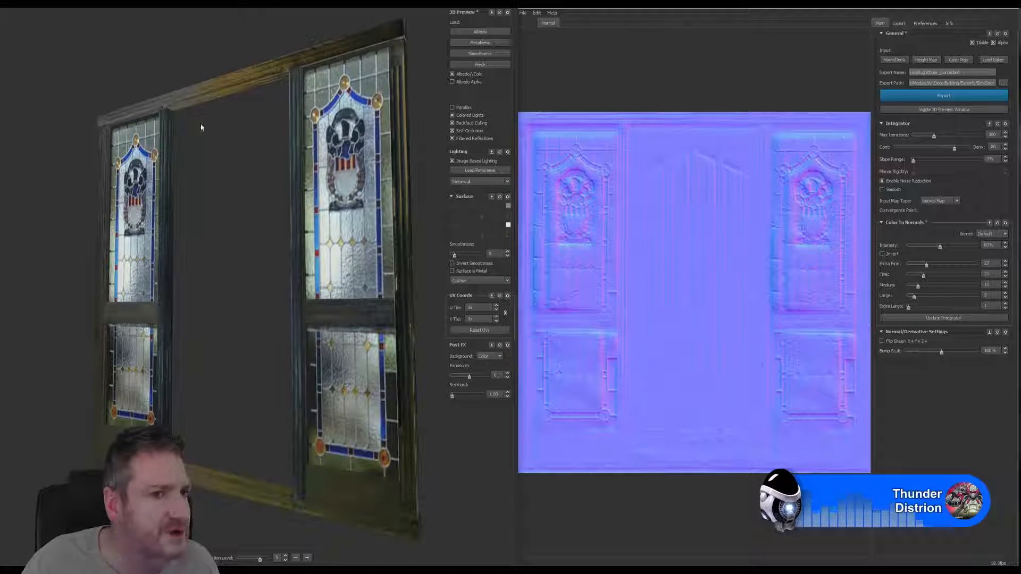
drag(200, 123, 219, 205)
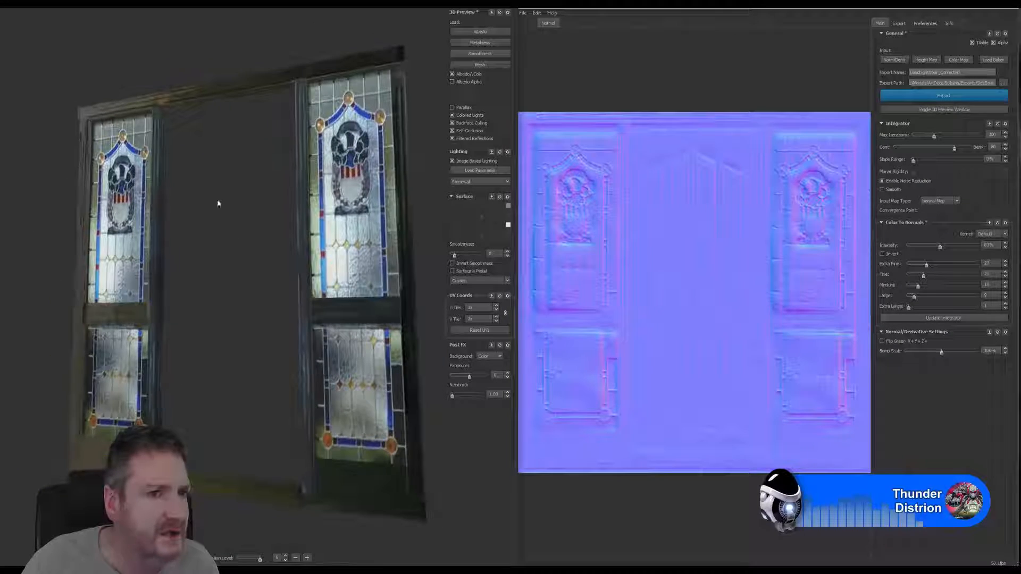
mouse_move(208, 144)
mouse_down()
mouse_move(216, 201)
mouse_move(192, 189)
mouse_move(212, 136)
mouse_up()
drag(197, 194, 209, 209)
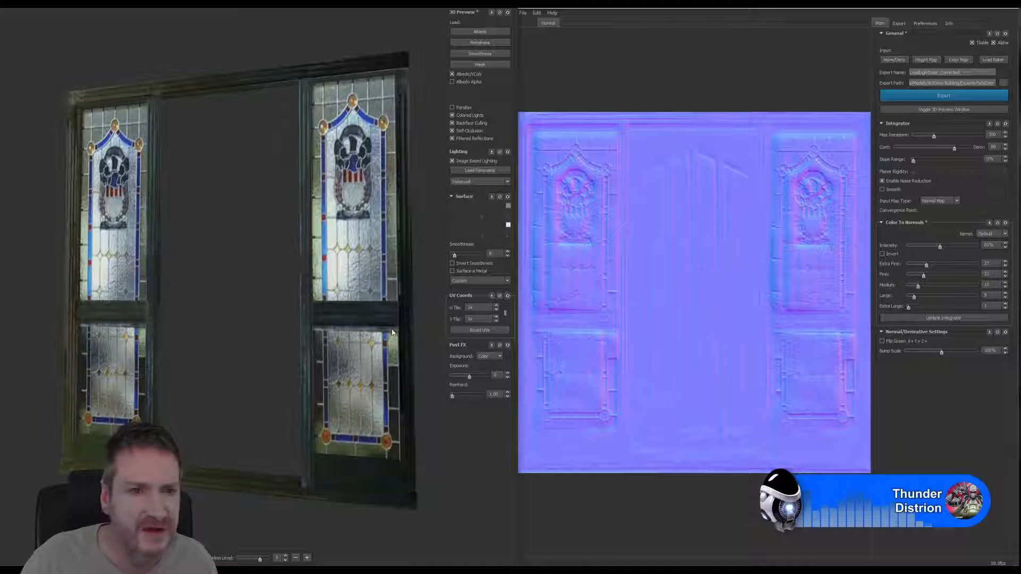
Update the integrator to generate the remaining maps and raise the AO scale to strengthen the ambient occlusion map.
click(943, 318)
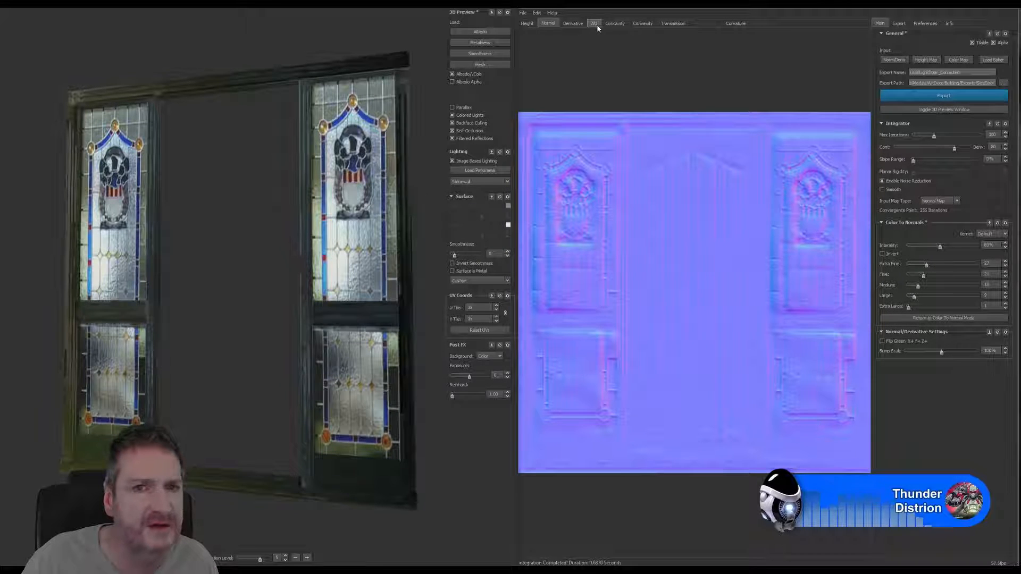
click(527, 23)
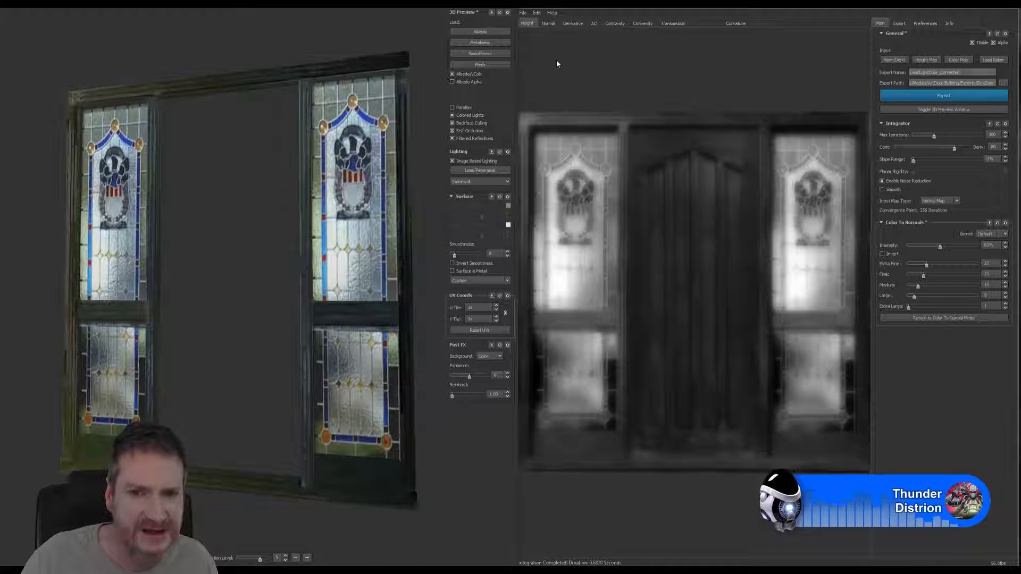
click(573, 24)
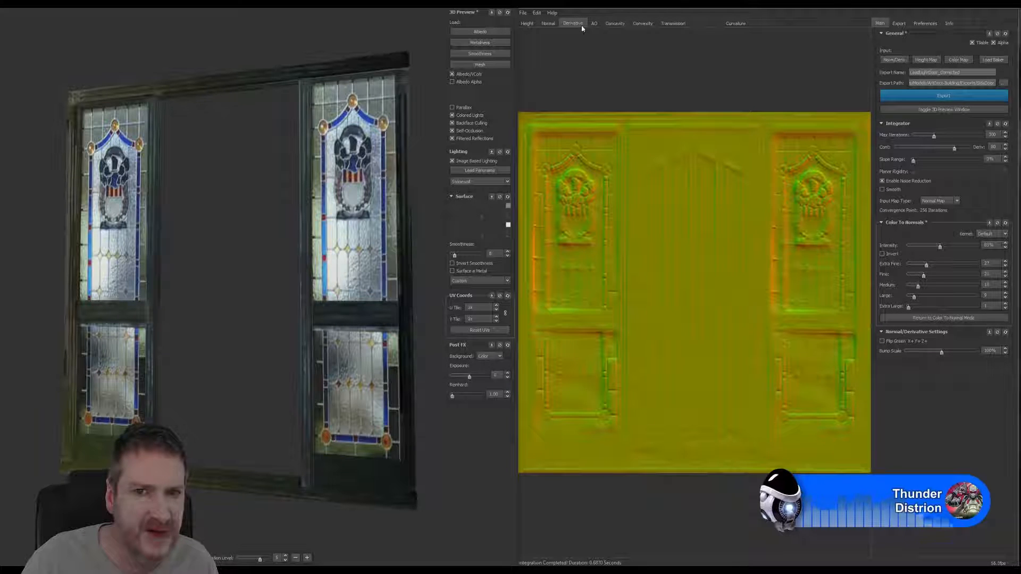
click(593, 23)
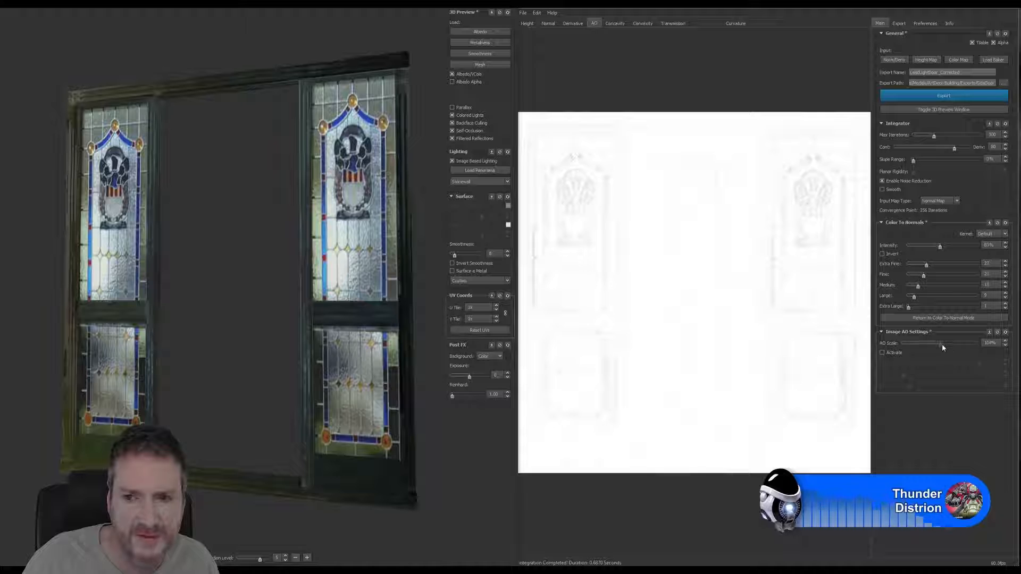
drag(942, 346, 953, 347)
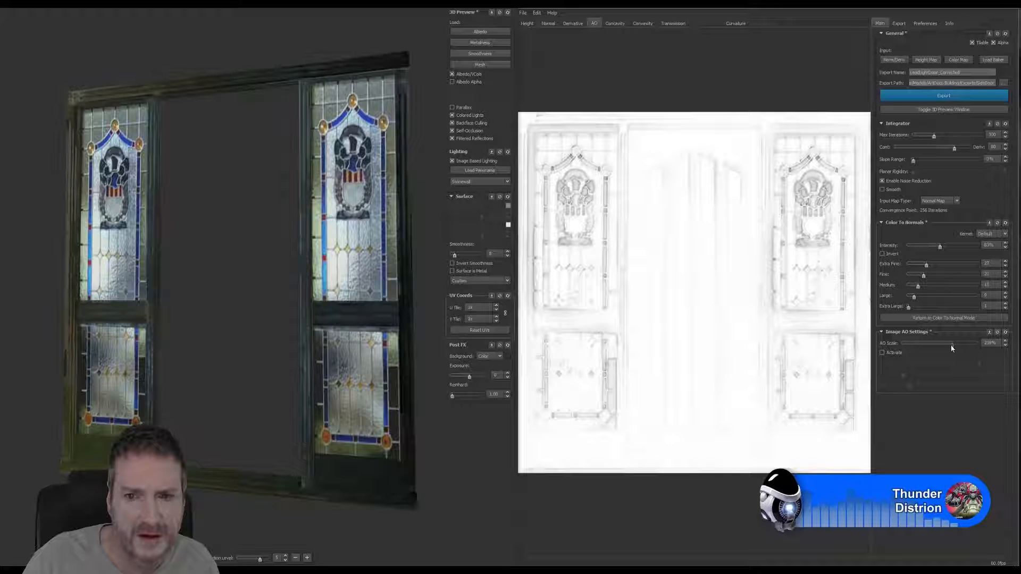
Review the generated concavity, convexity, transmission, normal and AO maps.
click(616, 25)
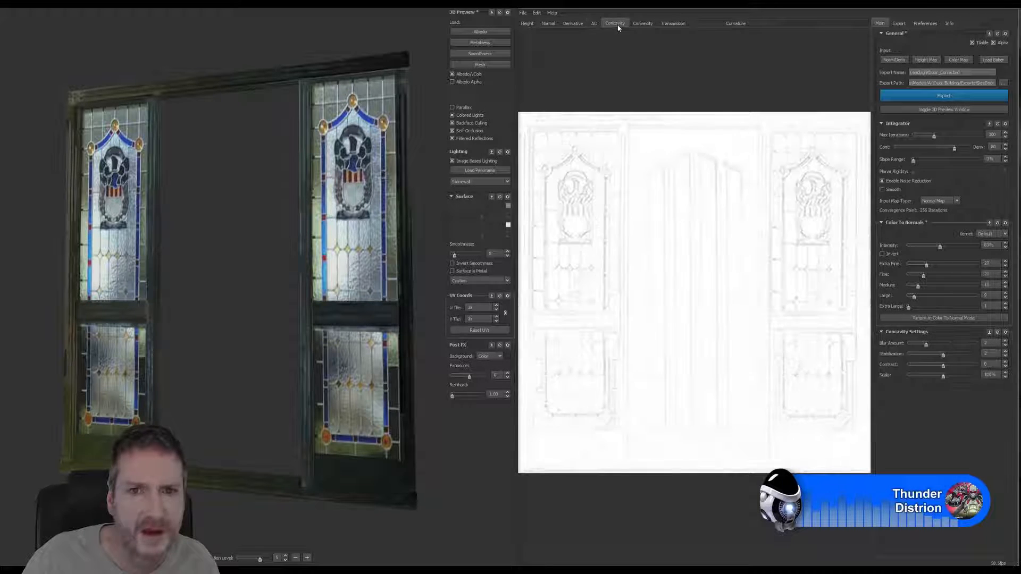
click(643, 24)
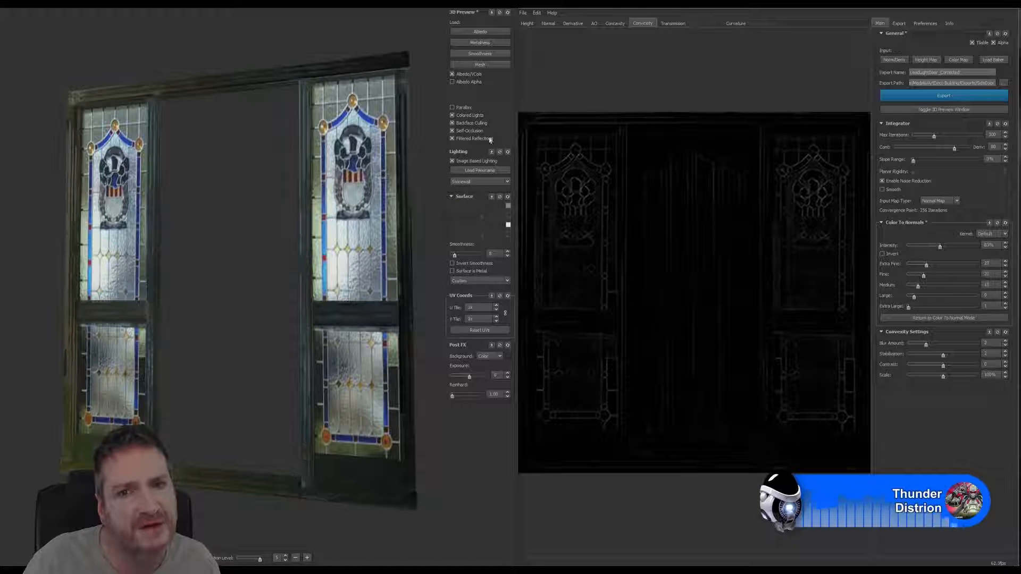
click(673, 25)
click(641, 25)
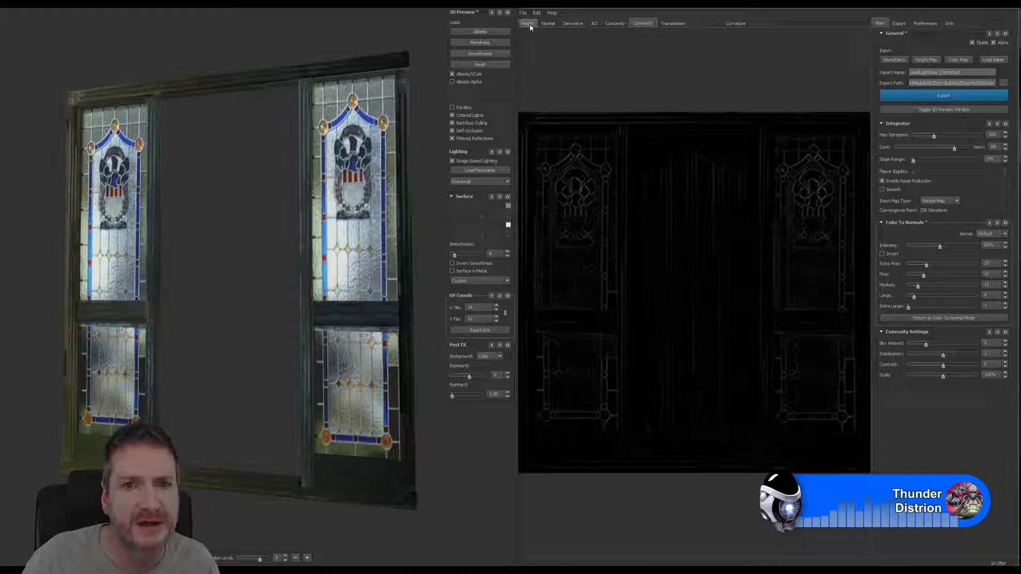
click(547, 25)
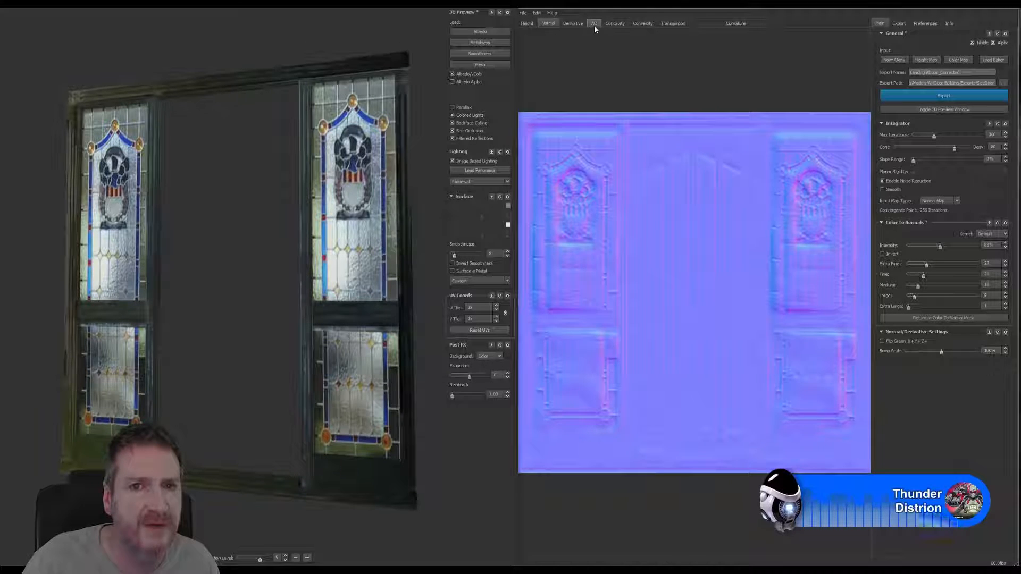
click(594, 25)
click(643, 24)
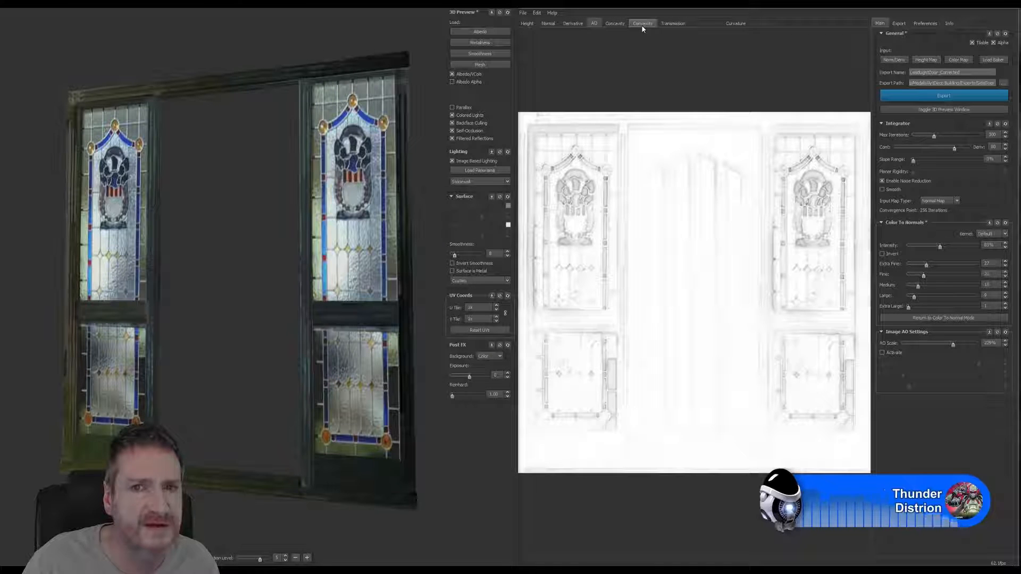
Enable convexity alongside the height, tangent-space normal and AO outputs and export the maps as PNG.
click(898, 24)
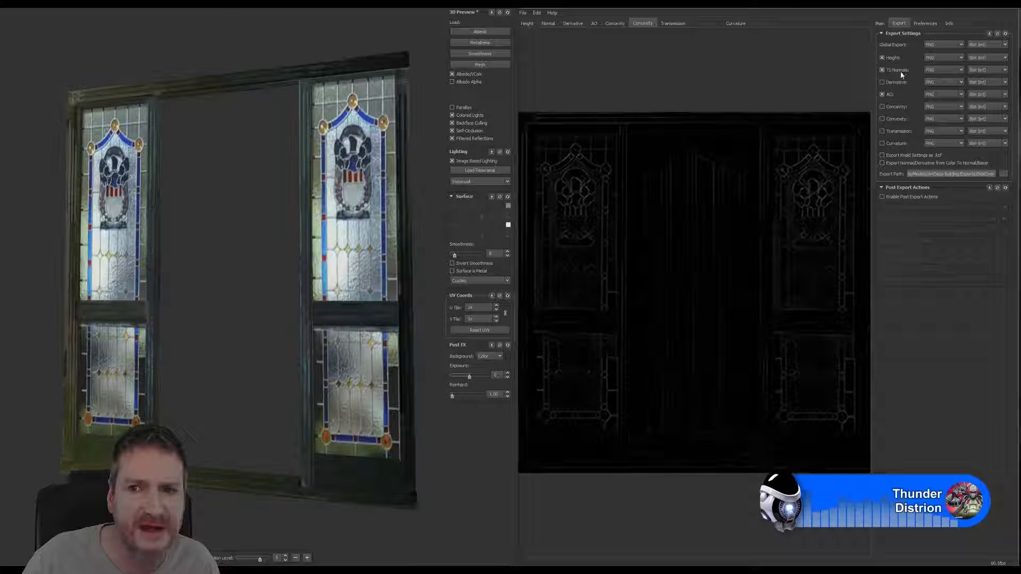
click(529, 25)
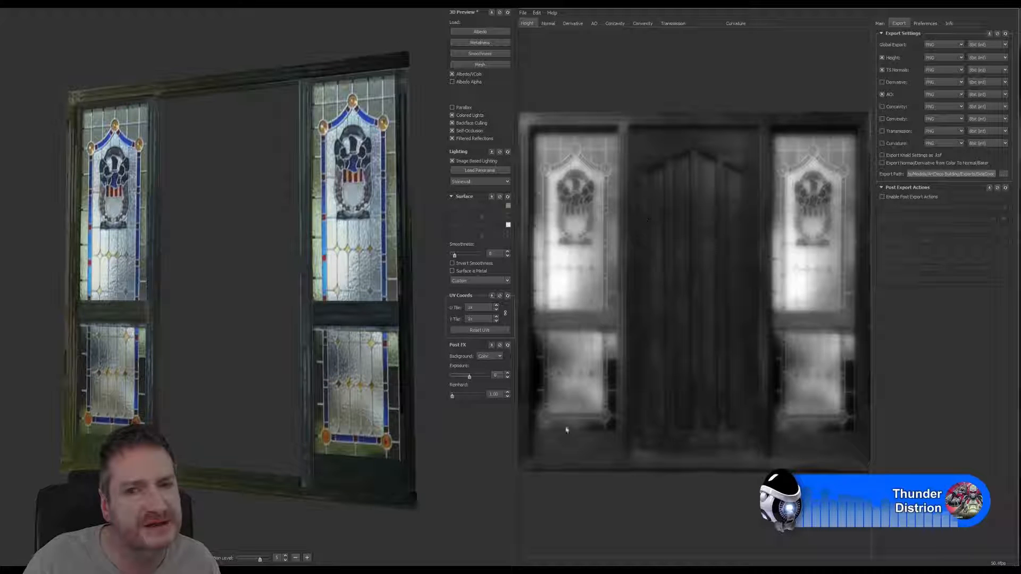
click(547, 24)
click(594, 24)
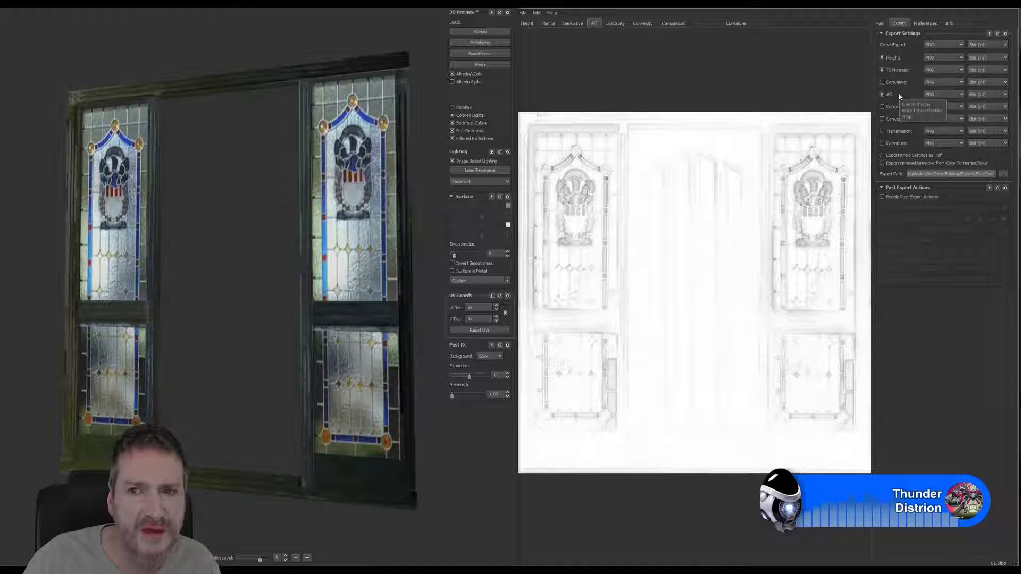
click(882, 119)
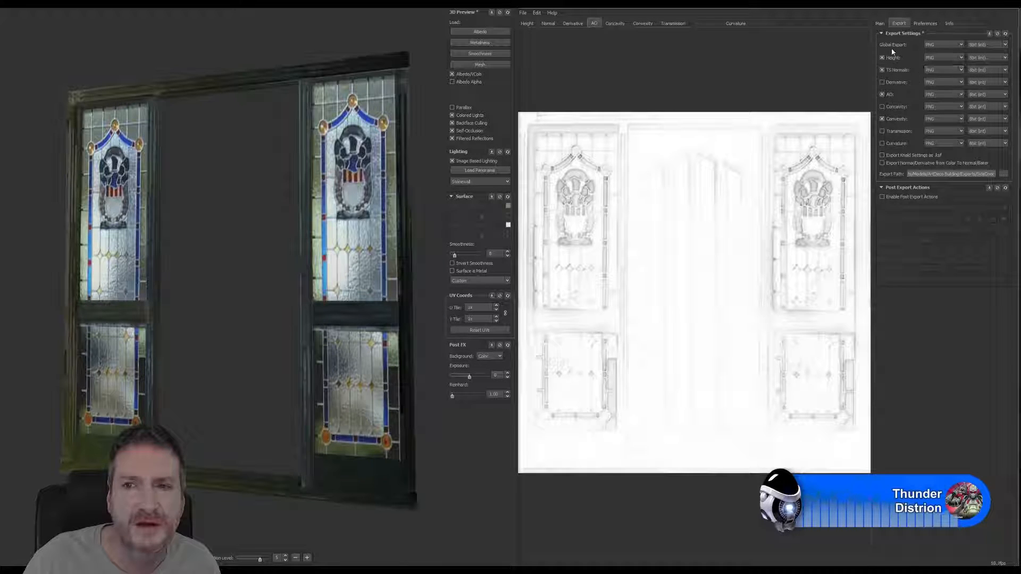
click(880, 24)
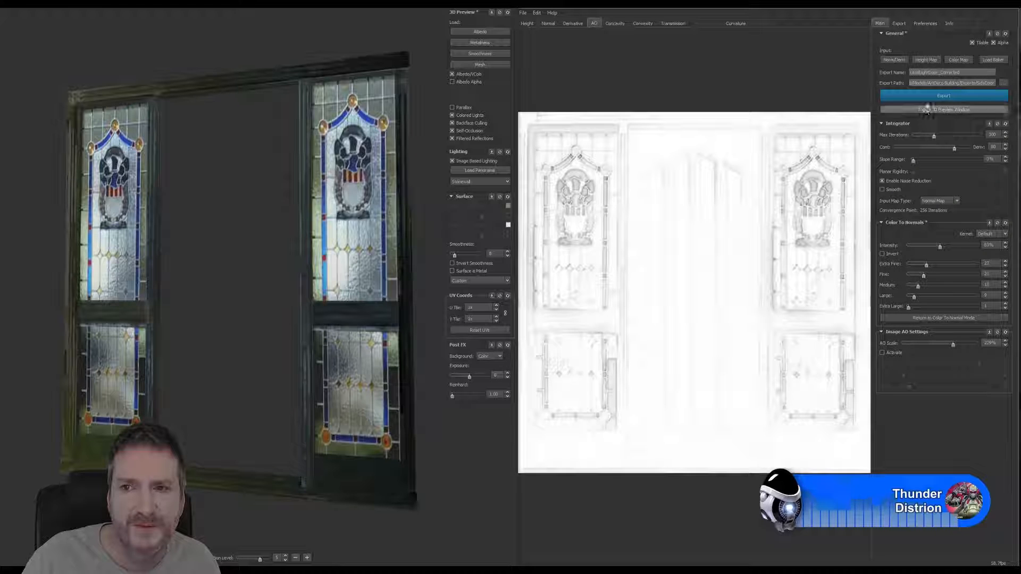
click(944, 96)
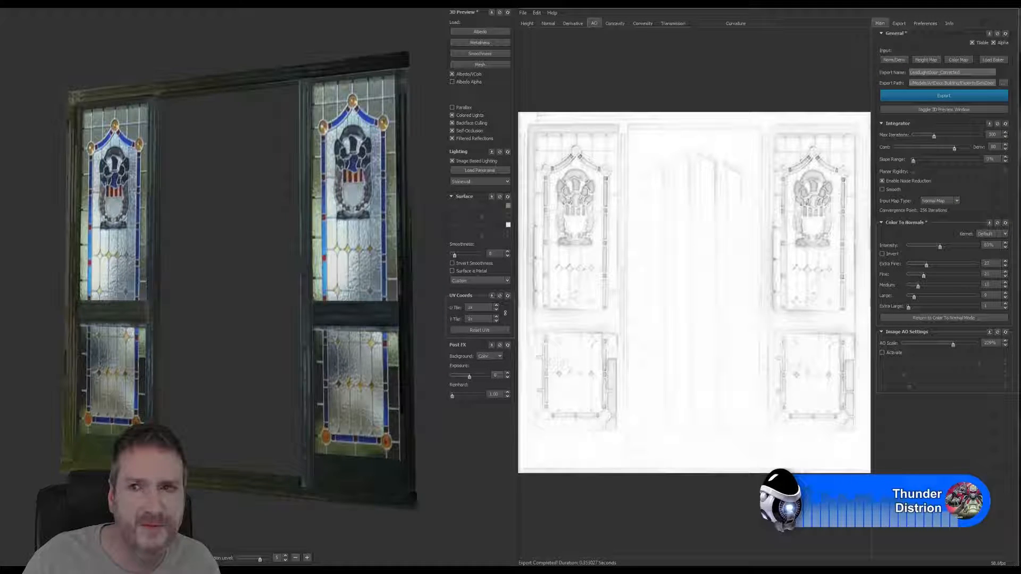
Switch to 3ds Max, select the SideDoor object between the glass side panels and highlight its name for copying.
click(982, 11)
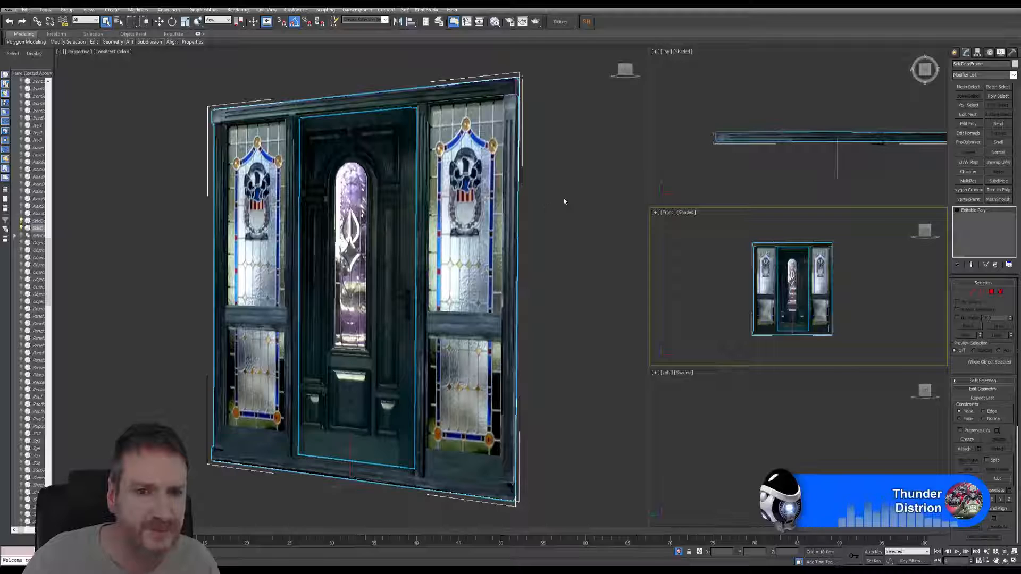
click(564, 201)
click(381, 172)
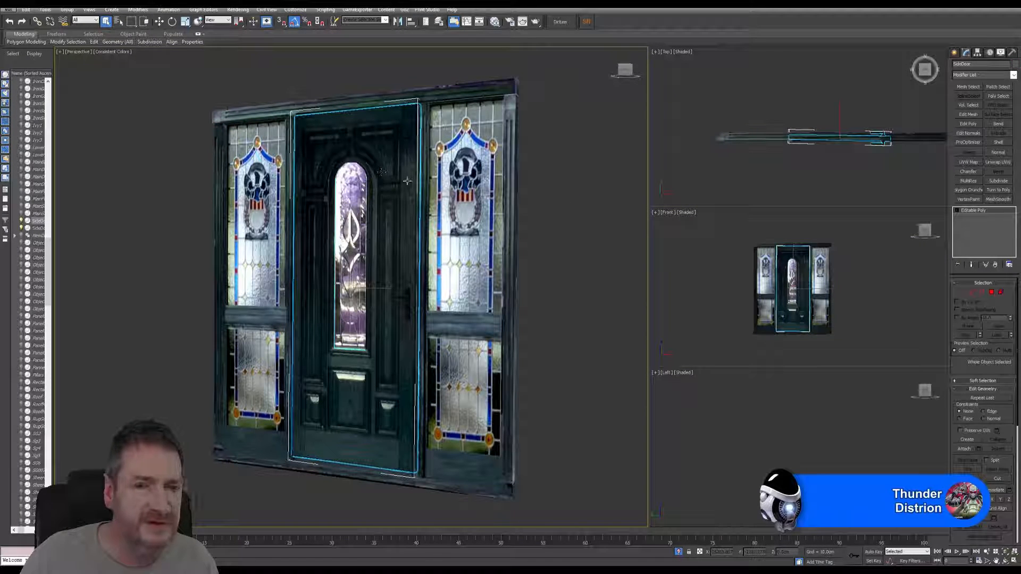
double_click(993, 63)
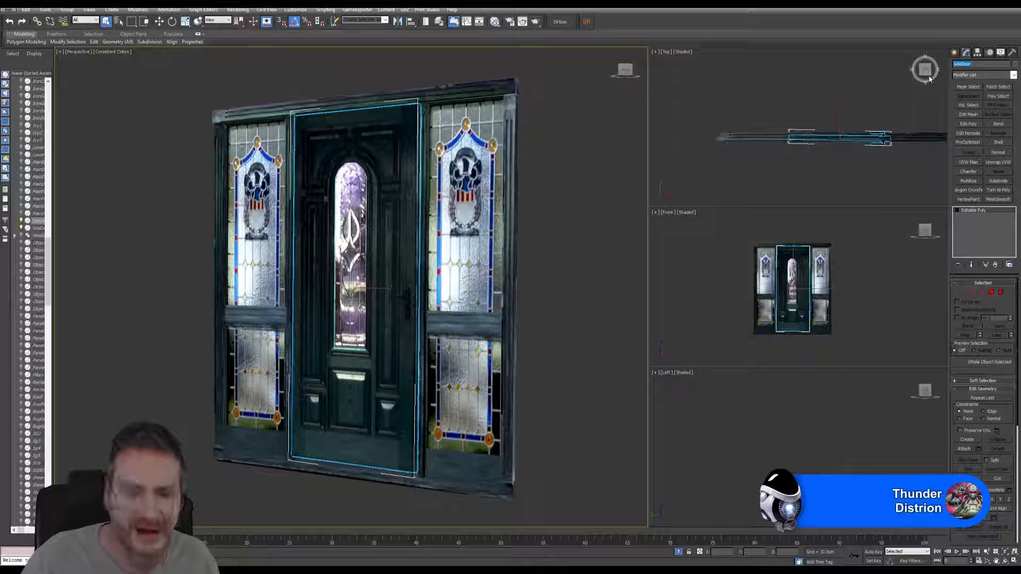
Open the export options for writing the model out of the scene.
click(8, 11)
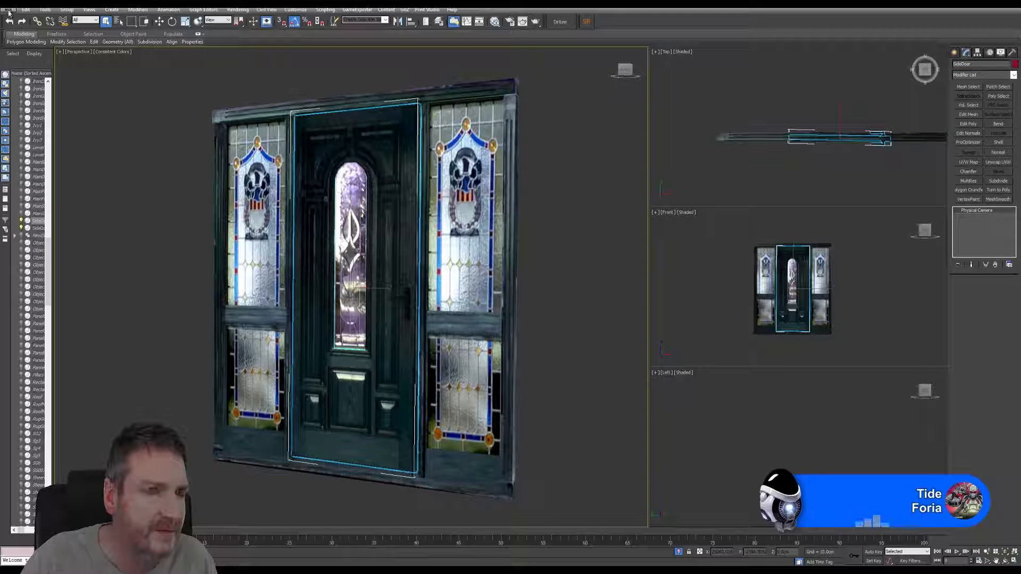
click(8, 11)
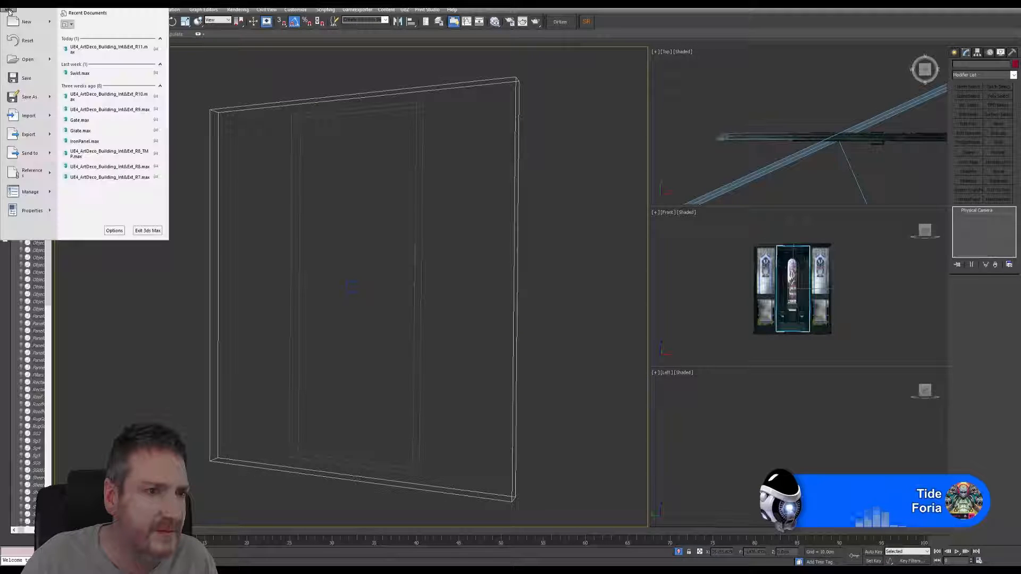
mouse_move(47, 131)
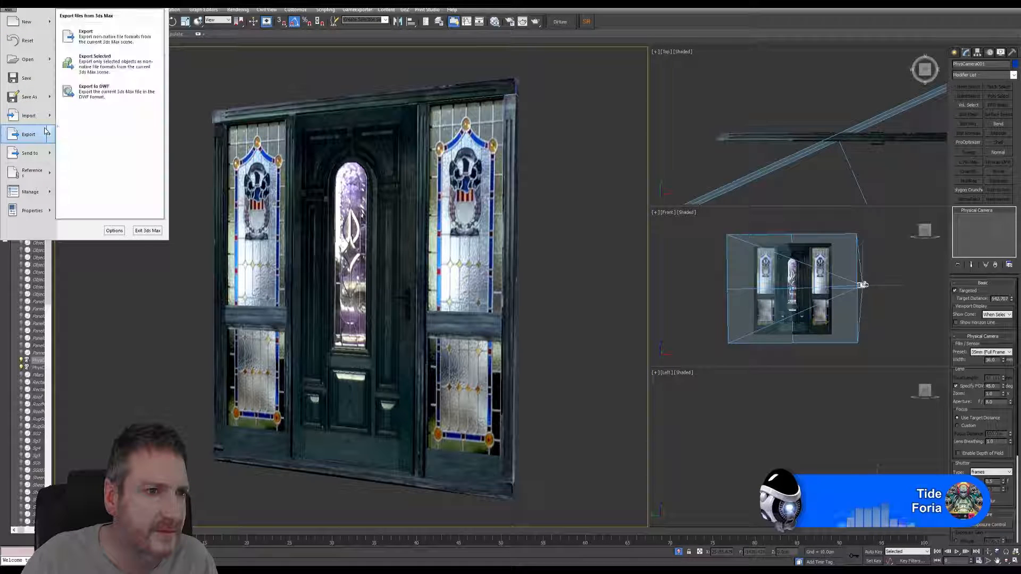
click(96, 70)
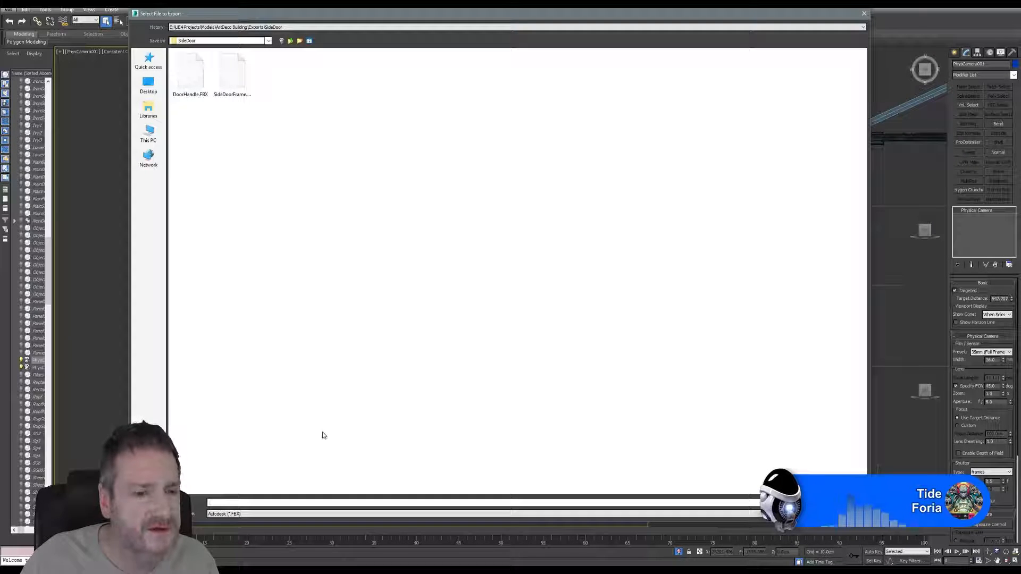
text(SideDoor)
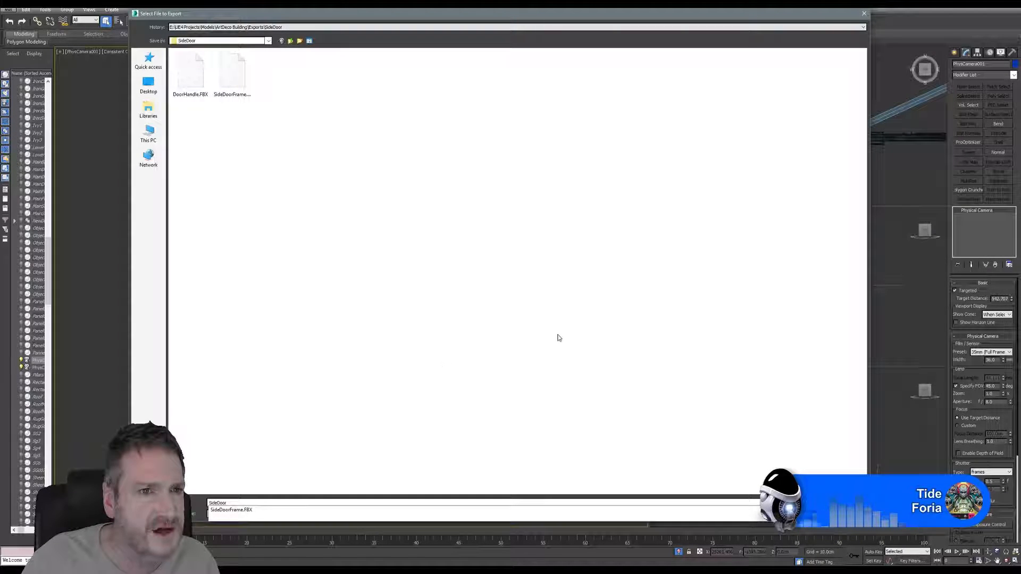
click(686, 403)
key(Return)
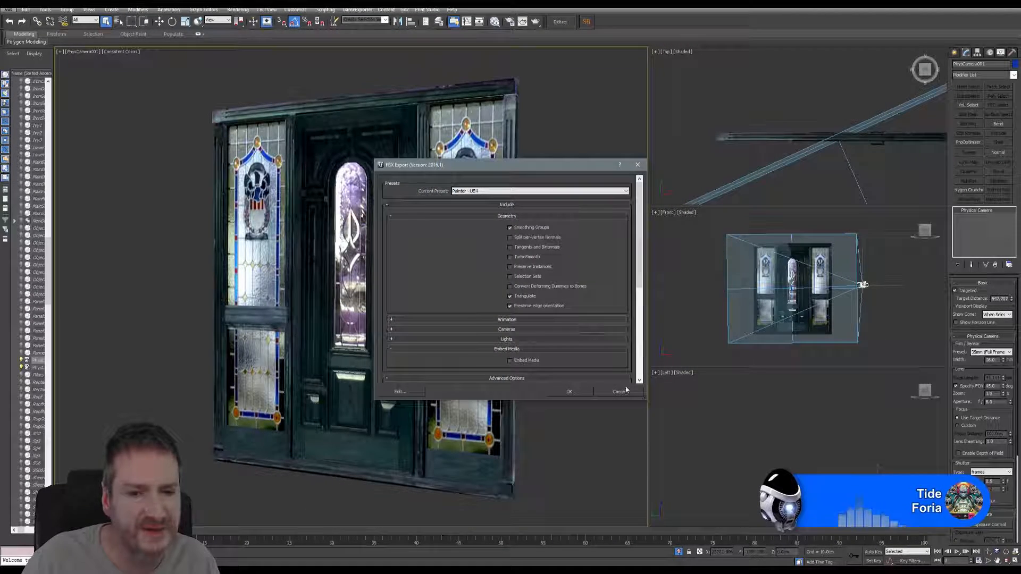
key(Escape)
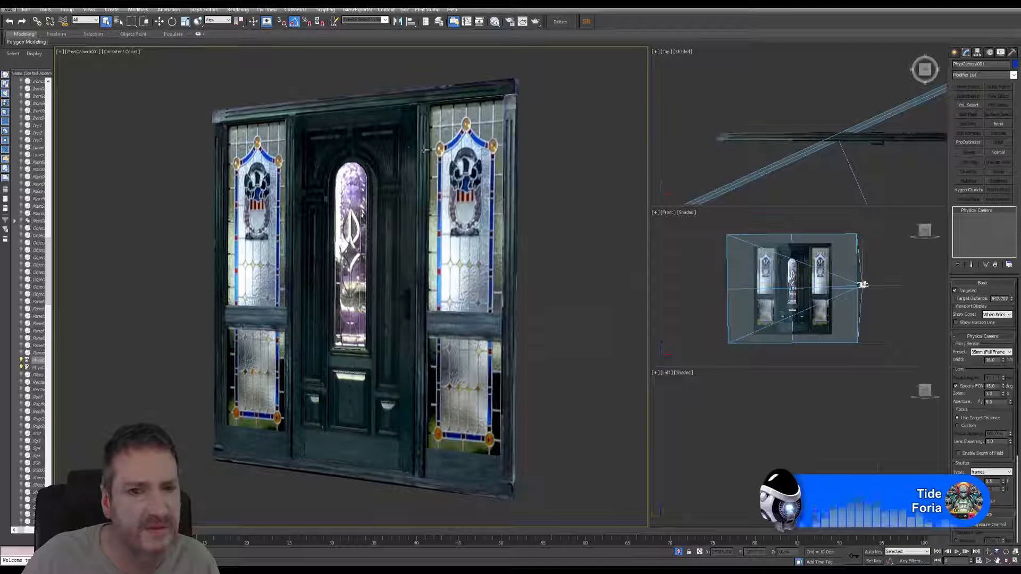
Select the central door panel and apply Reset XForm to it.
click(411, 145)
click(1011, 52)
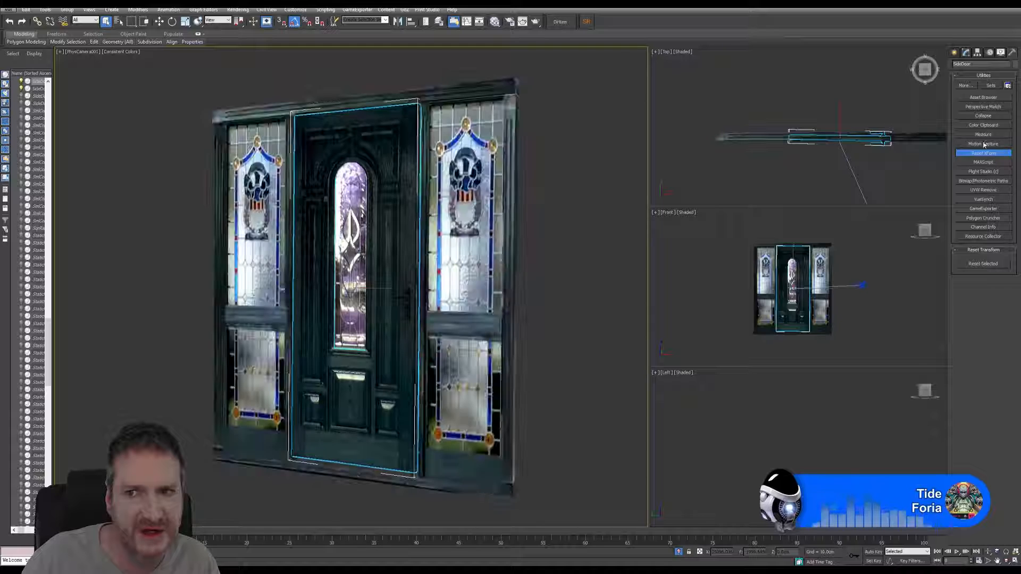
click(981, 264)
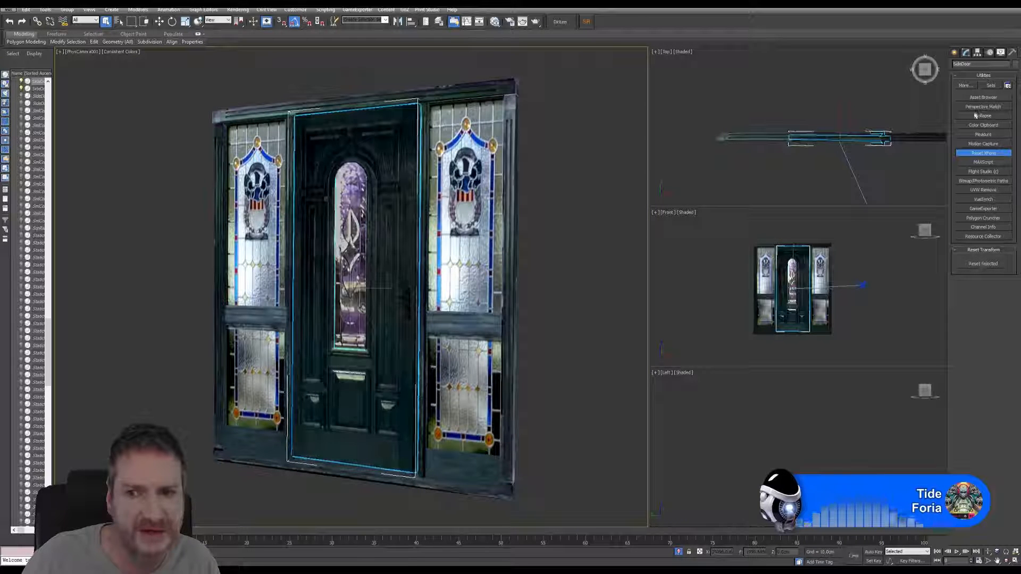
click(966, 53)
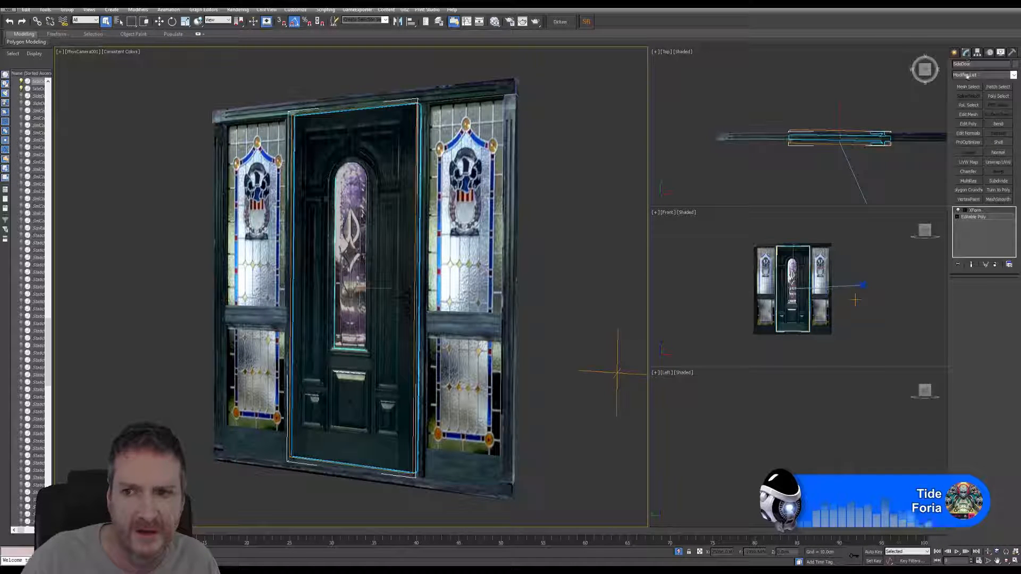
Enable pivot-only editing for the side door and centre its pivot to the object.
click(977, 53)
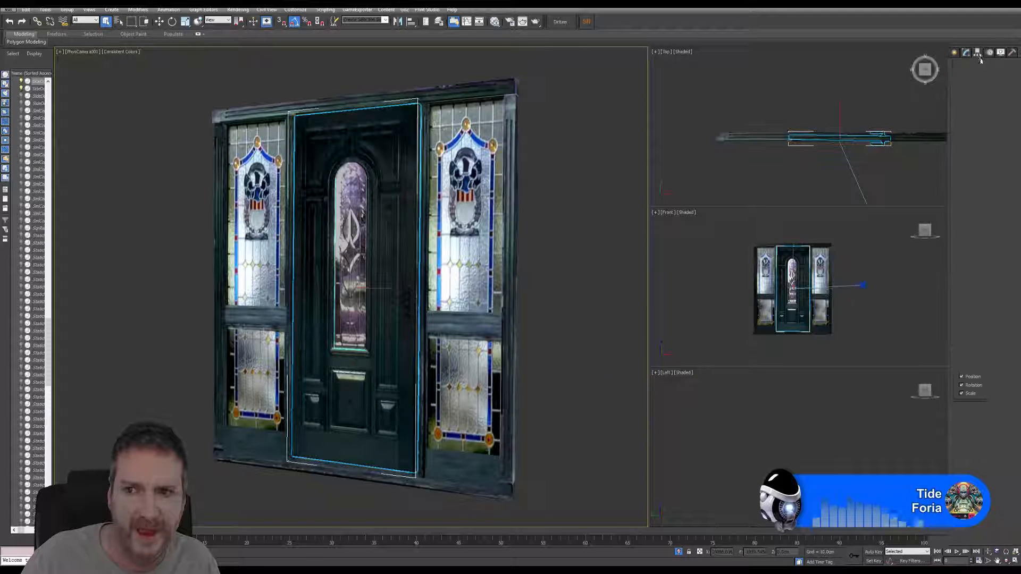
click(983, 104)
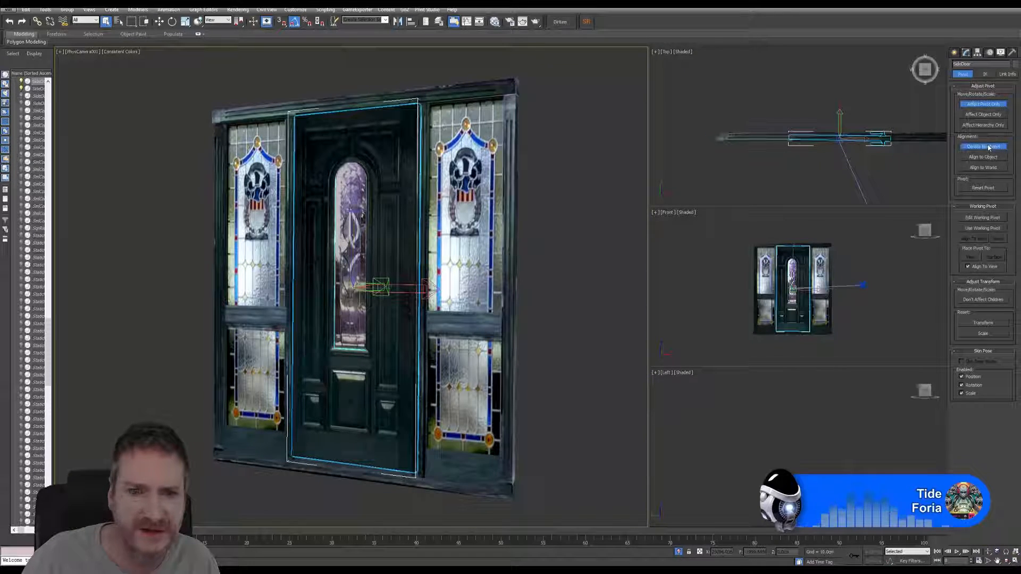
click(988, 148)
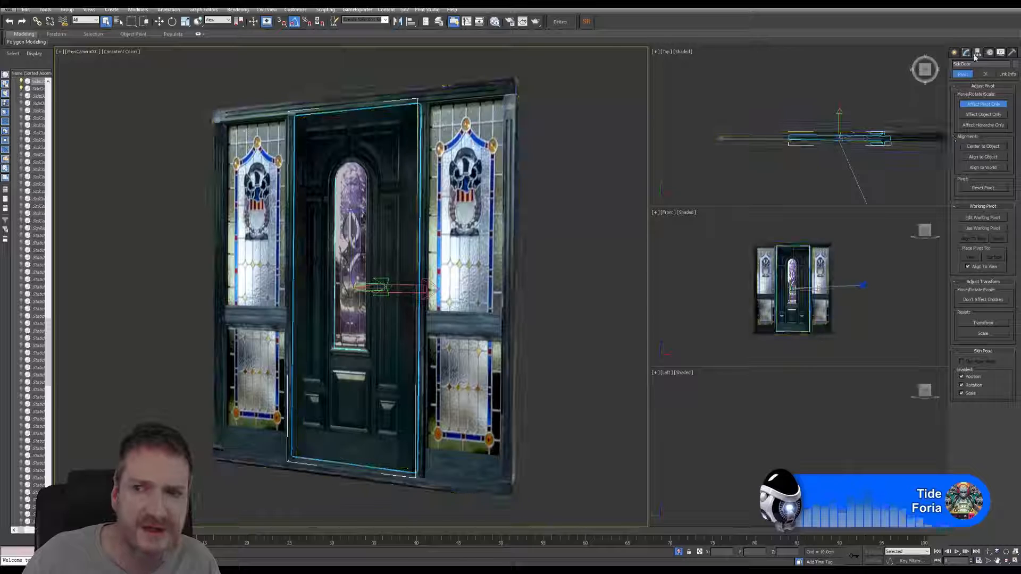
click(987, 150)
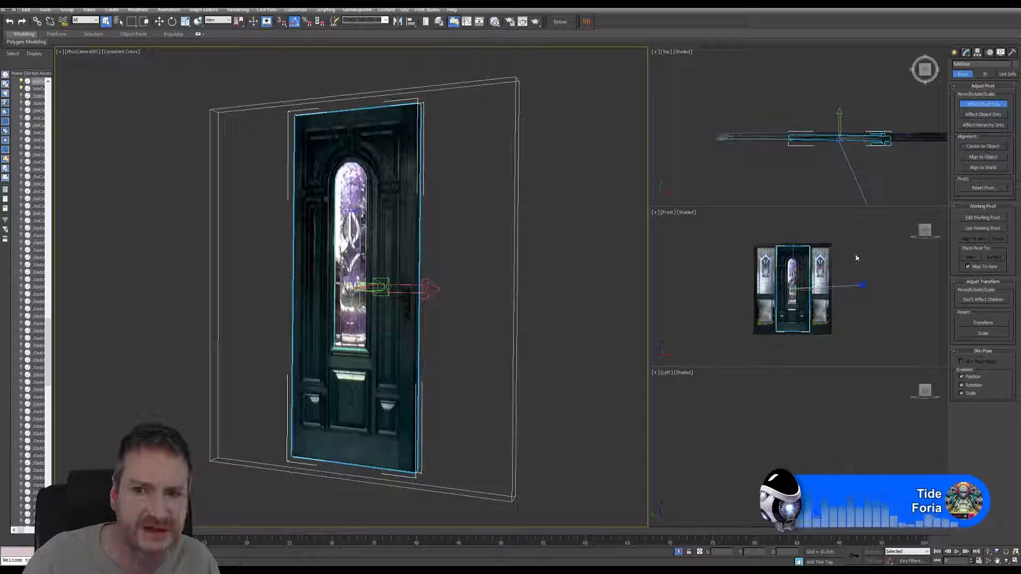
Move the door's pivot horizontally to its left edge in the enlarged Front view, and finish pivot-only editing.
right_click(873, 325)
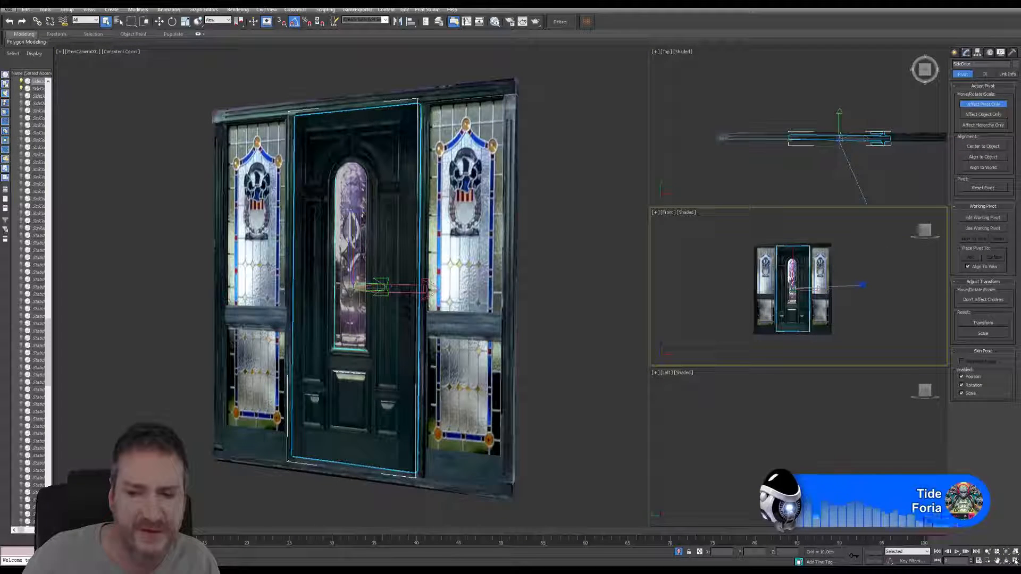
key(alt+w)
key(w)
scroll(457, 276, up, 6)
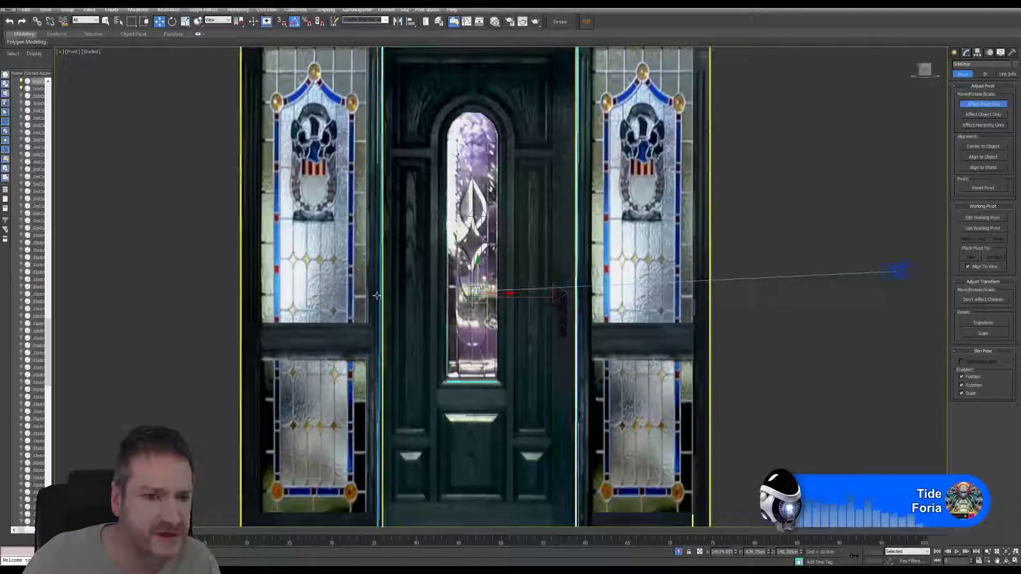
drag(501, 299, 390, 305)
scroll(390, 305, up, 10)
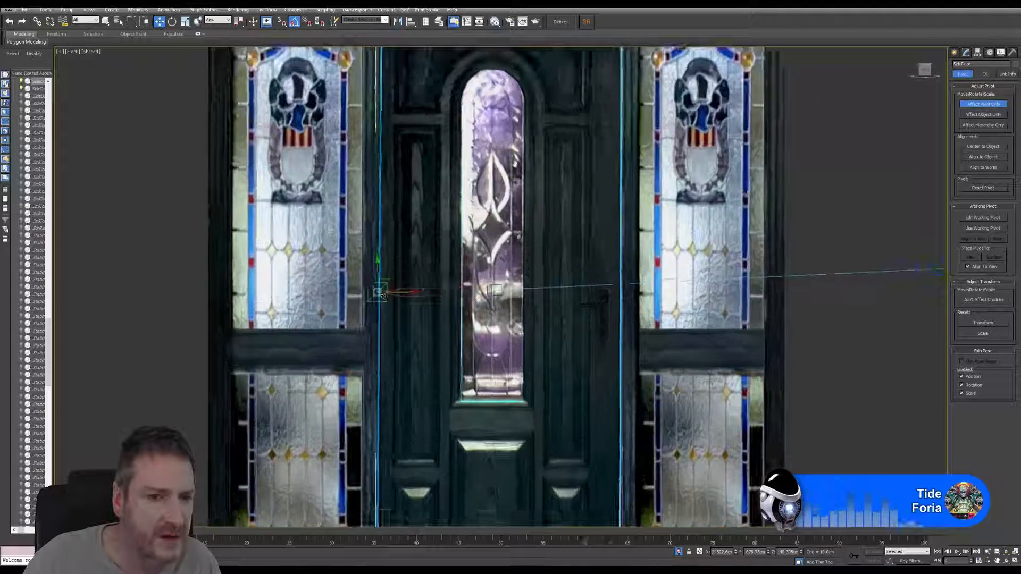
scroll(388, 284, up, 3)
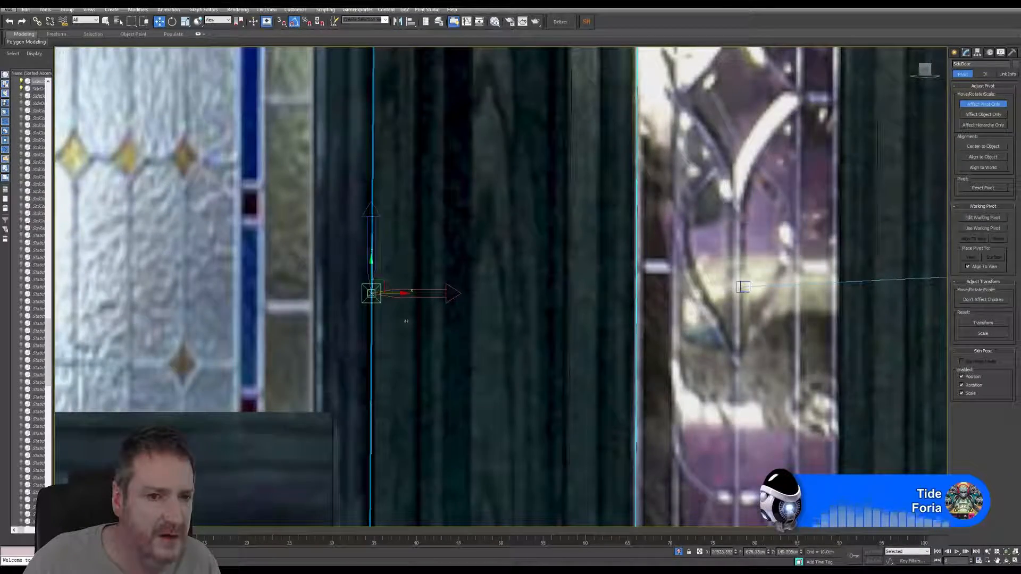
scroll(405, 319, down, 8)
scroll(486, 367, down, 5)
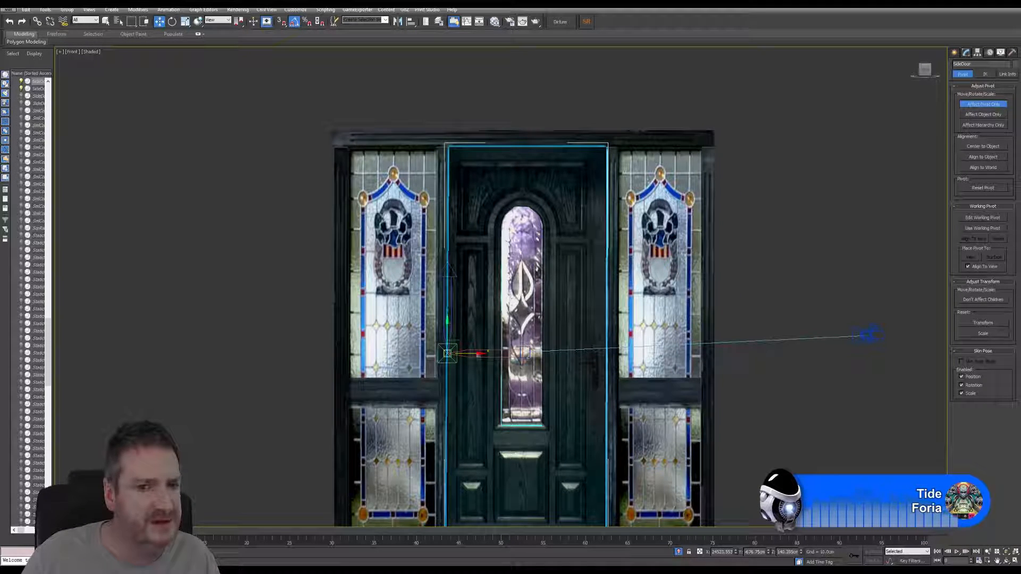
scroll(524, 352, down, 2)
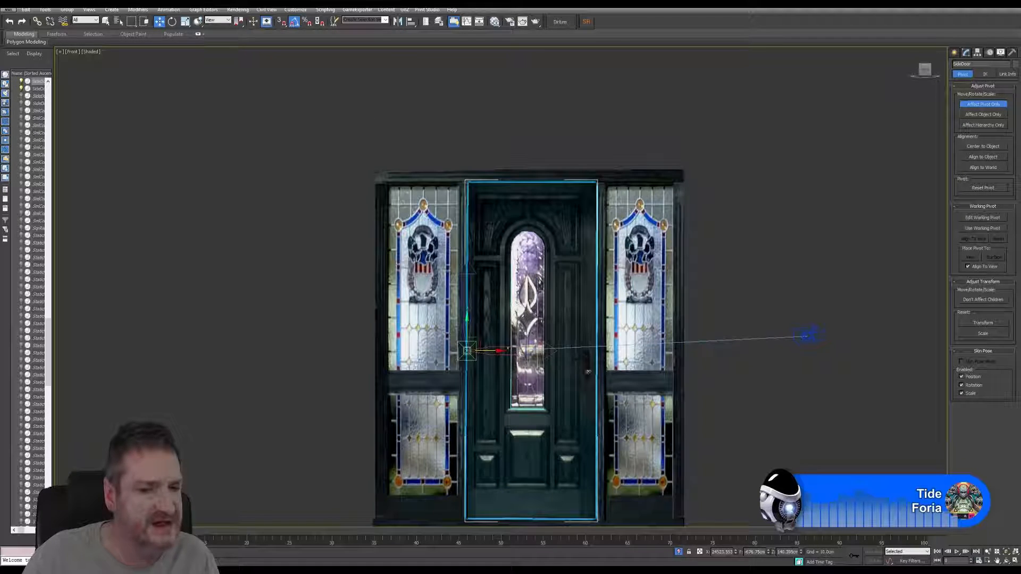
middle_drag(671, 428, 638, 386)
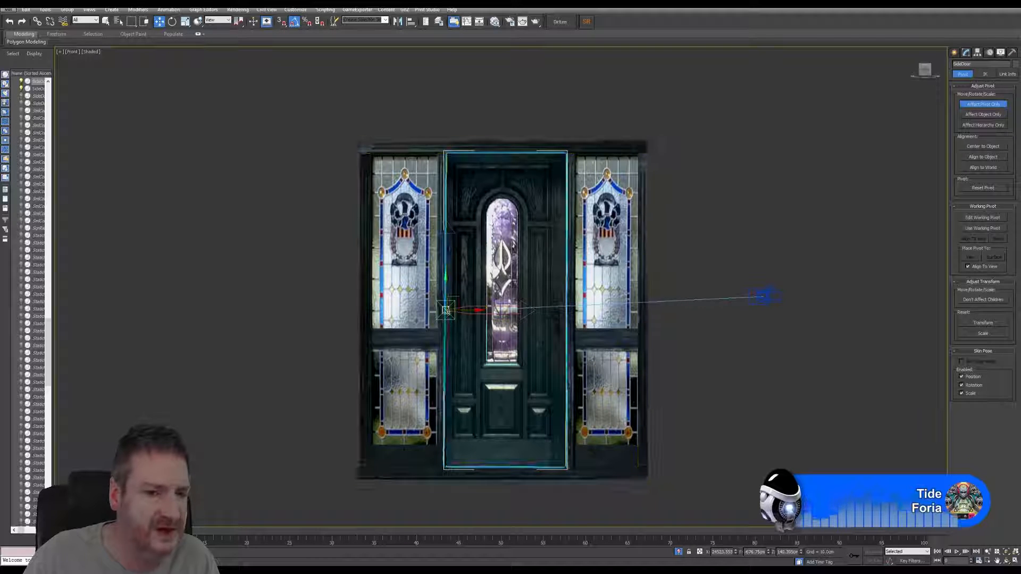
key(alt+w)
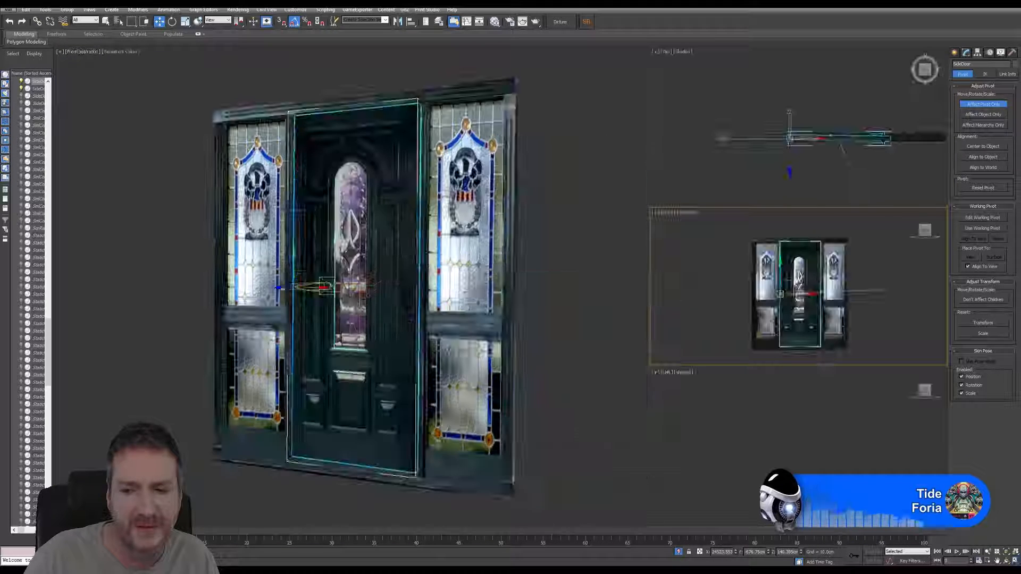
click(983, 103)
Collapse the door's XForm modifier into its Editable Poly.
click(966, 53)
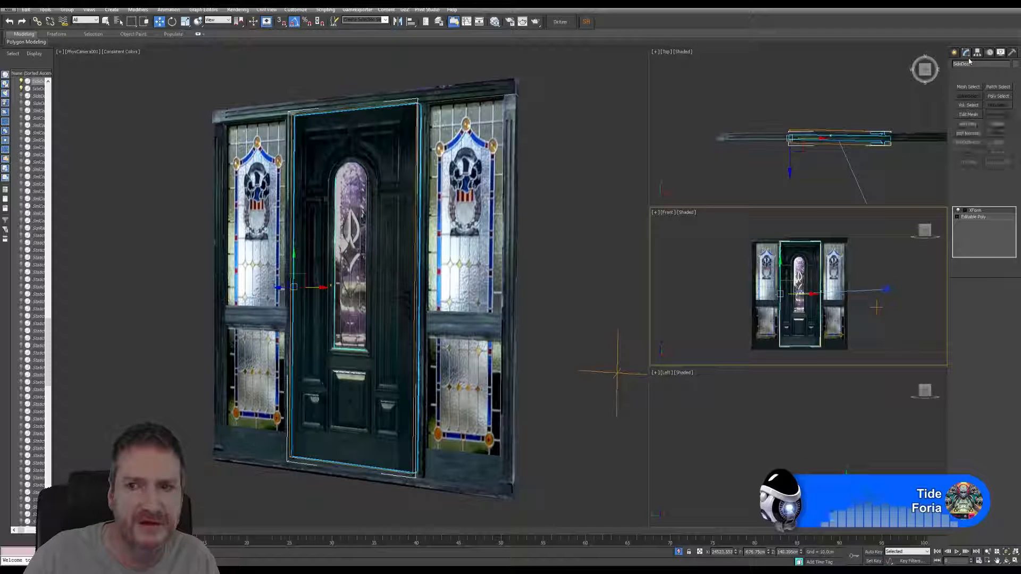
right_click(971, 214)
click(957, 291)
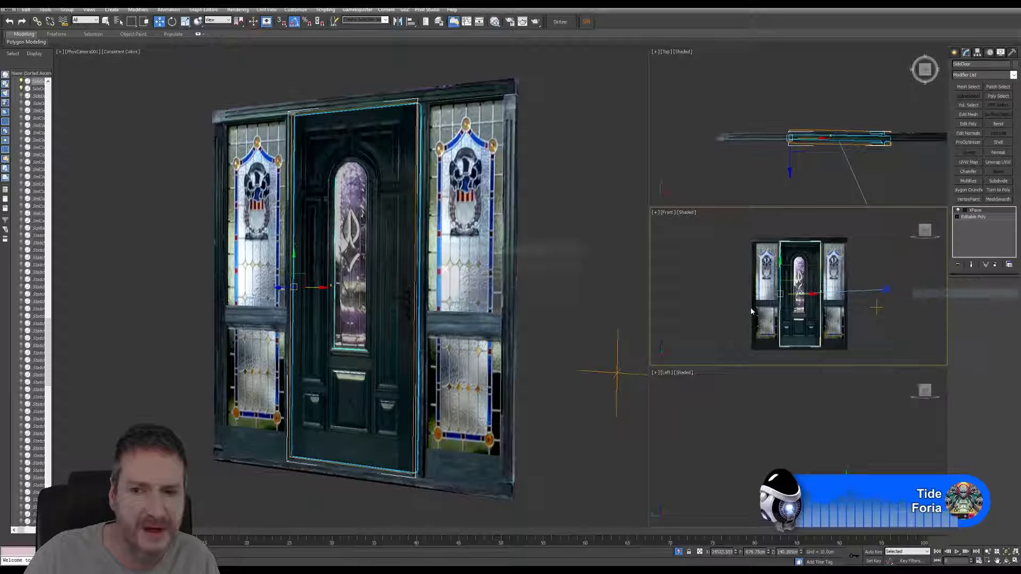
click(534, 311)
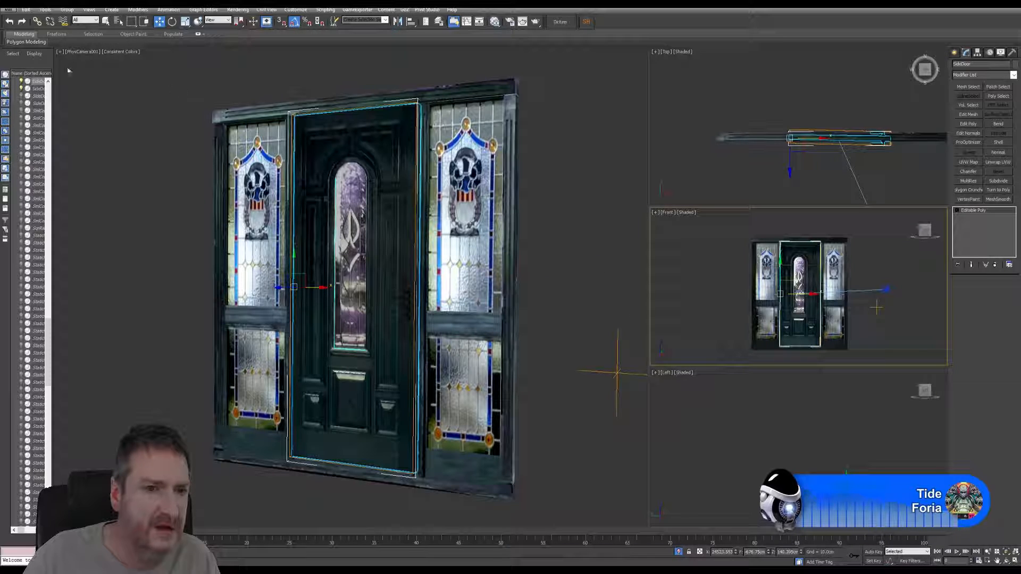
Export the selected door as the FBX file SideDoor in the Exports\SideDoor folder, using the Painter-UE4 preset.
click(10, 9)
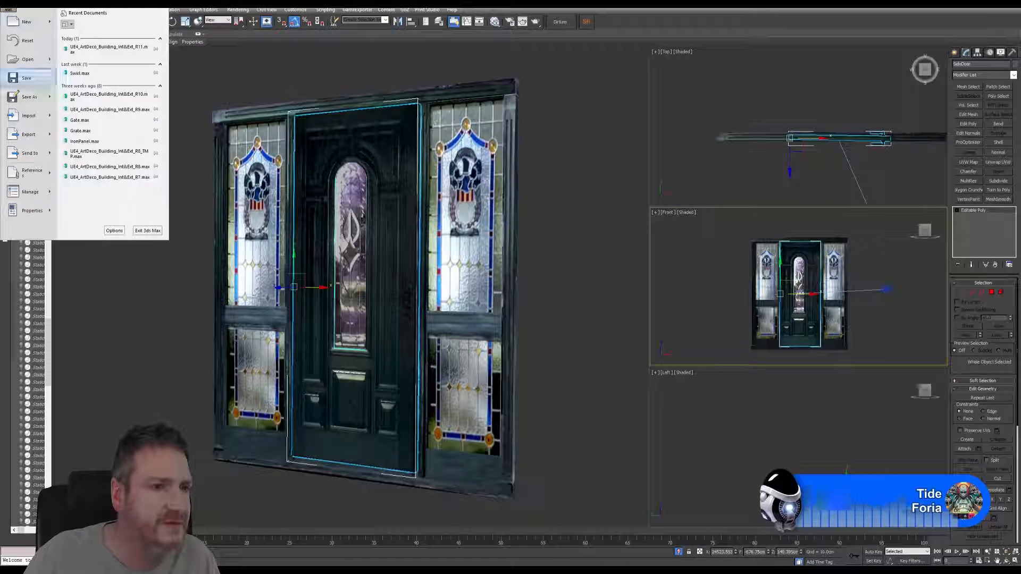
mouse_move(32, 135)
click(112, 73)
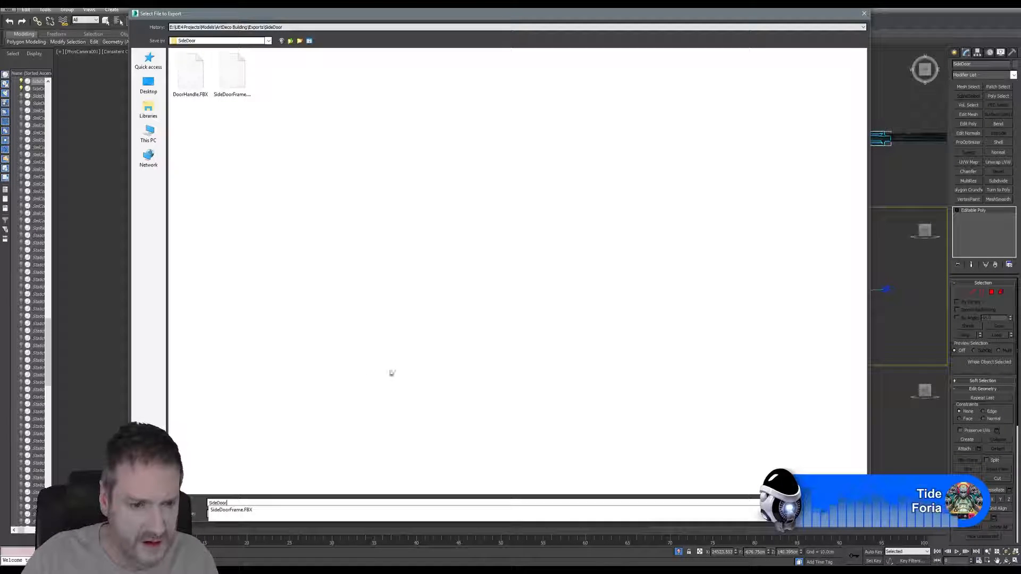
key(Return)
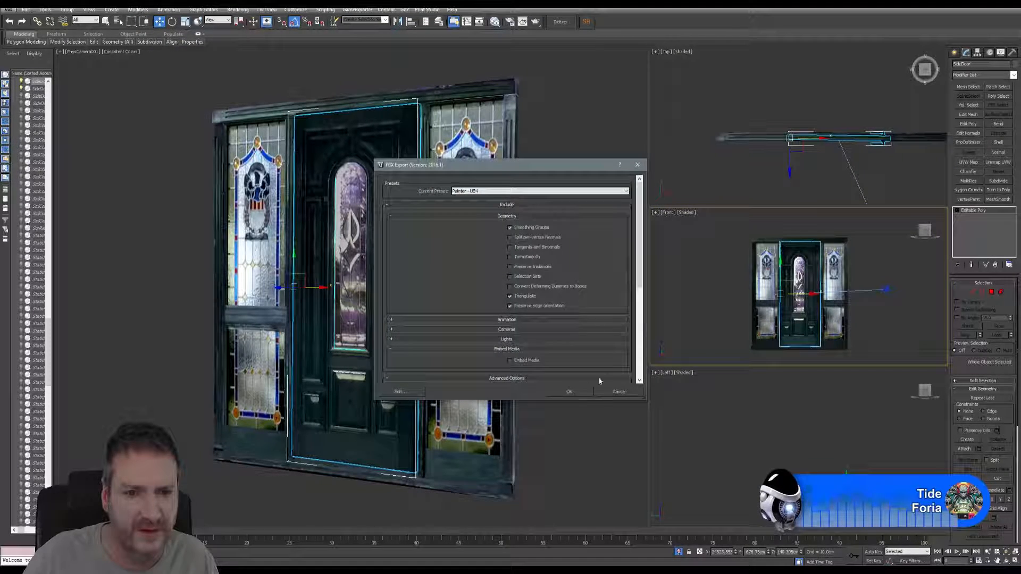
click(569, 391)
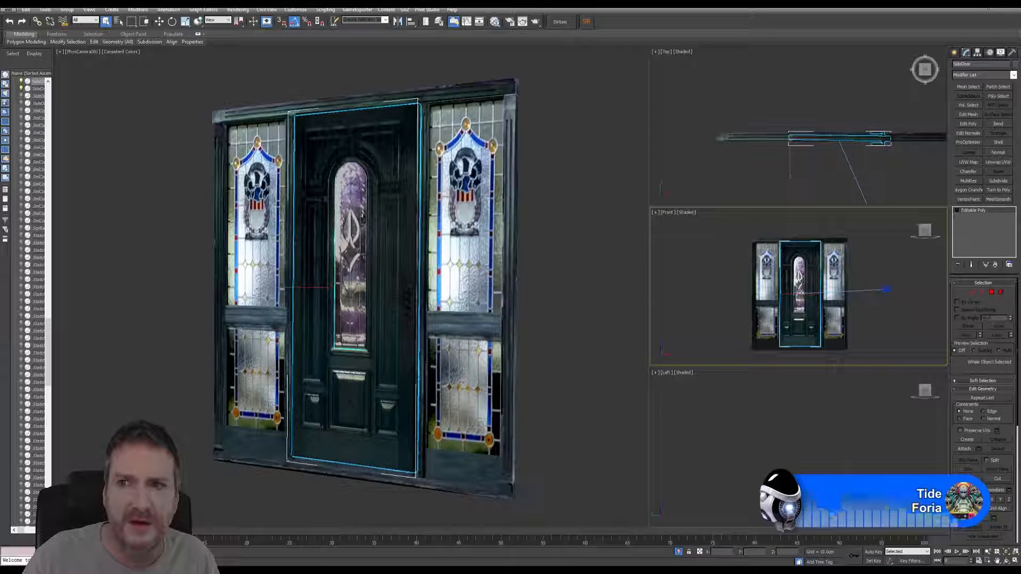
Switch to Knald and show the Height map of the door texture.
click(988, 7)
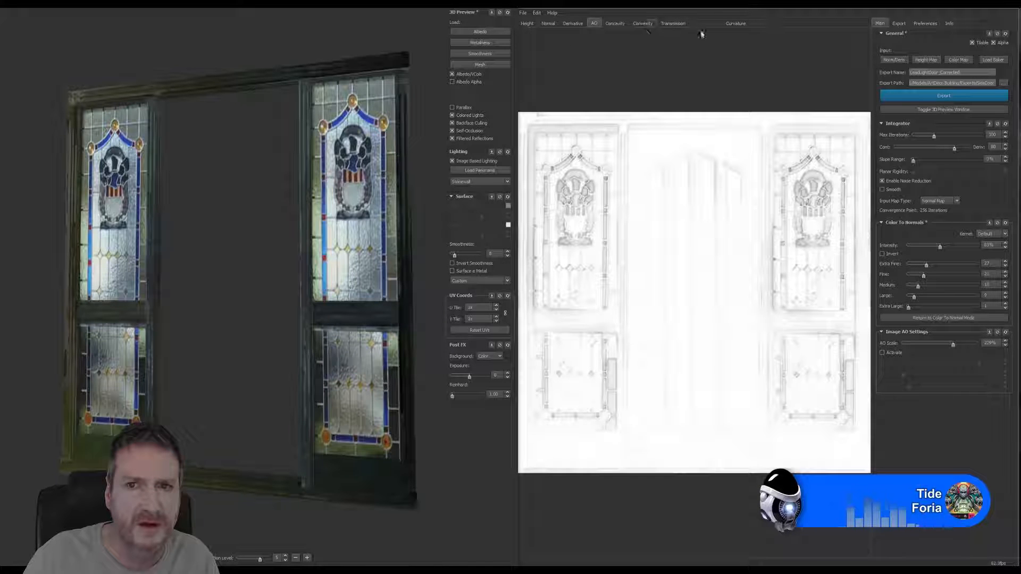
click(527, 23)
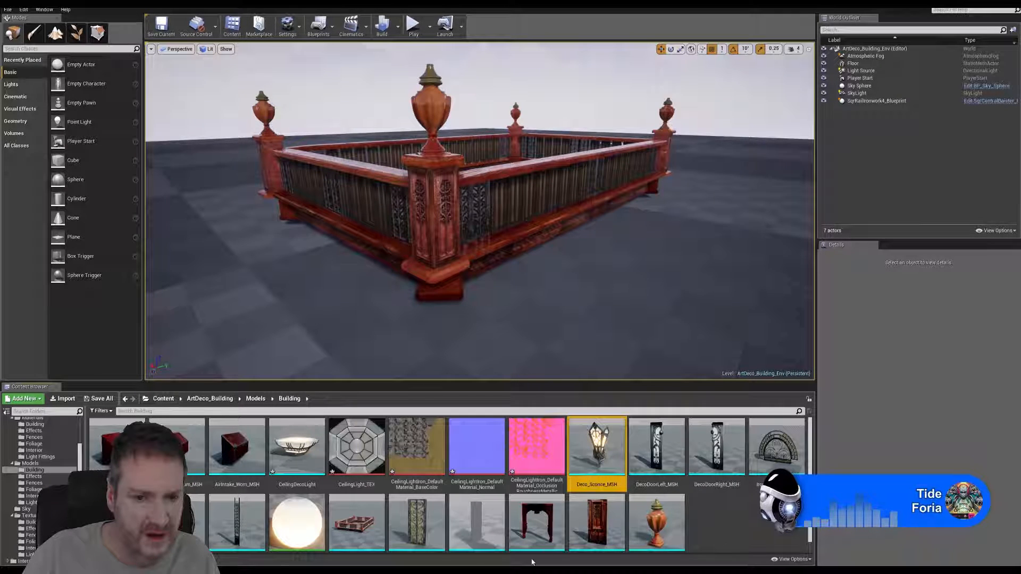
In Unreal Editor, move the three CeilingLightIron textures and Deco_Sconce_MSH from Models/Building into the Textures Building folder.
ctrl+click(417, 458)
ctrl+click(476, 457)
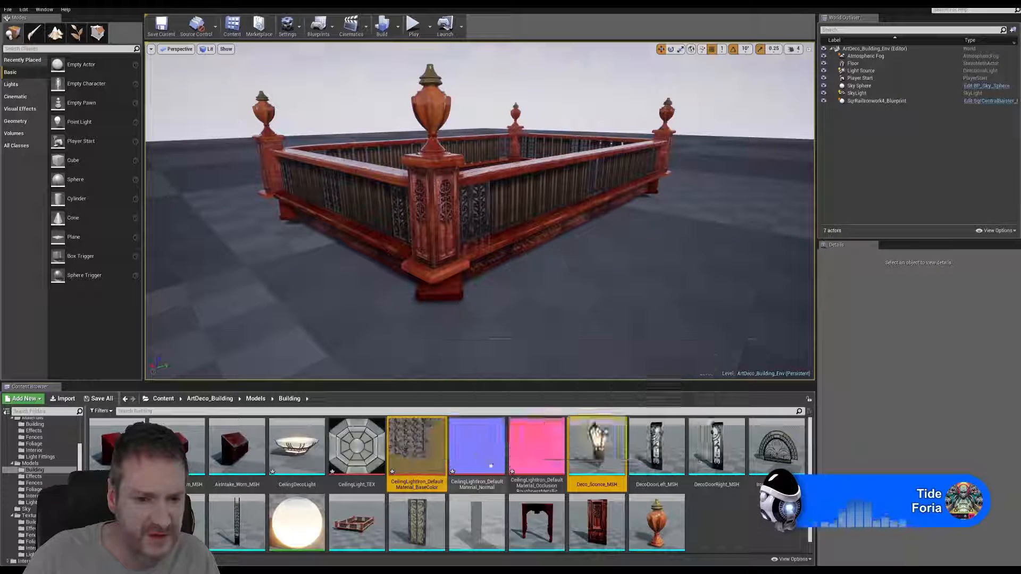
ctrl+click(522, 457)
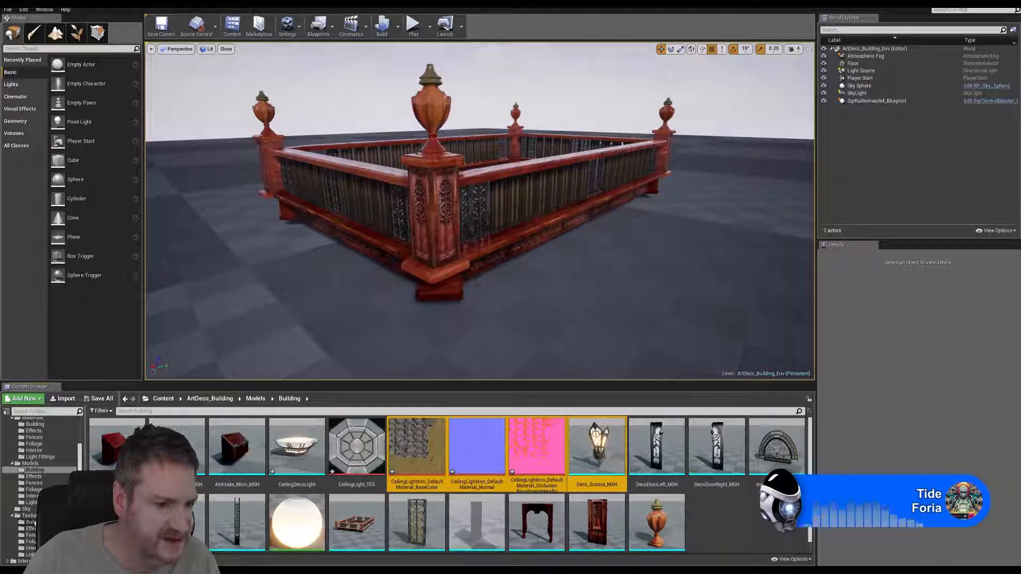
drag(35, 523, 35, 523)
click(55, 538)
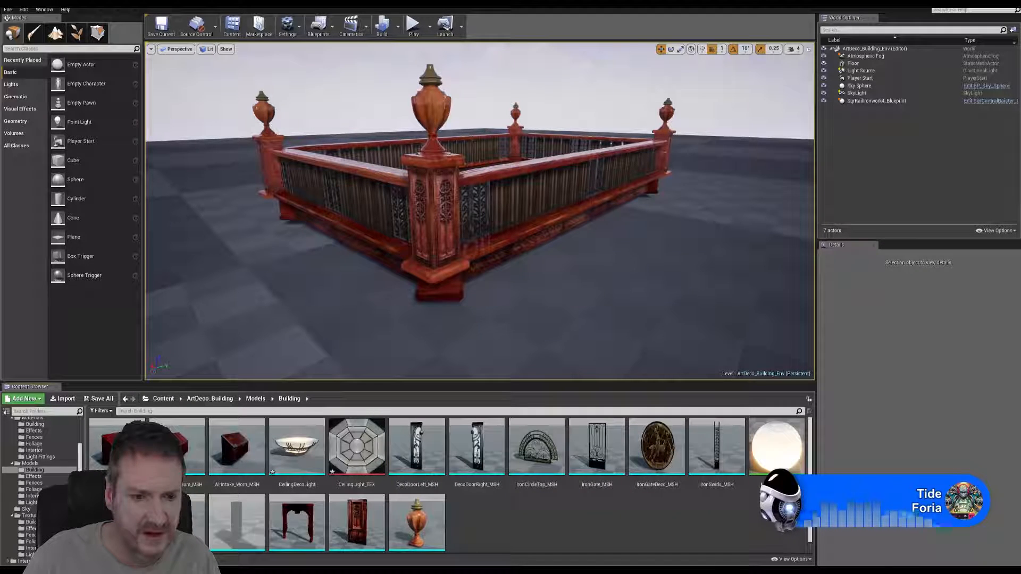
Rename the glowing ceiling light material in the Models Building folder as CeilingLightEmissive_MAT.
click(785, 451)
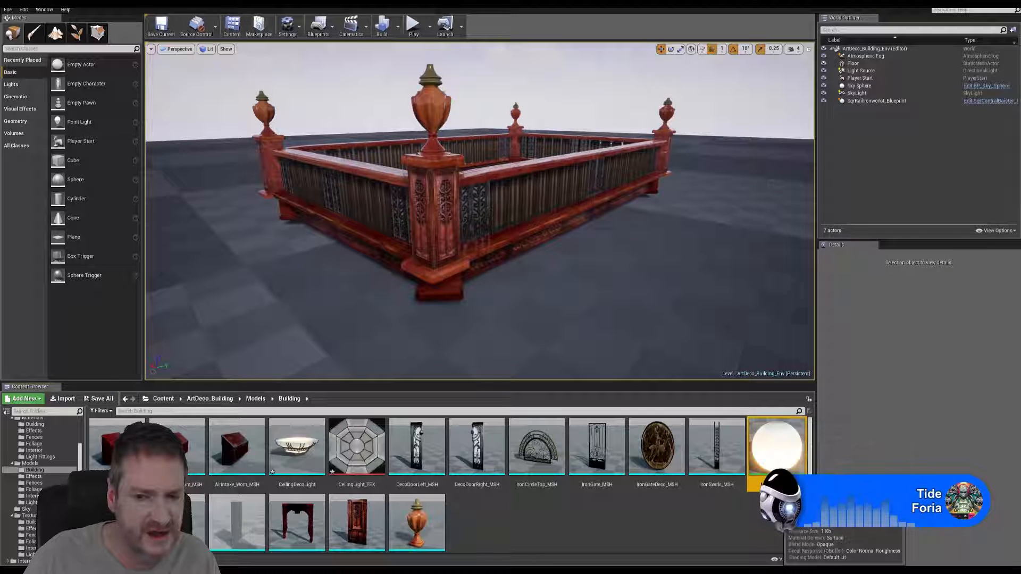
right_click(780, 505)
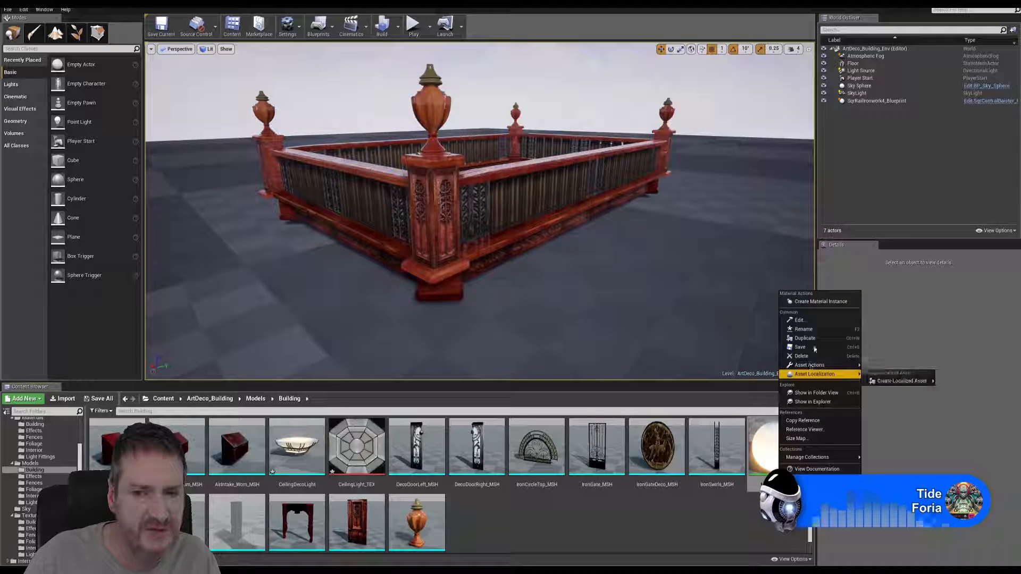
click(784, 550)
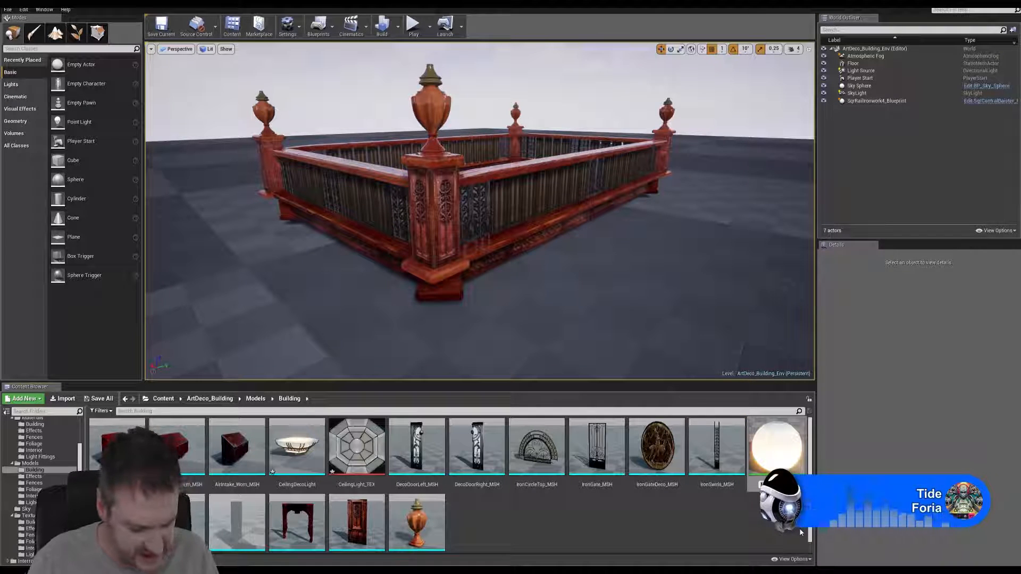
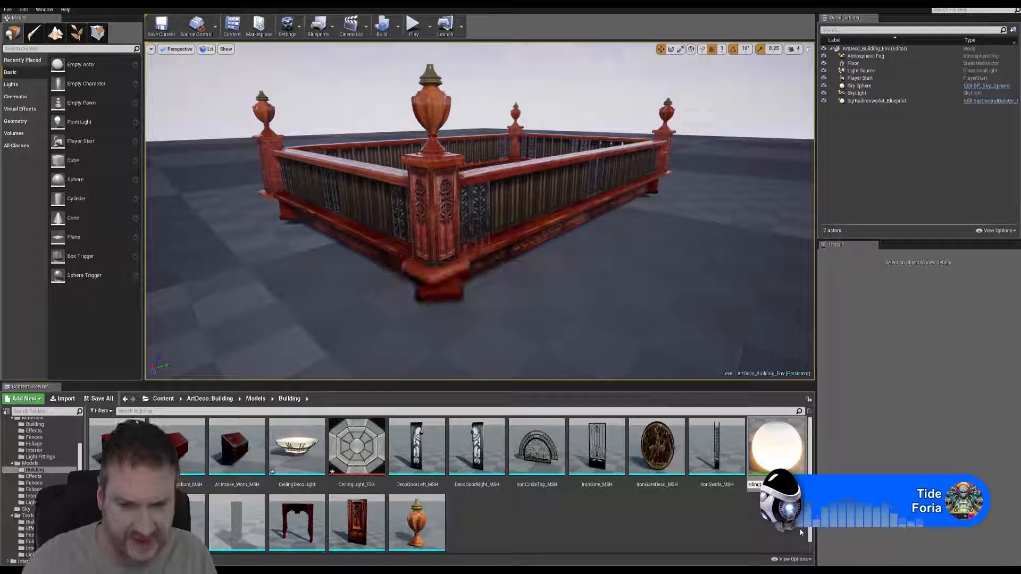
key(Return)
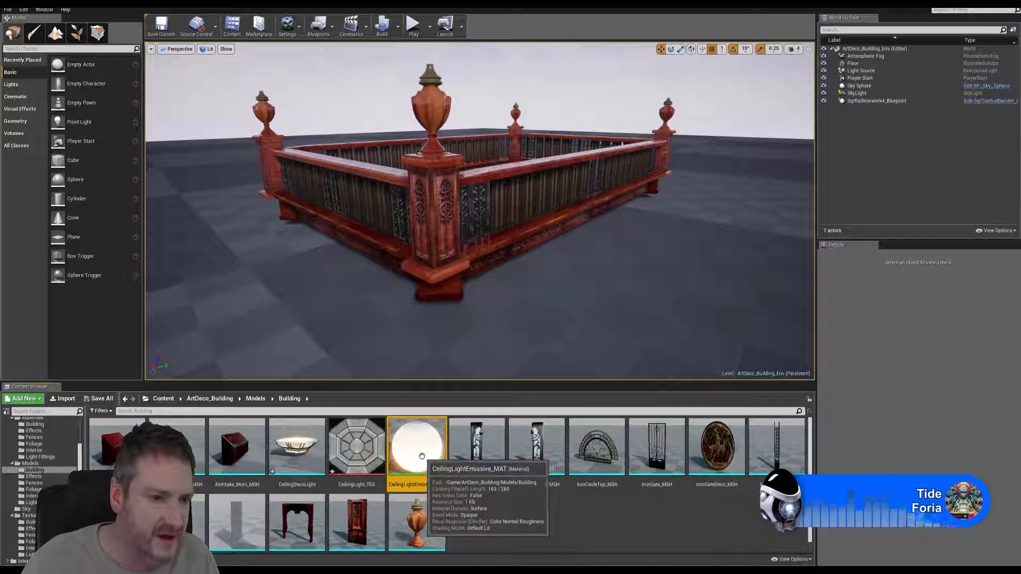
Move CeilingLightEmissive_MAT into the Materials Building folder and take CeilingLight_TEX out of the Models Building folder.
drag(417, 449, 38, 425)
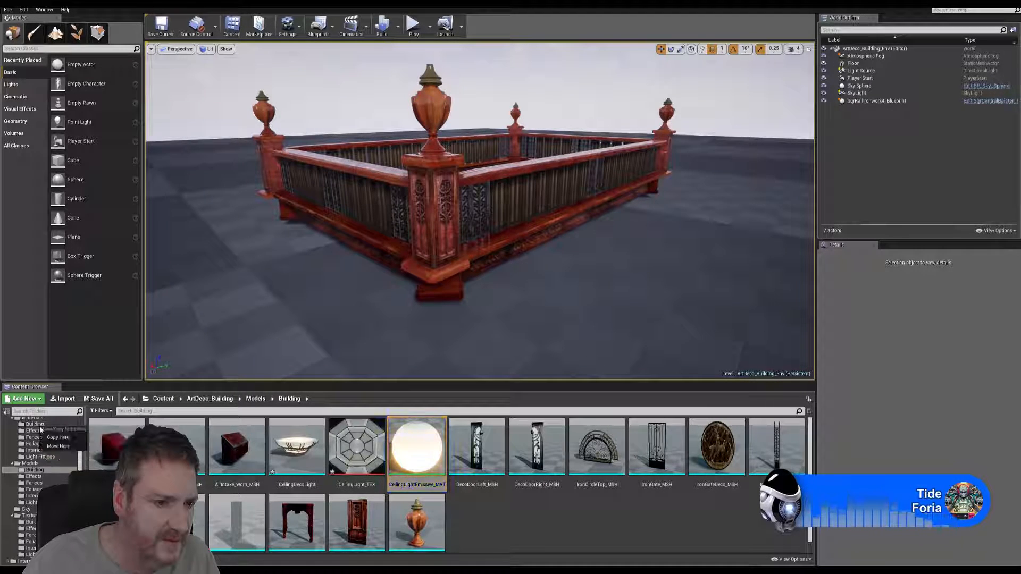
click(61, 452)
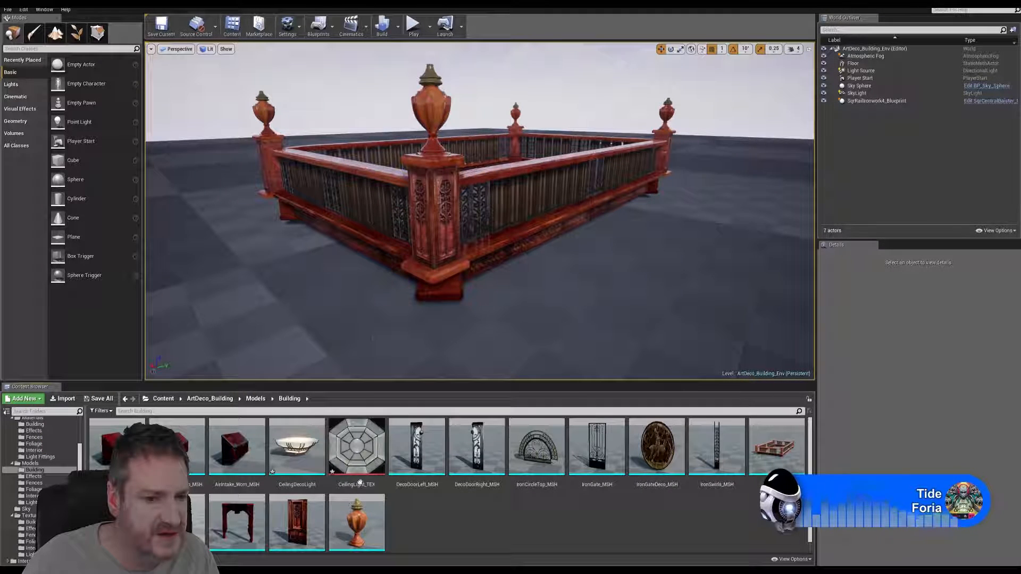
click(365, 446)
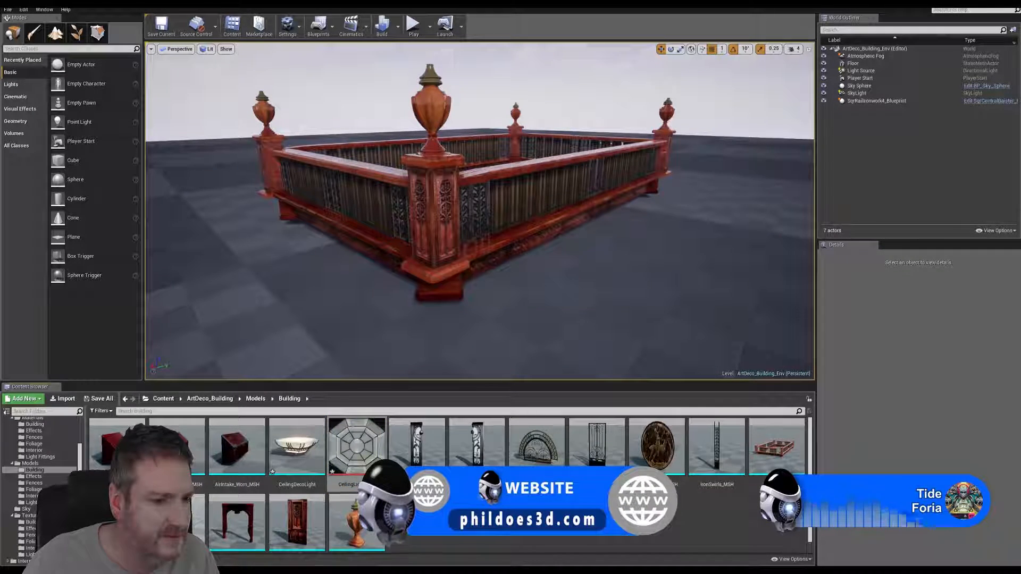
Import SideDoorFrame.FBX from the Exports\SideDoor folder into Models/Building as a static mesh, keeping the offered import options.
click(477, 542)
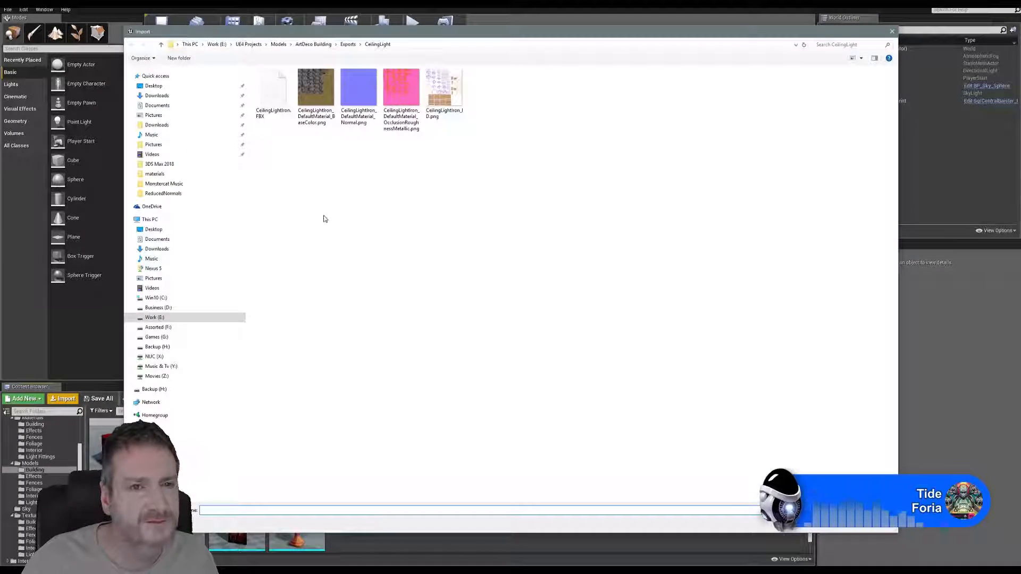
click(348, 44)
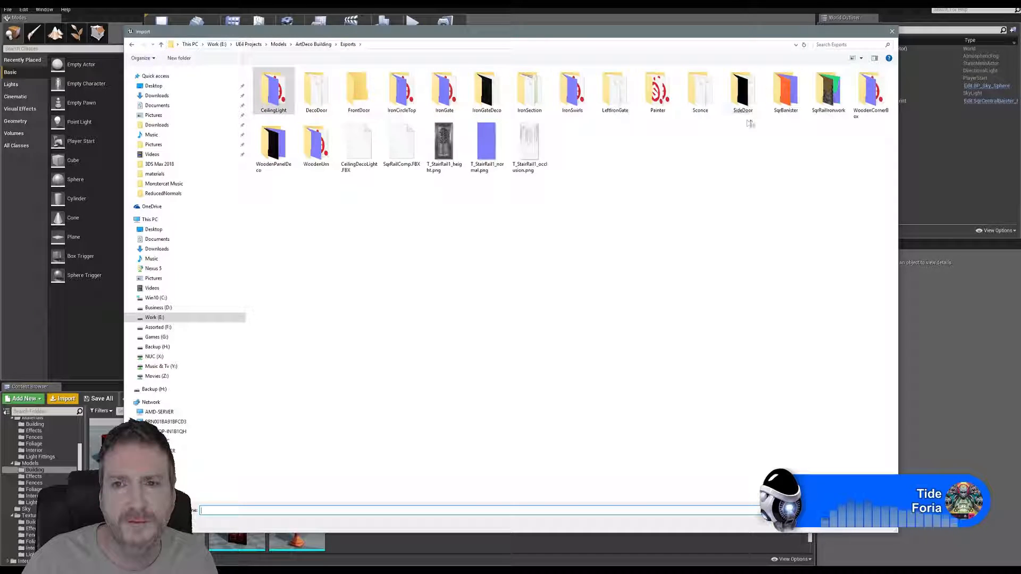
click(750, 102)
key(Return)
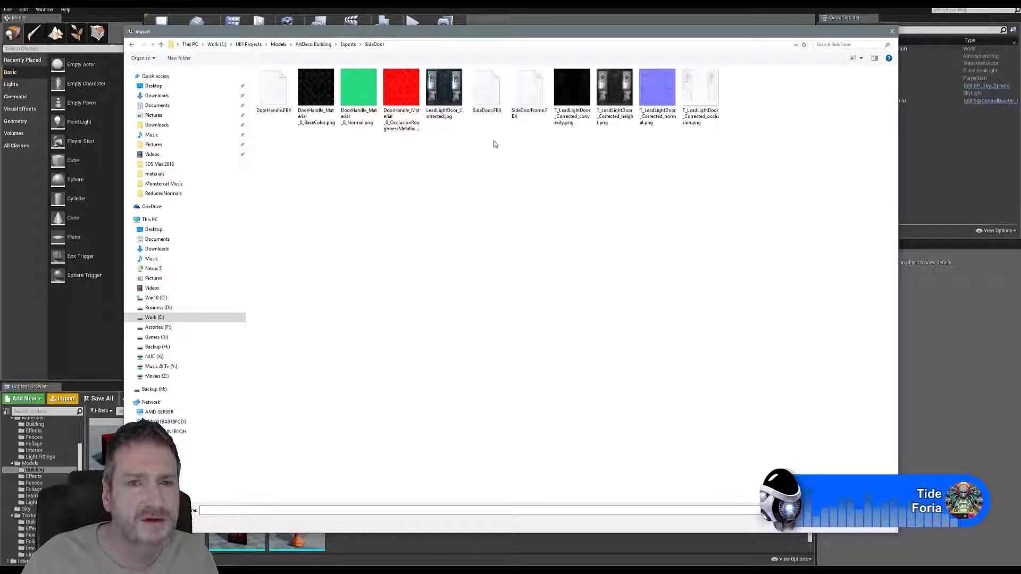
double_click(532, 93)
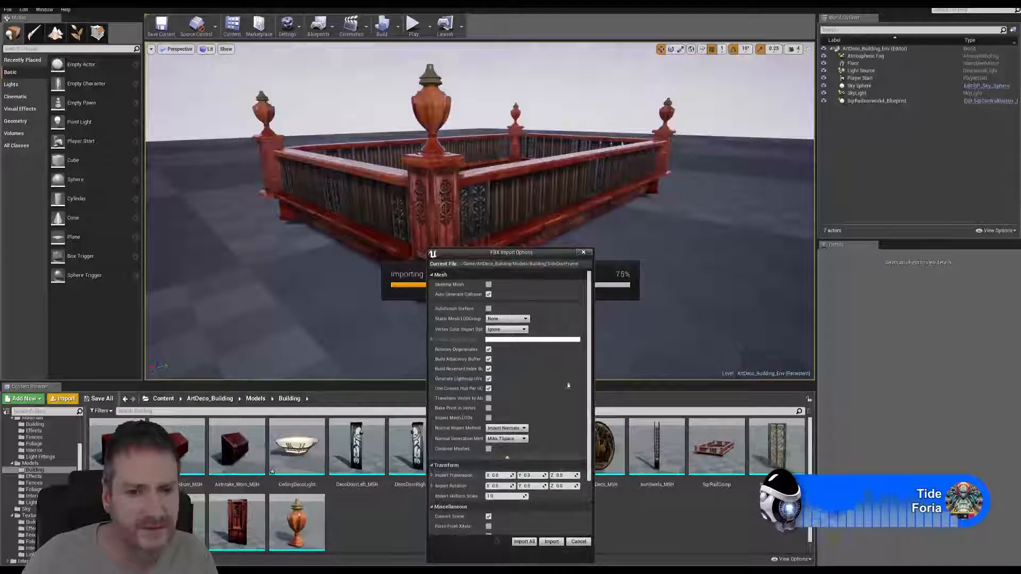
drag(518, 256, 499, 131)
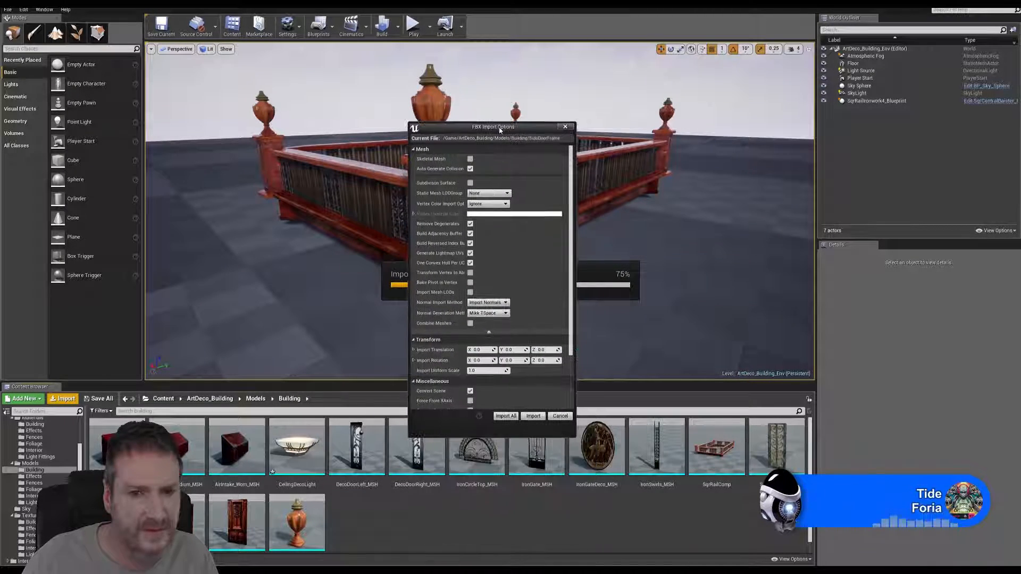
click(534, 416)
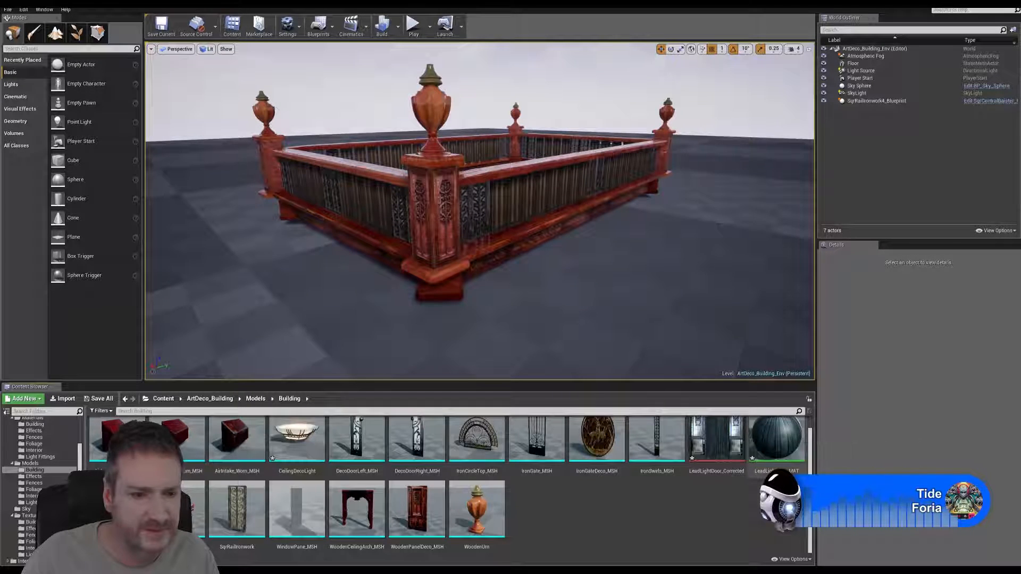
Examine the imported side door frame mesh and its leadlight panels in the mesh editor.
double_click(175, 508)
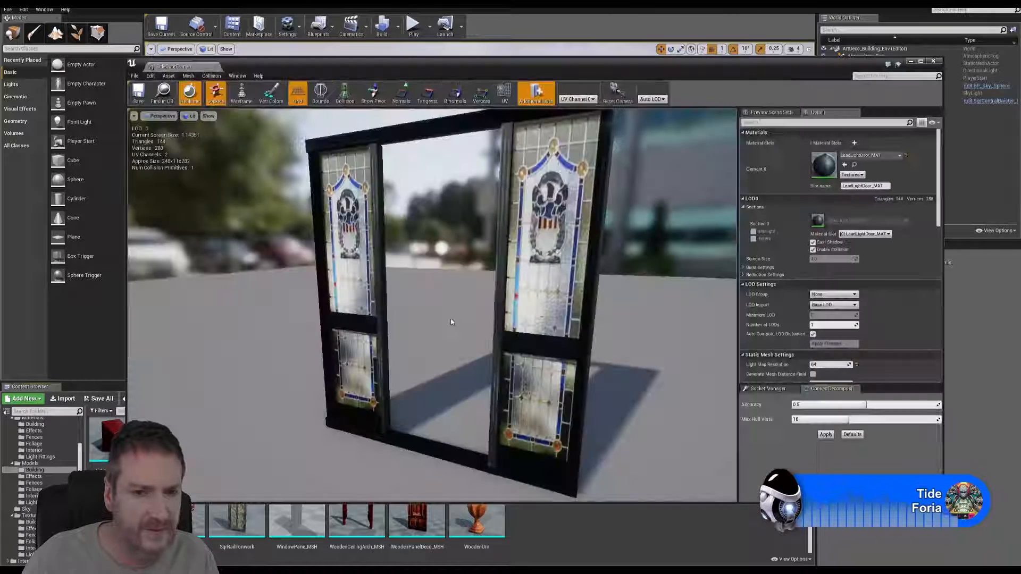
mouse_move(589, 326)
mouse_down()
mouse_move(521, 329)
mouse_move(595, 325)
mouse_up()
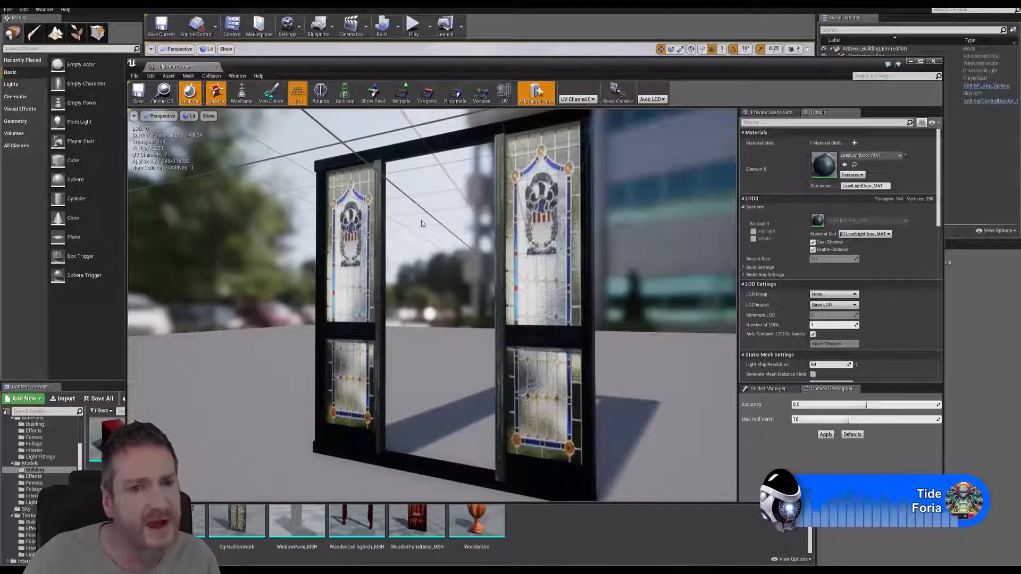
click(933, 60)
Import the T_LeadLightDoor_Corrected normal and occlusion PNG textures from the SideDoor folder into Models/Building.
click(780, 443)
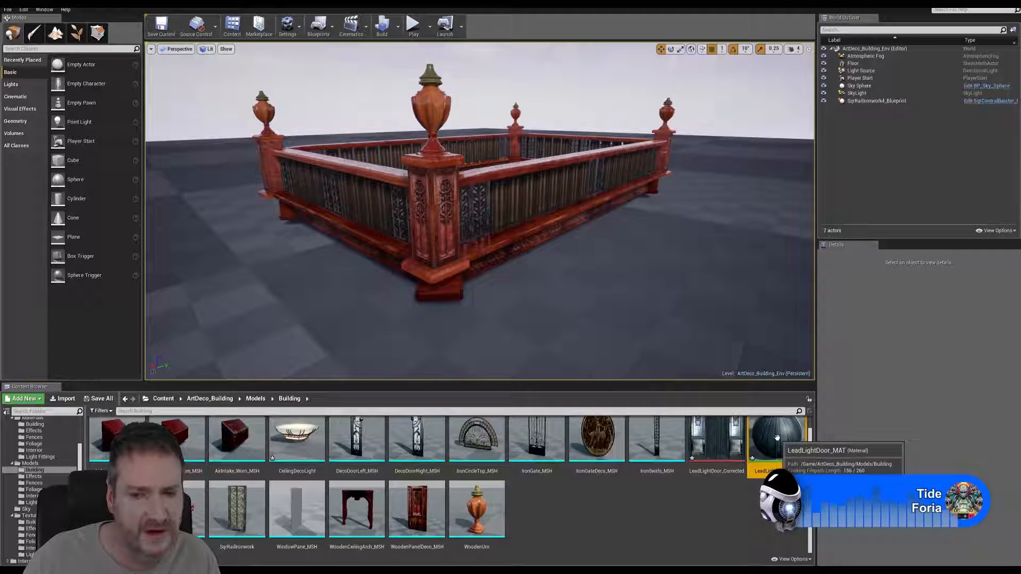
click(588, 520)
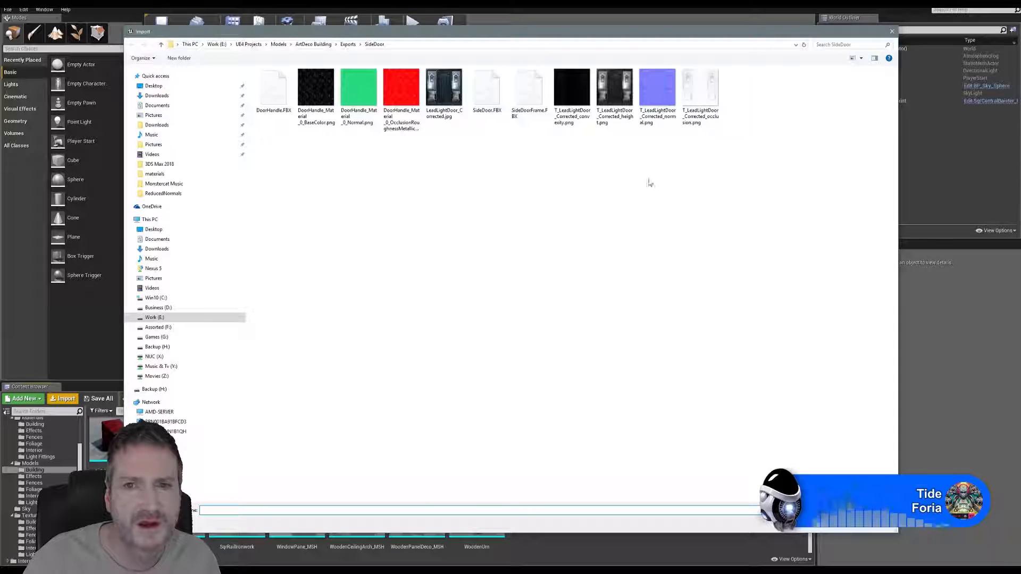
click(651, 102)
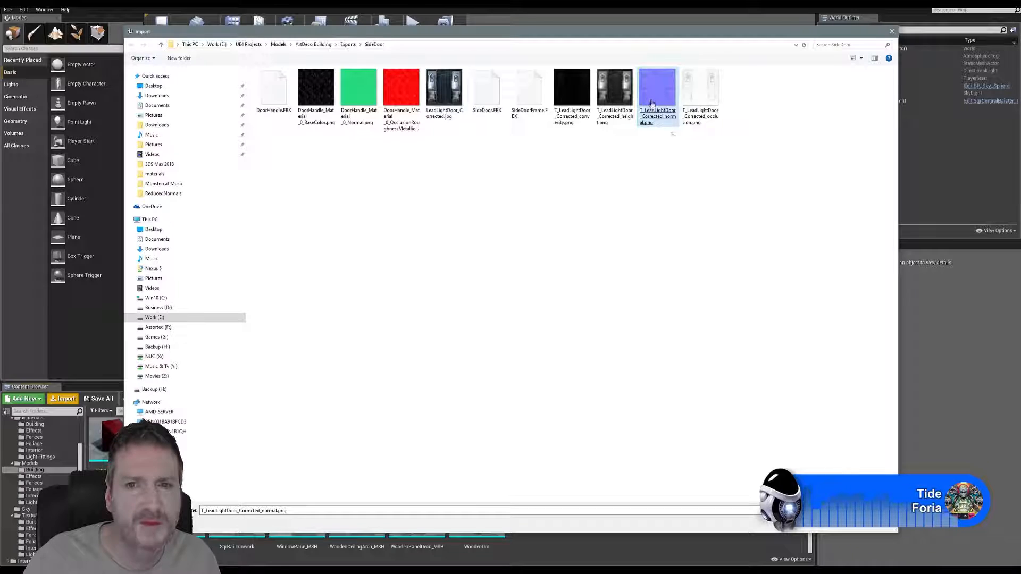
click(698, 91)
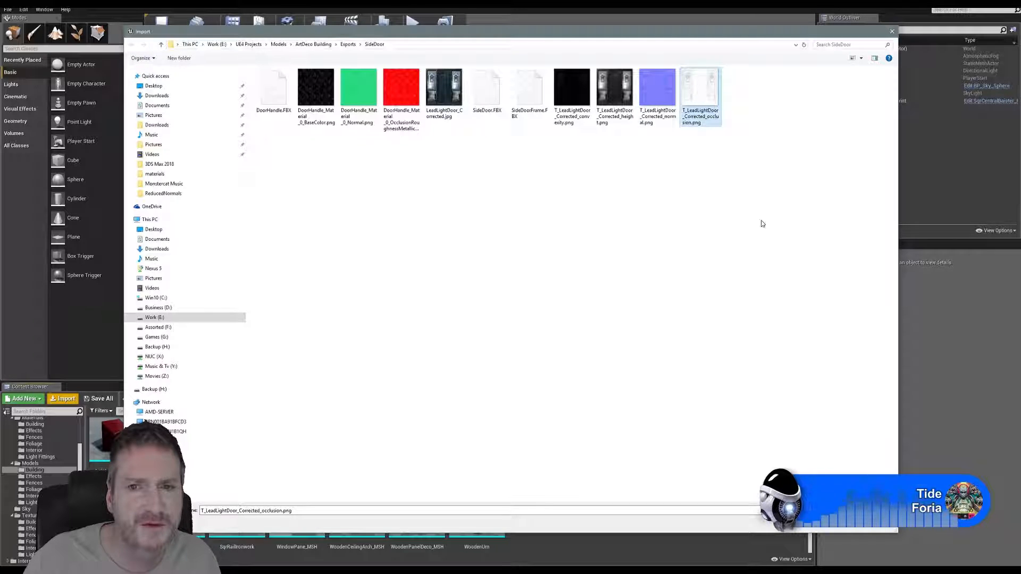
drag(657, 148, 717, 93)
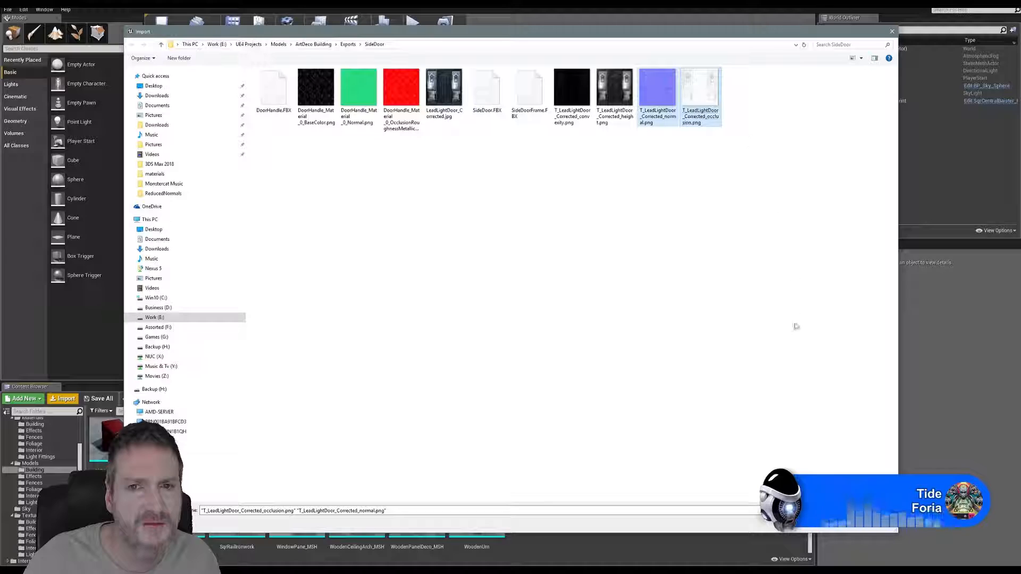
click(834, 529)
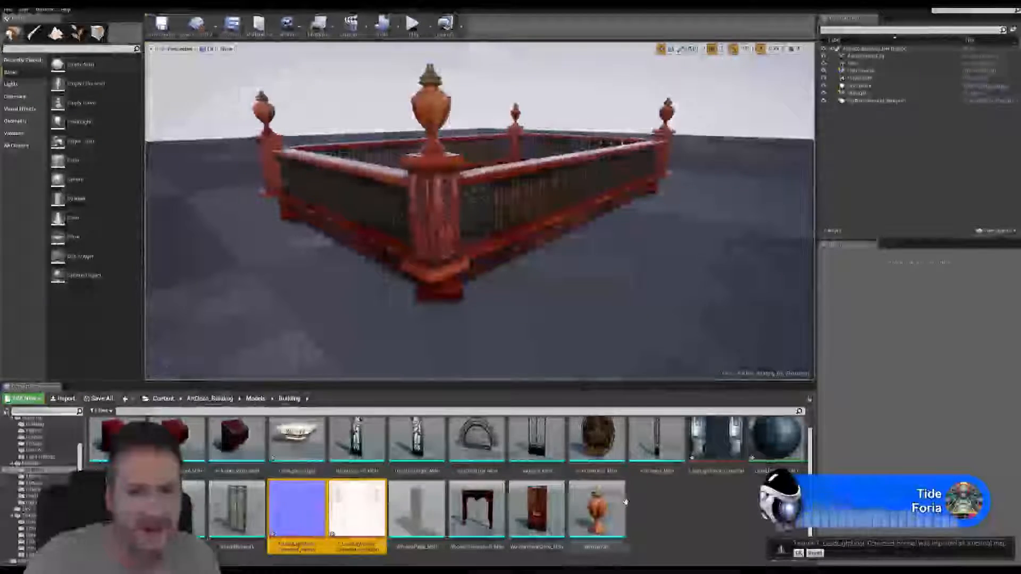
Open the LeadLightDoor_MAT material and place its base color Texture Sample node just before the material's result node.
double_click(775, 437)
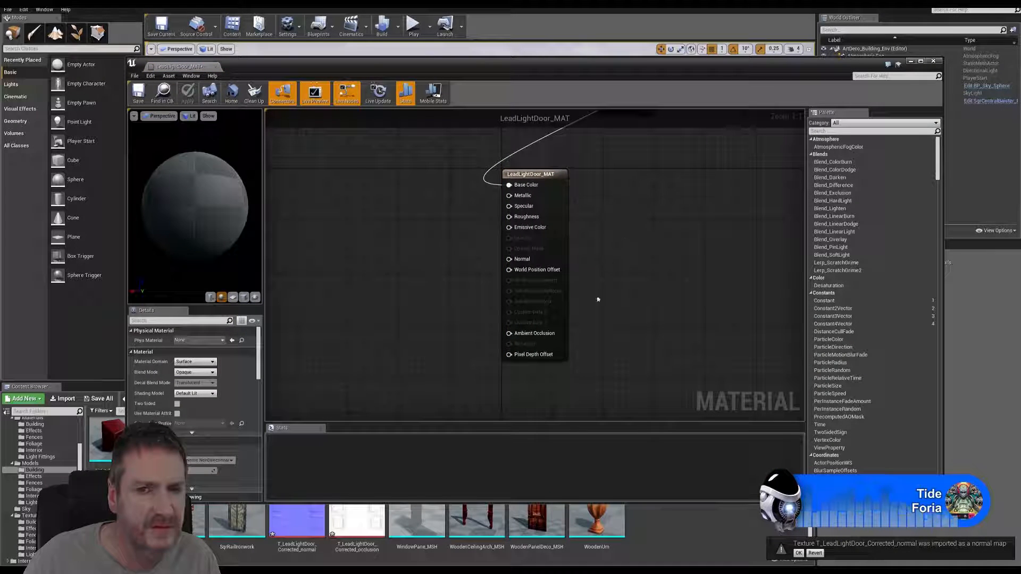
scroll(610, 201, down, 5)
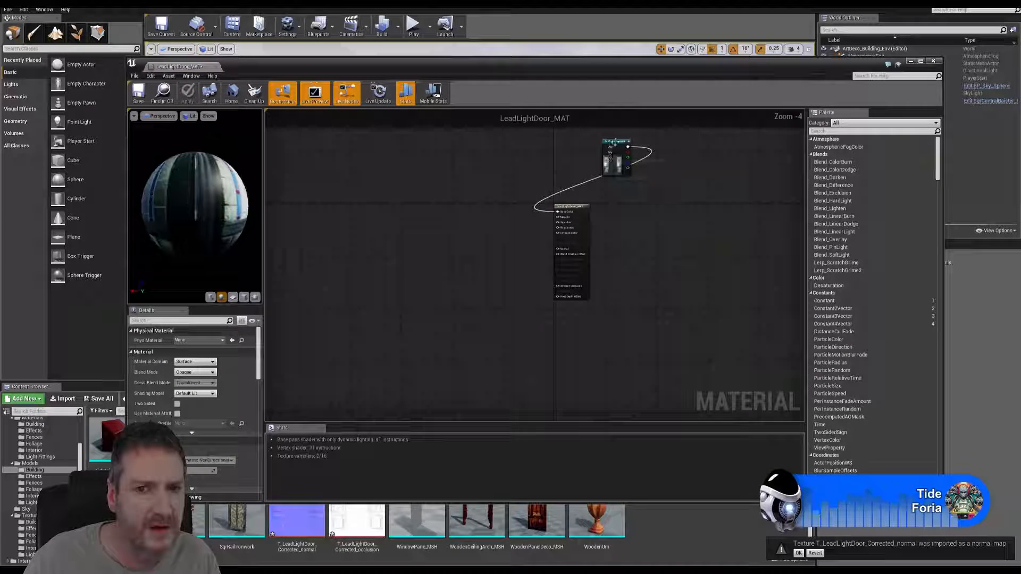
drag(610, 144, 503, 196)
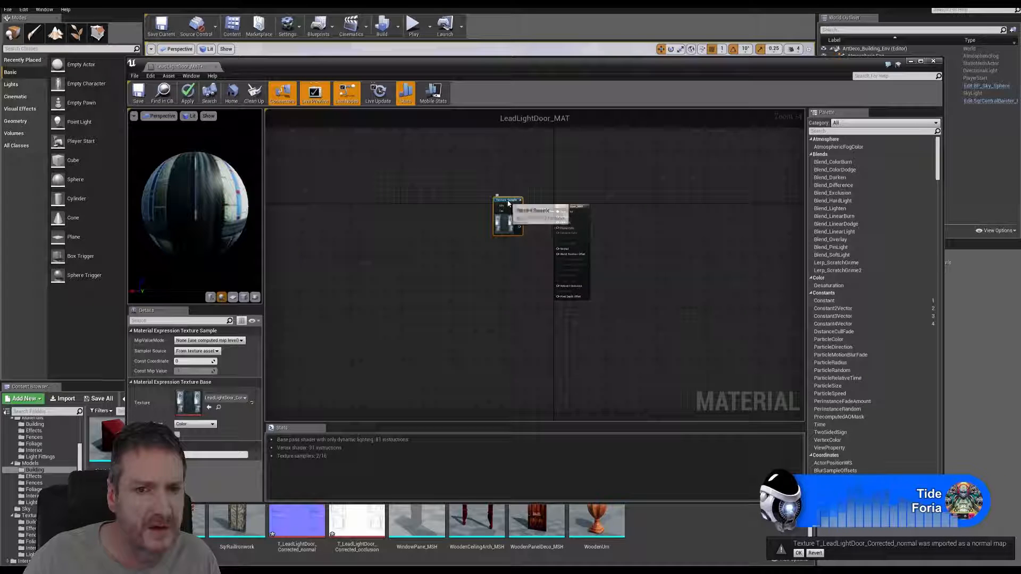
scroll(512, 203, up, 3)
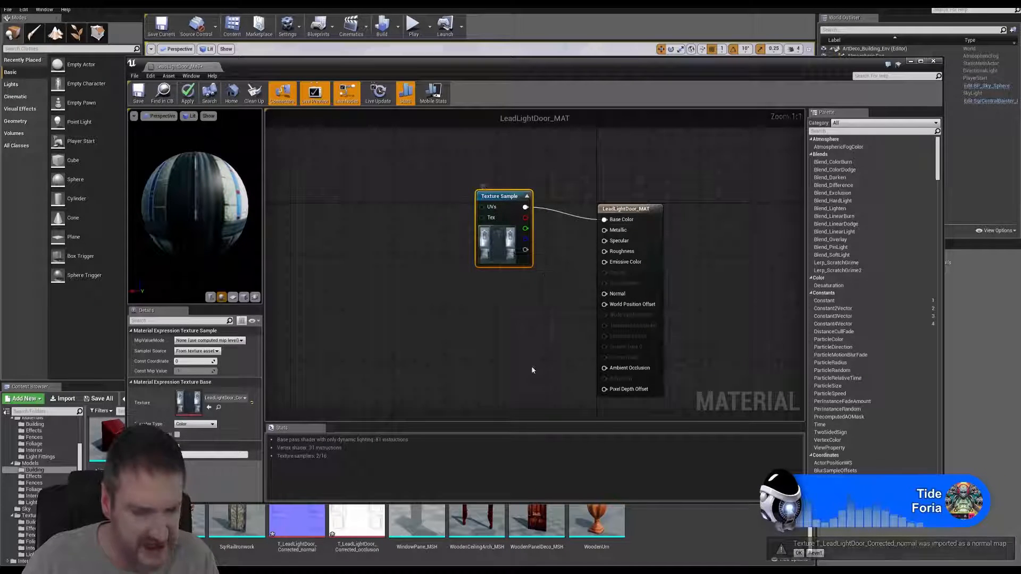
Duplicate the base color Texture Sample twice and stack the two copies in a column beneath it.
key(ctrl+w)
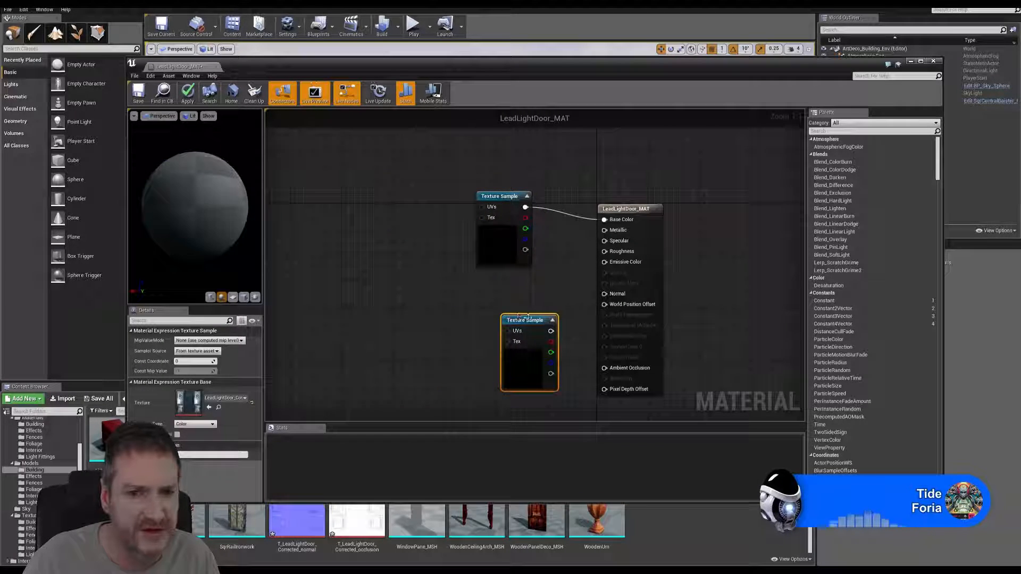
drag(528, 319, 504, 294)
scroll(545, 316, down, 3)
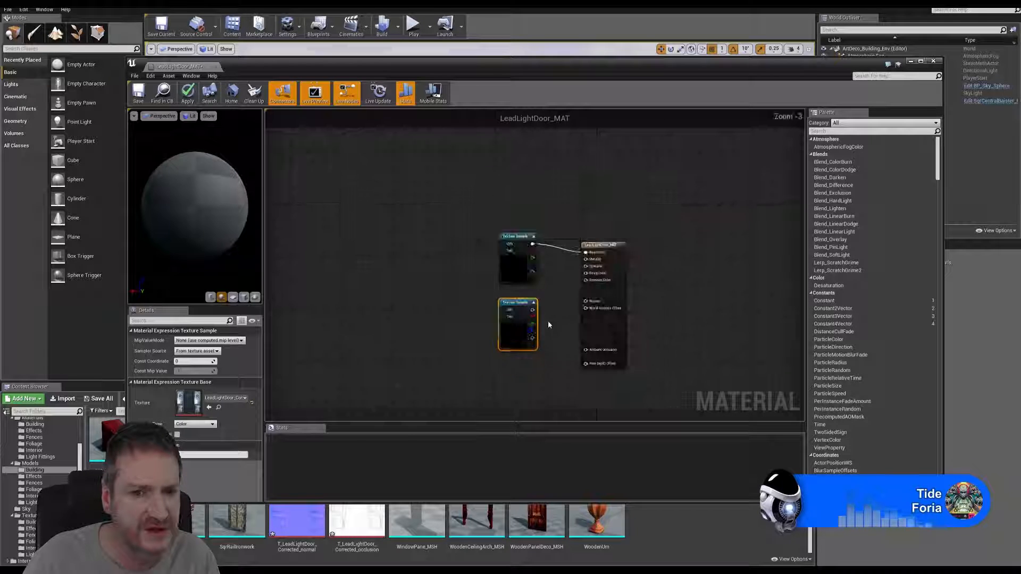
key(ctrl+w)
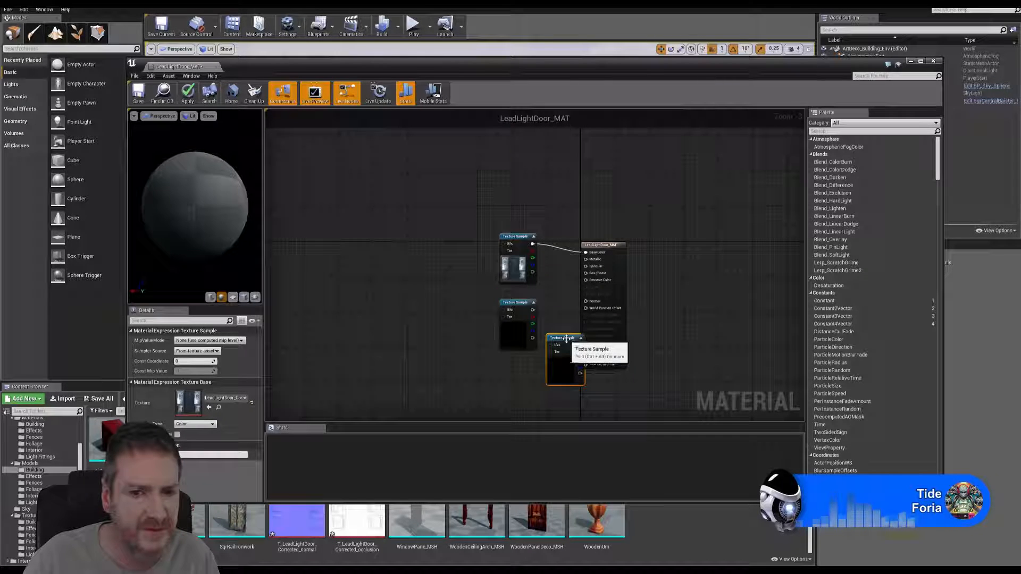
drag(570, 336, 519, 369)
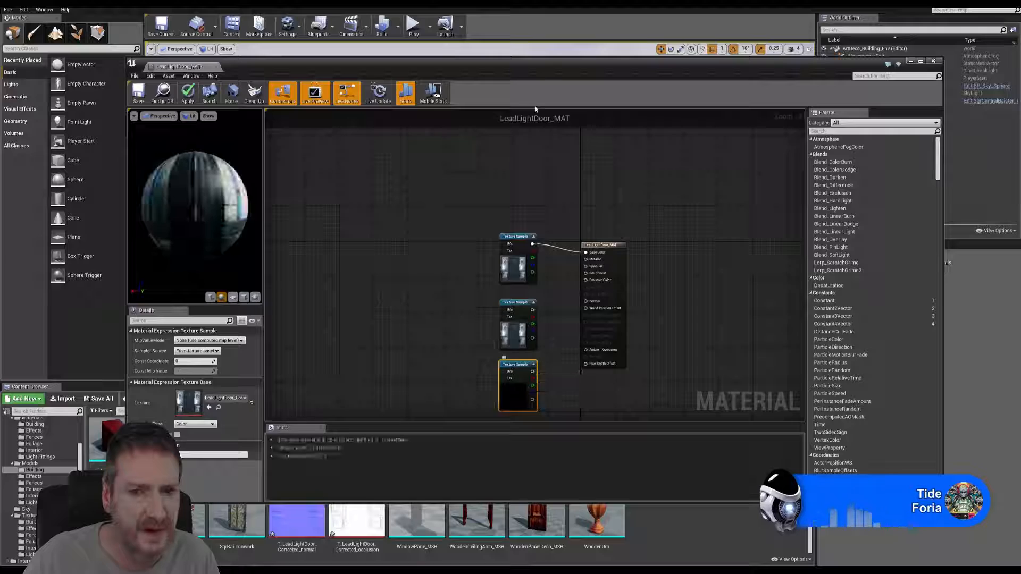
Assign the T_LeadLightDoor_Corrected_normal texture to the middle Texture Sample node of LeadLightDoor_MAT.
drag(540, 63, 506, 10)
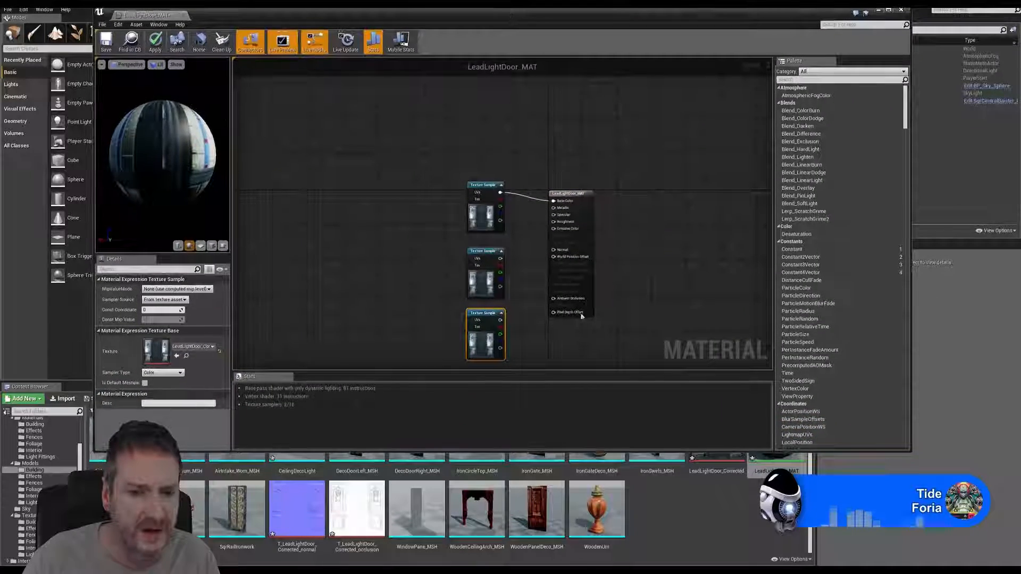
click(297, 509)
scroll(494, 262, up, 3)
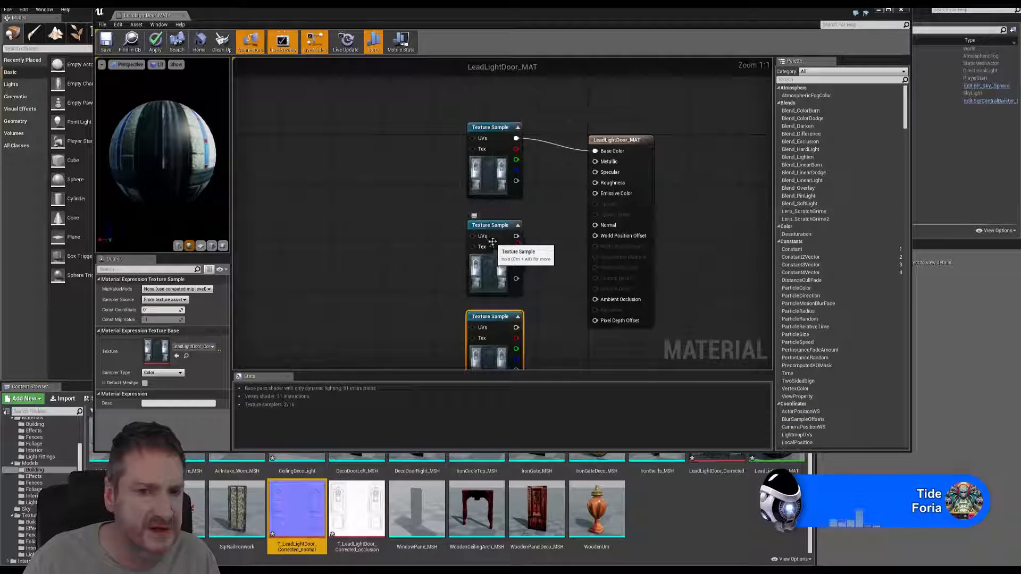
click(494, 263)
right_click(498, 268)
click(507, 272)
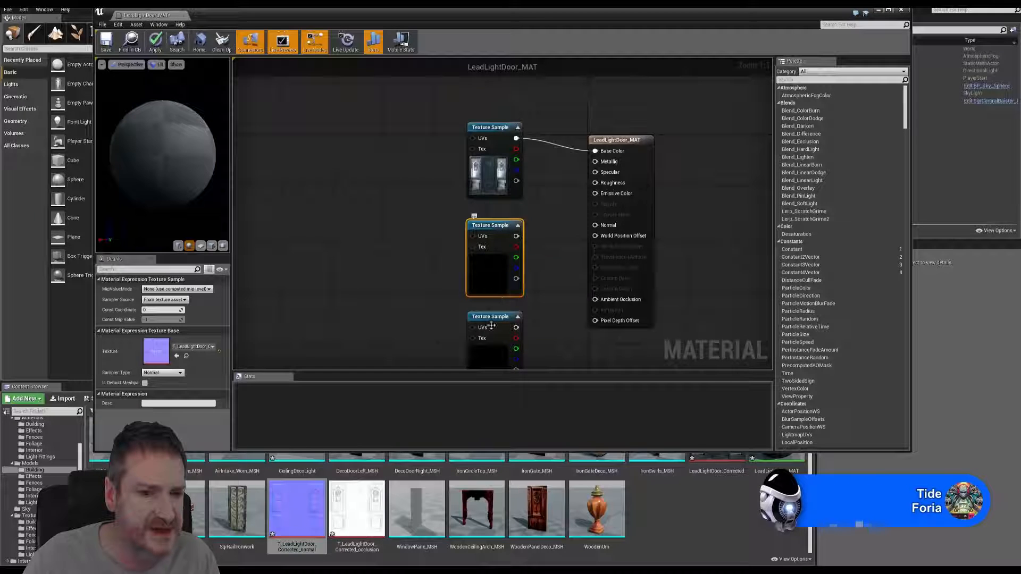
Assign the T_LeadLightDoor_Corrected_occlusion texture to the lowest Texture Sample node of LeadLightDoor_MAT.
click(357, 509)
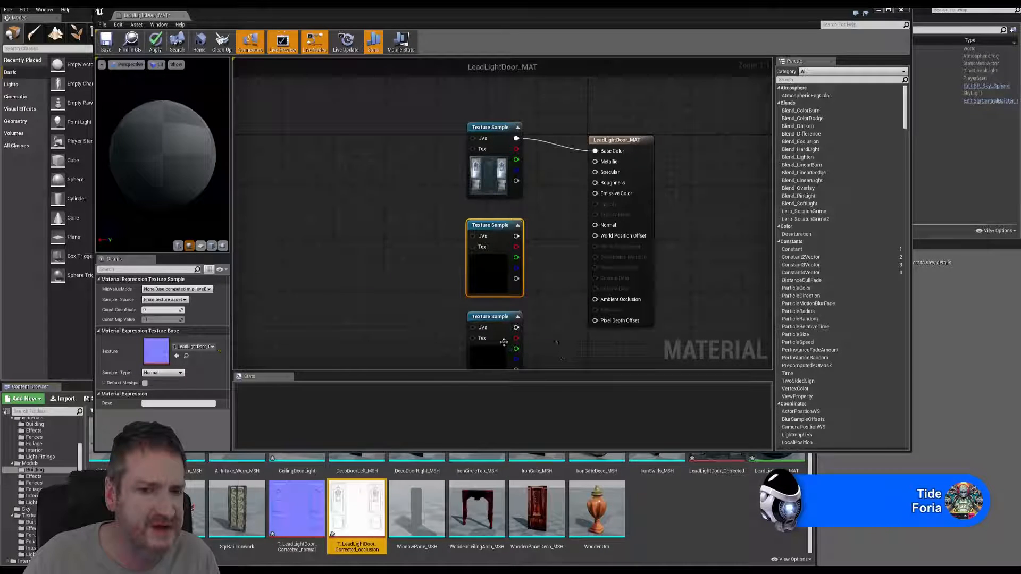
right_click(489, 356)
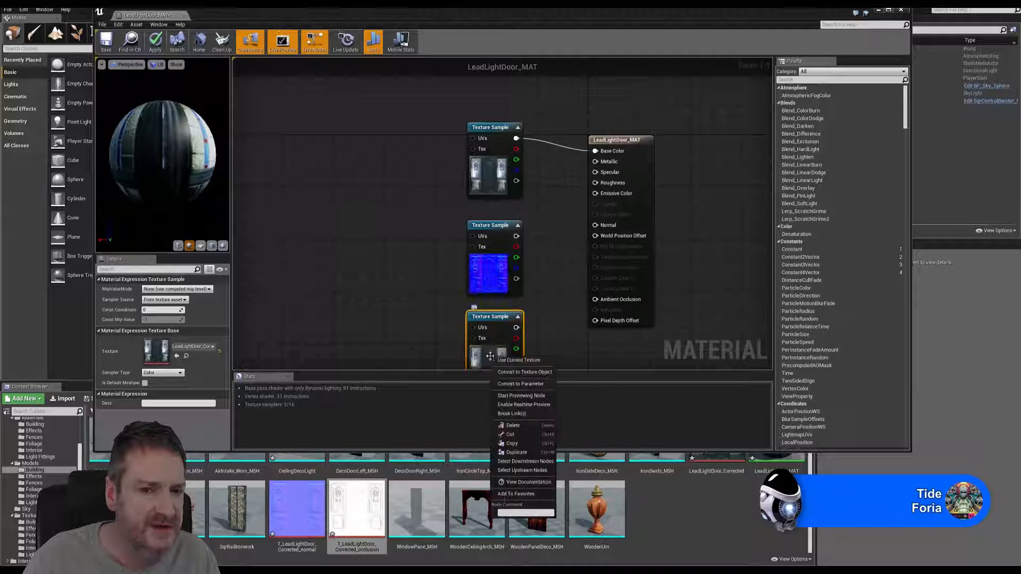
click(516, 361)
Wire the normal Texture Sample to Normal and the occlusion one to Ambient Occlusion, and save LeadLightDoor_MAT.
drag(516, 236, 595, 226)
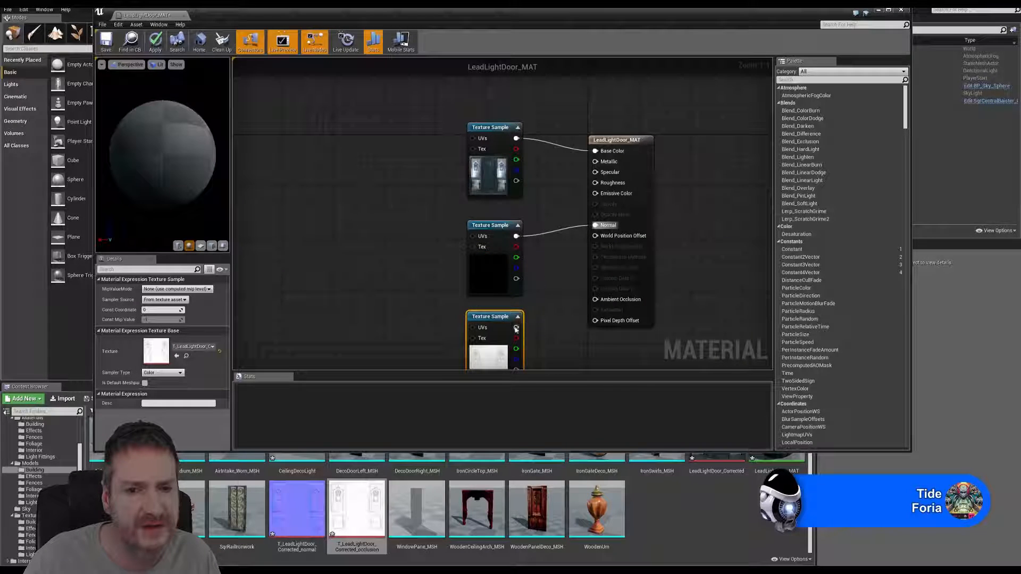
drag(516, 328, 592, 306)
click(106, 42)
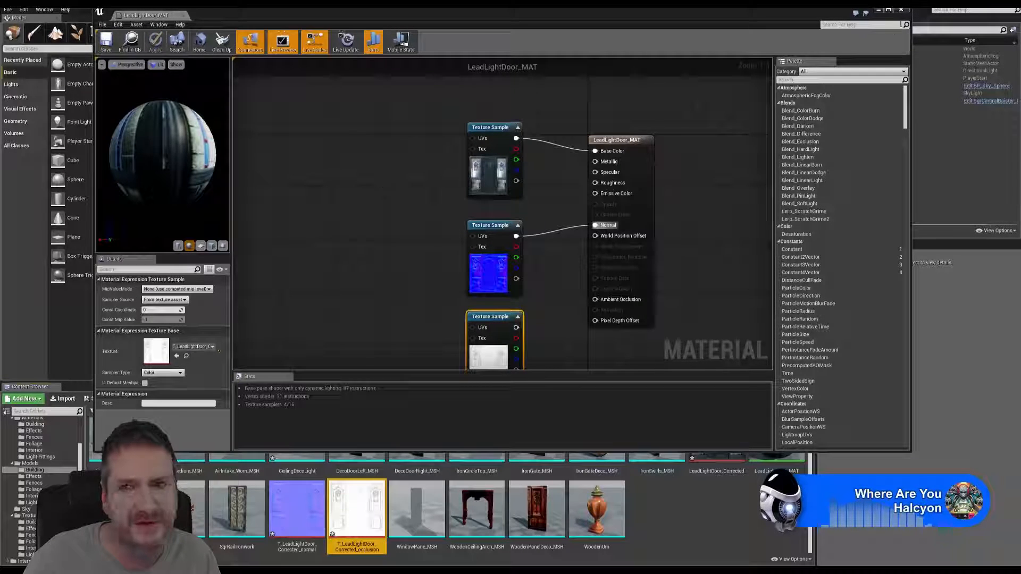
Leave the material and inspect the textured side door frame mesh from another angle in its preview.
click(901, 10)
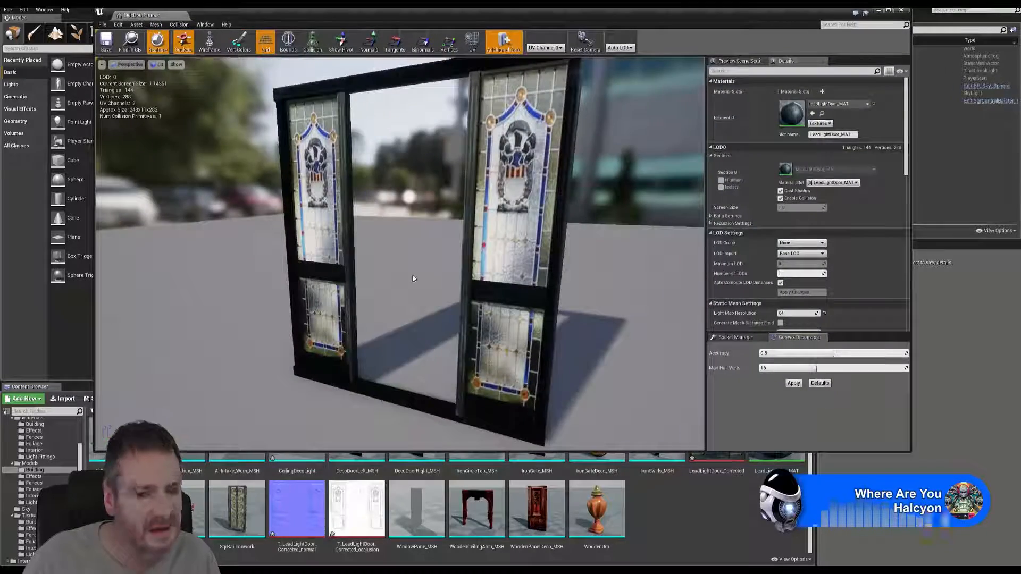
drag(402, 282, 460, 242)
click(901, 10)
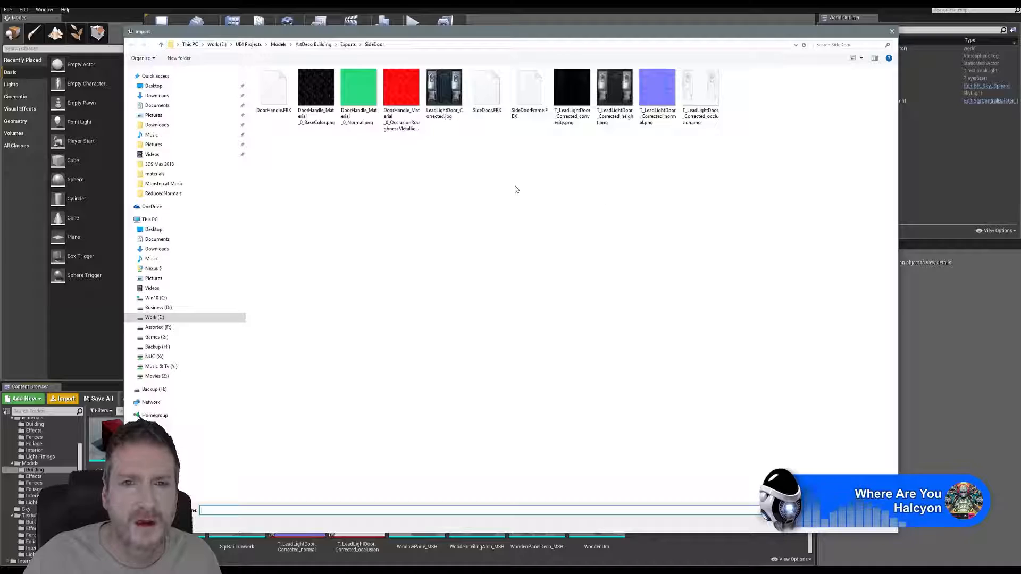
Import SideDoor.FBX from the SideDoor exports folder into Models/Building as a static mesh with the current import options.
double_click(488, 103)
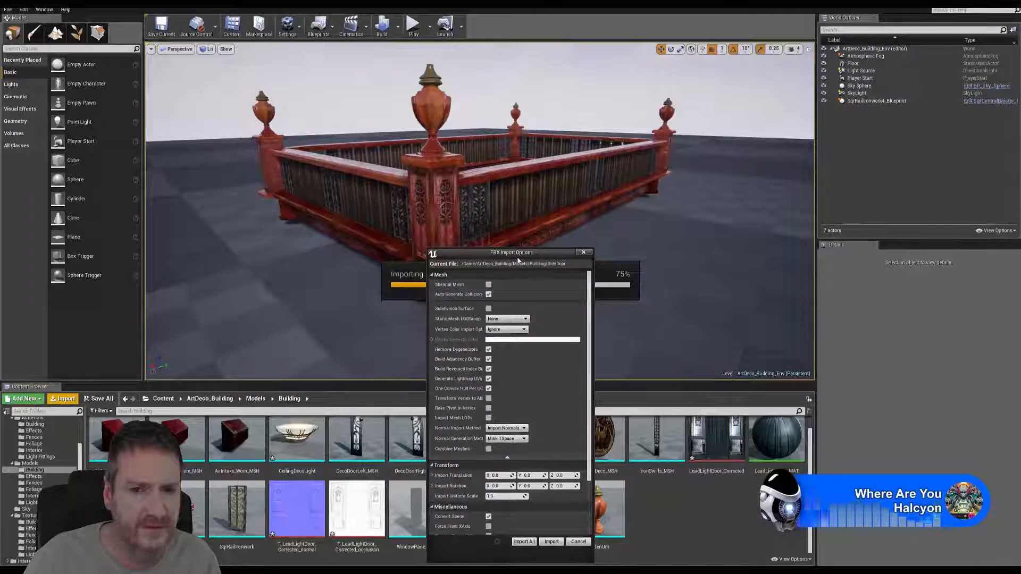
drag(517, 257, 493, 89)
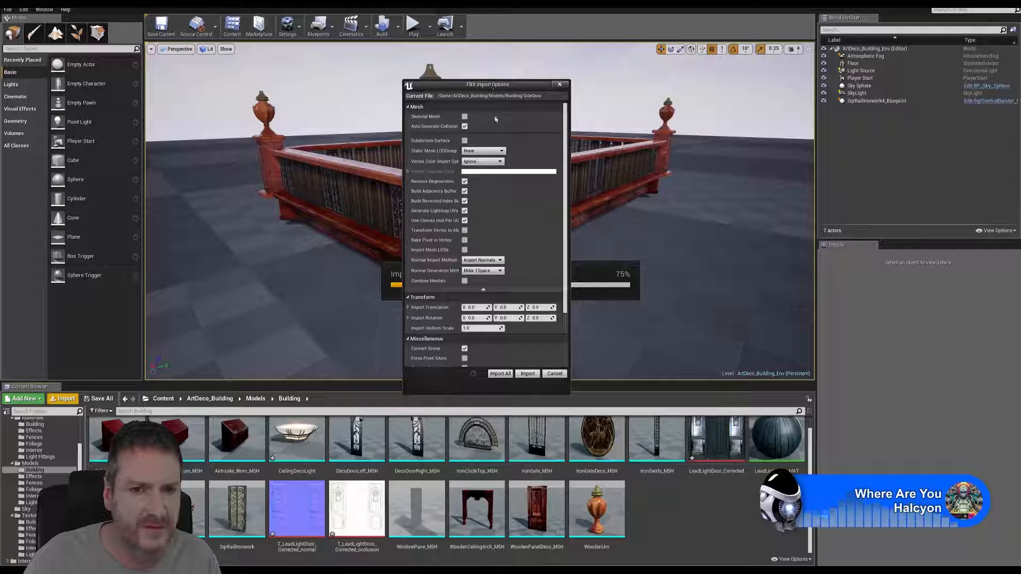
click(527, 374)
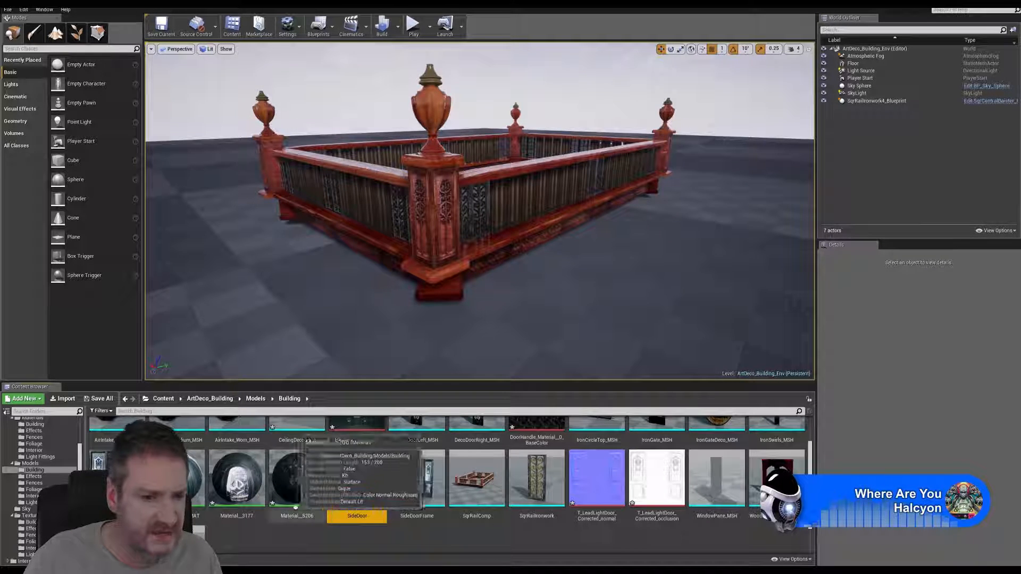
Open Material__5206 and place its base color Texture Sample node just before the material's result node.
double_click(304, 479)
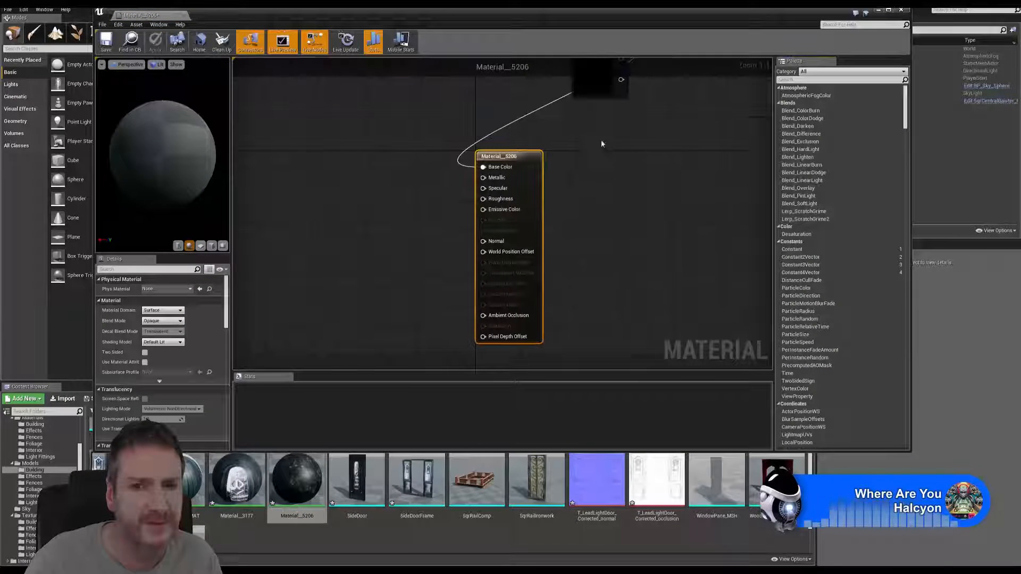
right_drag(613, 169, 613, 220)
drag(603, 79, 372, 187)
drag(601, 209, 604, 164)
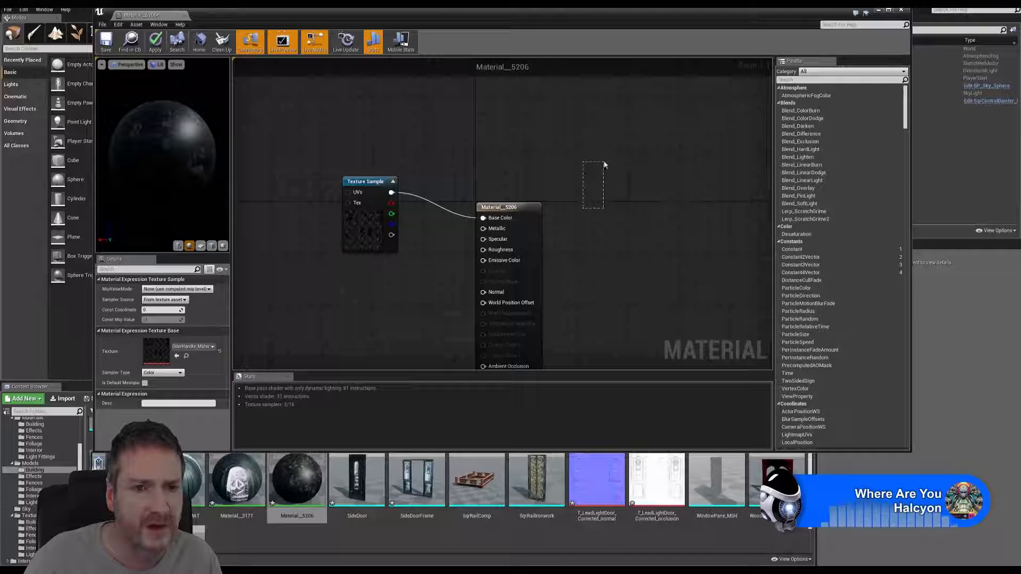
Duplicate the door handle's base color Texture Sample twice, stack the copies in a column beneath it, and save Material__5206.
click(375, 199)
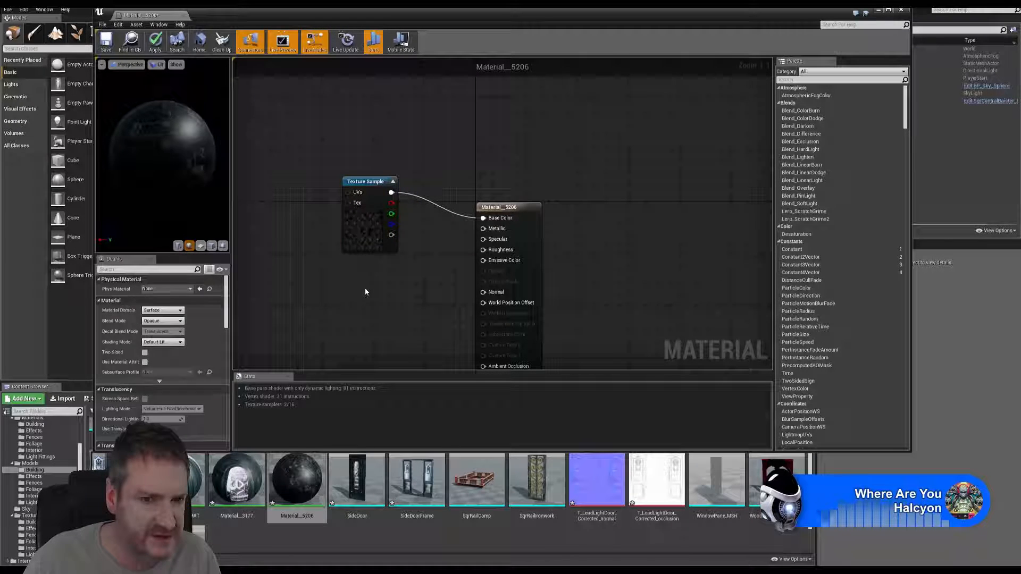
key(ctrl+w)
drag(385, 286, 370, 267)
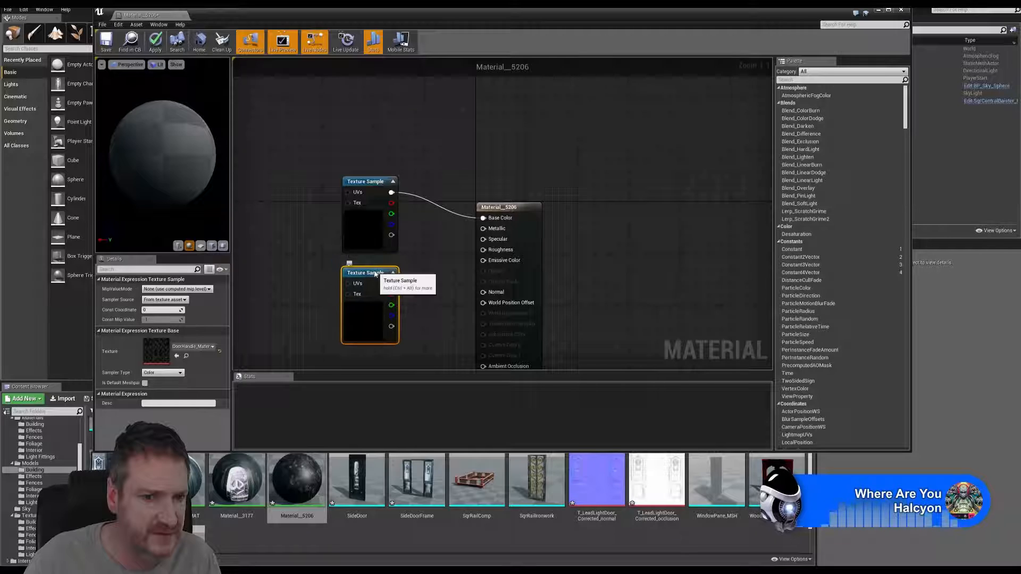
right_drag(436, 278, 448, 205)
key(ctrl+w)
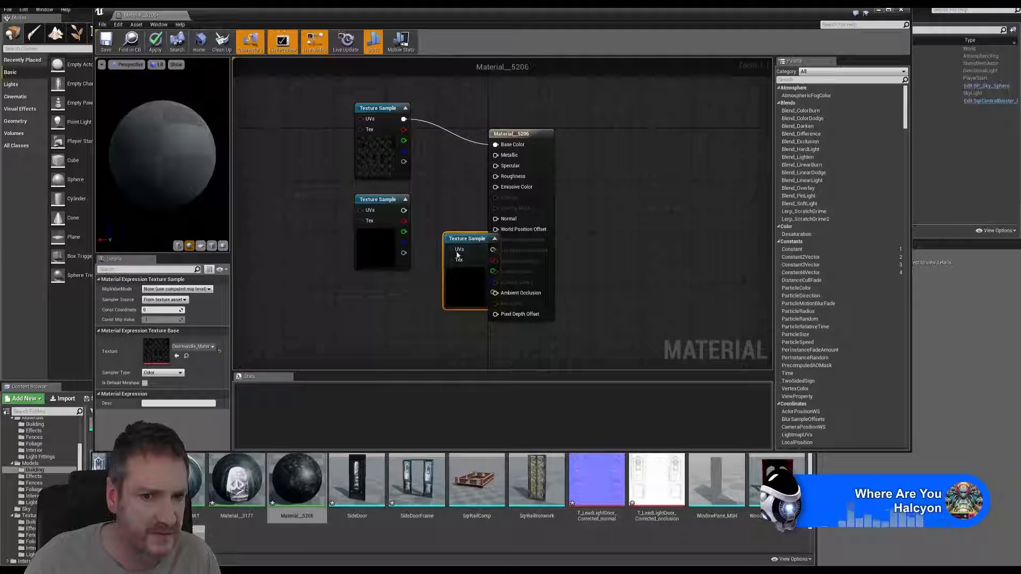
drag(476, 237, 385, 293)
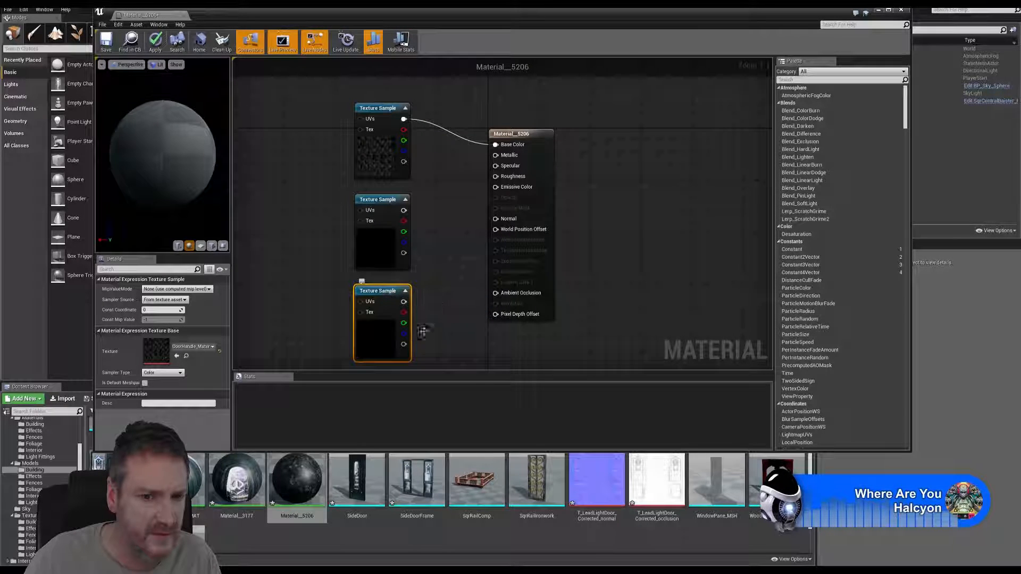
scroll(330, 538, up, 2)
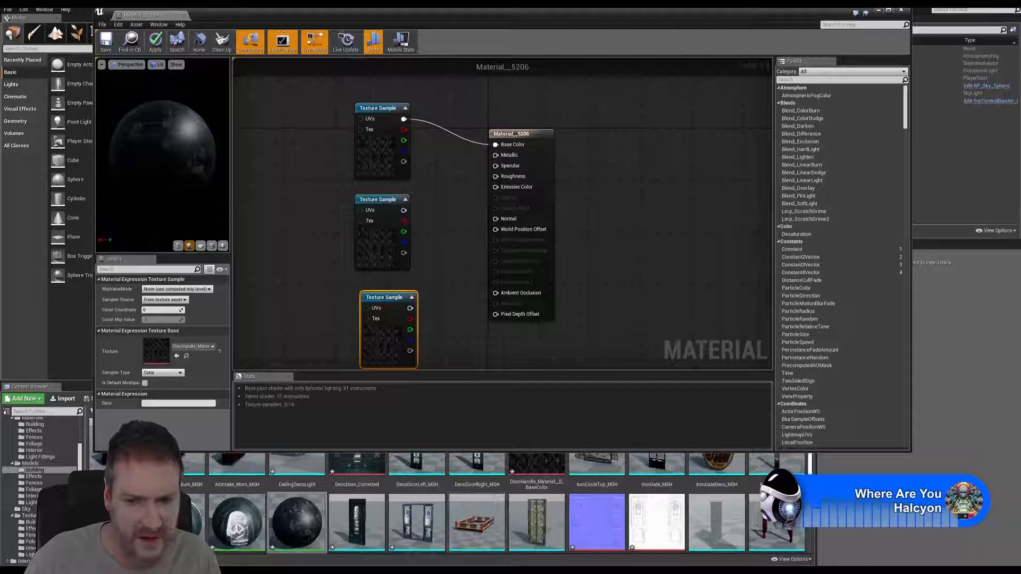
scroll(757, 528, down, 2)
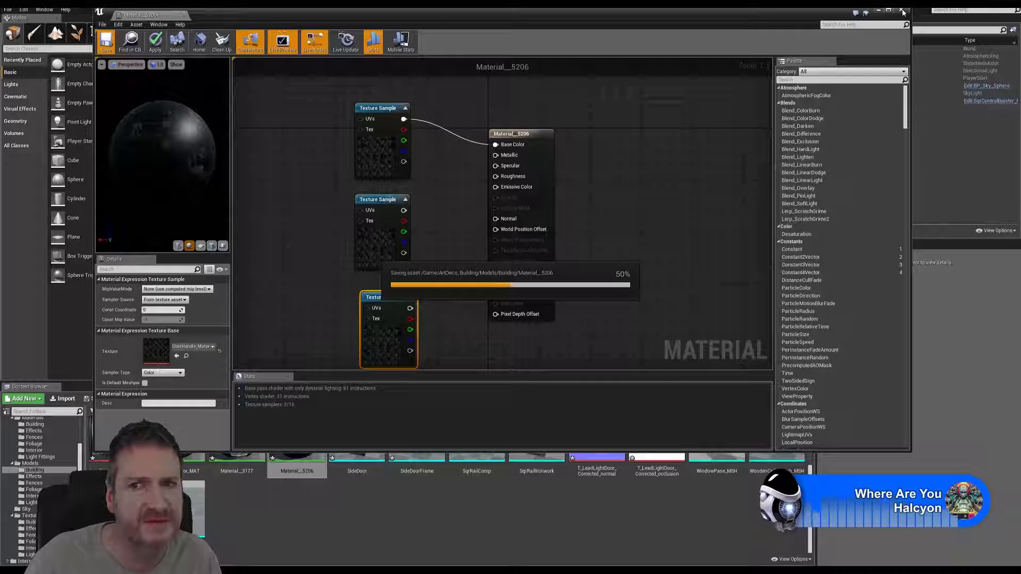
click(903, 12)
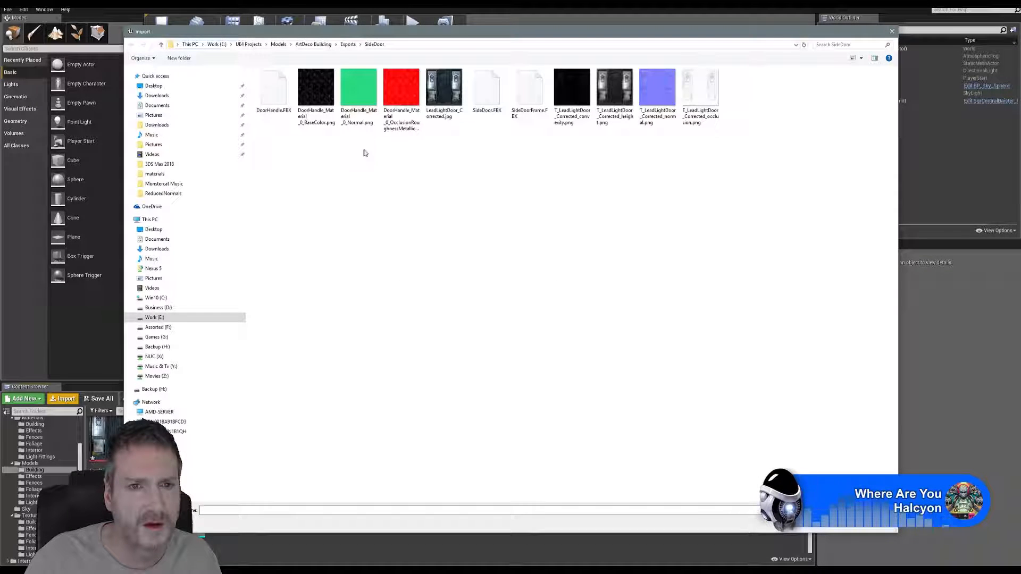
Import the DoorHandle_Material normal and OcclusionRoughnessMetallic PNG textures from the SideDoor folder into Models/Building.
drag(362, 151, 401, 102)
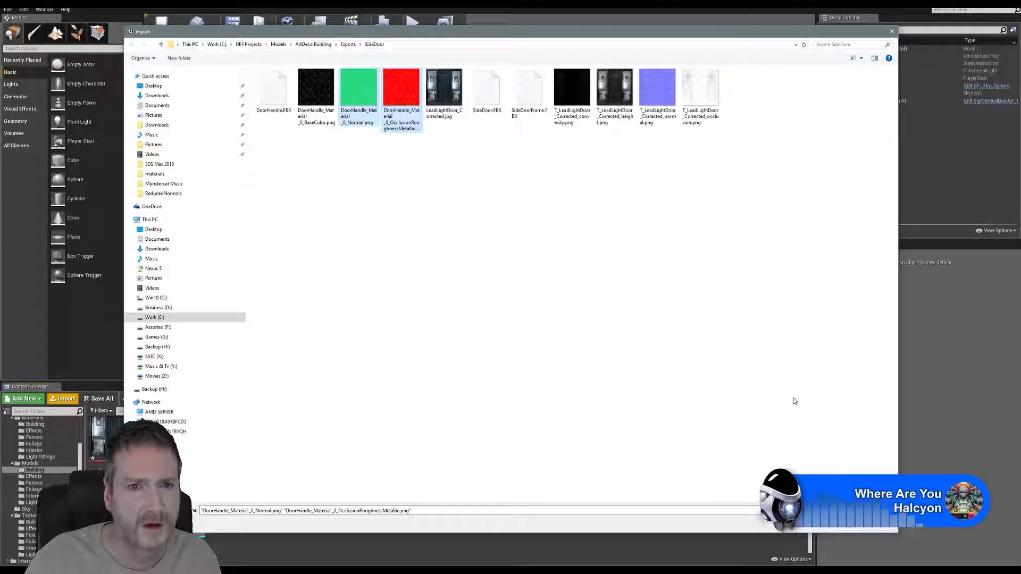
click(838, 529)
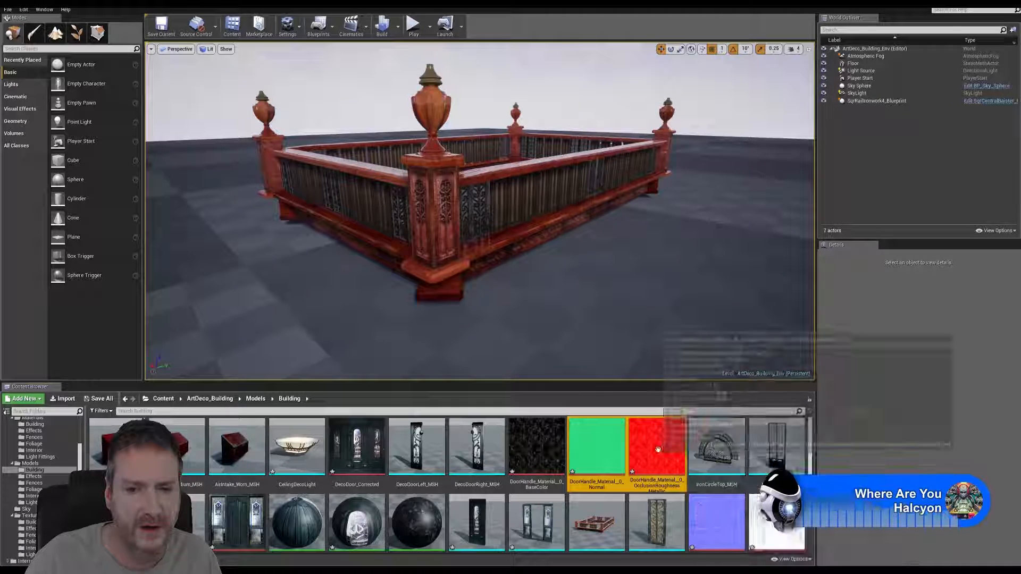
Reopen Material__5206 and assign the DoorHandle_Material OcclusionRoughnessMetallic texture to its lowest Texture Sample node.
double_click(416, 523)
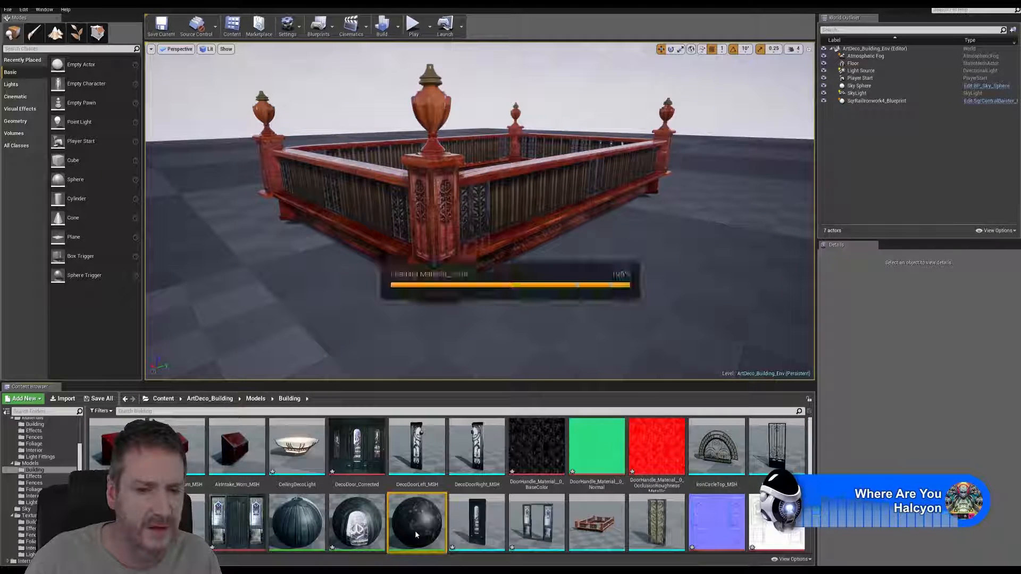
click(380, 335)
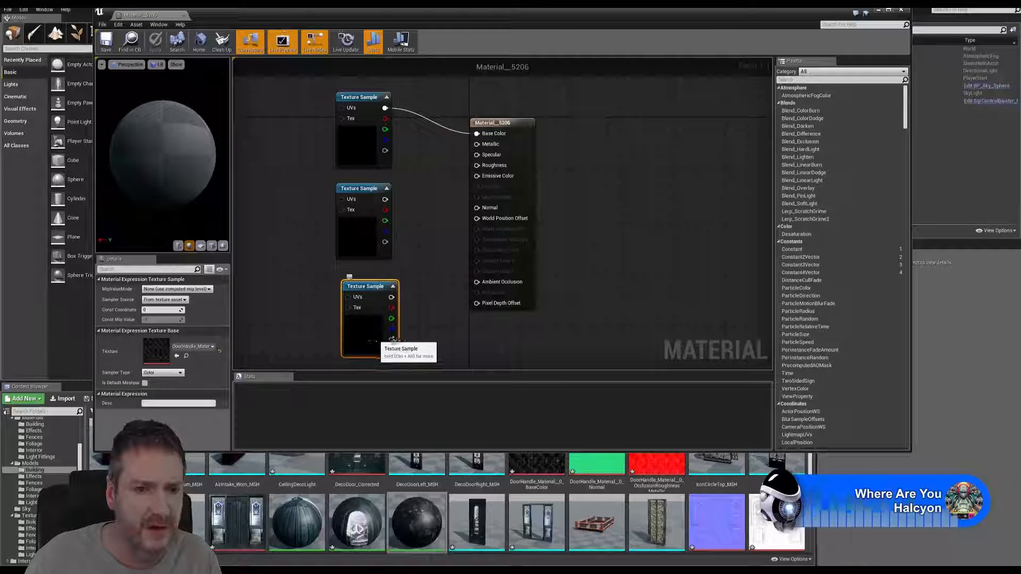
click(652, 461)
right_click(372, 335)
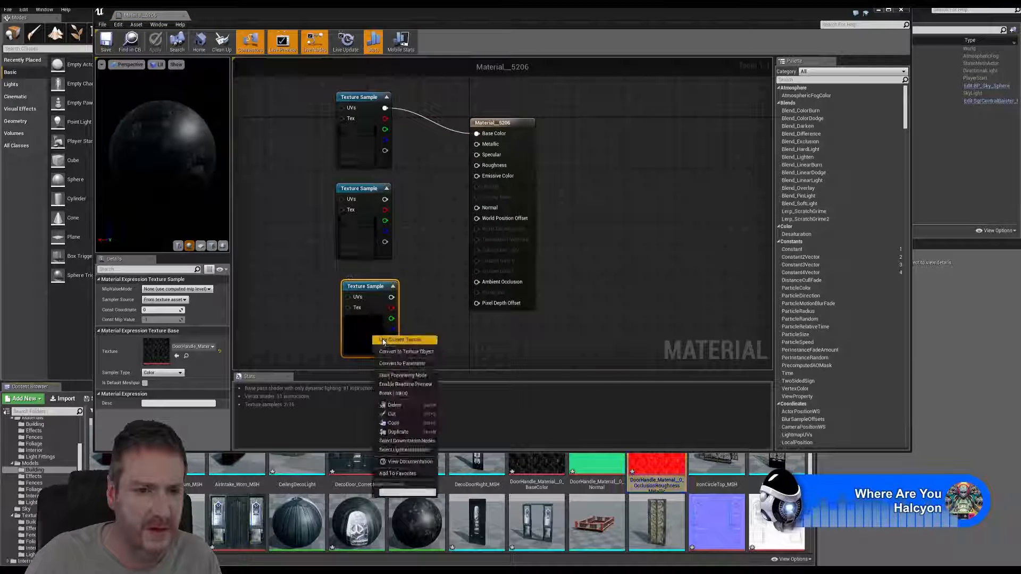
click(396, 352)
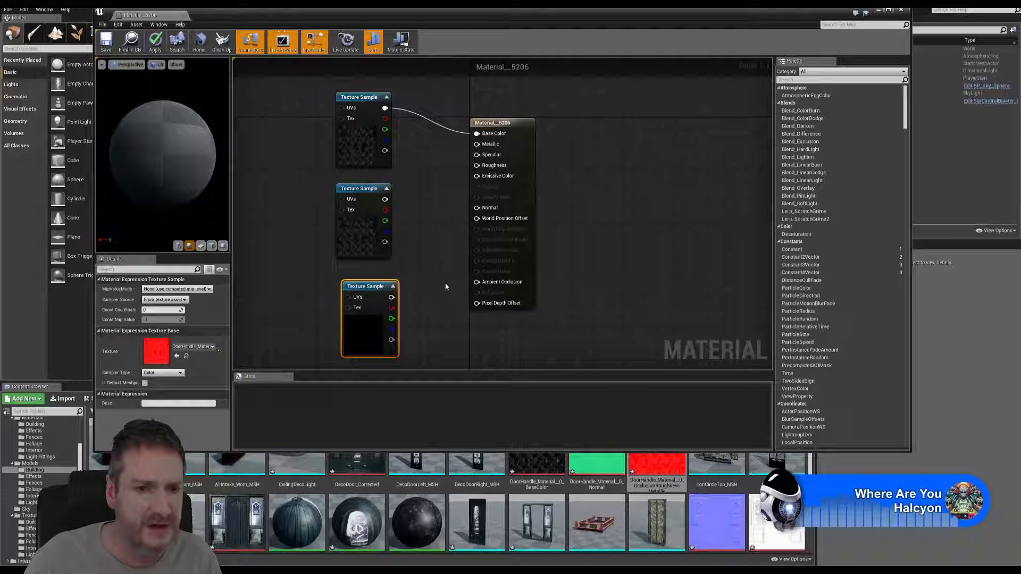
Assign the DoorHandle_Material normal texture to the middle Texture Sample node of Material__5206.
click(383, 239)
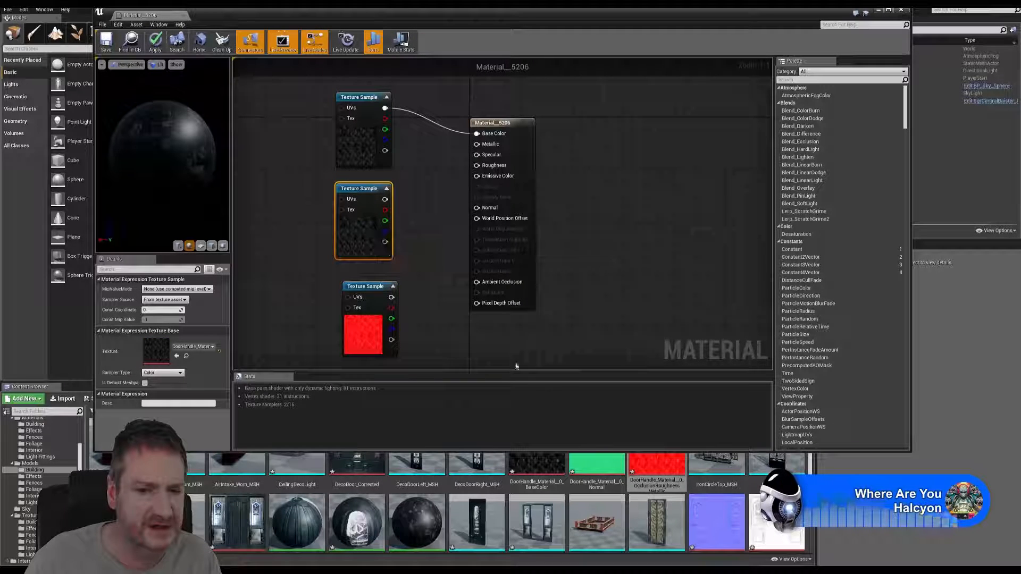
right_click(366, 230)
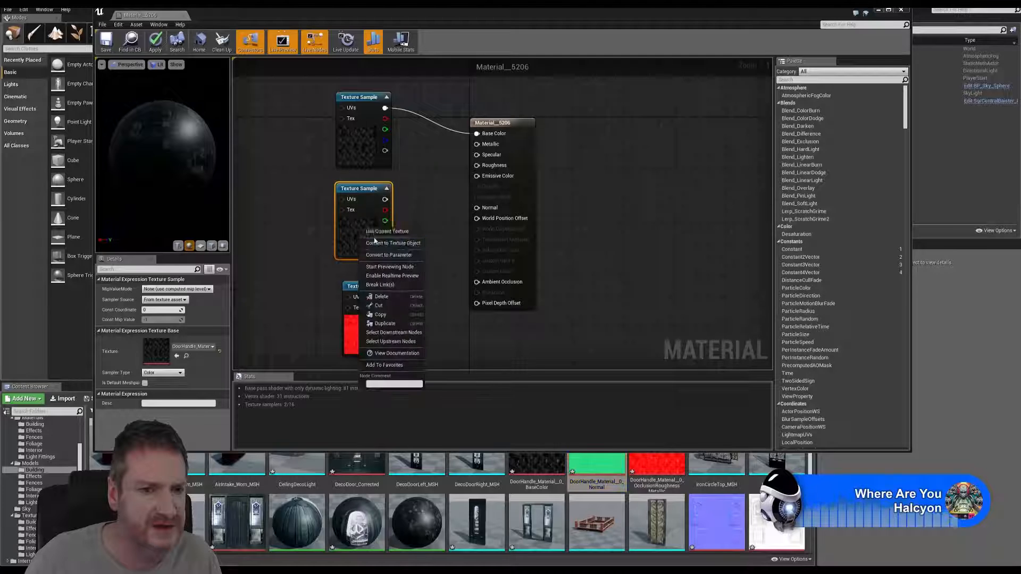
click(378, 232)
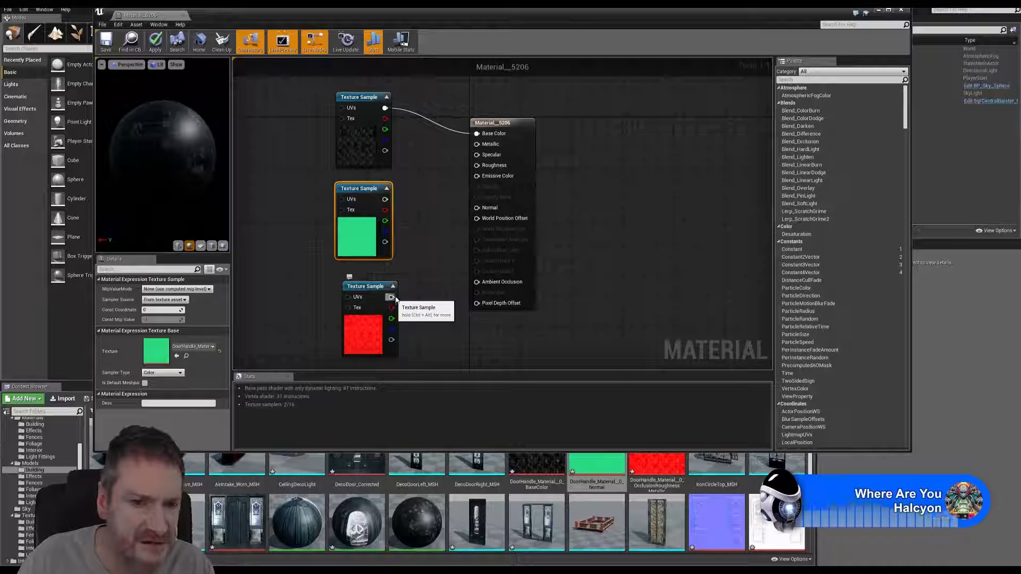
Wire the OcclusionRoughnessMetallic sample's red channel to Ambient Occlusion, green to Roughness and blue to Metallic, and save Material__5206.
drag(458, 318, 432, 317)
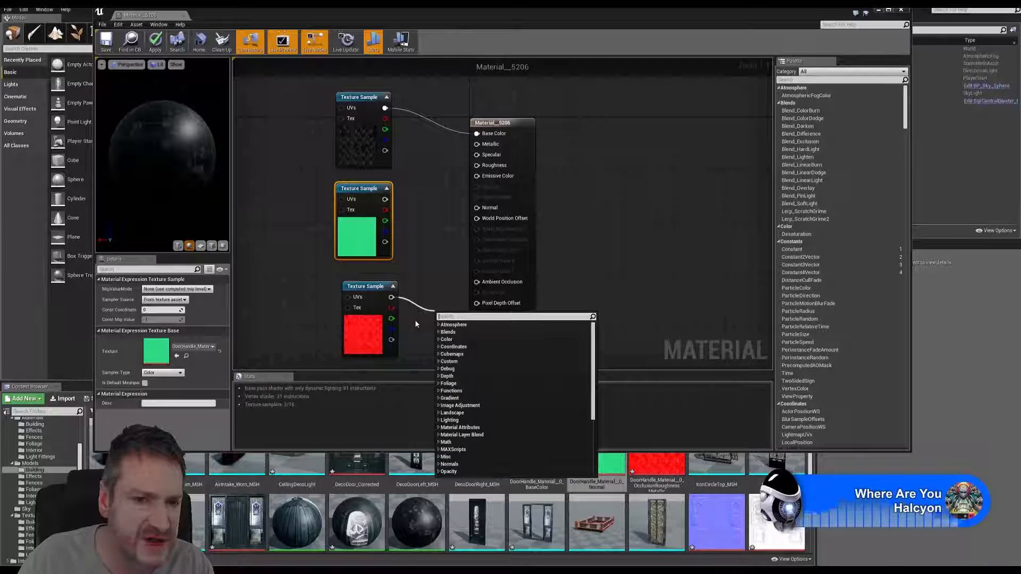
click(415, 324)
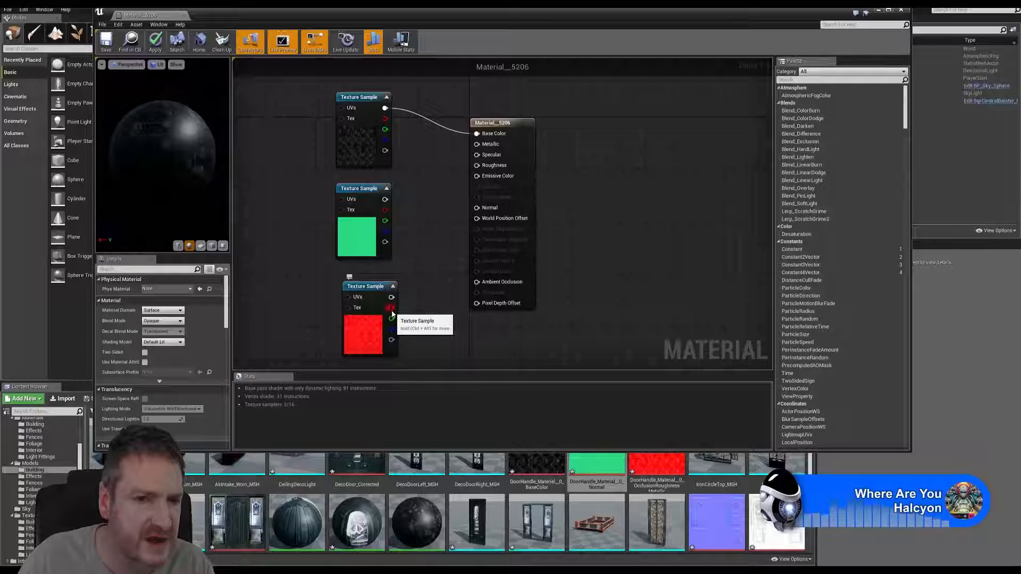
drag(391, 309, 476, 282)
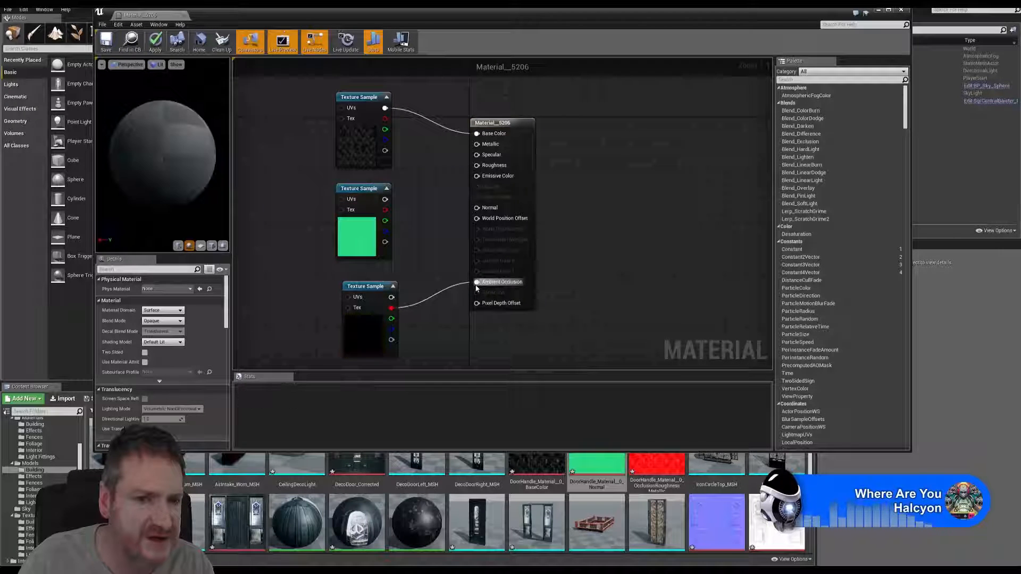
drag(381, 337, 478, 166)
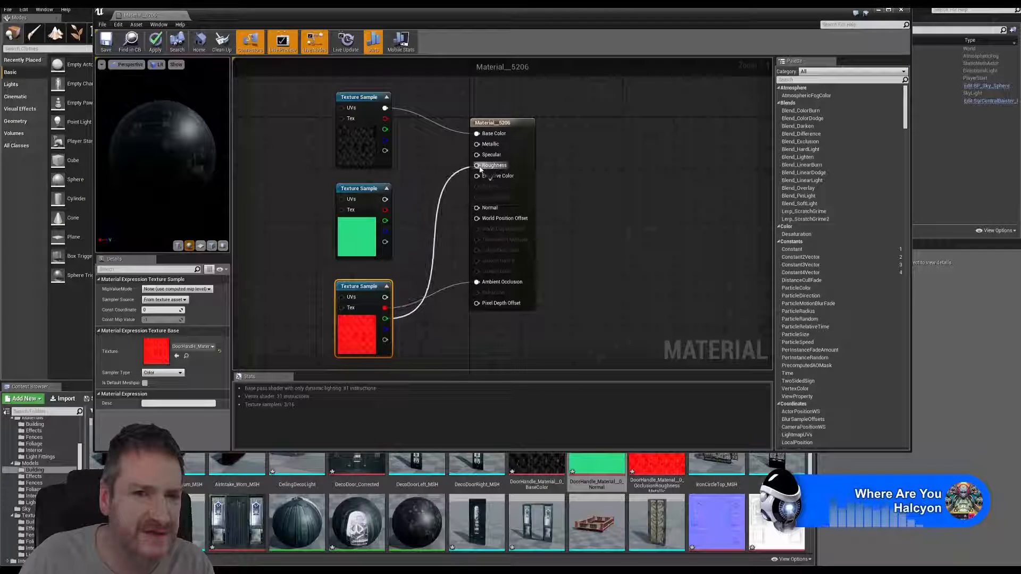
drag(385, 328, 476, 144)
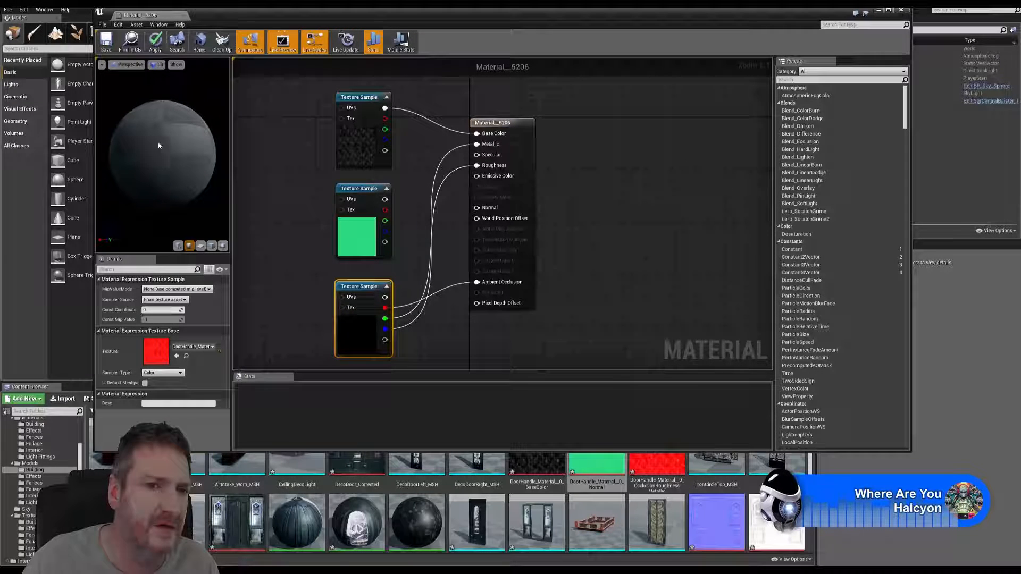
drag(156, 144, 215, 150)
click(106, 42)
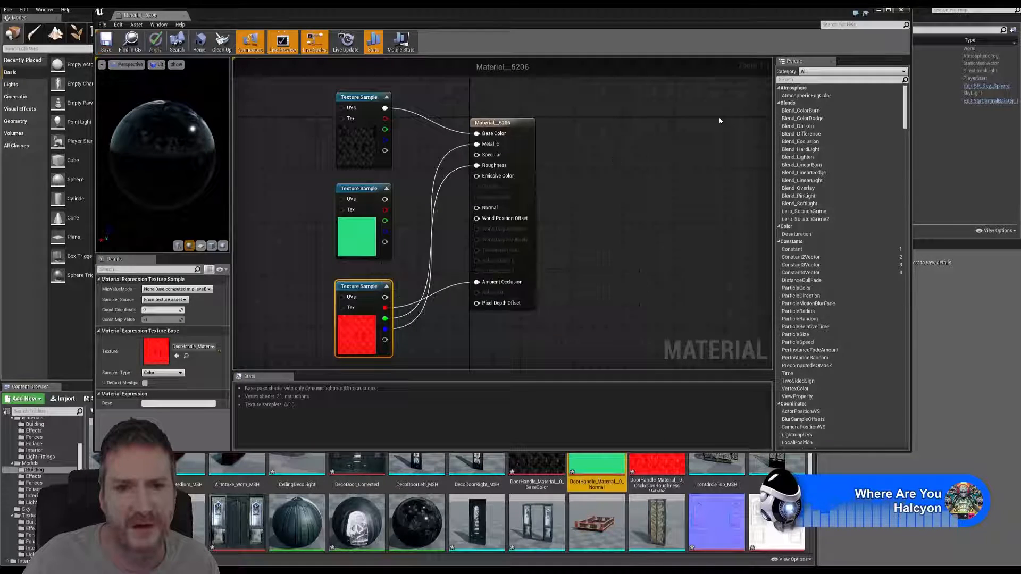
click(902, 9)
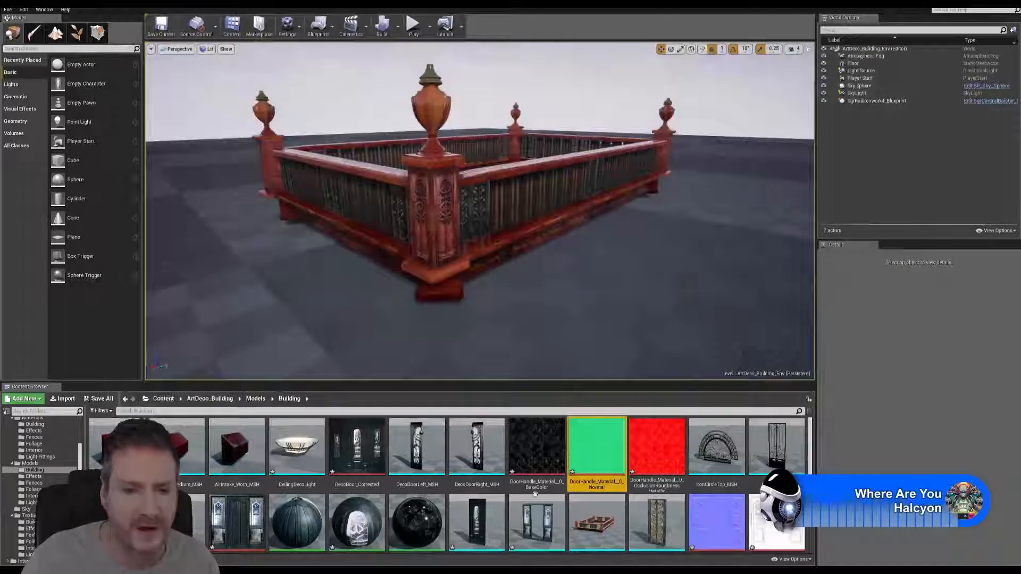
double_click(358, 519)
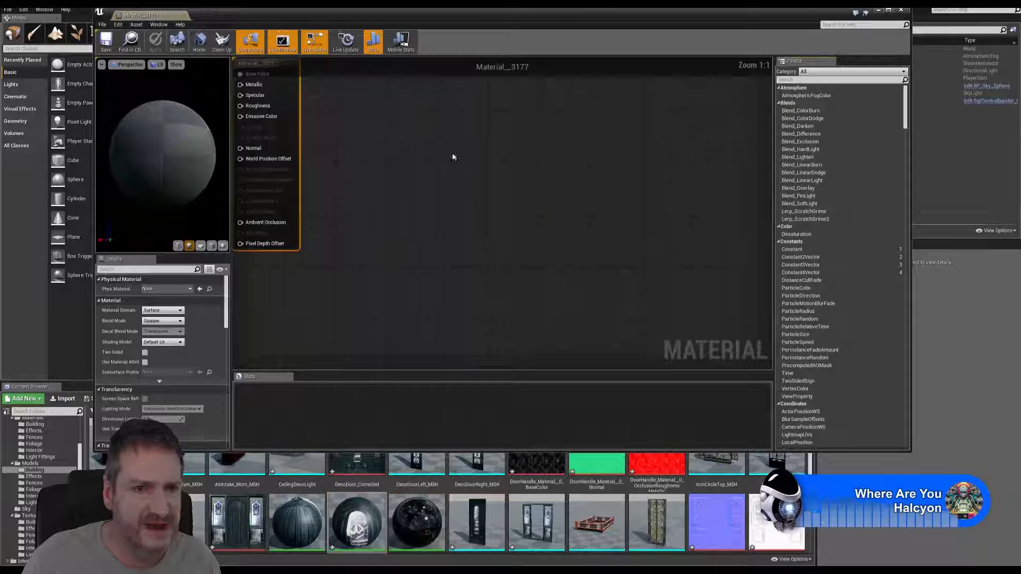
right_drag(601, 168, 580, 199)
drag(560, 106, 361, 201)
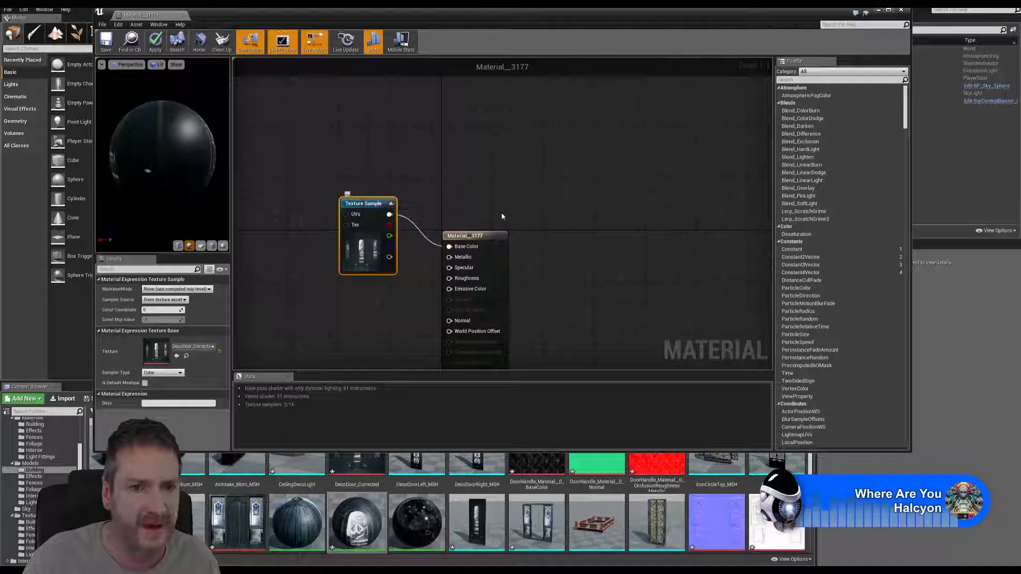
right_drag(549, 206, 599, 131)
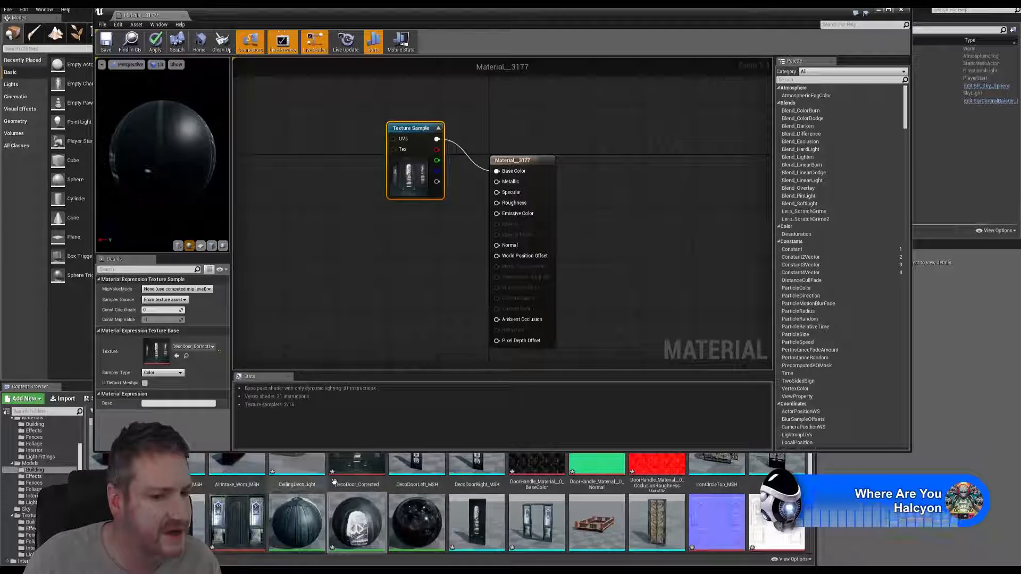
click(901, 10)
click(569, 311)
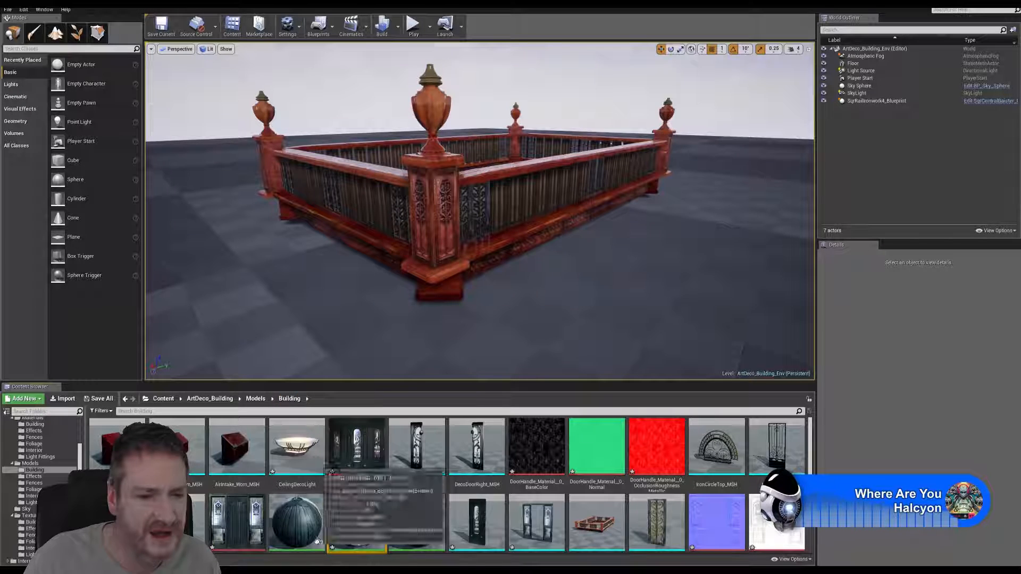
Inspect the SideDoorFrame and SideDoor meshes and the LeadLightDoor_MAT graph to check which materials the models use.
scroll(460, 501, down, 1)
scroll(460, 501, down, 1)
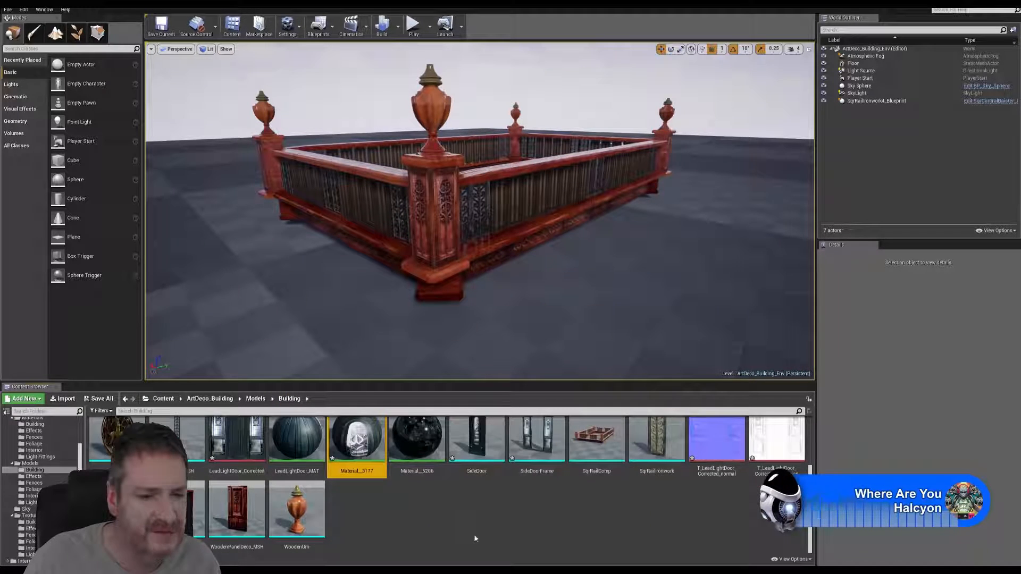
scroll(540, 521, up, 1)
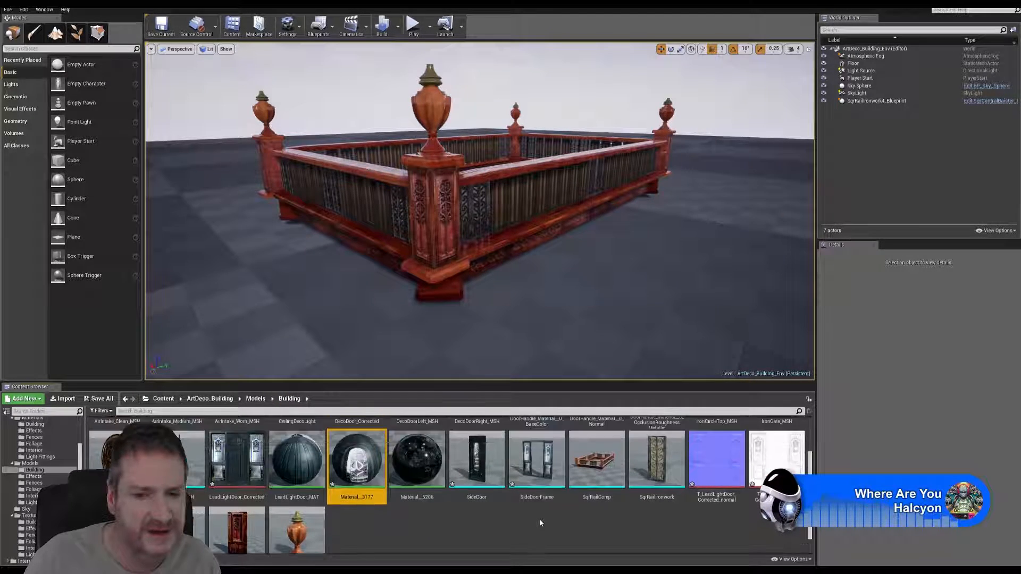
double_click(544, 472)
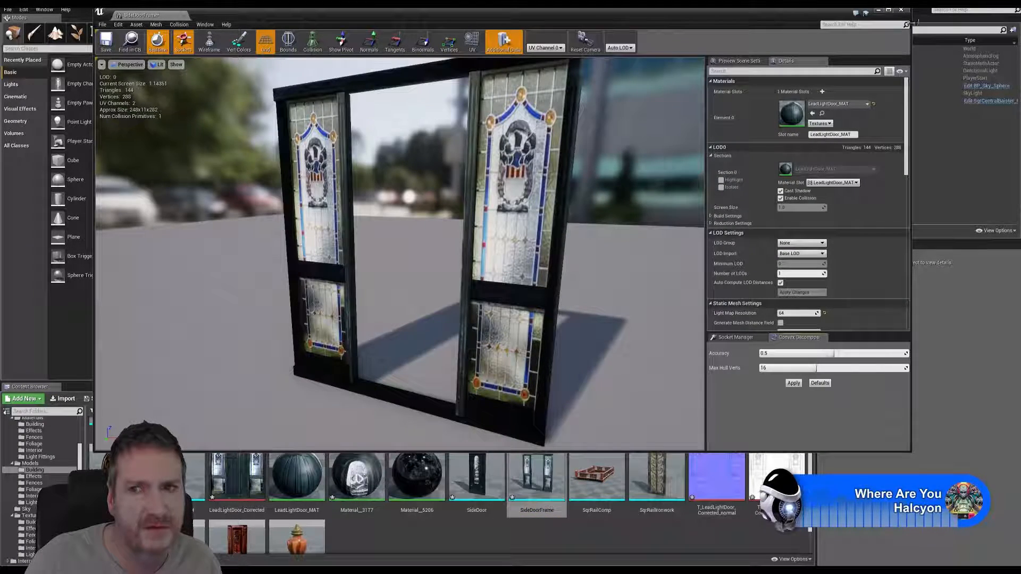
click(901, 10)
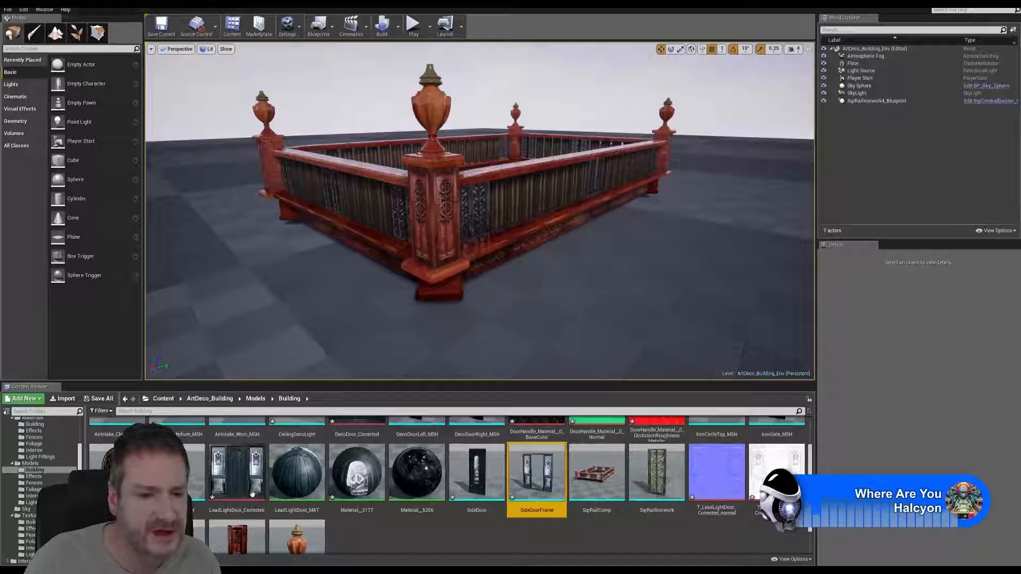
double_click(475, 481)
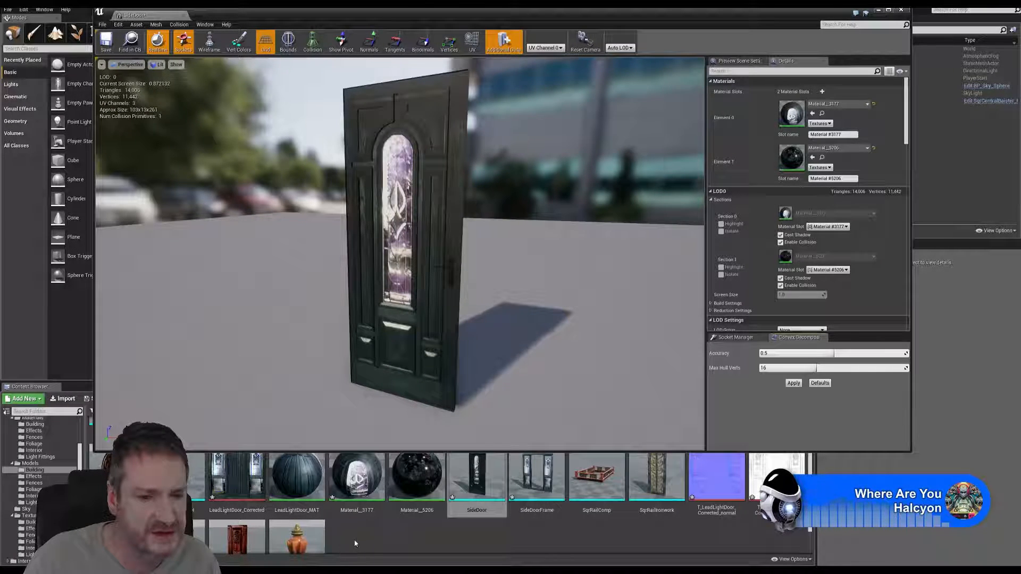
double_click(295, 485)
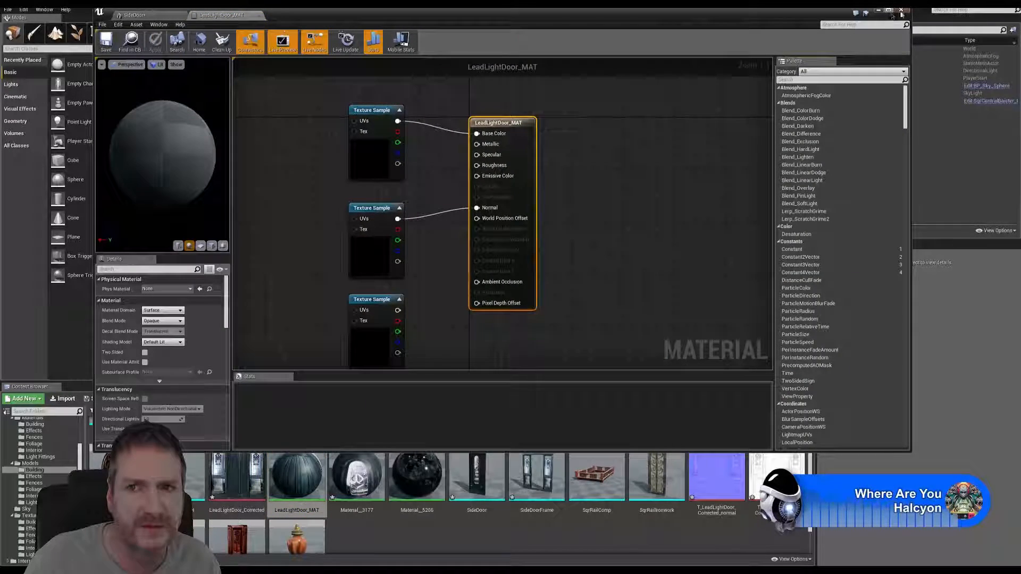
click(901, 11)
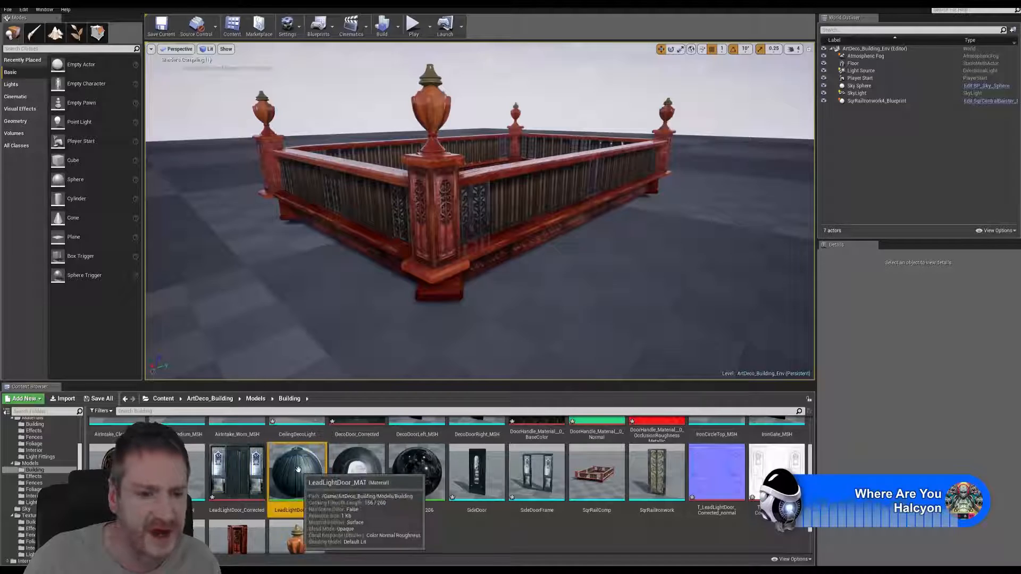
Try LeadLightDoor_MAT in the SideDoor mesh's Element 0 material slot and put Material__3177 back.
mouse_move(296, 473)
mouse_down()
mouse_move(371, 382)
mouse_move(310, 481)
mouse_up()
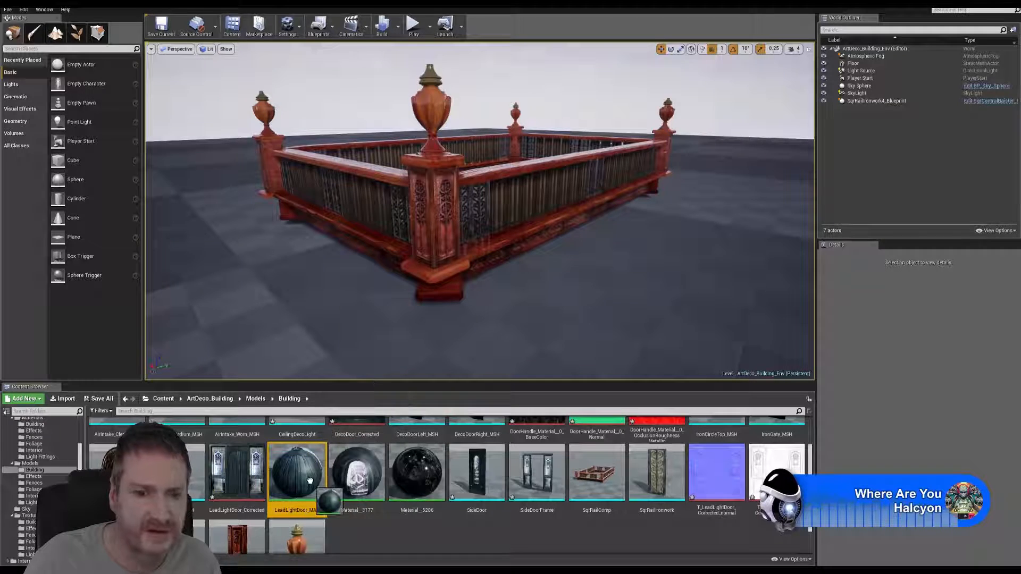
double_click(478, 483)
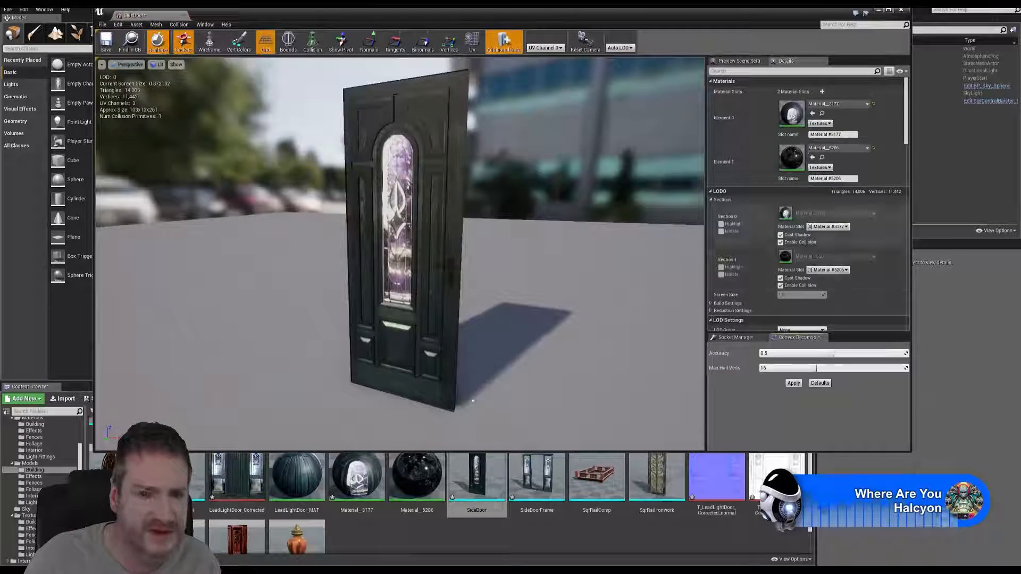
drag(303, 479, 804, 110)
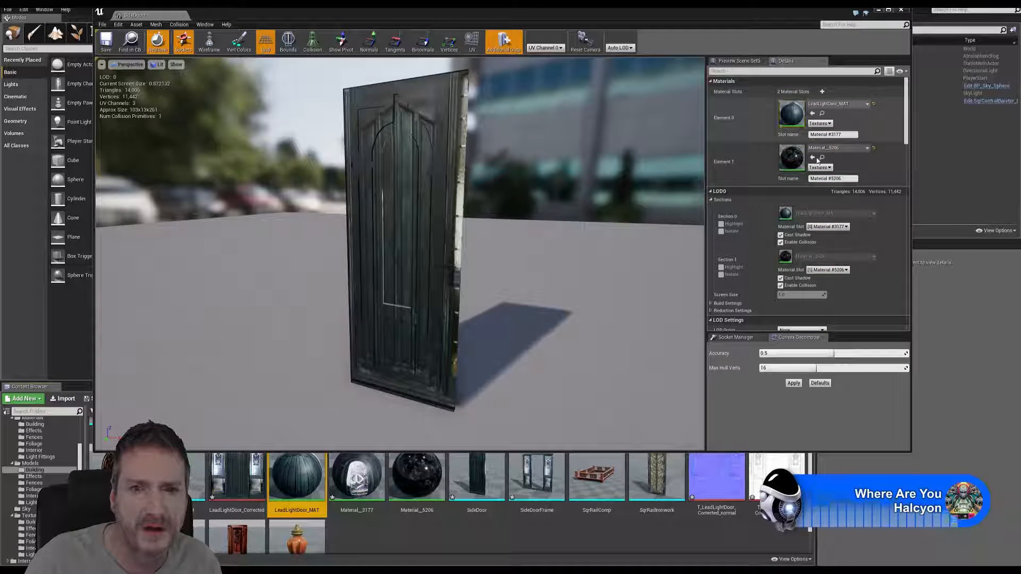
click(357, 478)
scroll(441, 520, down, 1)
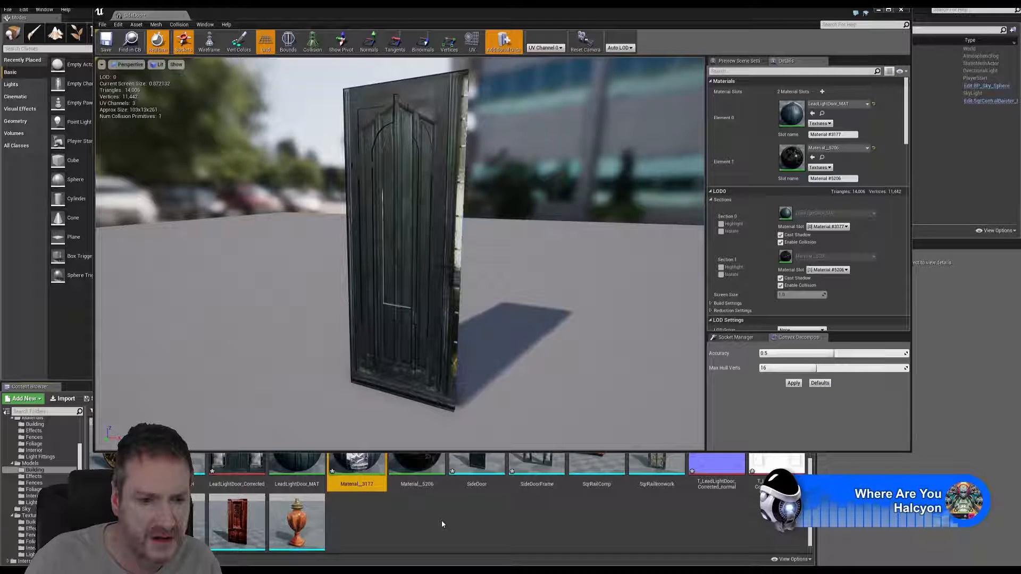
scroll(441, 521, up, 2)
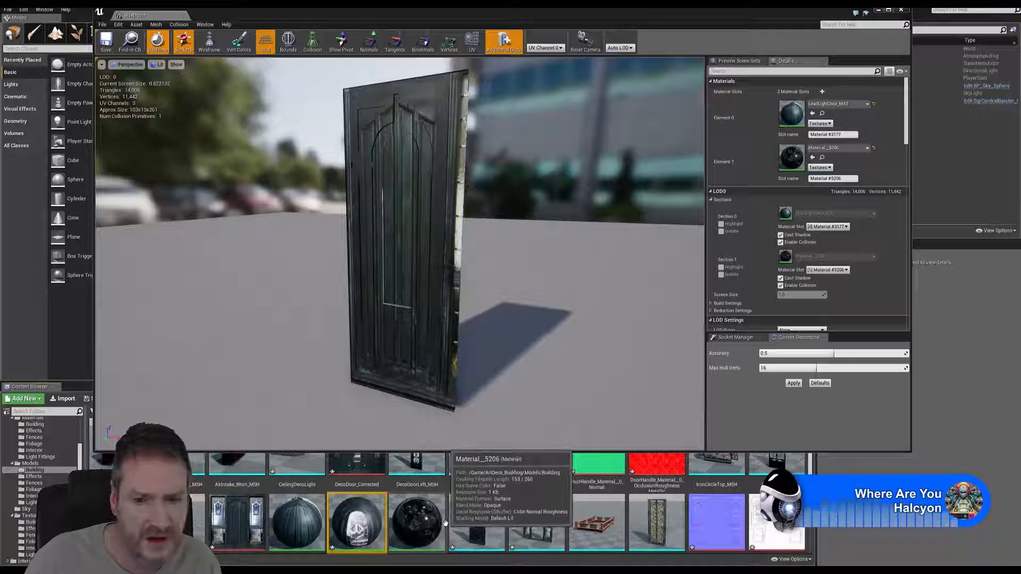
scroll(440, 524, down, 1)
drag(365, 488, 793, 112)
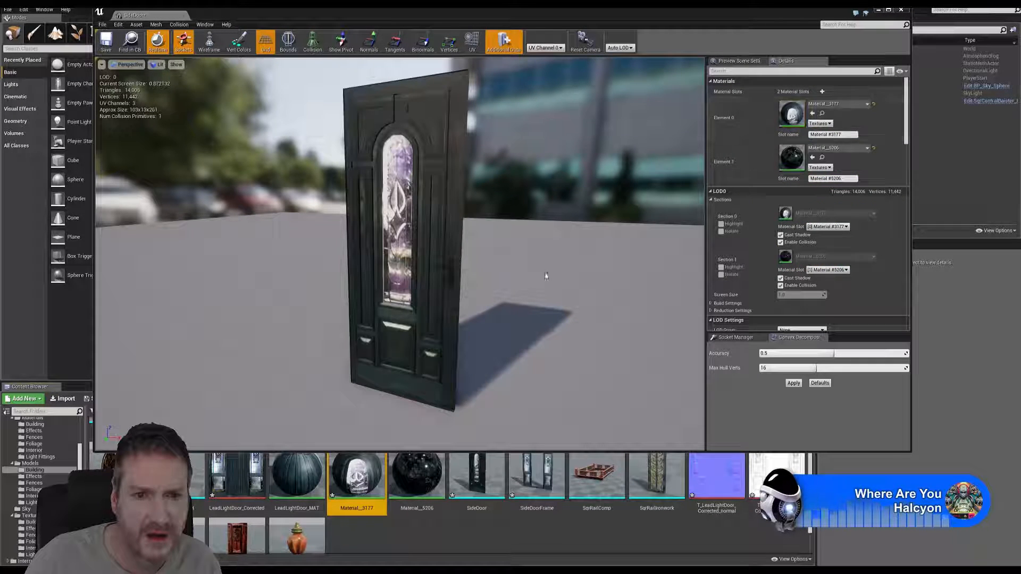
click(901, 10)
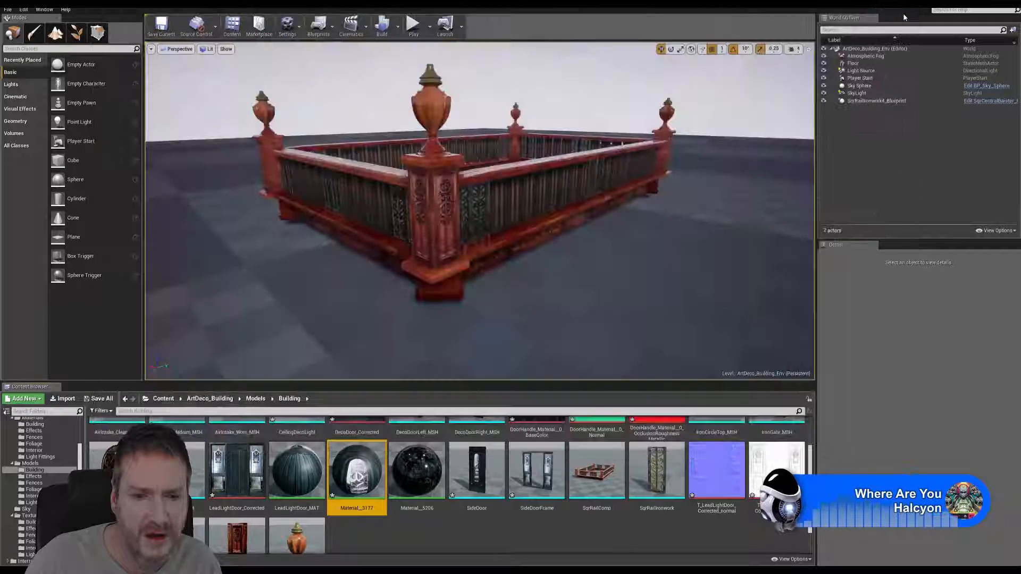
Examine the texture samples and connections in the LeadLightDoor_MAT material graph.
scroll(521, 493, up, 1)
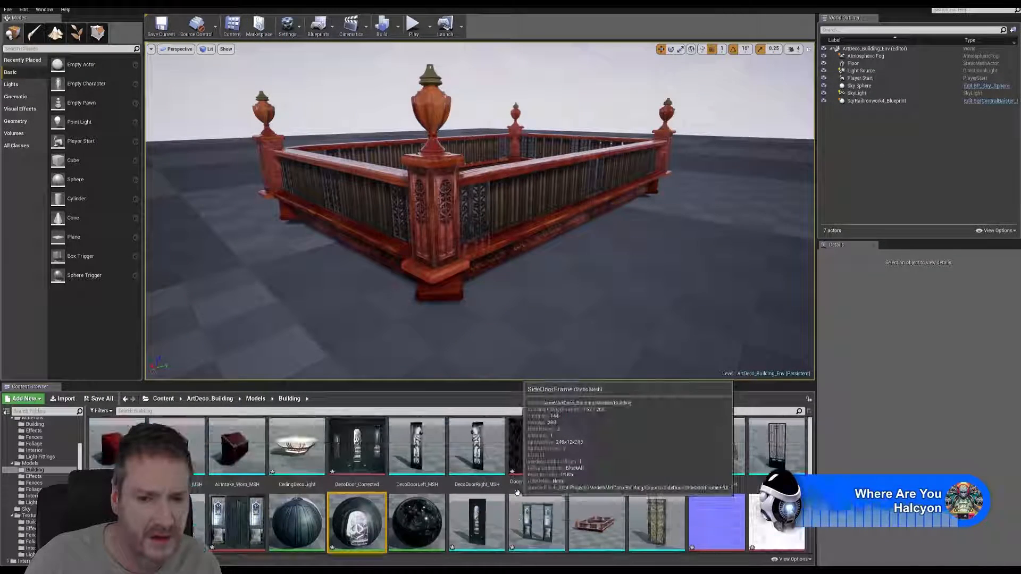
scroll(484, 532, down, 1)
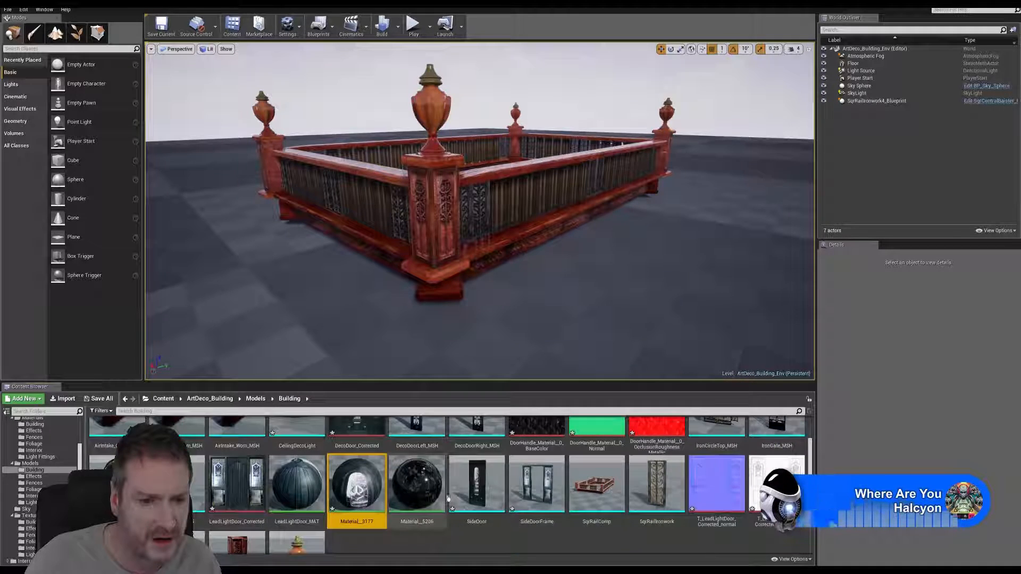
scroll(483, 538, up, 1)
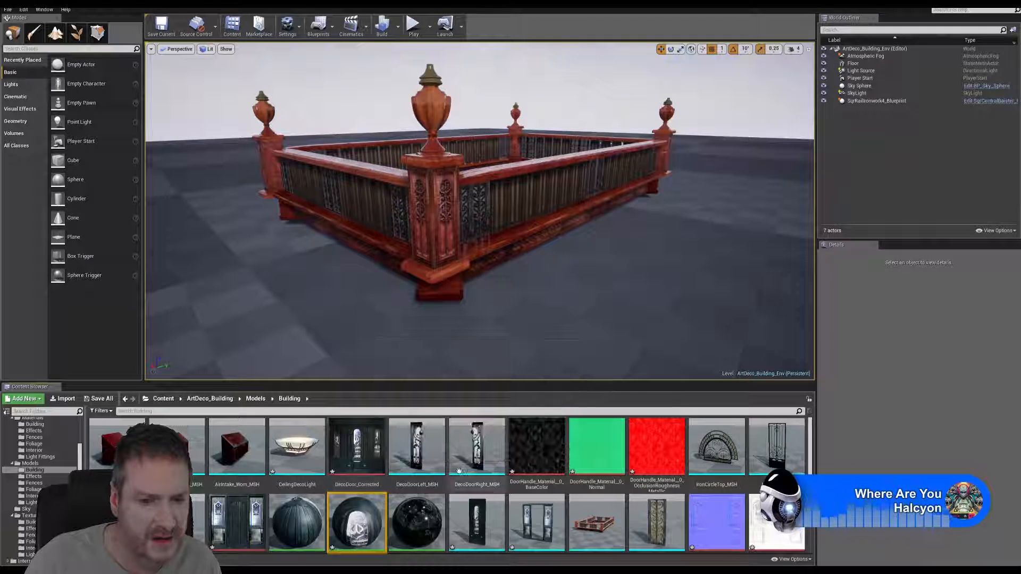
scroll(542, 510, down, 1)
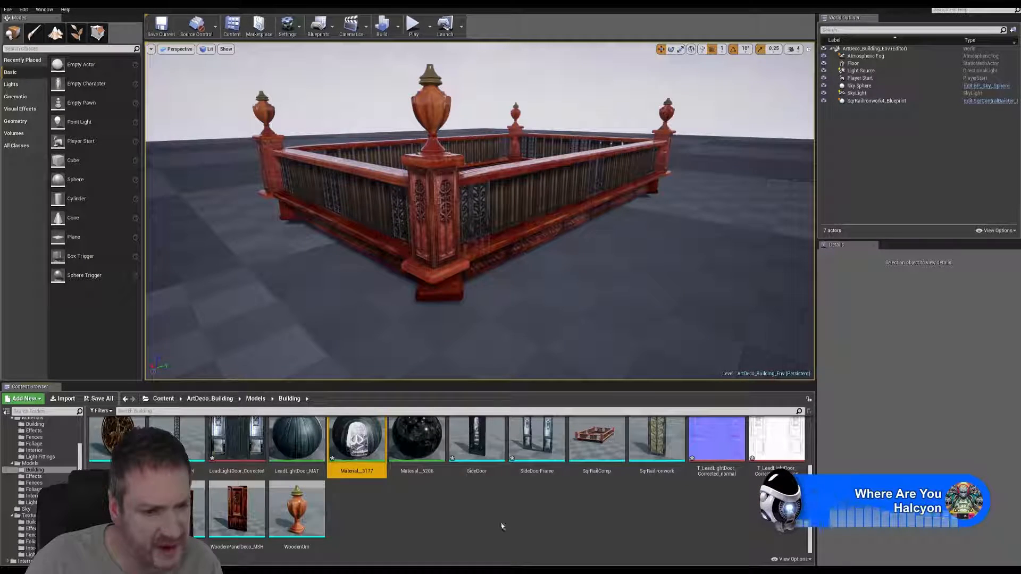
double_click(289, 437)
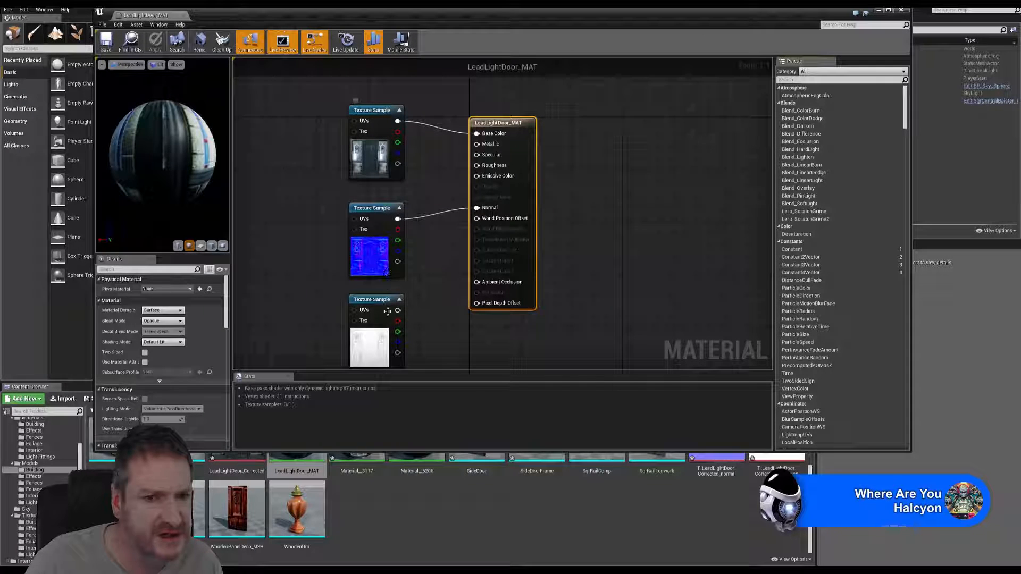
click(904, 10)
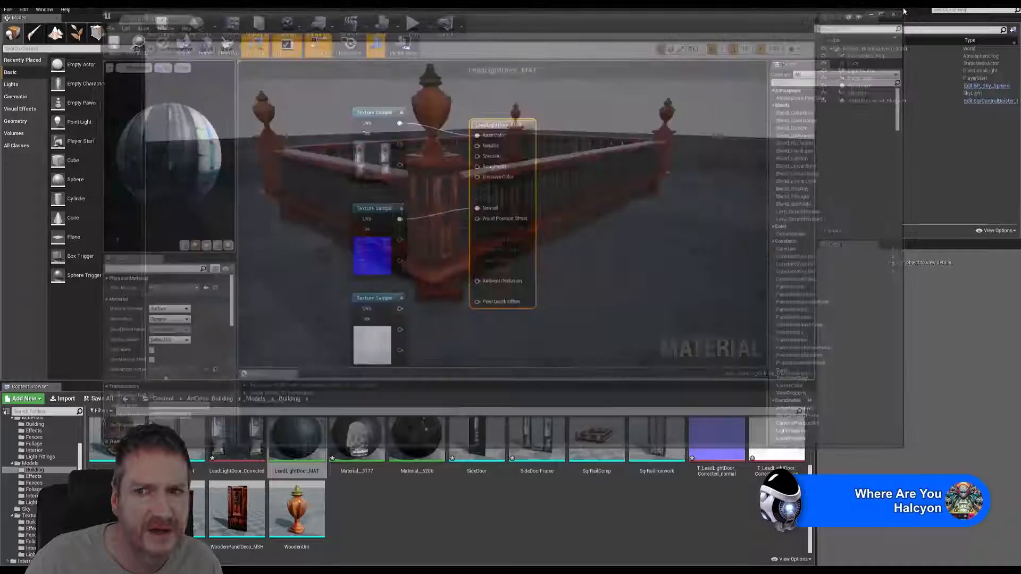
Reopen Material__3177 and move its Texture Sample node to the left of the main material node.
double_click(355, 440)
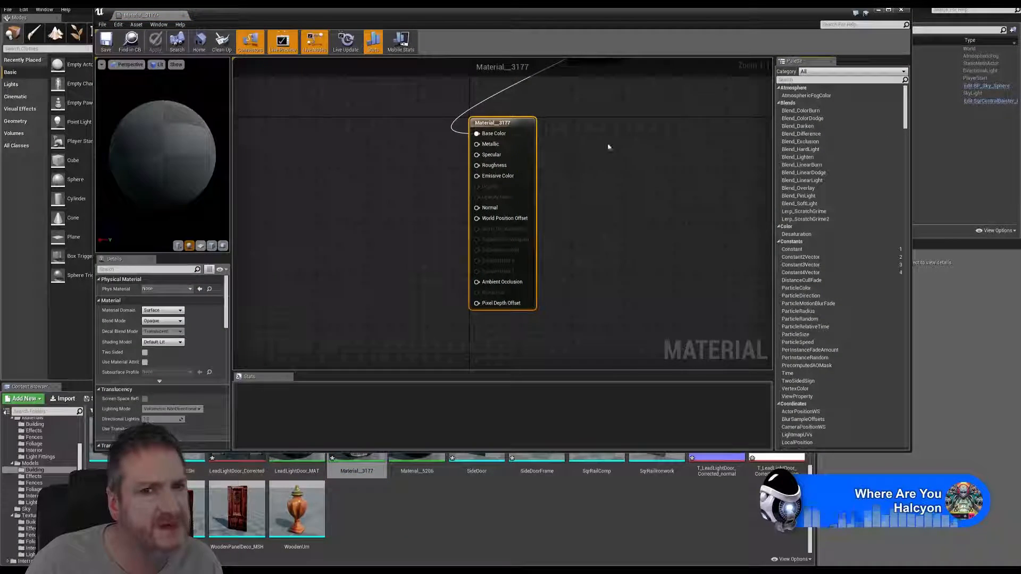
right_drag(608, 125, 611, 237)
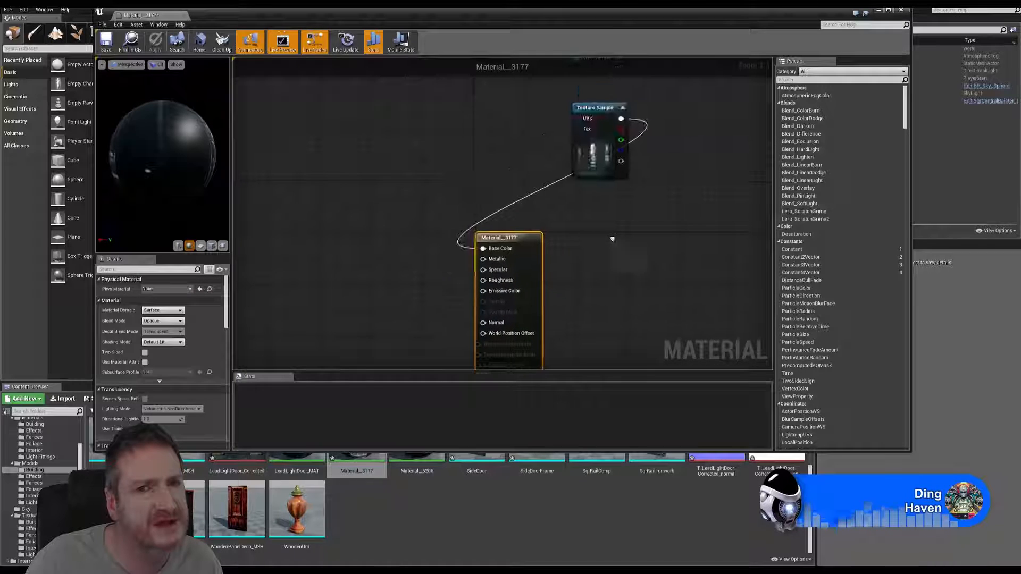
drag(596, 109, 365, 229)
right_drag(532, 183, 577, 102)
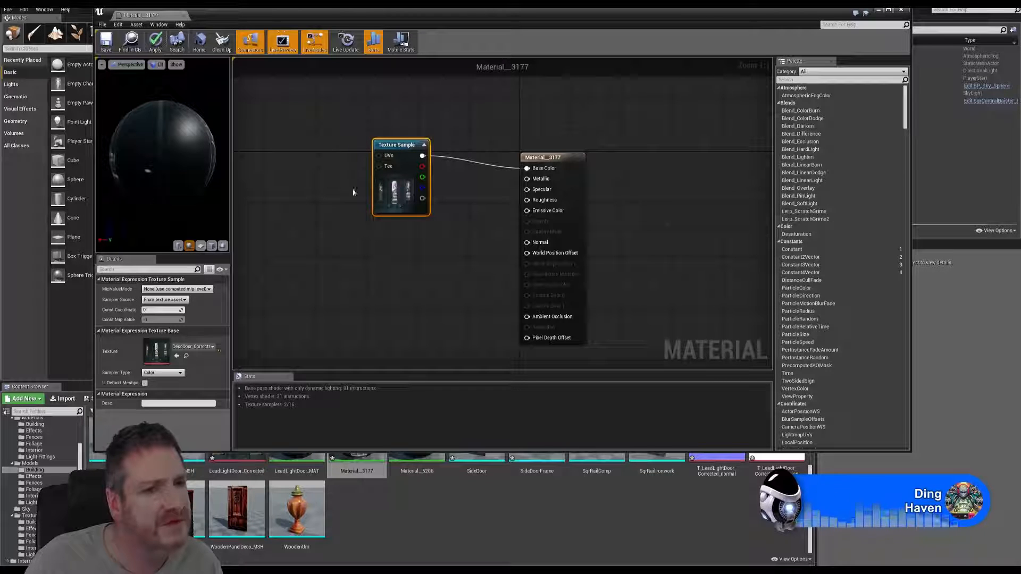
right_drag(405, 262, 409, 233)
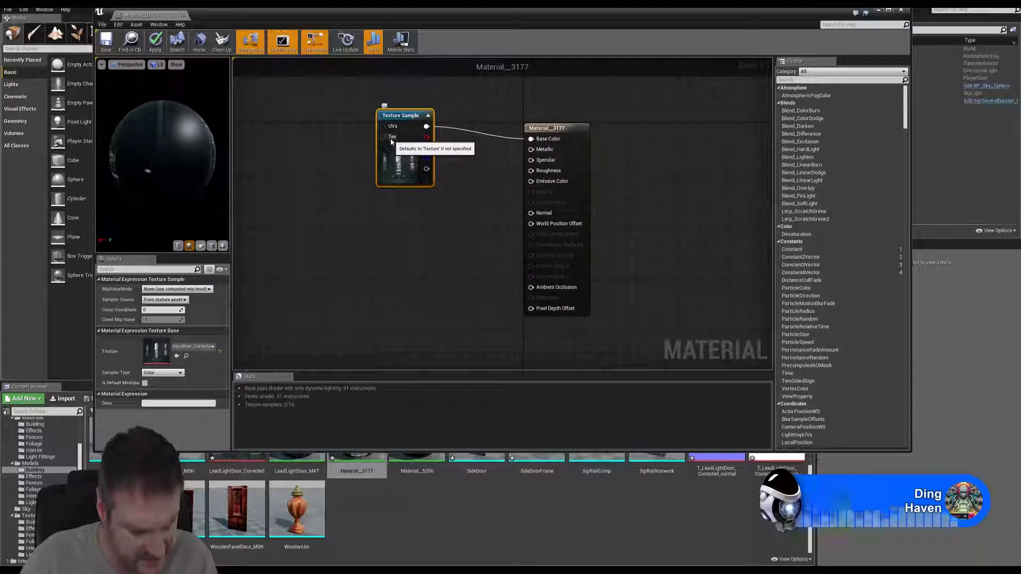
Paste two copies of the Texture Sample node and line them up in a column below the original.
key(ctrl+v)
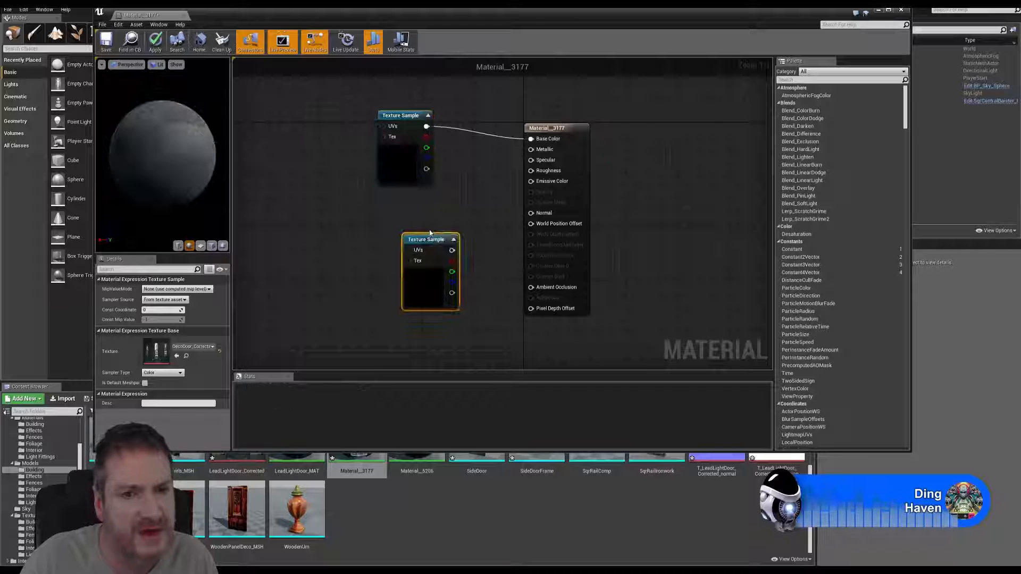
drag(432, 241, 409, 215)
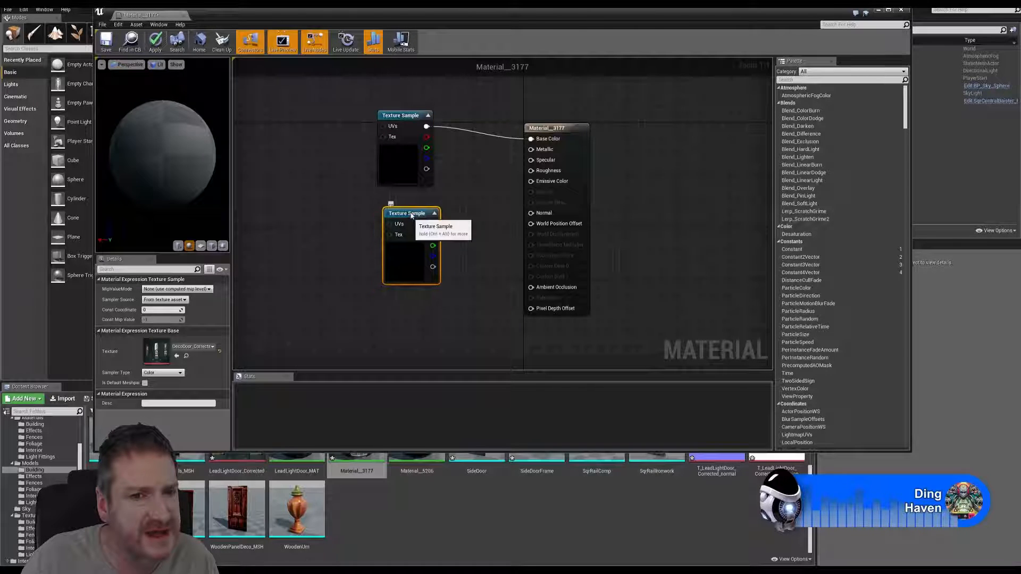
key(ctrl+v)
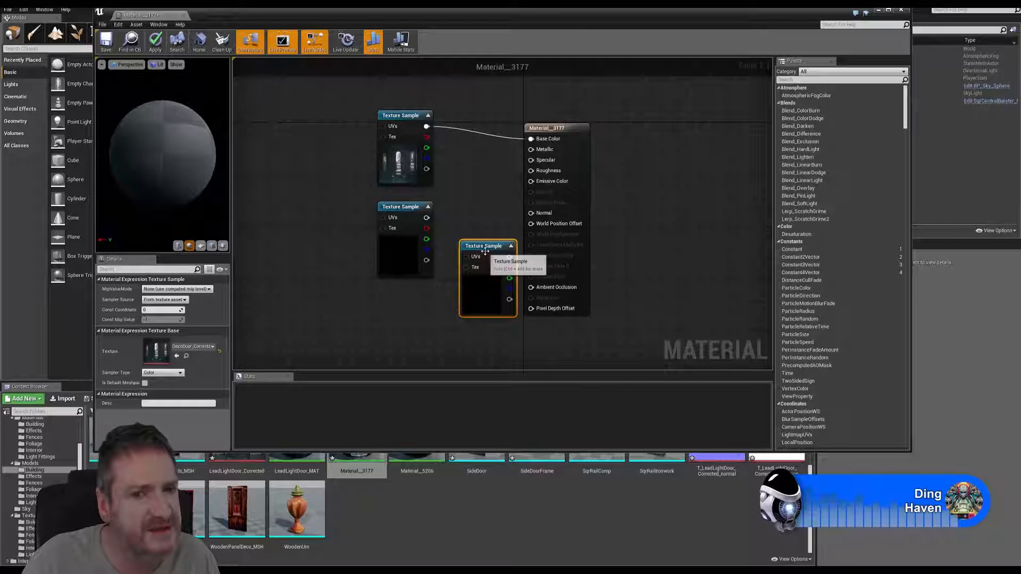
drag(484, 248, 399, 309)
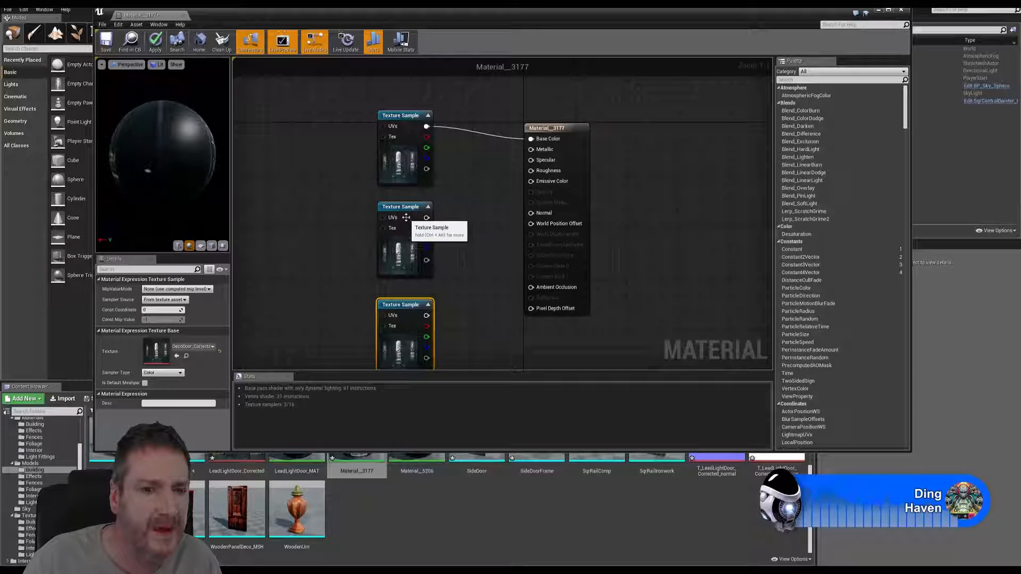
Assign T_LeadLightDoor_Corrected_normal to the middle Texture Sample and the white T_LeadLightDoor_Corrected texture to the lowest one.
click(423, 234)
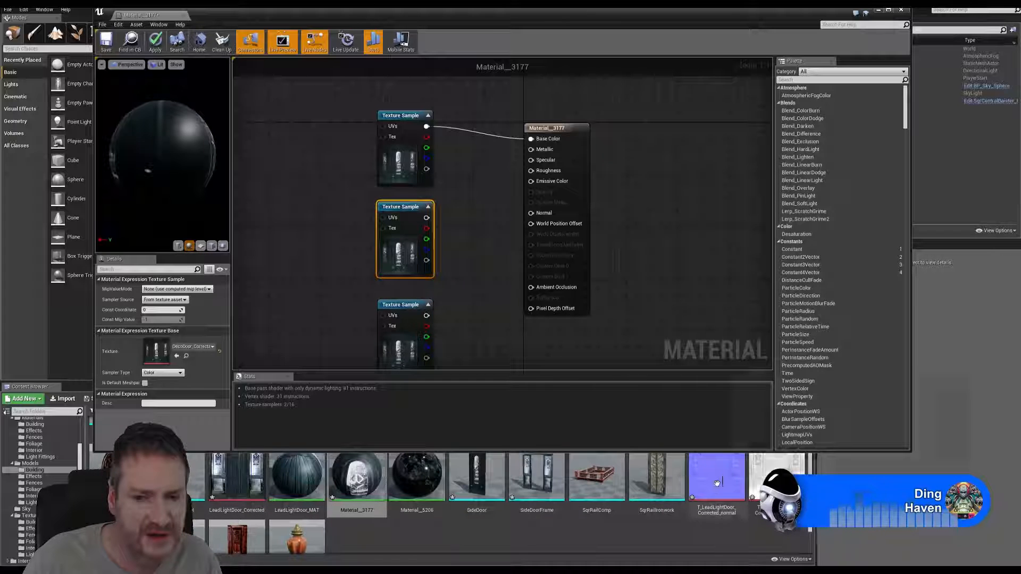
right_click(405, 249)
click(420, 254)
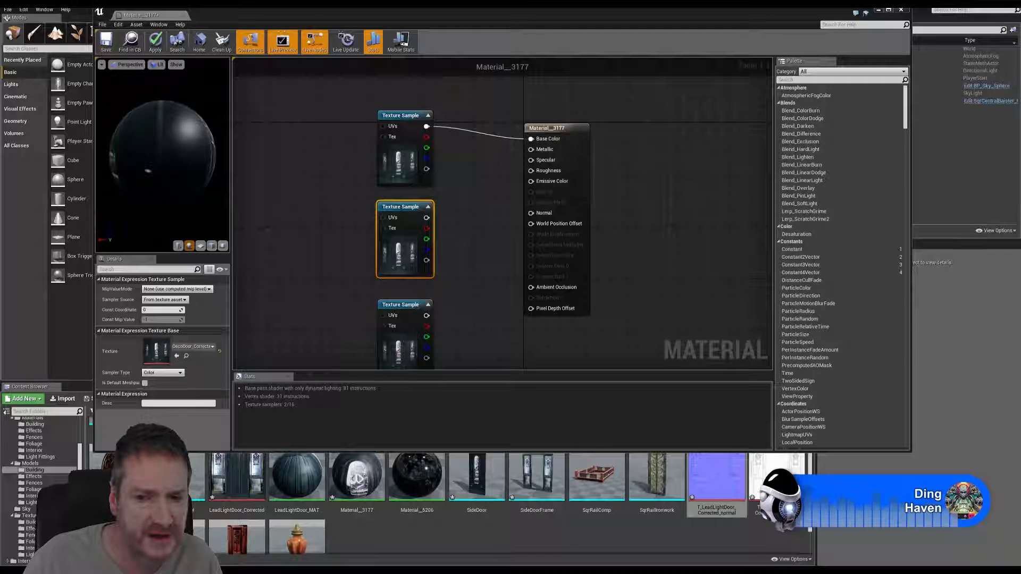
click(397, 355)
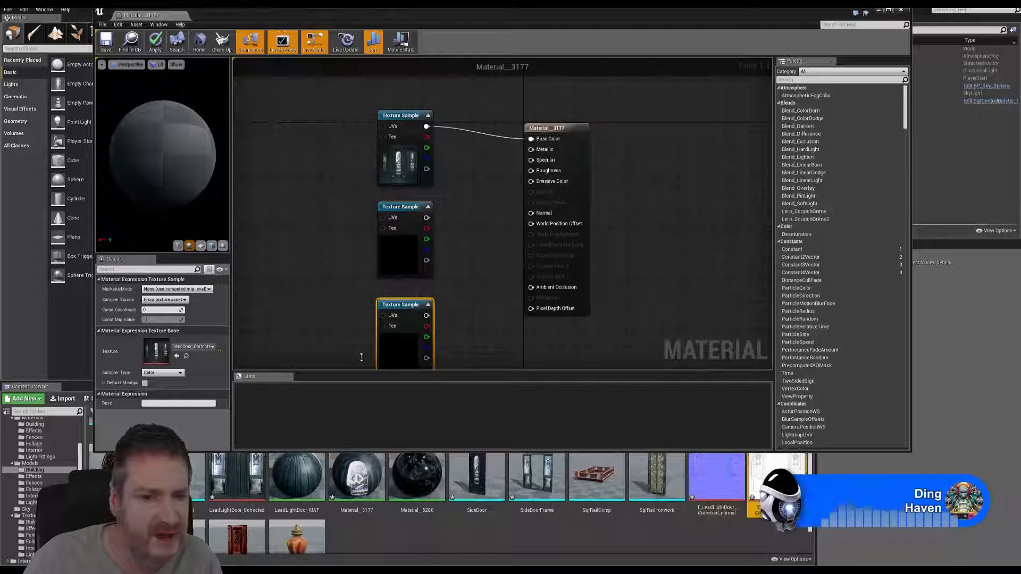
right_click(394, 341)
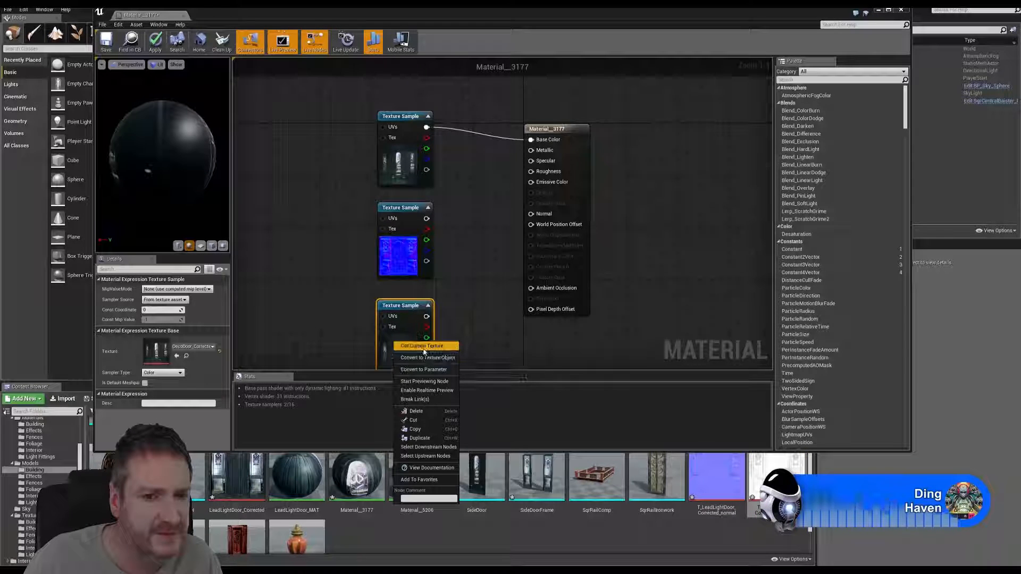
click(425, 352)
Connect the normal map sample to Normal and the white map sample to Ambient Occlusion, then save and close Material__3177.
drag(427, 219, 530, 216)
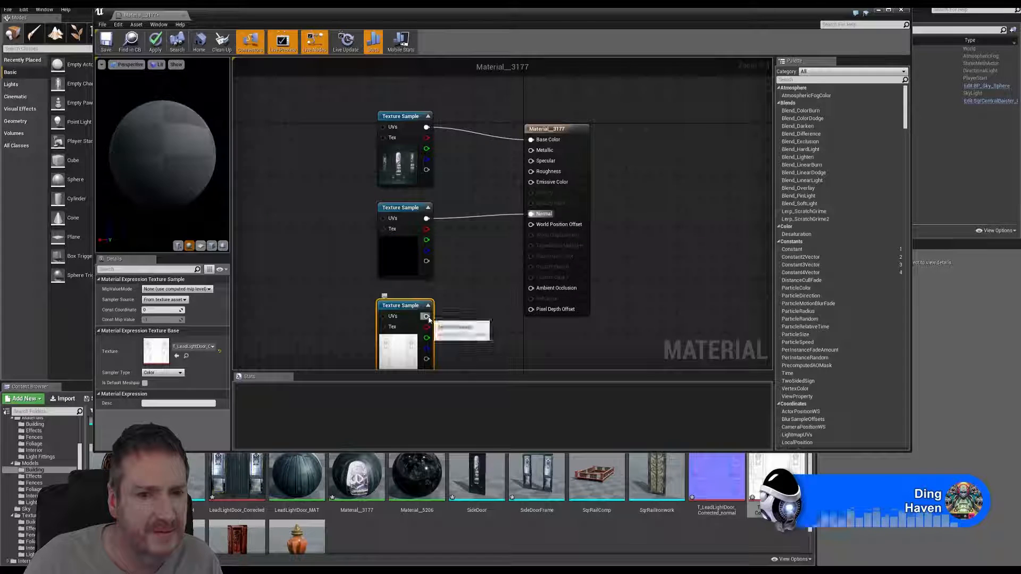
drag(426, 316, 529, 300)
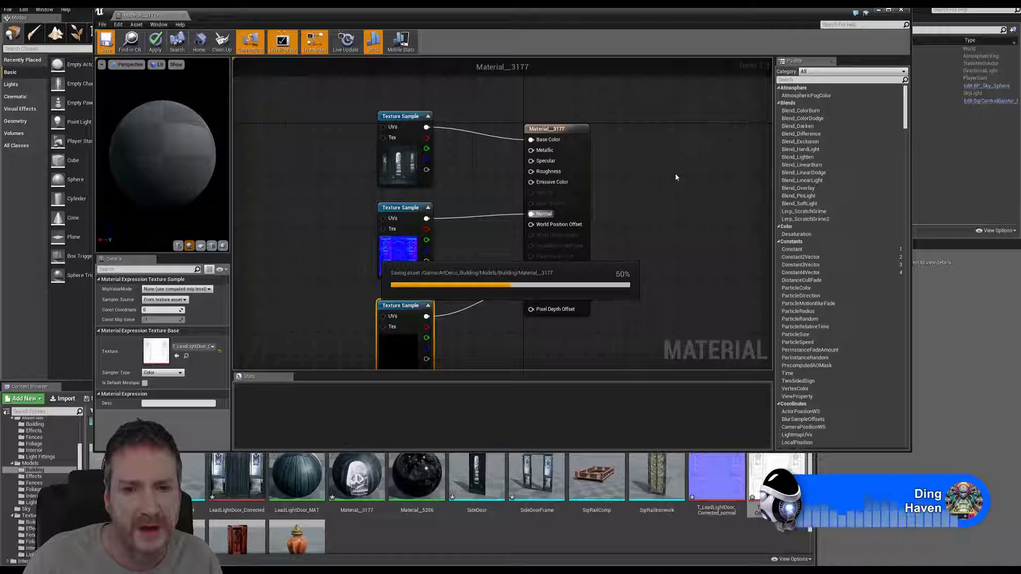
click(904, 9)
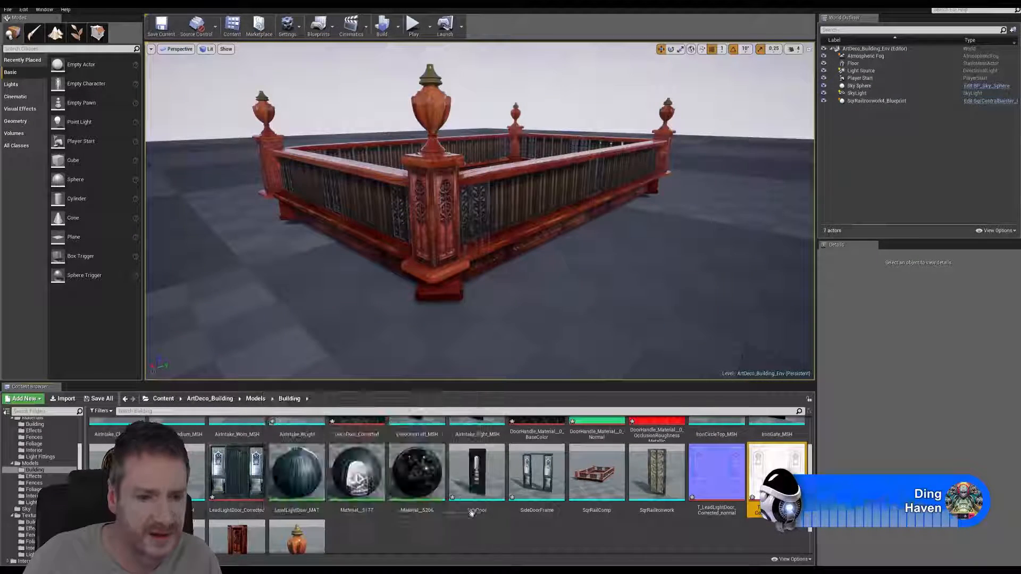
Check the glass and handle on the SideDoor mesh in its editor, close it and save all modified assets.
double_click(471, 508)
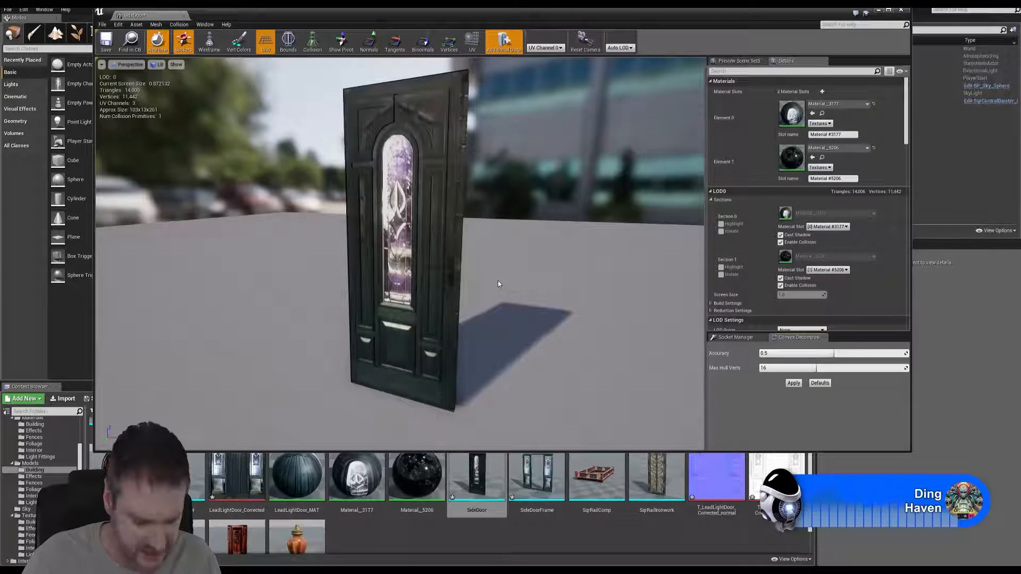
drag(498, 281, 619, 356)
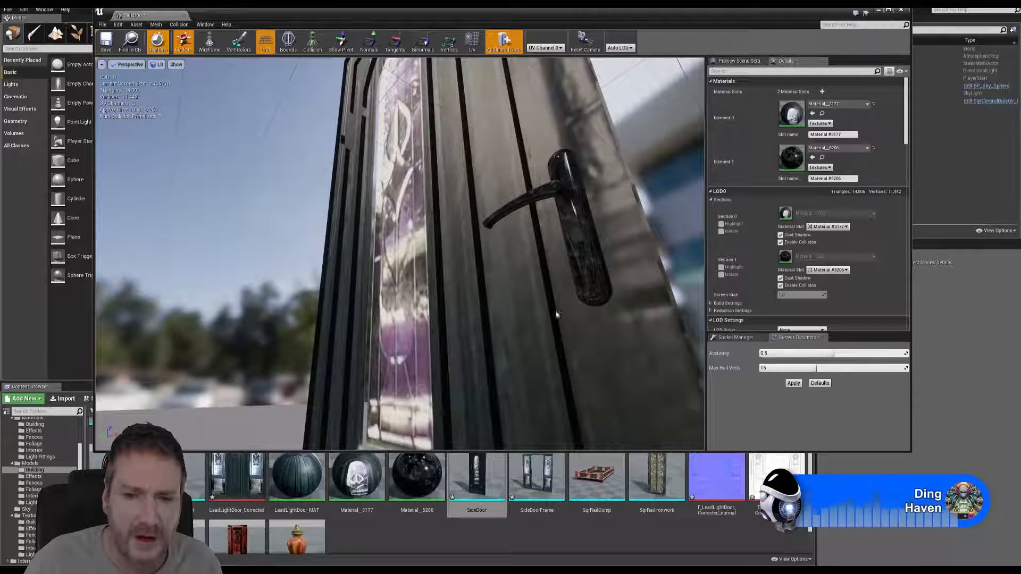
click(907, 9)
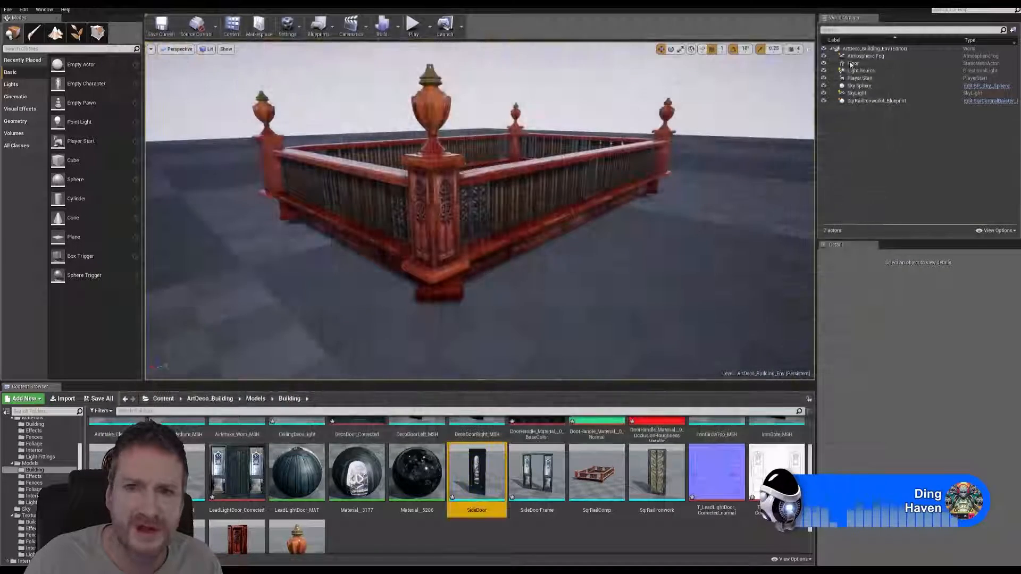
click(8, 9)
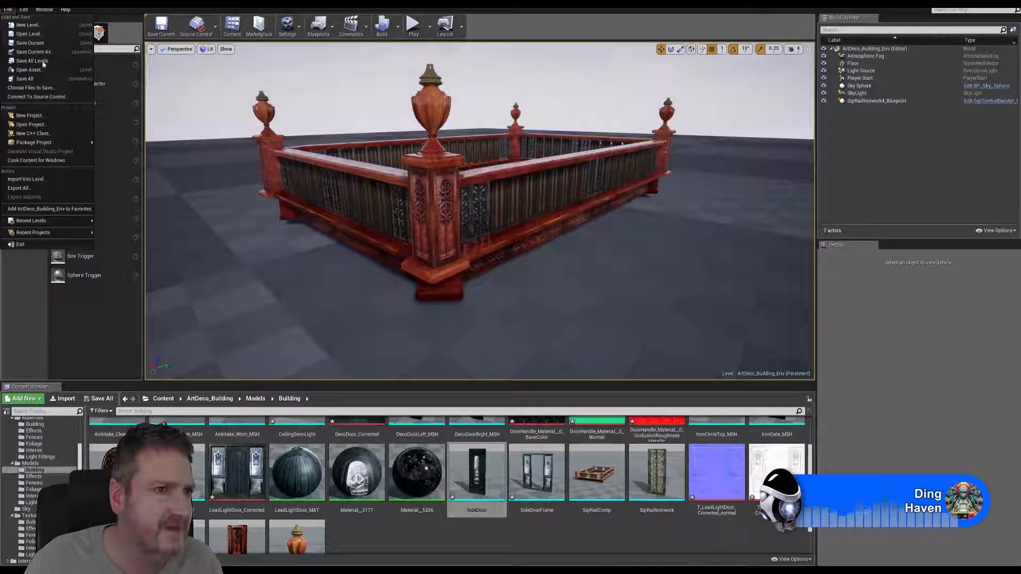
click(32, 80)
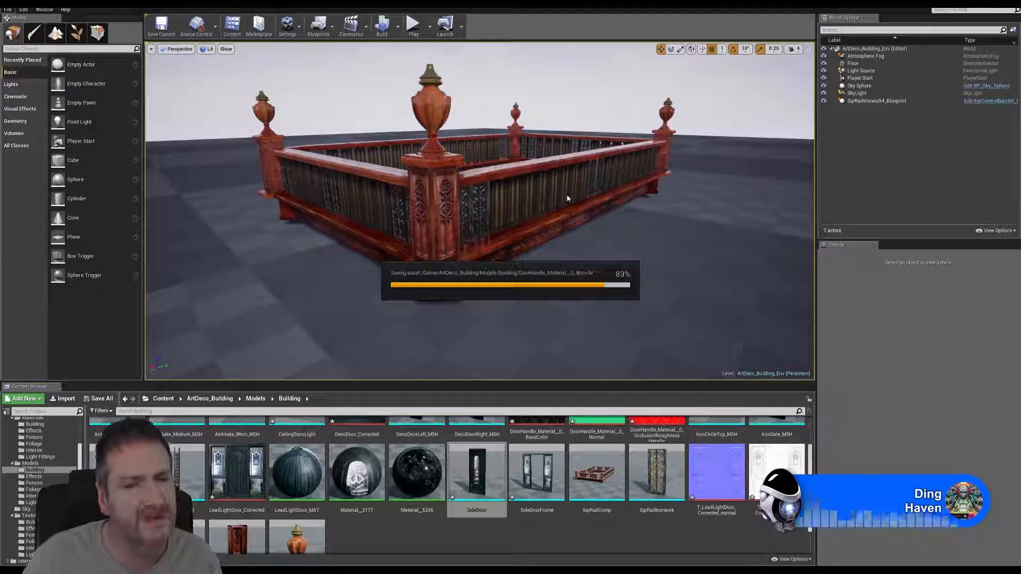
Switch to Substance Painter and examine the textured door handle and its backplate from several angles.
click(985, 4)
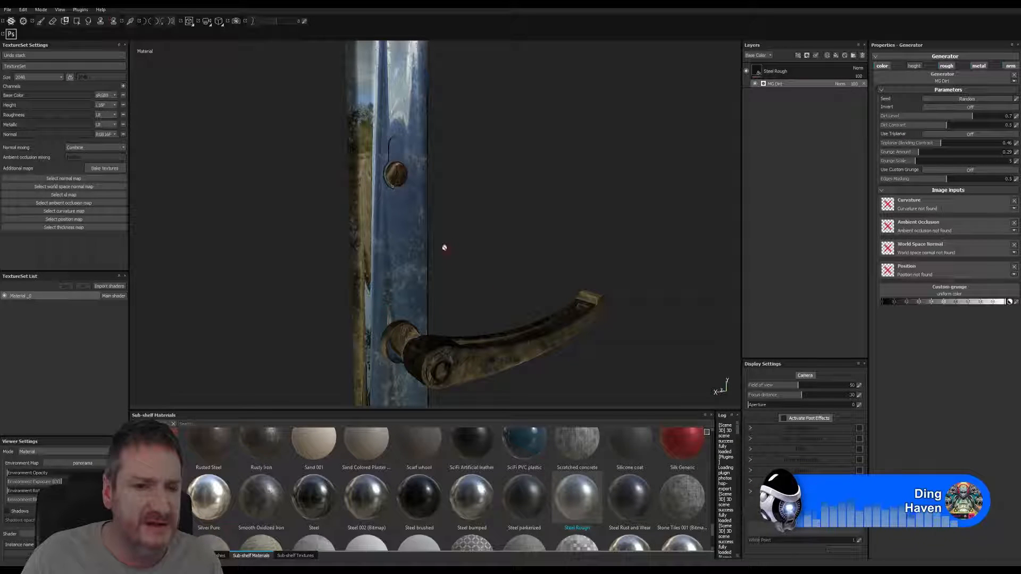
mouse_move(478, 261)
alt+mouse_down()
mouse_move(377, 346)
mouse_move(479, 288)
mouse_move(404, 212)
mouse_move(337, 219)
mouse_move(368, 250)
mouse_move(467, 270)
alt+mouse_up()
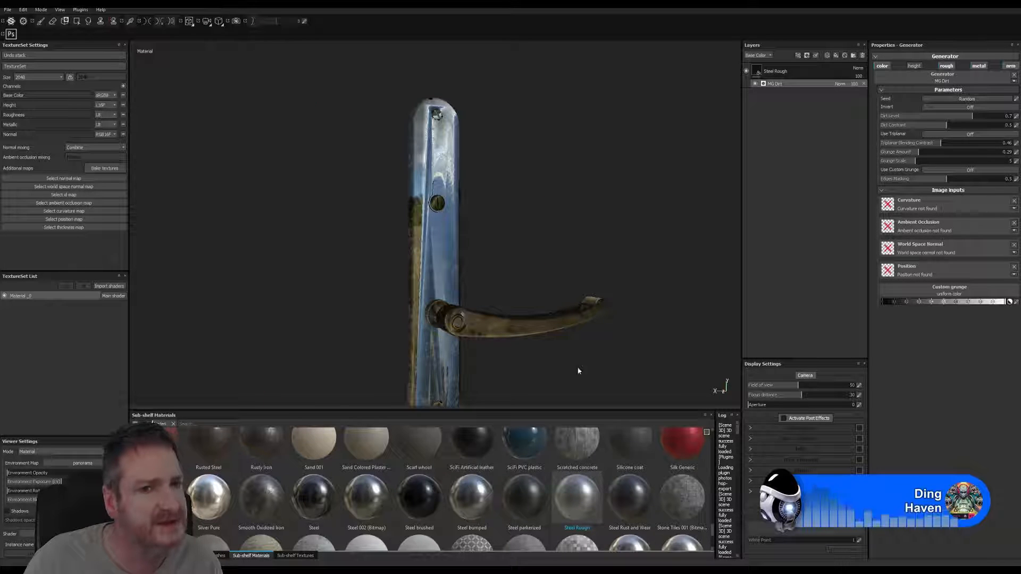
alt+drag(482, 234, 455, 245)
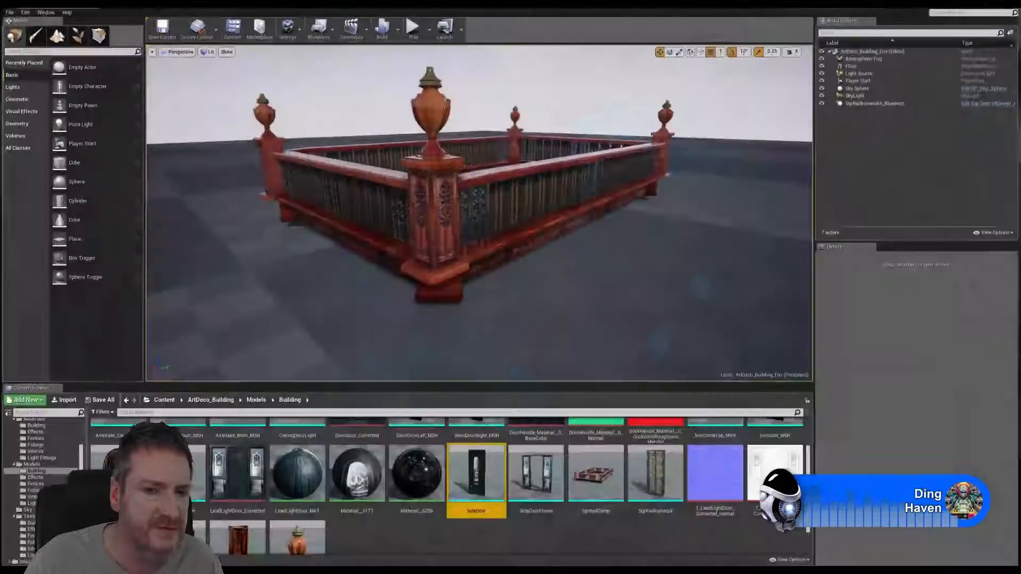
Return to Unreal Engine, inspect the SideDoor mesh's handle and panels up close, then save and close the mesh.
double_click(488, 473)
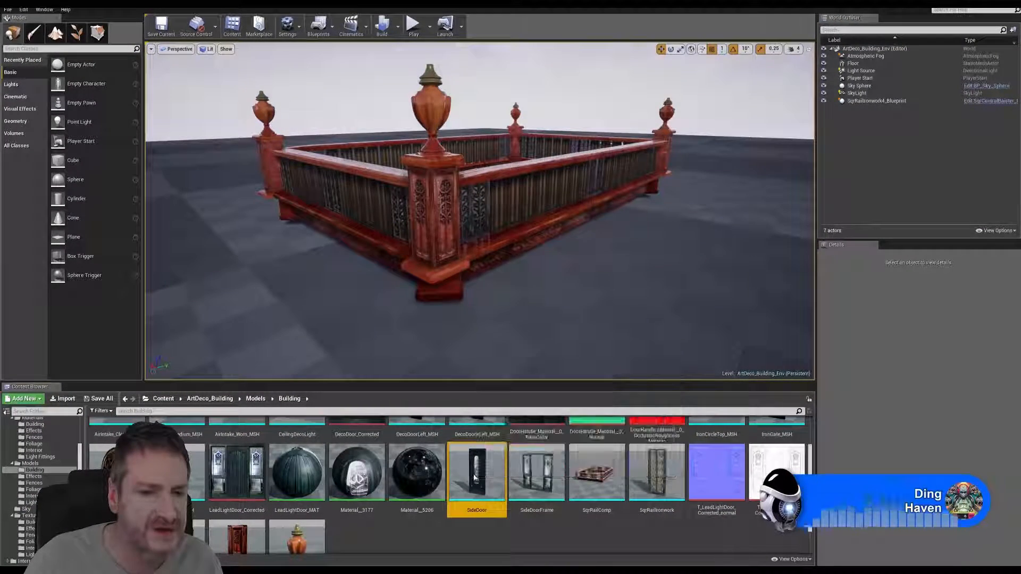
scroll(445, 286, up, 8)
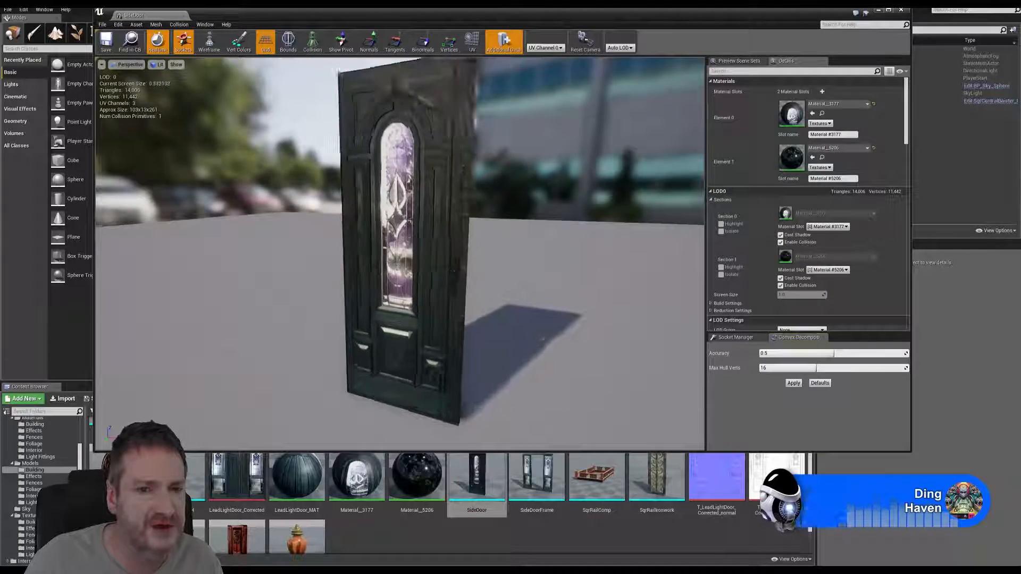
scroll(444, 286, down, 1)
middle_drag(445, 286, 467, 324)
scroll(420, 282, down, 3)
drag(550, 185, 487, 210)
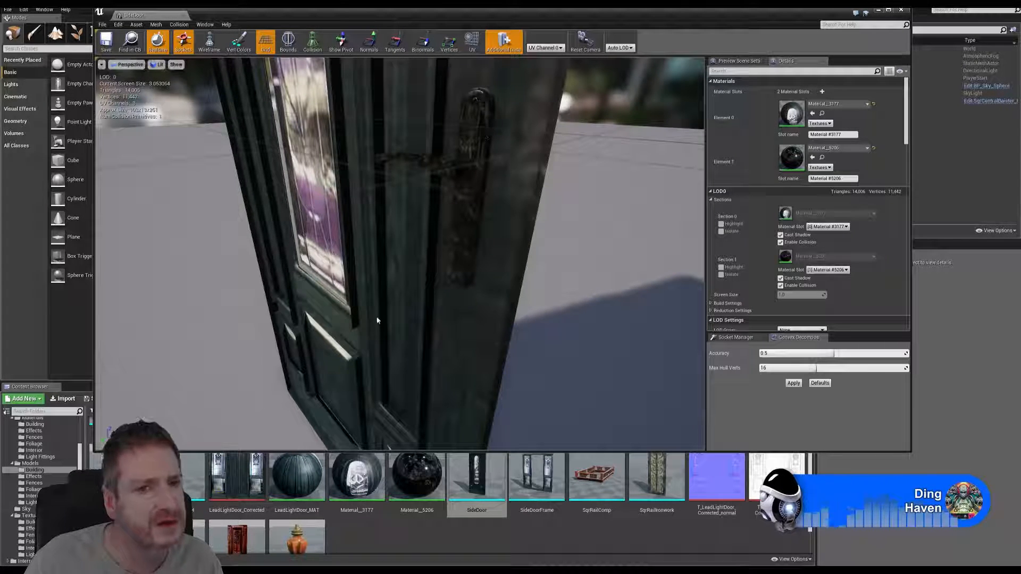
drag(453, 316, 324, 195)
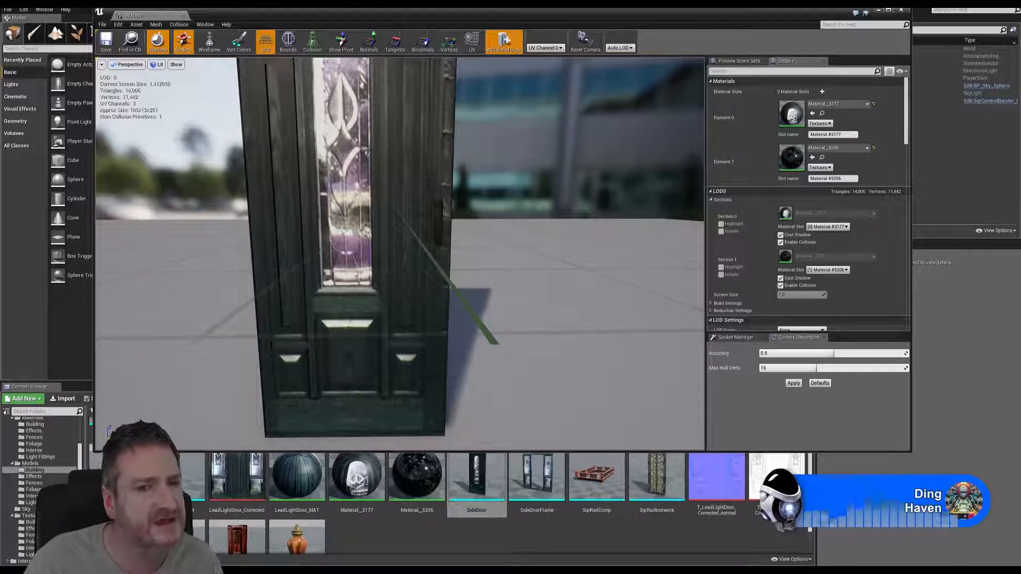
mouse_move(407, 291)
mouse_down()
mouse_move(382, 287)
mouse_move(407, 291)
mouse_up()
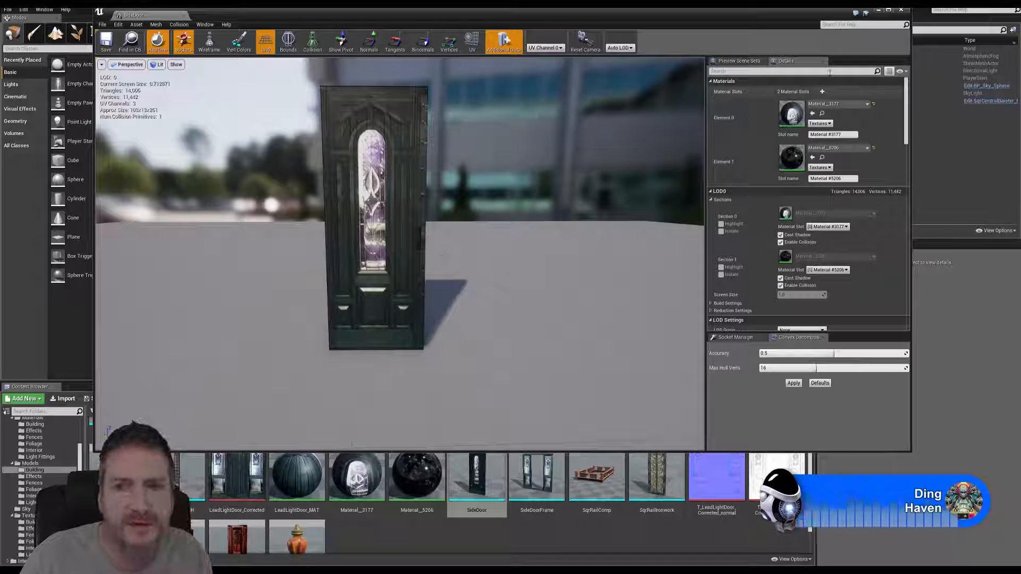
click(106, 42)
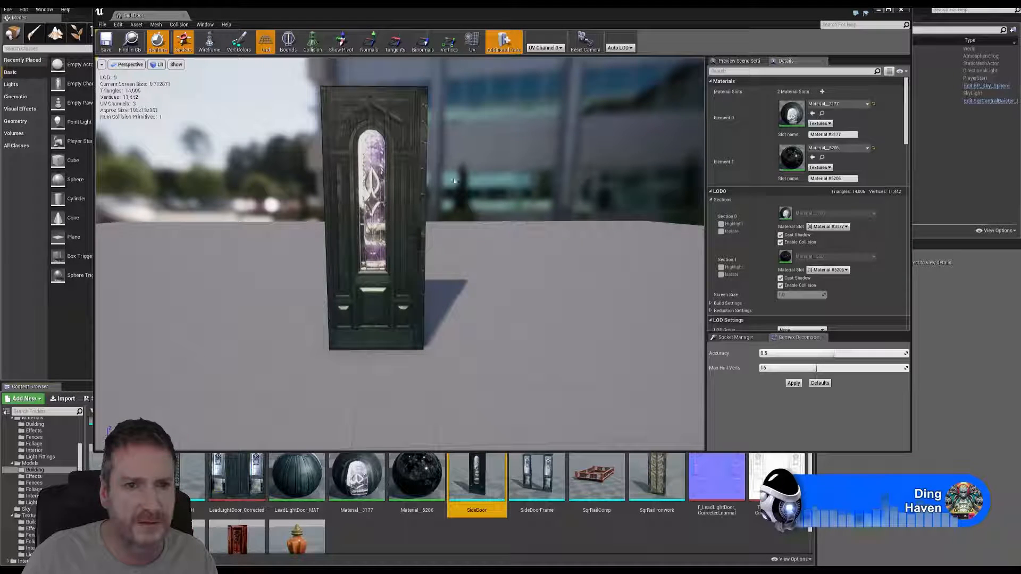
click(901, 11)
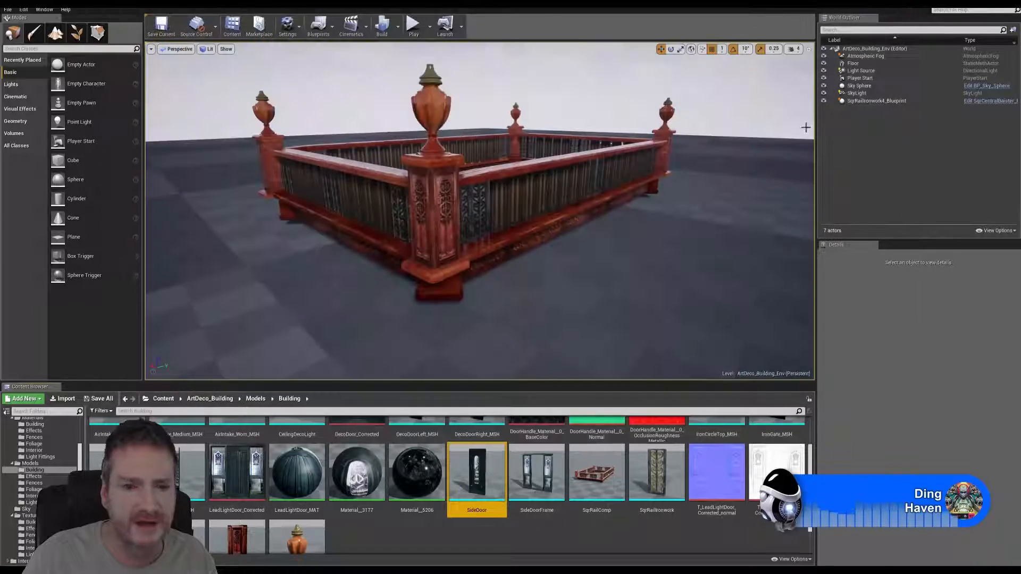
Place the SideDoorFrame and SideDoor meshes from Models/Building on the empty floor beside the railing.
right_drag(478, 213, 505, 184)
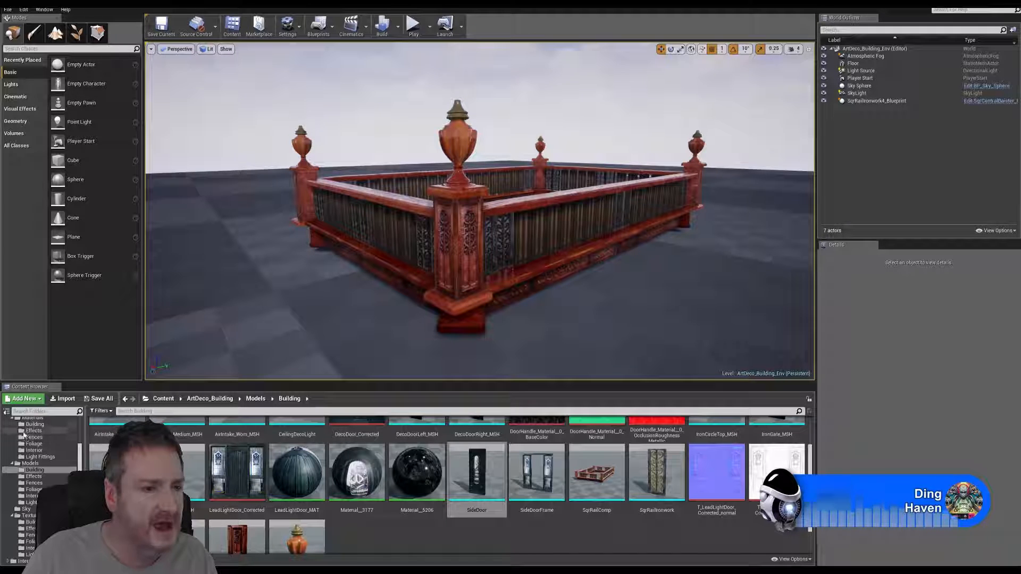
scroll(63, 472, up, 3)
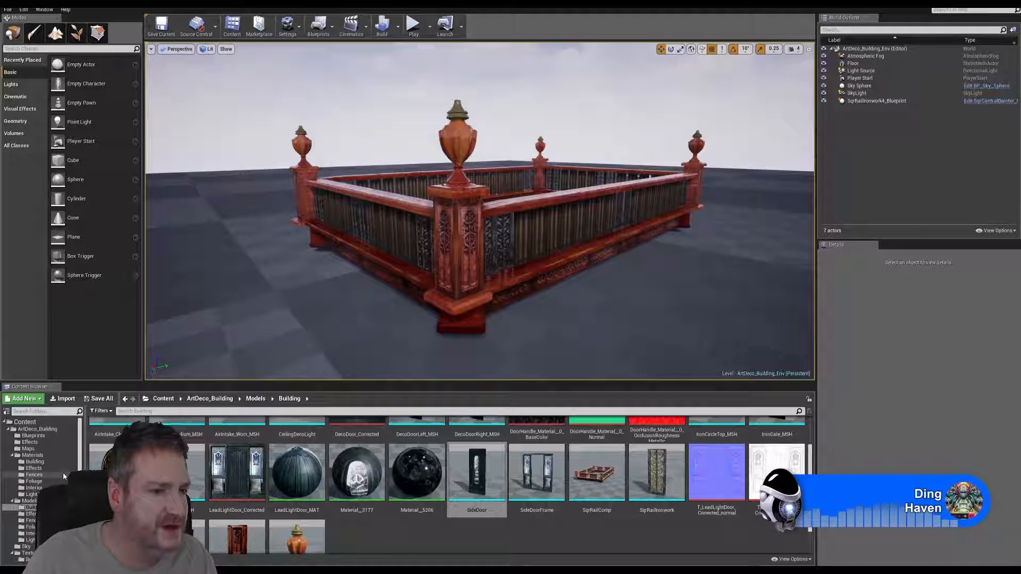
click(33, 436)
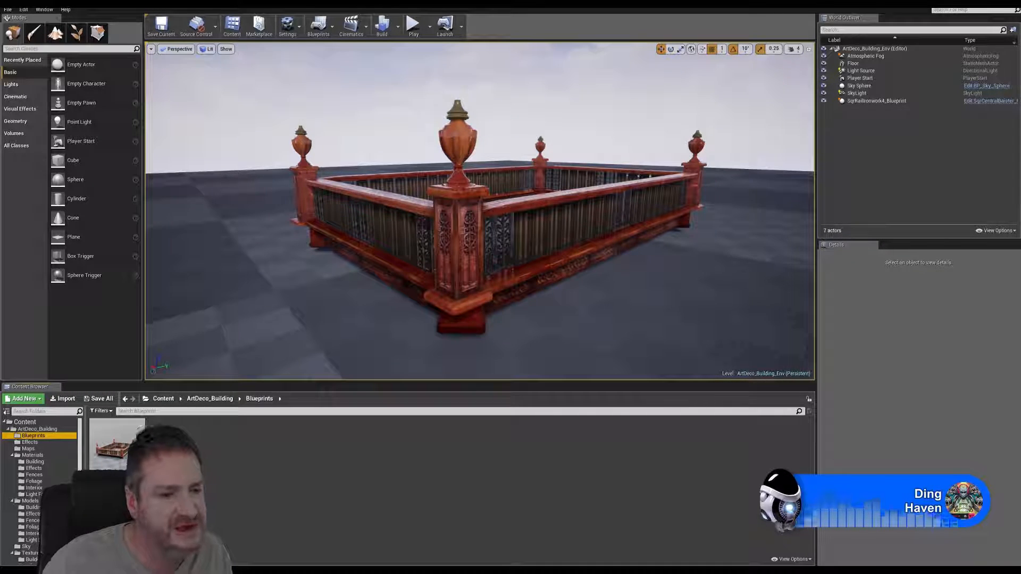
click(34, 507)
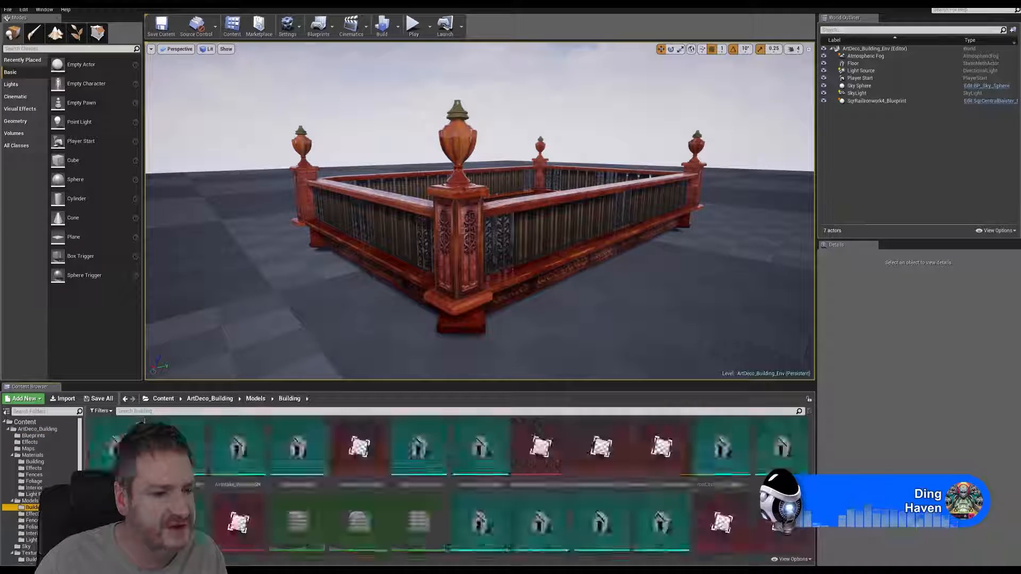
drag(367, 319, 263, 318)
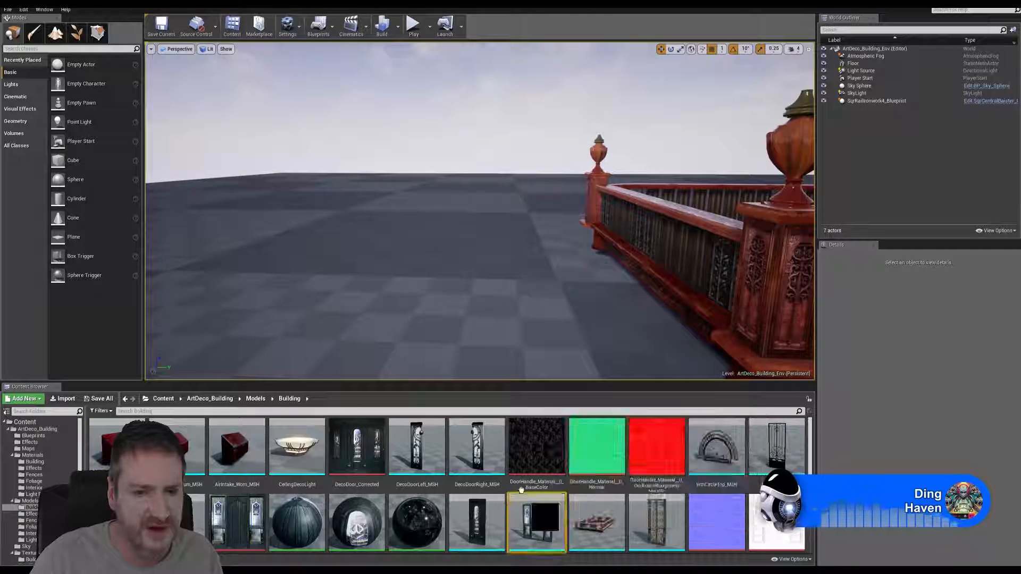
drag(544, 526, 352, 155)
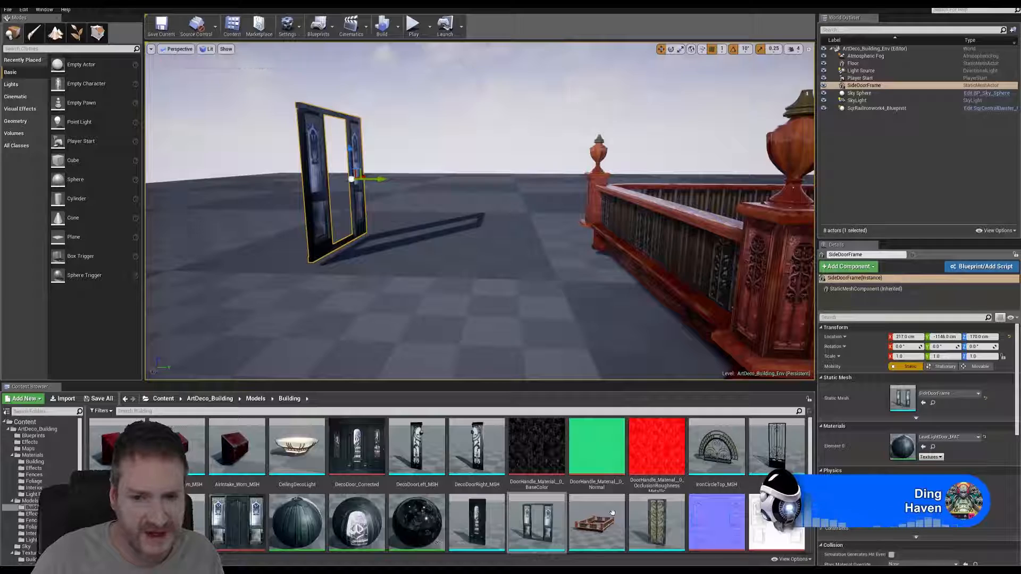
drag(489, 528, 337, 172)
right_drag(397, 211, 397, 211)
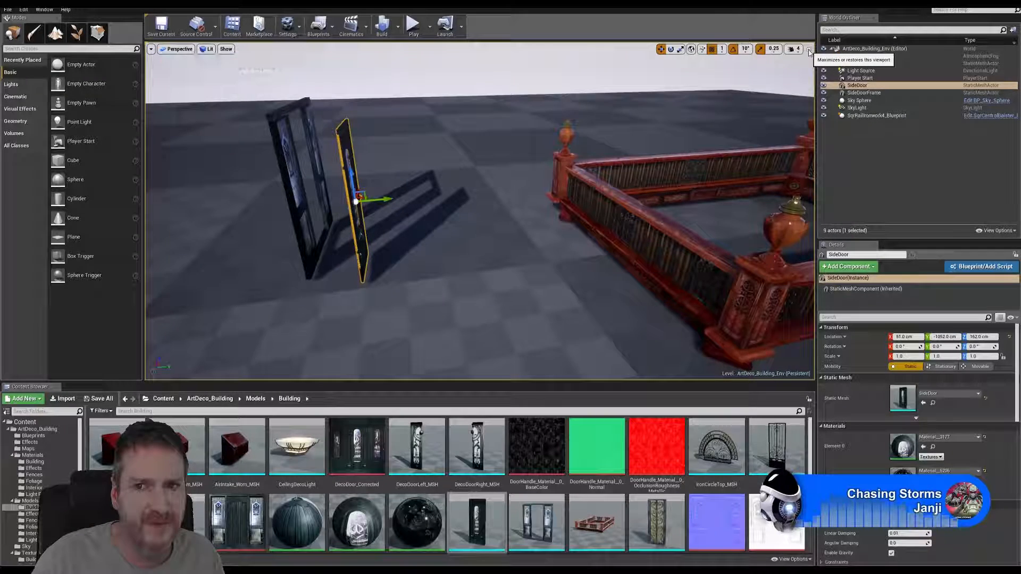
In the maximised Top view, move SideDoor along Y to -1148 cm, in line with the door frame.
click(809, 49)
click(617, 96)
scroll(626, 109, down, 5)
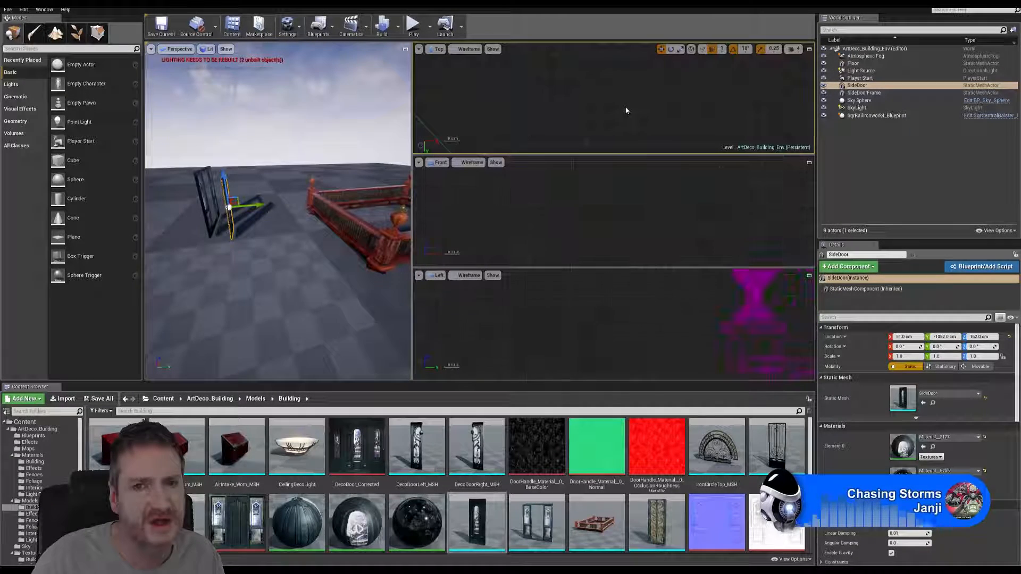
scroll(575, 123, down, 5)
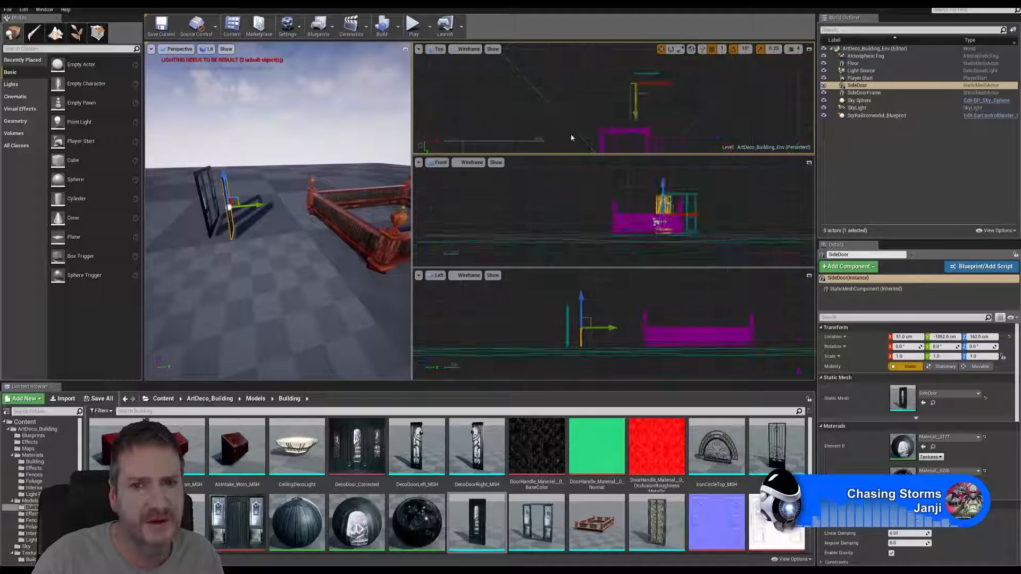
click(808, 49)
scroll(520, 237, up, 8)
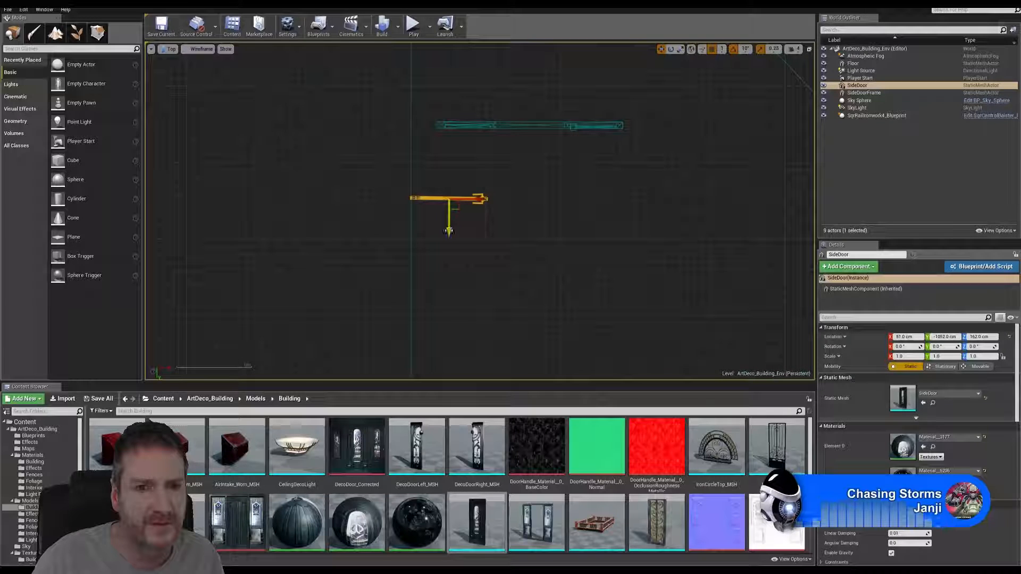
drag(449, 230, 467, 158)
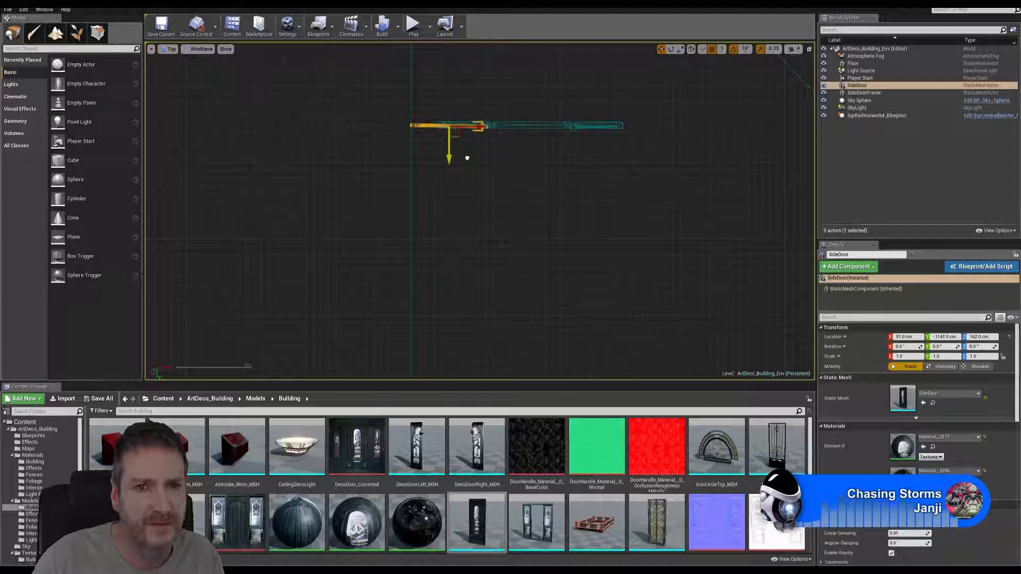
scroll(468, 157, up, 4)
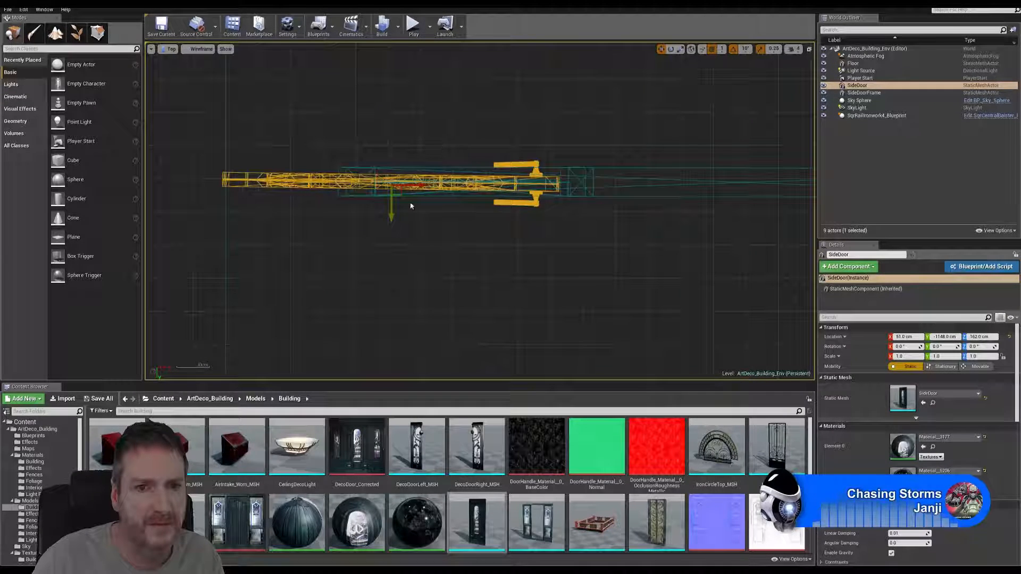
scroll(446, 227, down, 4)
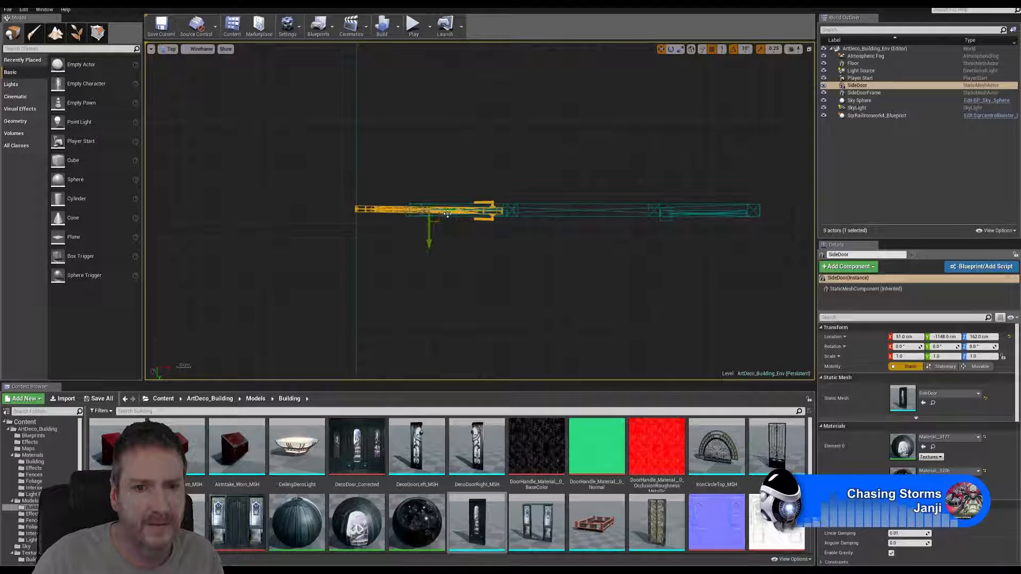
Move SideDoor along X to 162 cm, into the frame's central opening, and restore the four-view layout.
drag(476, 216, 606, 235)
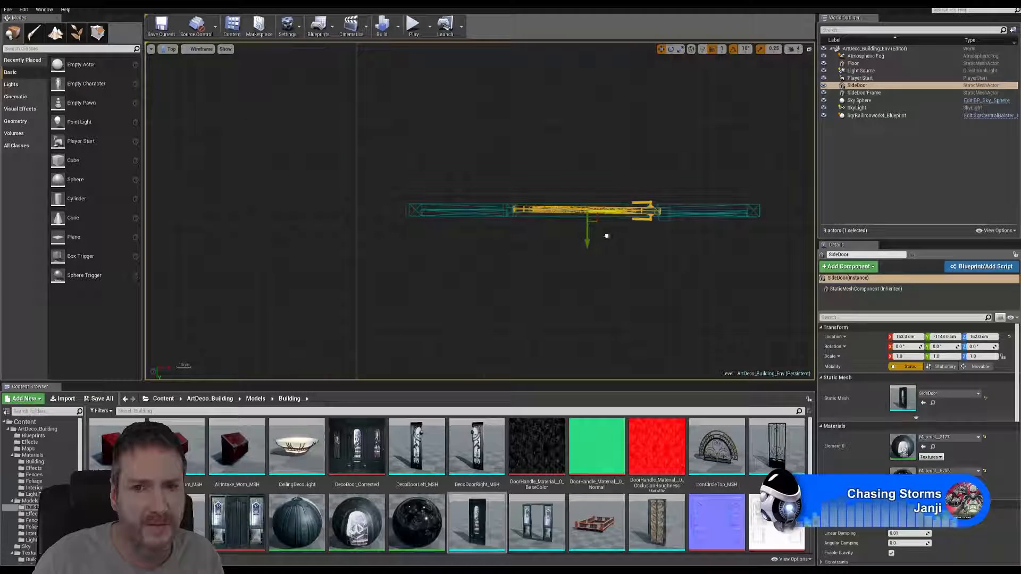
scroll(598, 234, up, 2)
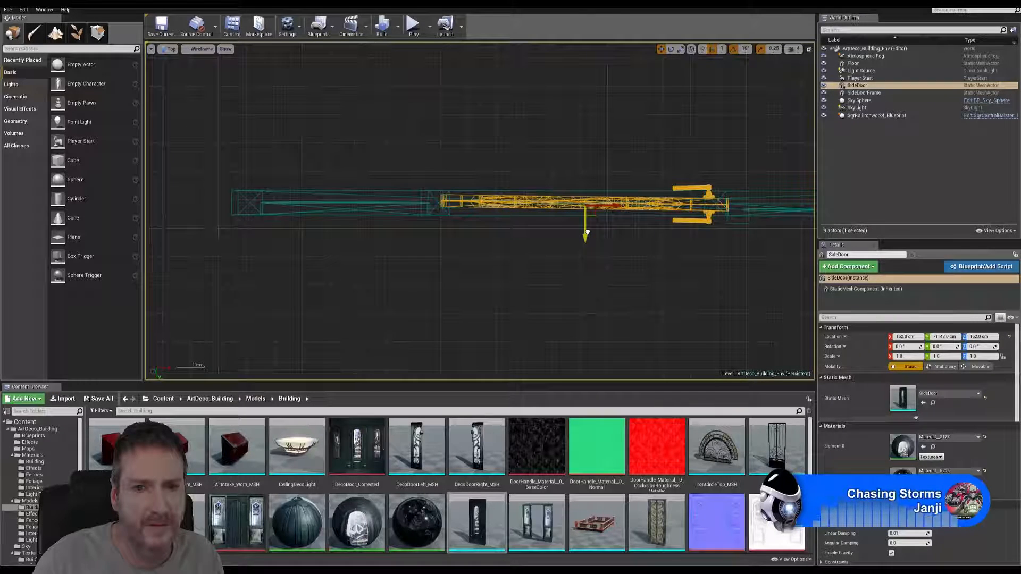
click(809, 49)
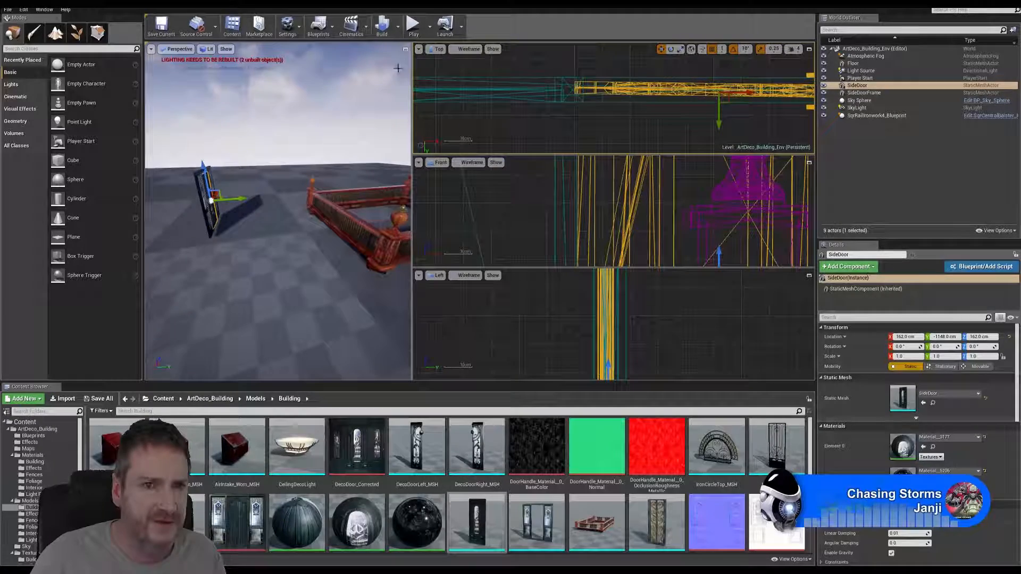
In the maximised Perspective view, raise SideDoor along Z to 170 cm.
click(406, 49)
right_drag(425, 159, 532, 167)
key(f)
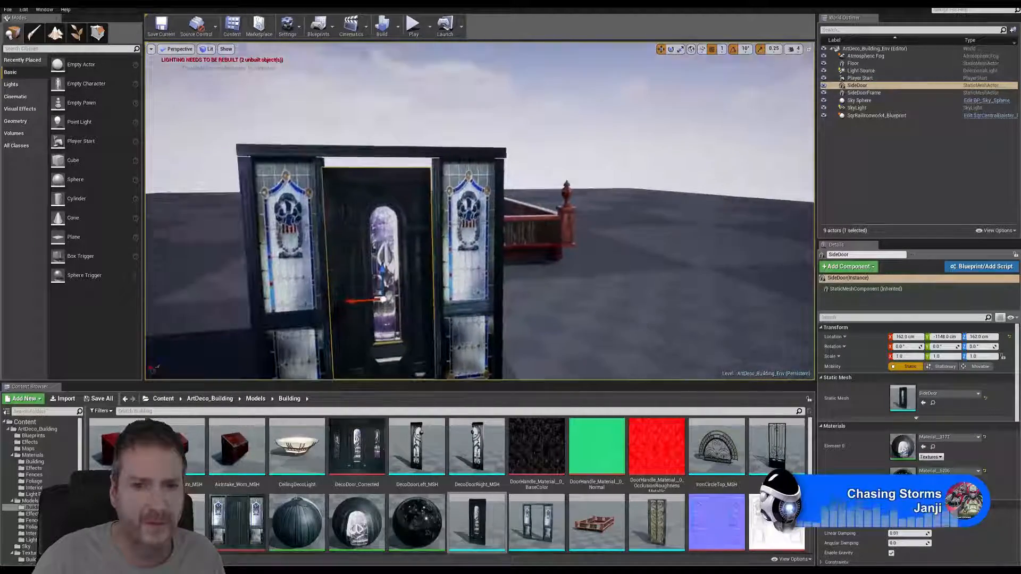
right_drag(478, 213, 473, 178)
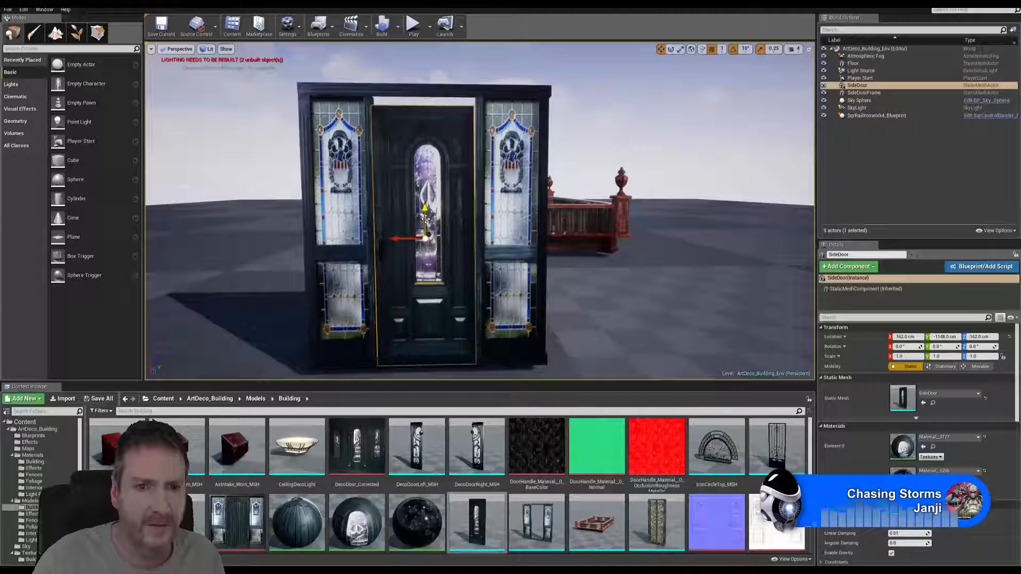
drag(431, 217, 430, 210)
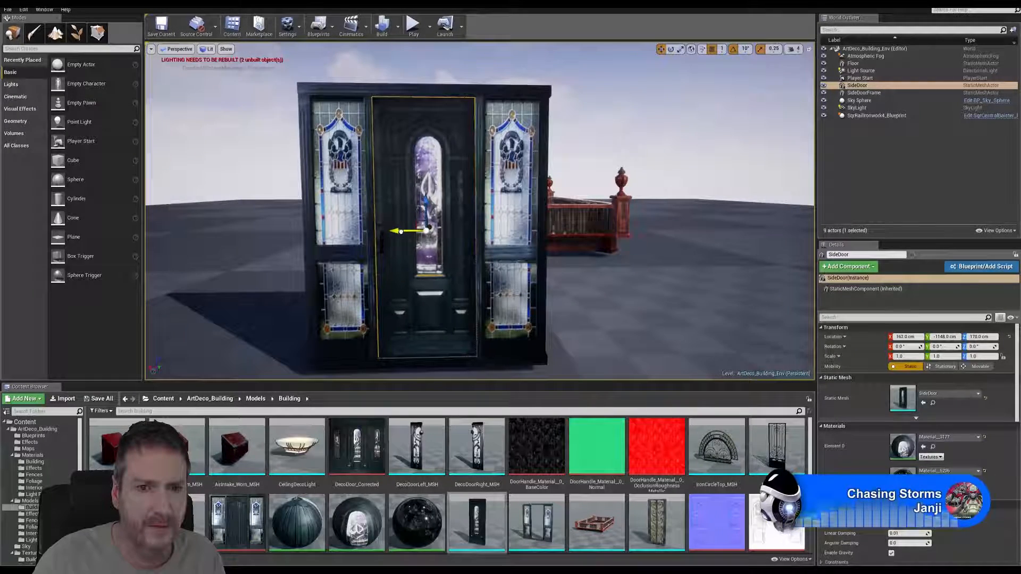
Fine-tune SideDoor's fit in the frame by moving it to 161 cm on X and 171 cm on Z, and deselect it.
right_drag(403, 231, 352, 234)
mouse_move(479, 212)
right_down()
mouse_move(425, 210)
mouse_move(468, 214)
right_up()
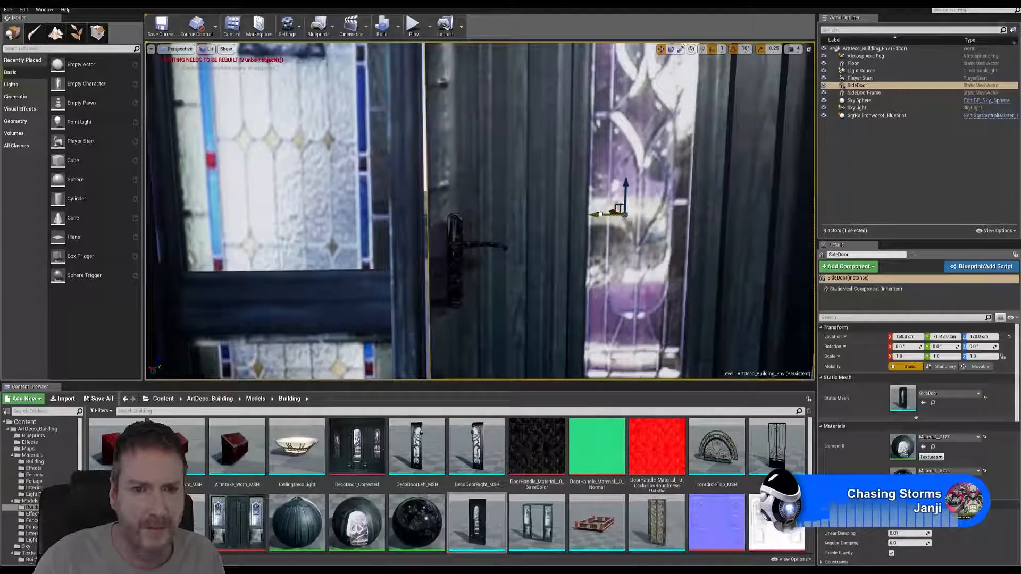
drag(599, 215, 596, 214)
right_drag(597, 214, 636, 201)
key(s)
key(e)
key(w)
key(q)
key(s)
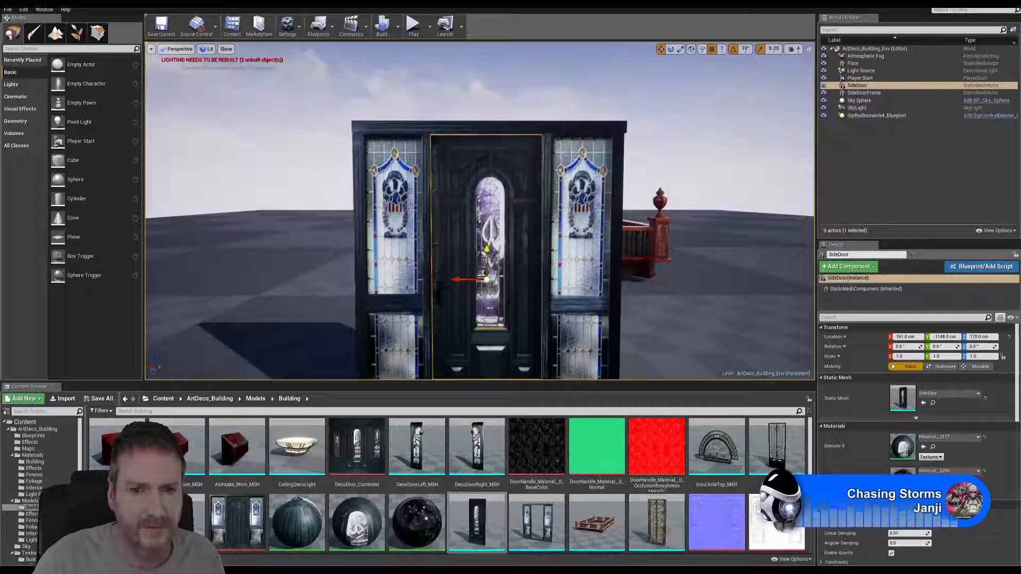
right_drag(490, 259, 537, 101)
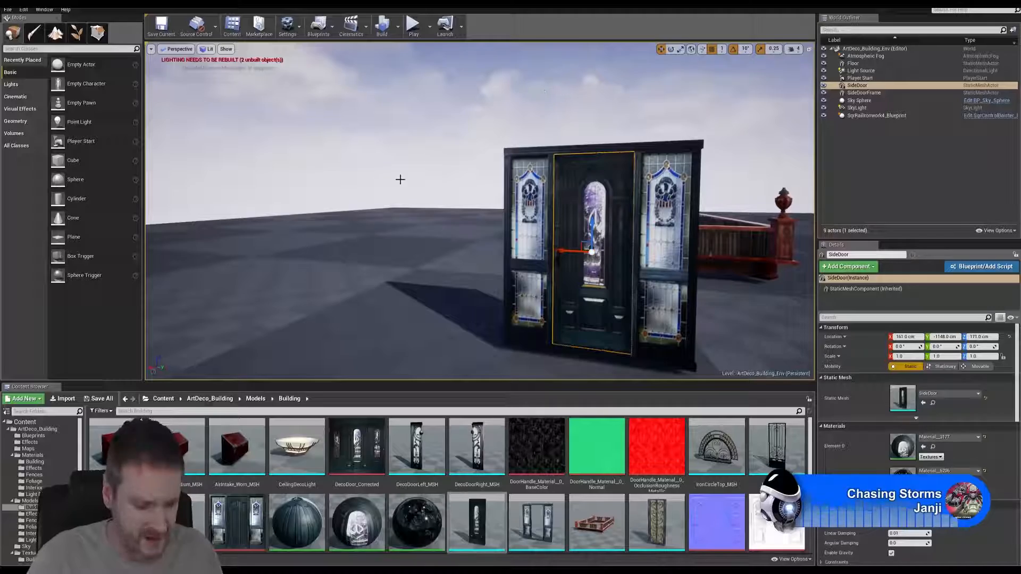
click(400, 178)
Start converting SideDoorFrame and SideDoor together into a Blueprint class, with ArtDeco_Building/Blueprints as the destination folder.
right_drag(400, 178, 436, 182)
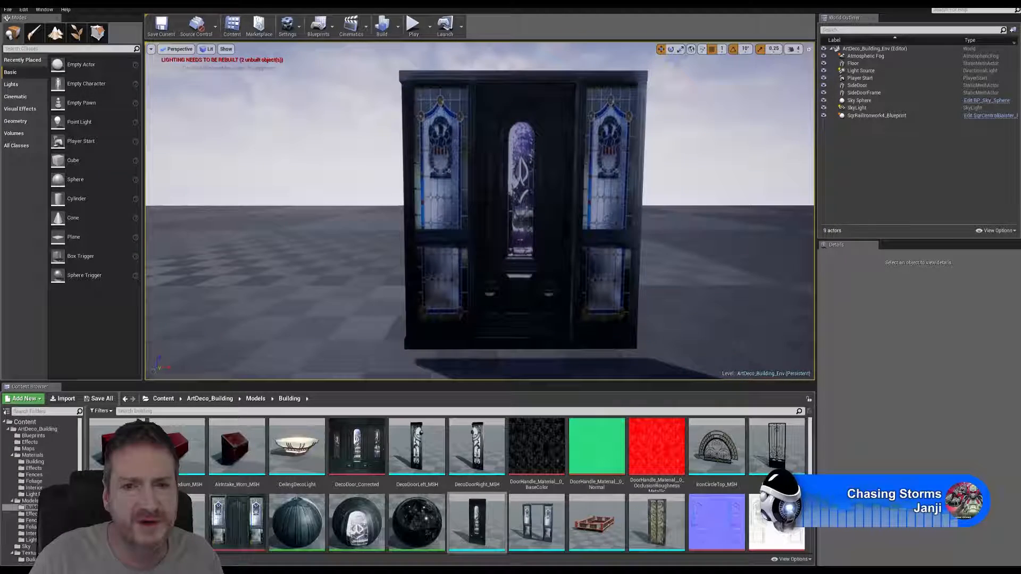
click(450, 76)
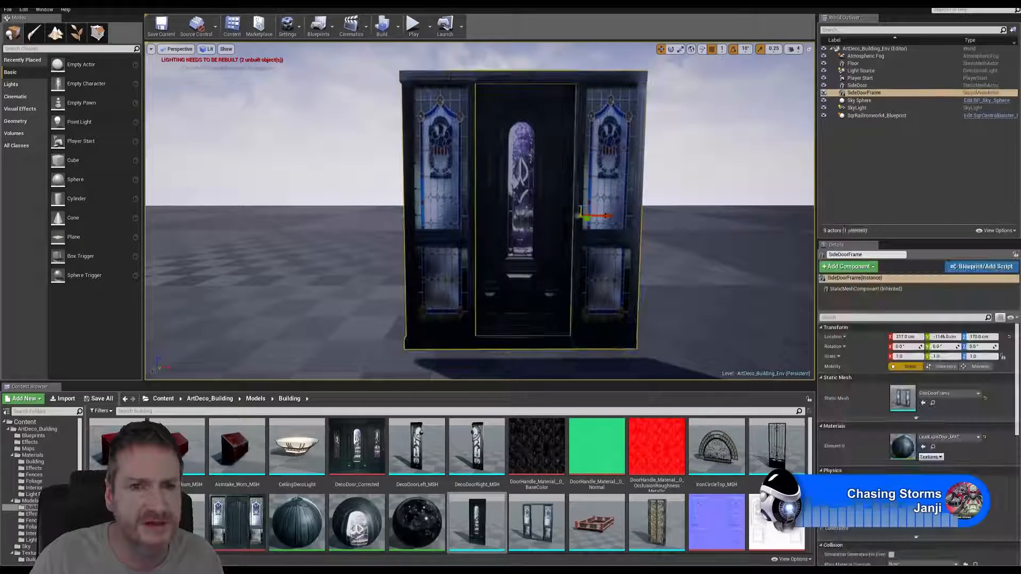
ctrl+click(527, 210)
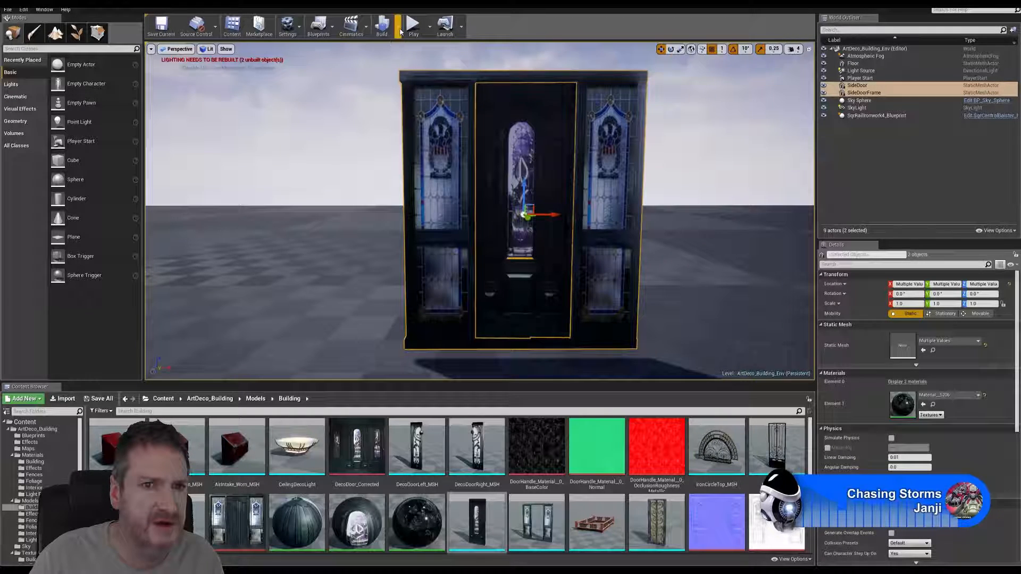
click(398, 30)
mouse_move(468, 59)
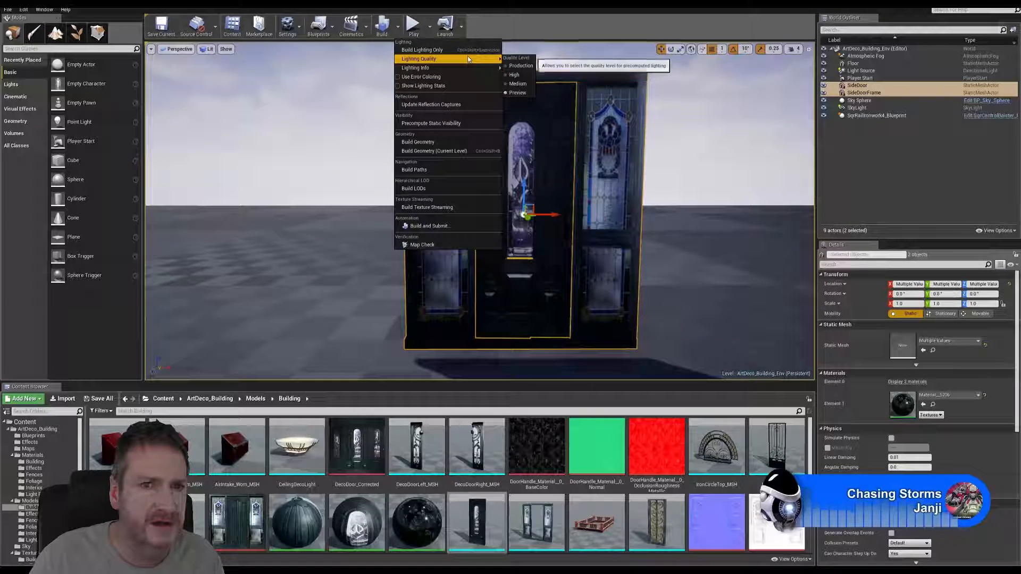
click(330, 32)
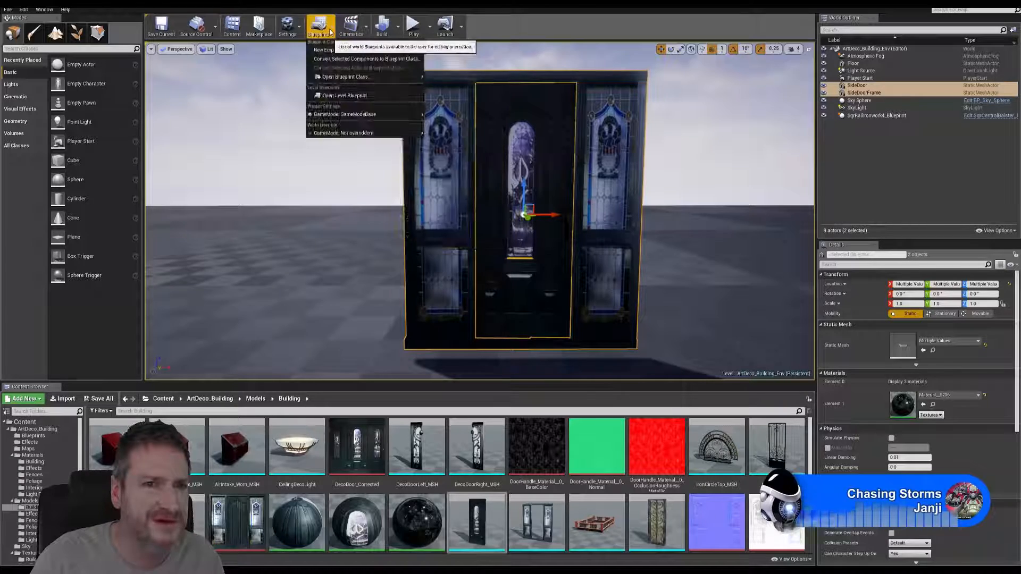
click(366, 62)
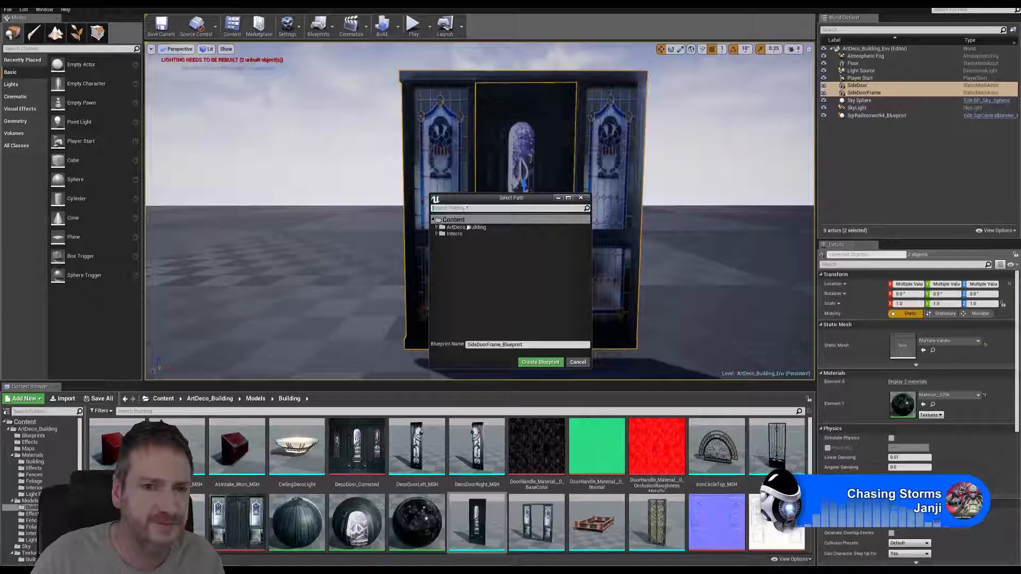
click(437, 227)
click(463, 234)
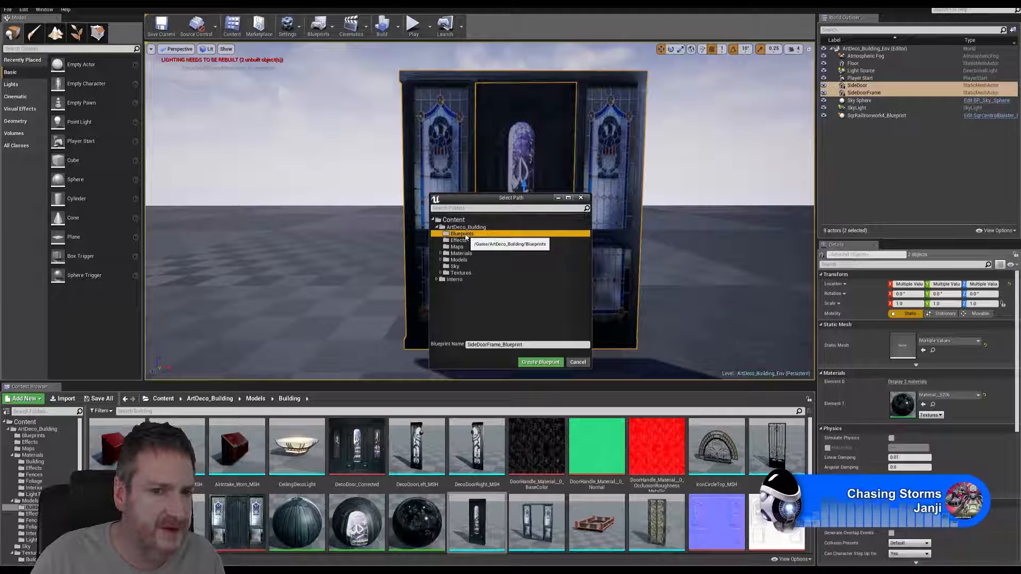
Name the Blueprint SideDoor_Prefab, create it, and close its editor.
click(515, 345)
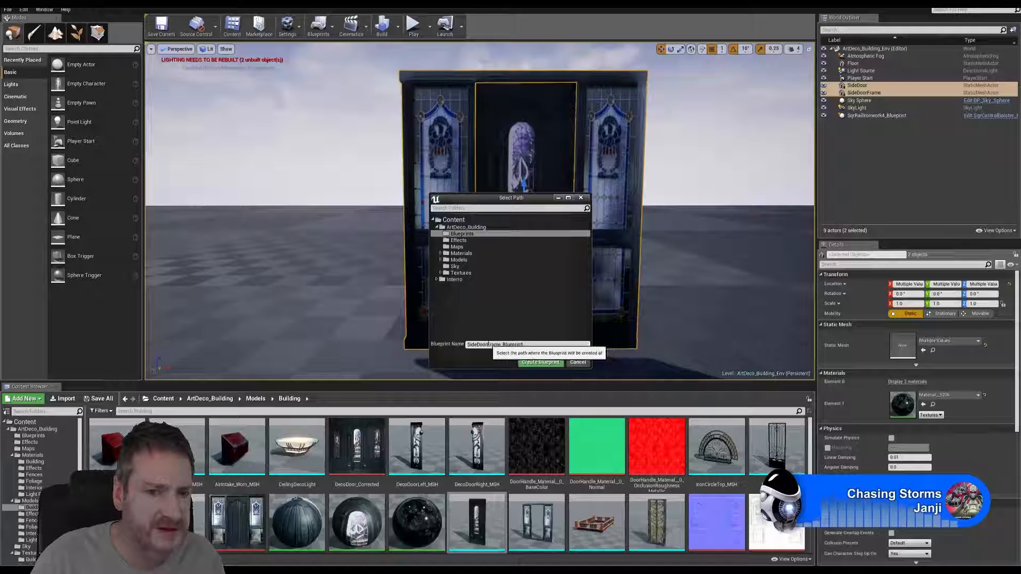
double_click(488, 344)
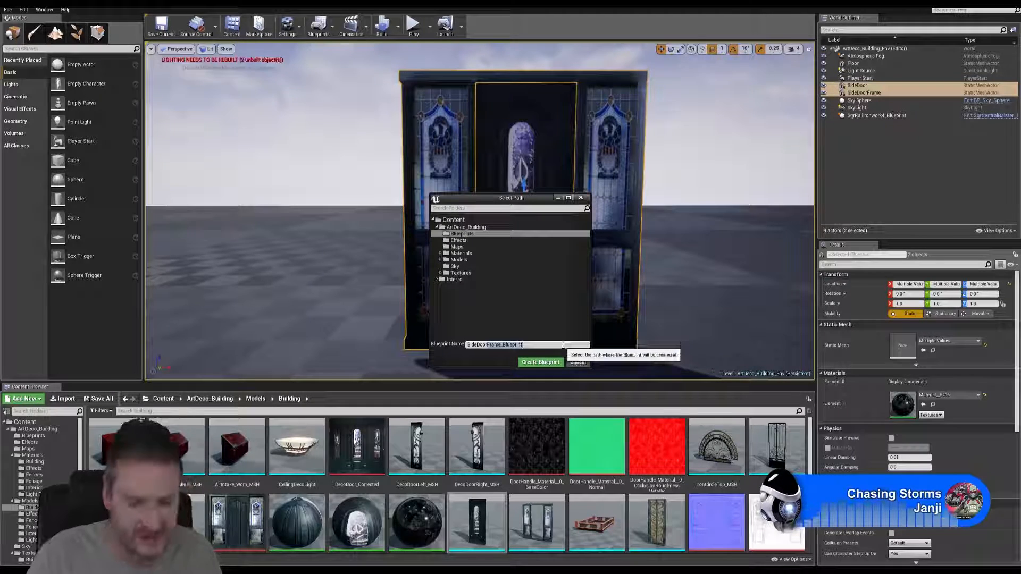
text(SideDoor)
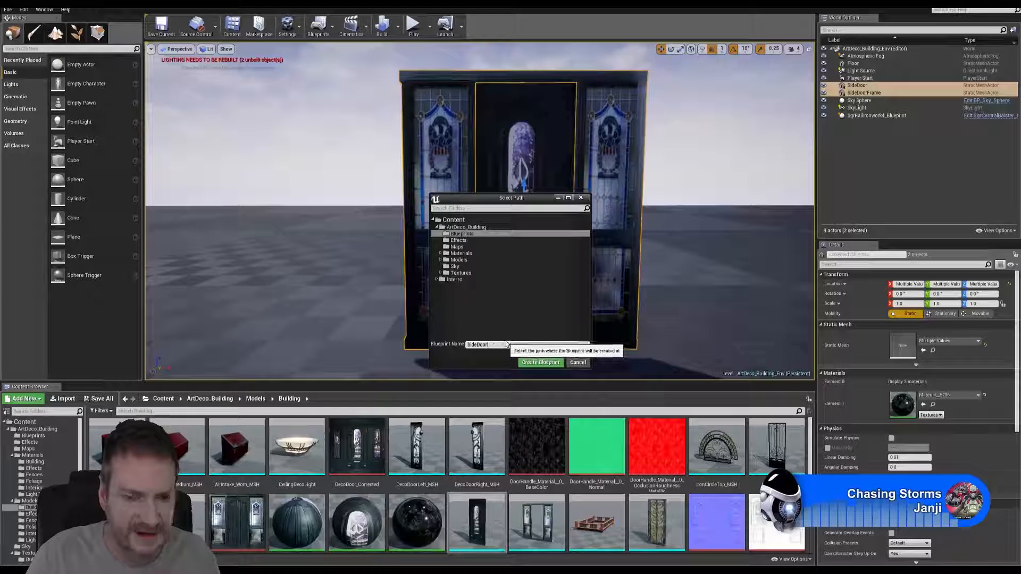
text(_Pr)
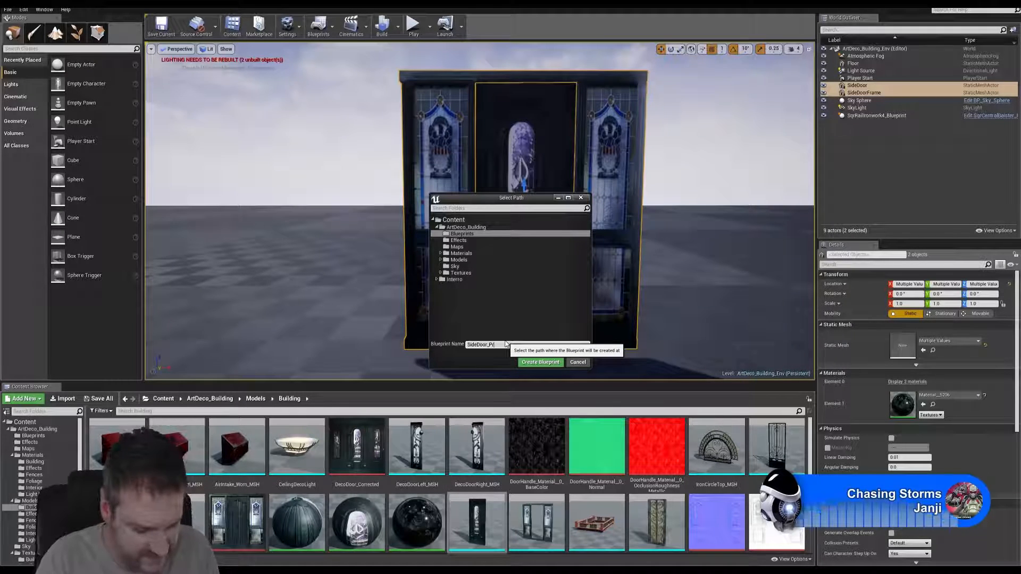
text(efab)
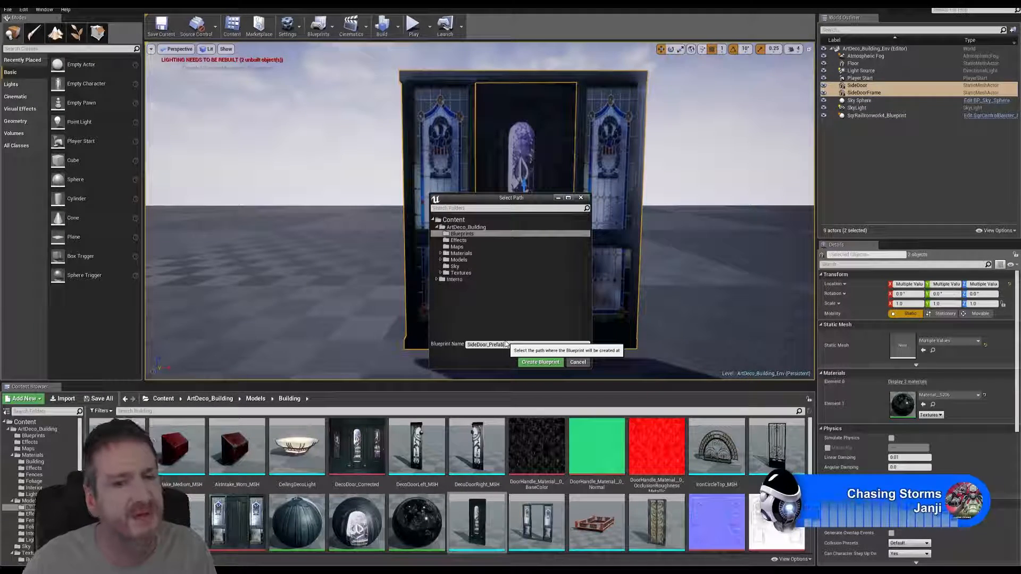
click(536, 363)
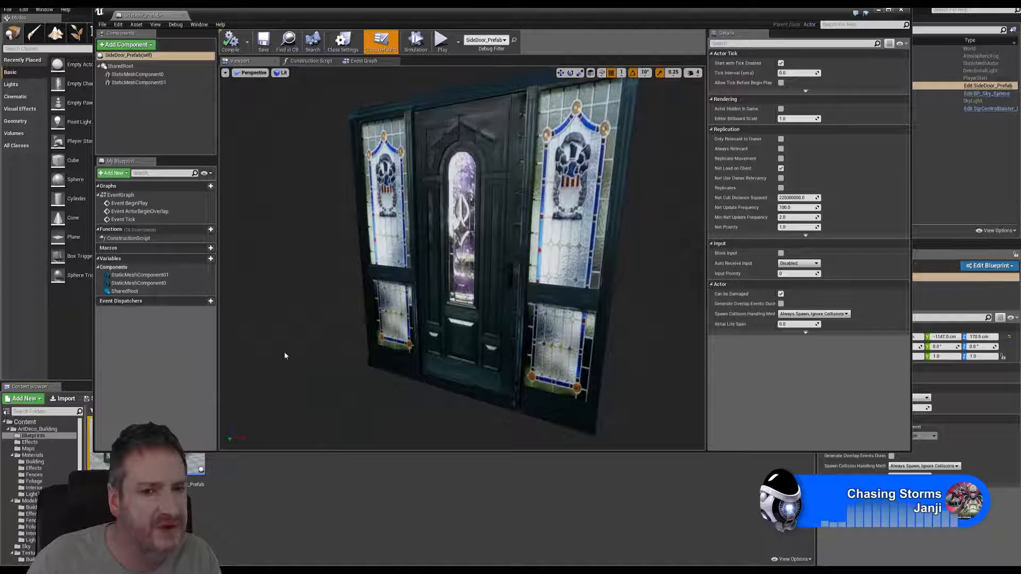
click(901, 10)
Check the placed door prefab and the contents of the Blueprints folder, and return to the Models/Building folder.
right_drag(673, 167, 644, 130)
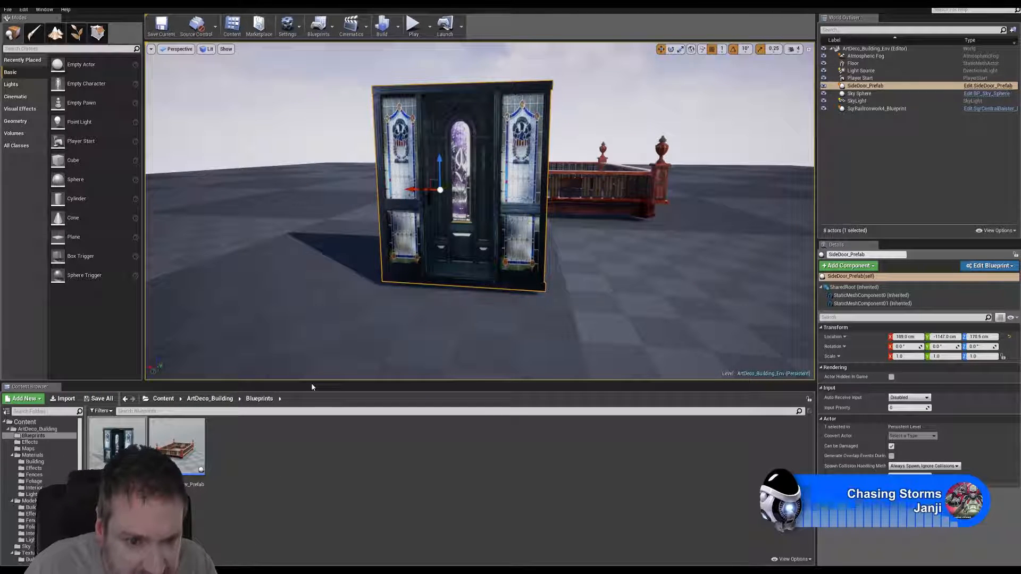
drag(313, 382, 313, 259)
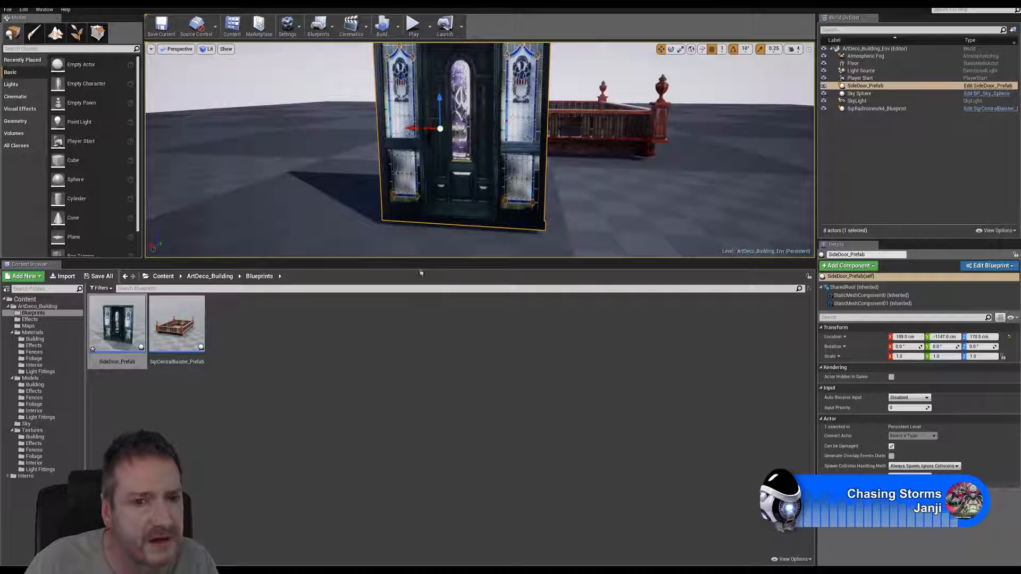
drag(420, 261, 411, 391)
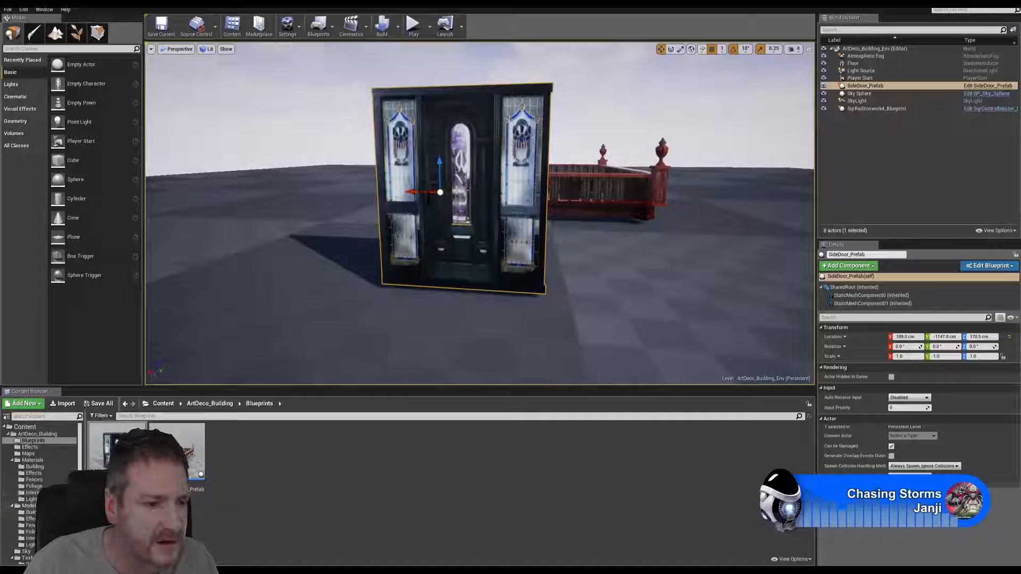
click(29, 506)
click(31, 512)
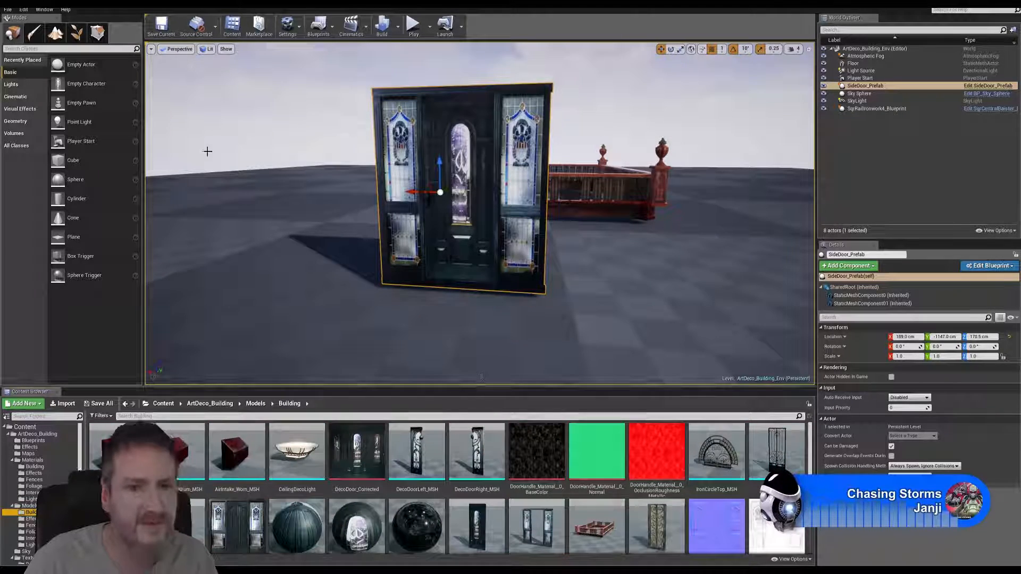
View the door prefab beside the railing and save all levels and assets.
right_drag(207, 151, 167, 151)
right_drag(721, 165, 765, 165)
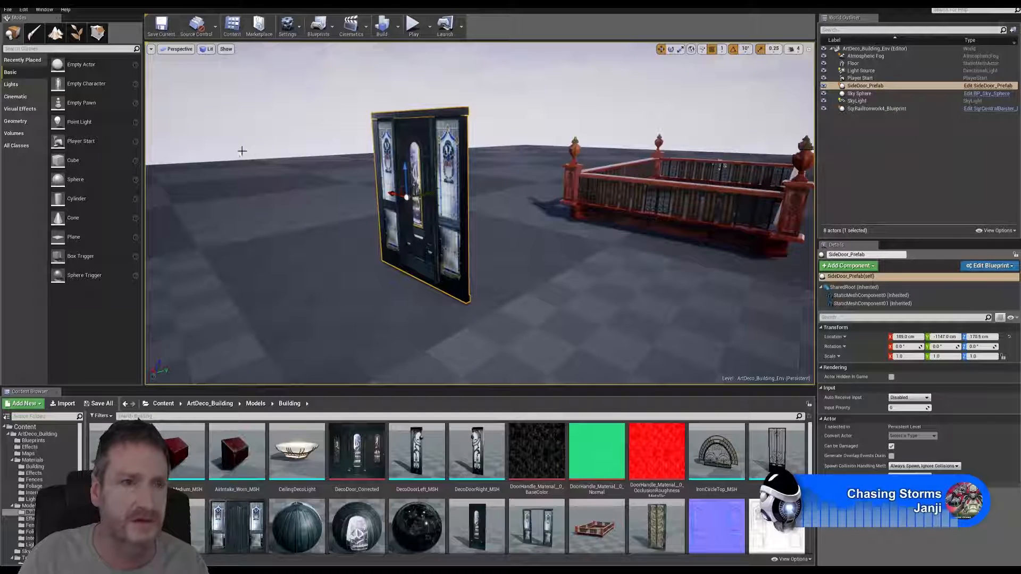
click(8, 10)
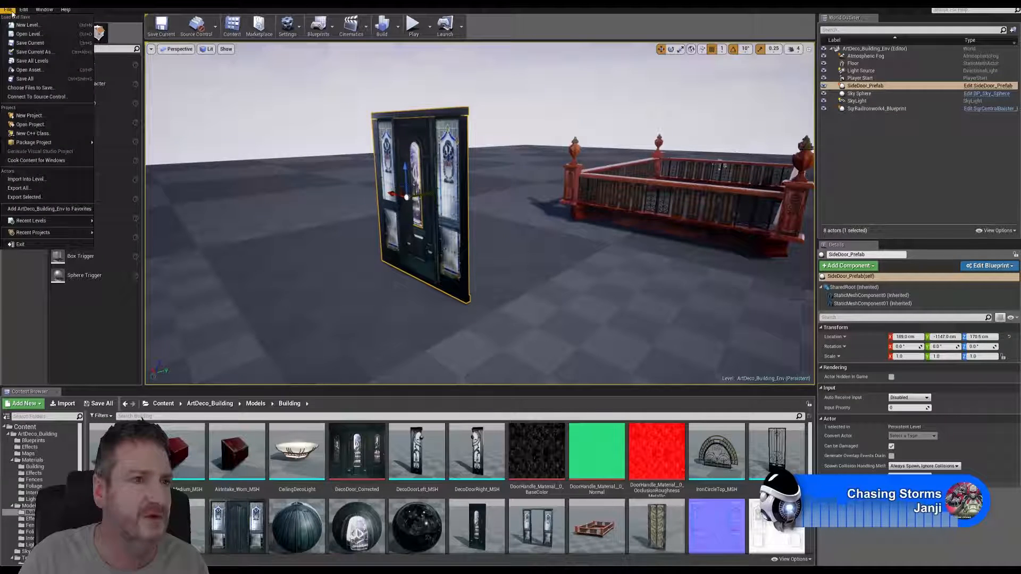
click(36, 78)
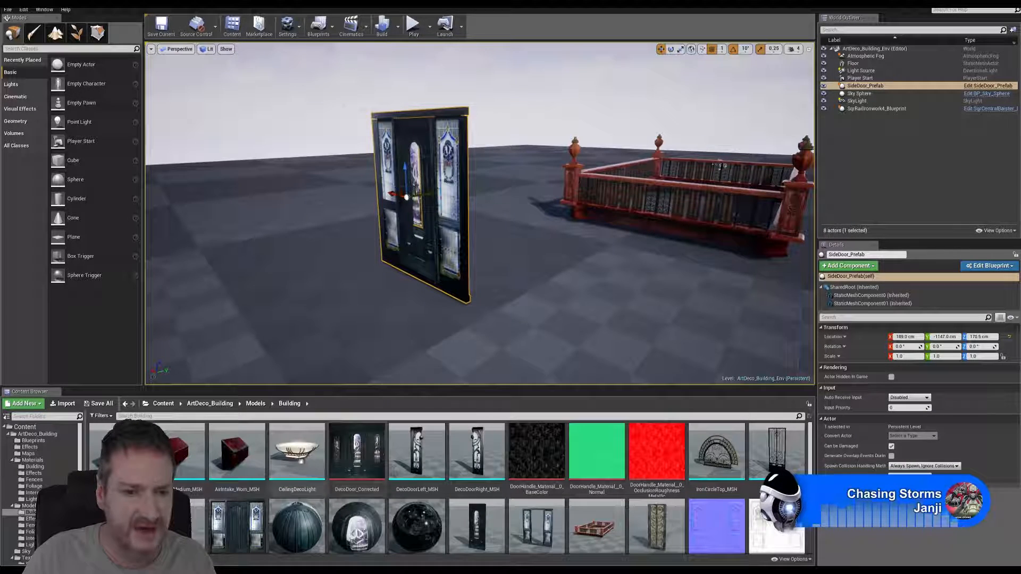
Open the CeilingDecoLight mesh and examine its glowing underside and ironwork from below.
double_click(293, 456)
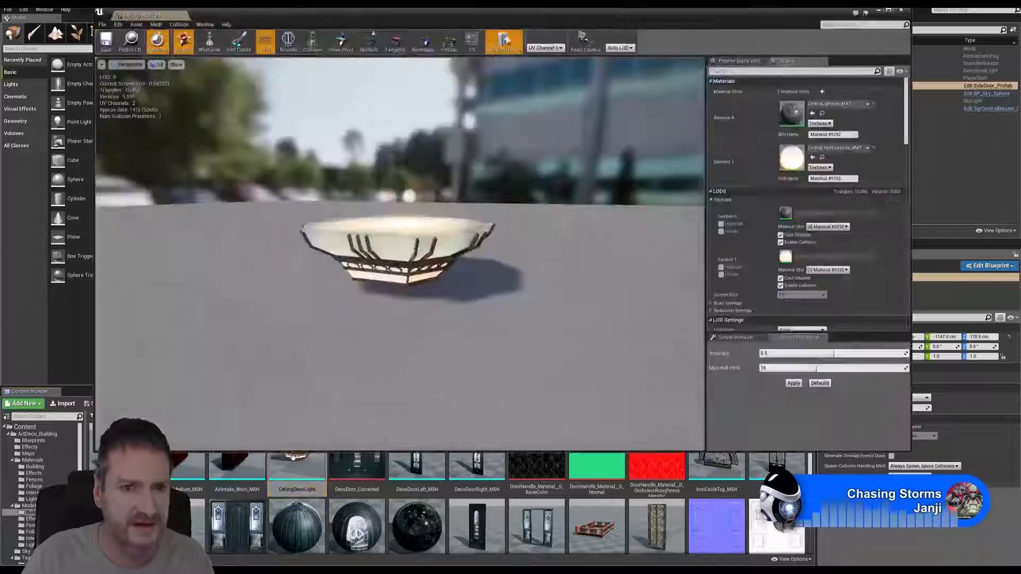
alt+drag(410, 359, 409, 261)
scroll(449, 353, up, 8)
scroll(448, 353, down, 4)
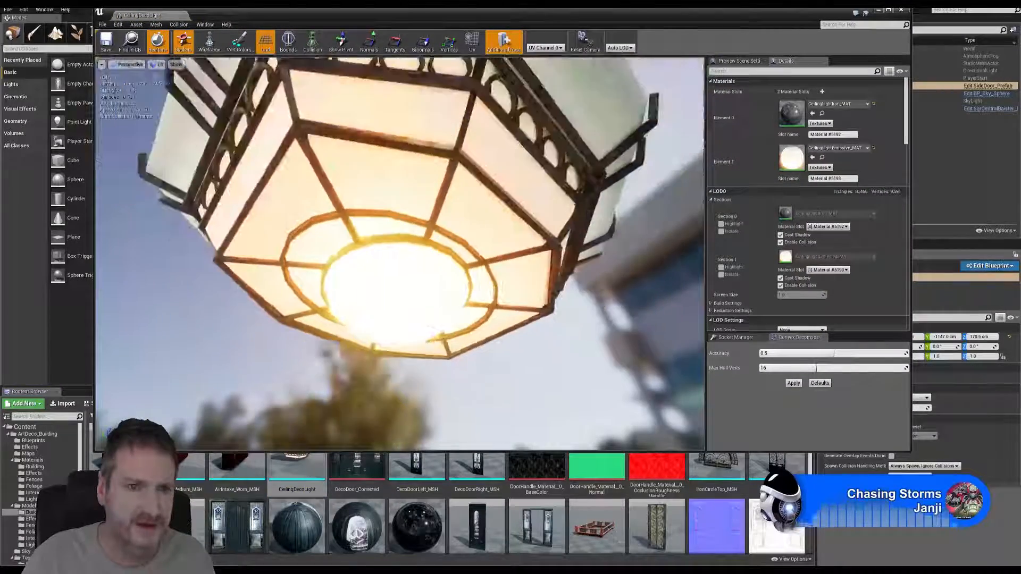
alt+drag(423, 128, 385, 159)
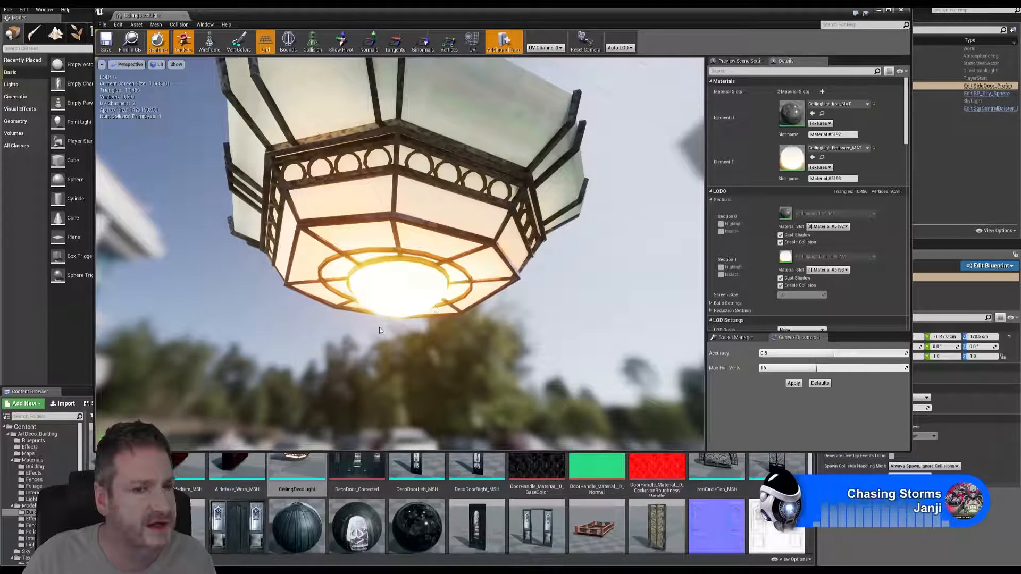
alt+drag(407, 287, 355, 252)
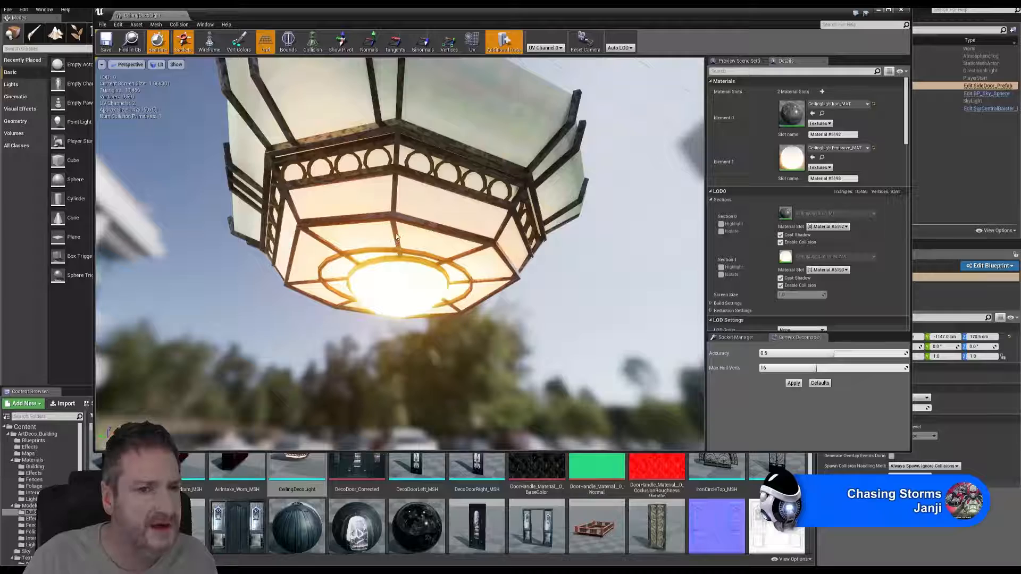
drag(396, 237, 408, 212)
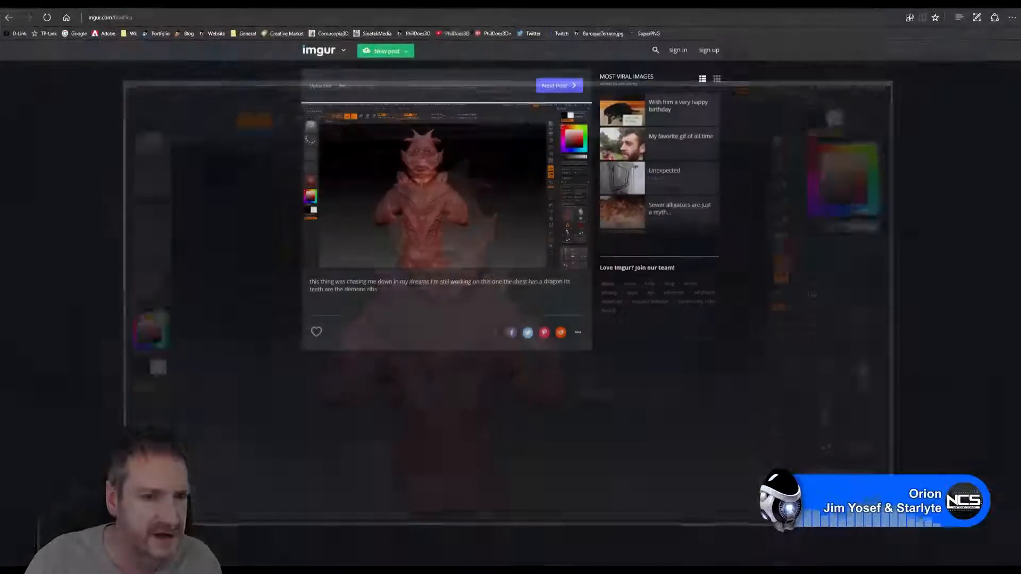
Switch to the web browser and open the page imgur.com/jysymEG.
click(145, 19)
text(imgur.com/jysymEG)
key(Return)
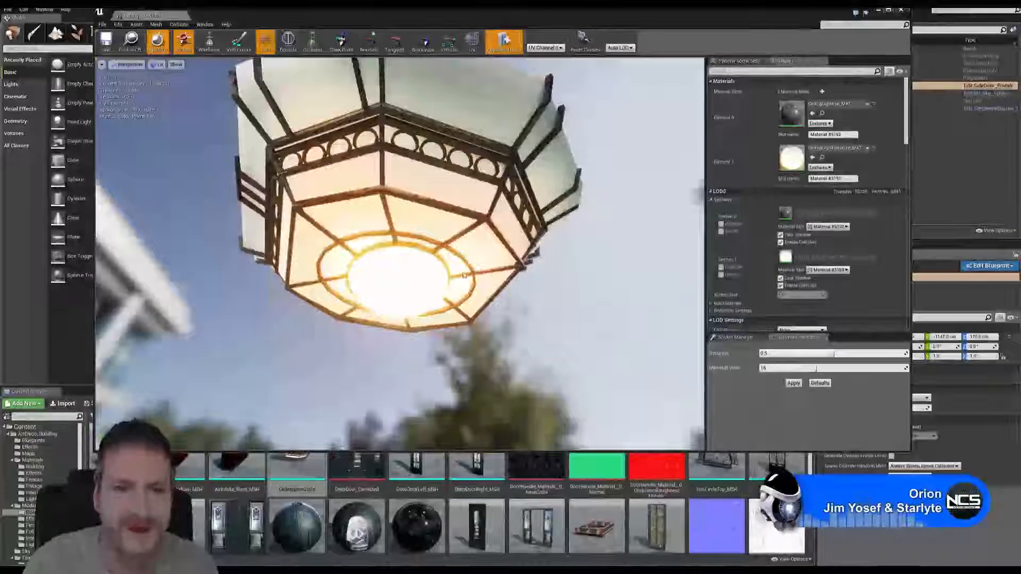
Return to Unreal Engine, inspect the ceiling light once more, close its mesh editor and look around the level.
drag(463, 275, 459, 346)
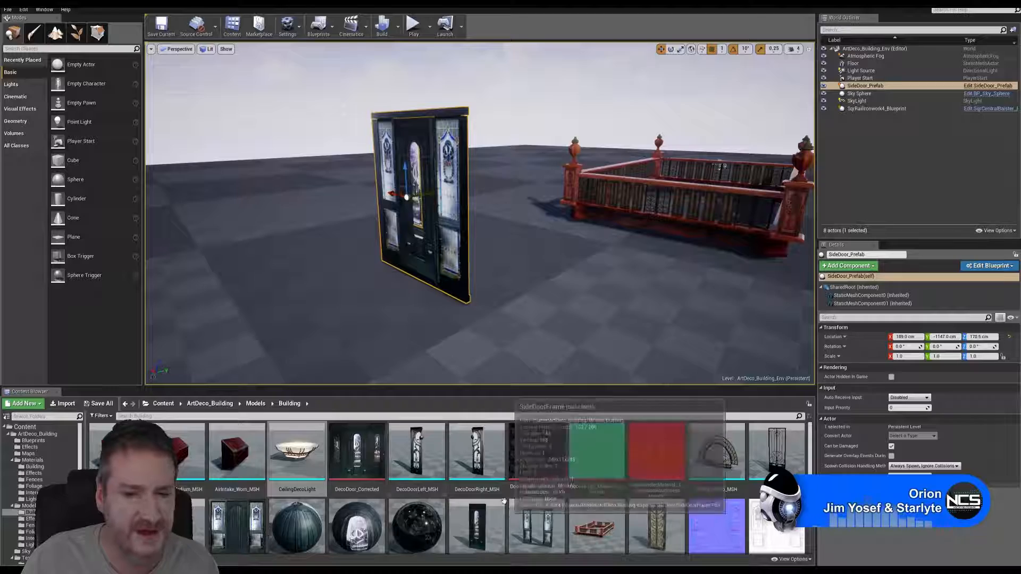
right_drag(510, 234, 292, 259)
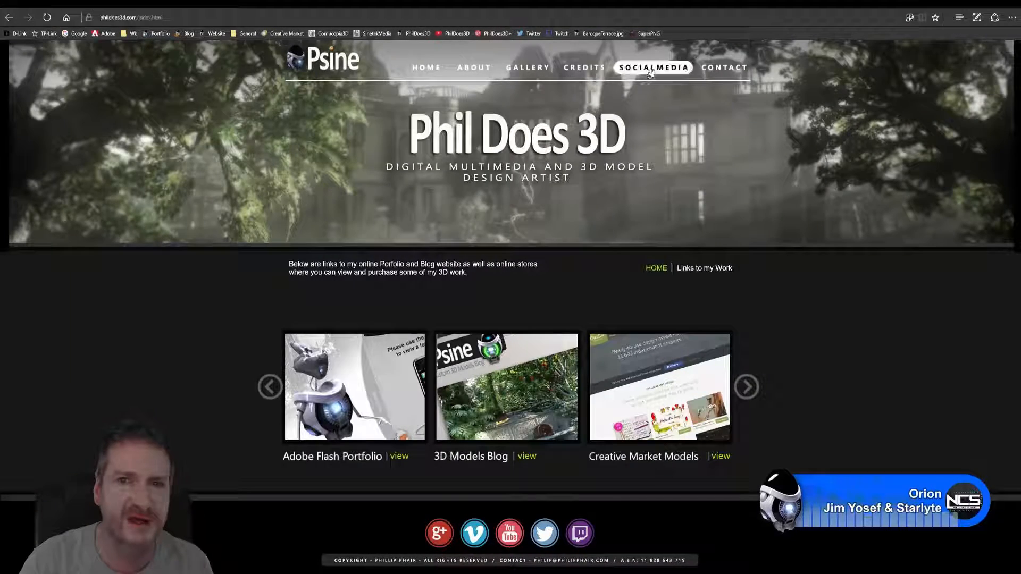
Switch to the web browser, check the streaming time on phildoes3d.com's Social Media page, and return to the site's home page.
click(649, 71)
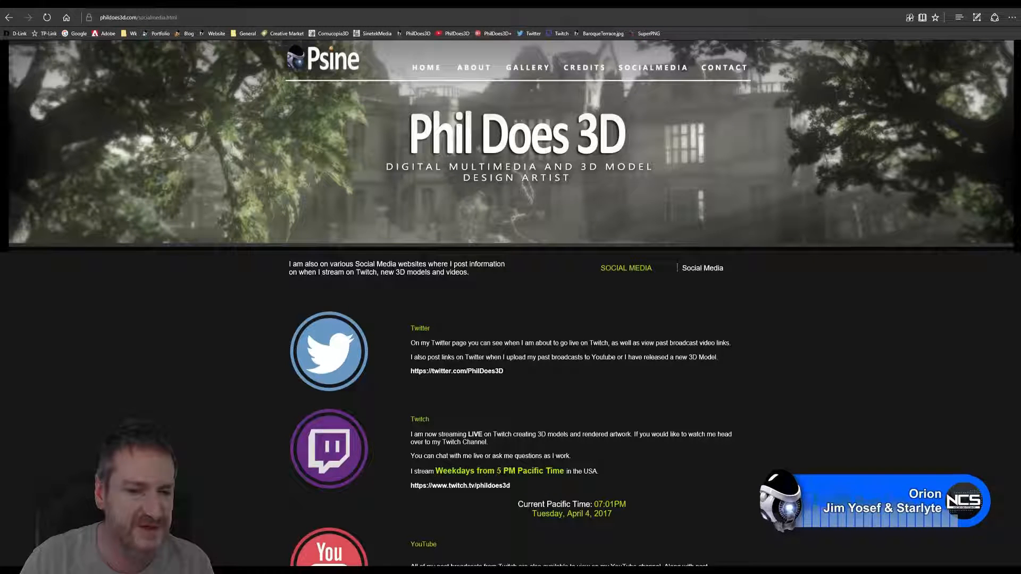
drag(498, 471, 516, 471)
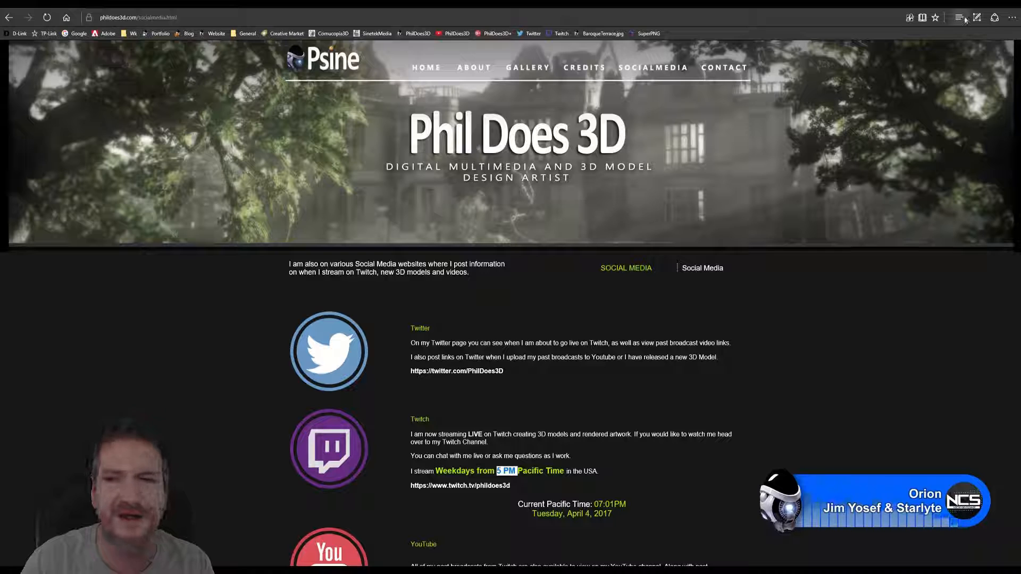
click(426, 67)
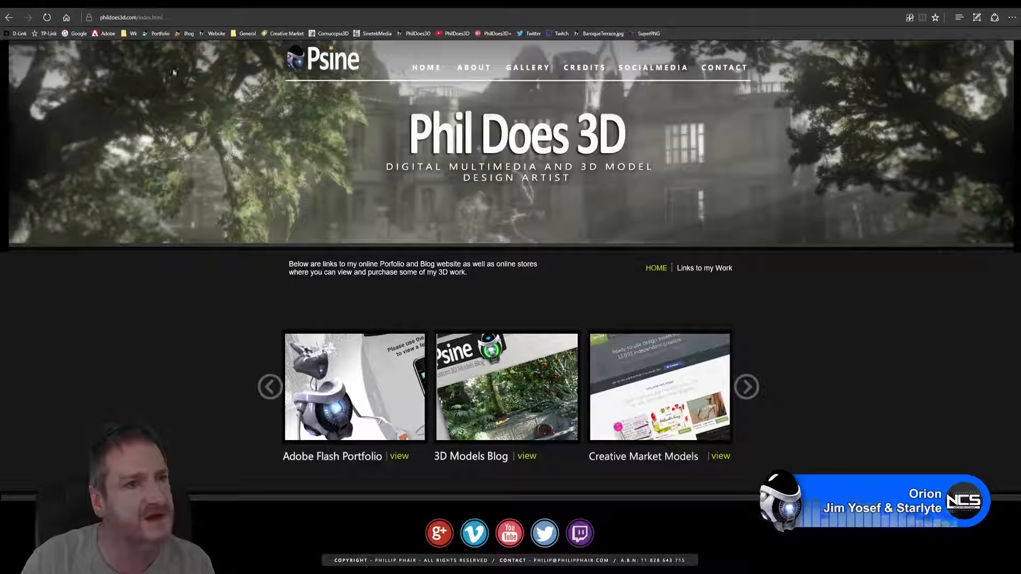